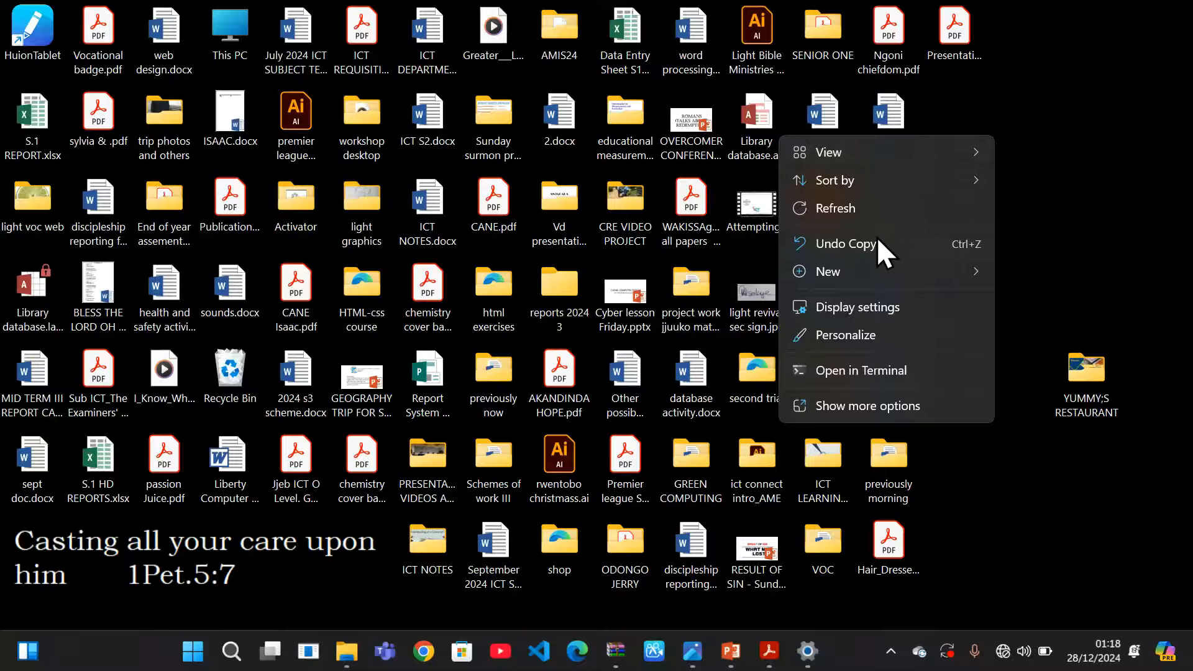
Make a new desktop folder named 'yummy's restaurant' and check the hidden tray icons
mouse_move(877, 263)
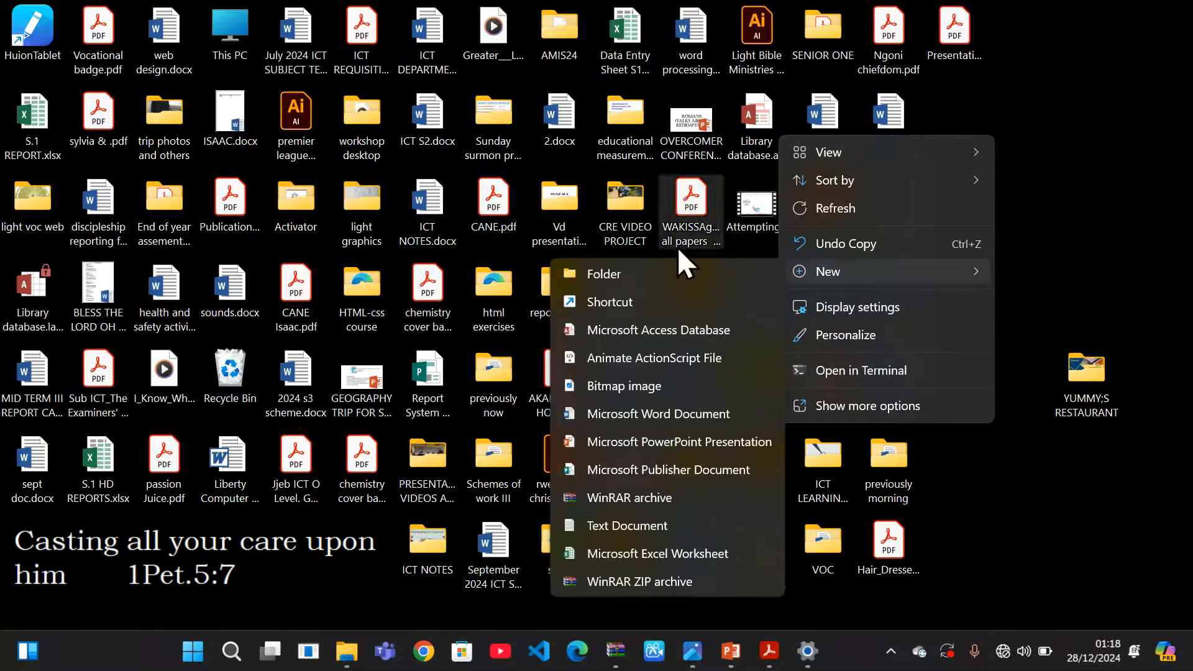
left_click(666, 266)
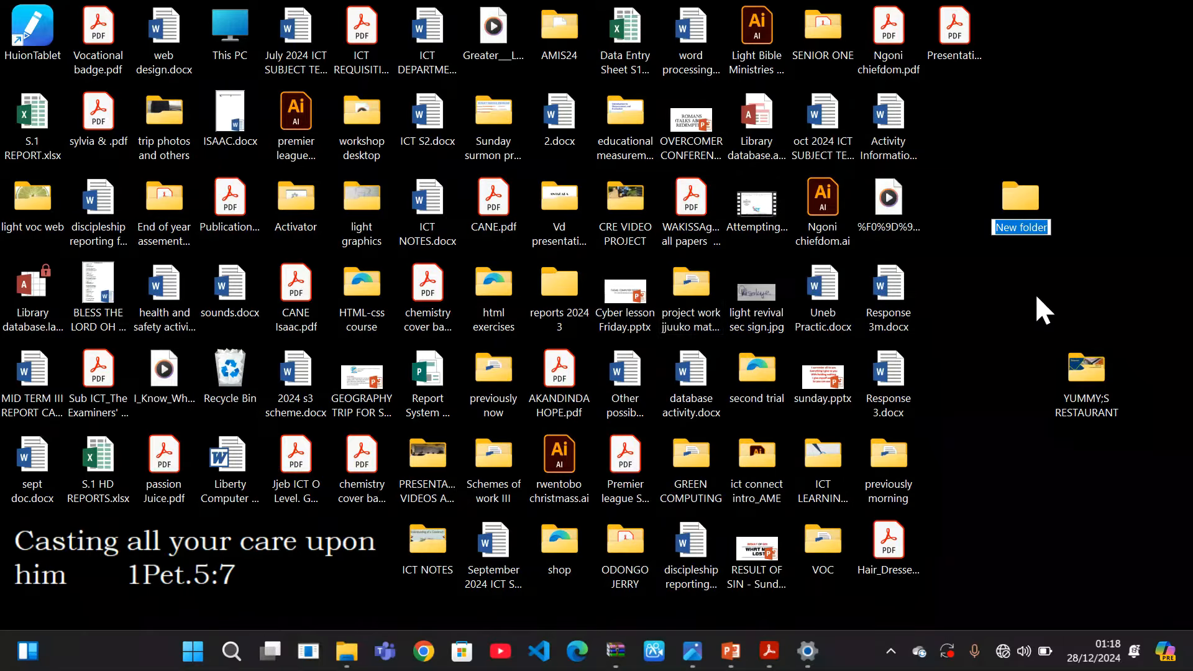
type("y")
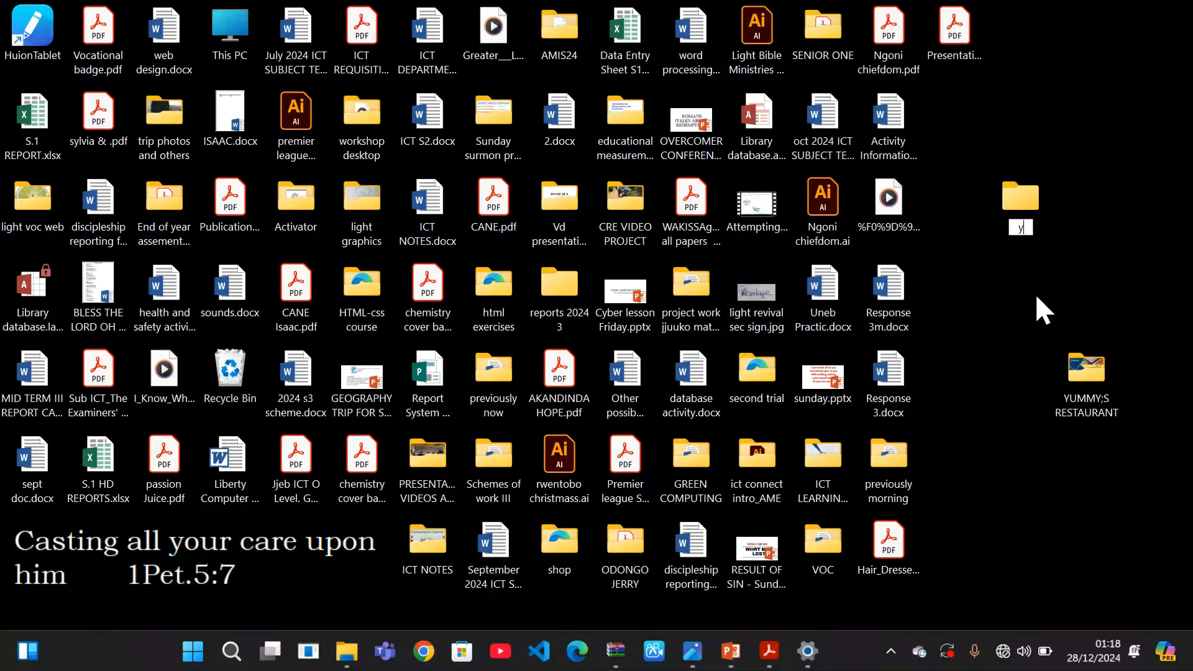
type("ummy's restaura")
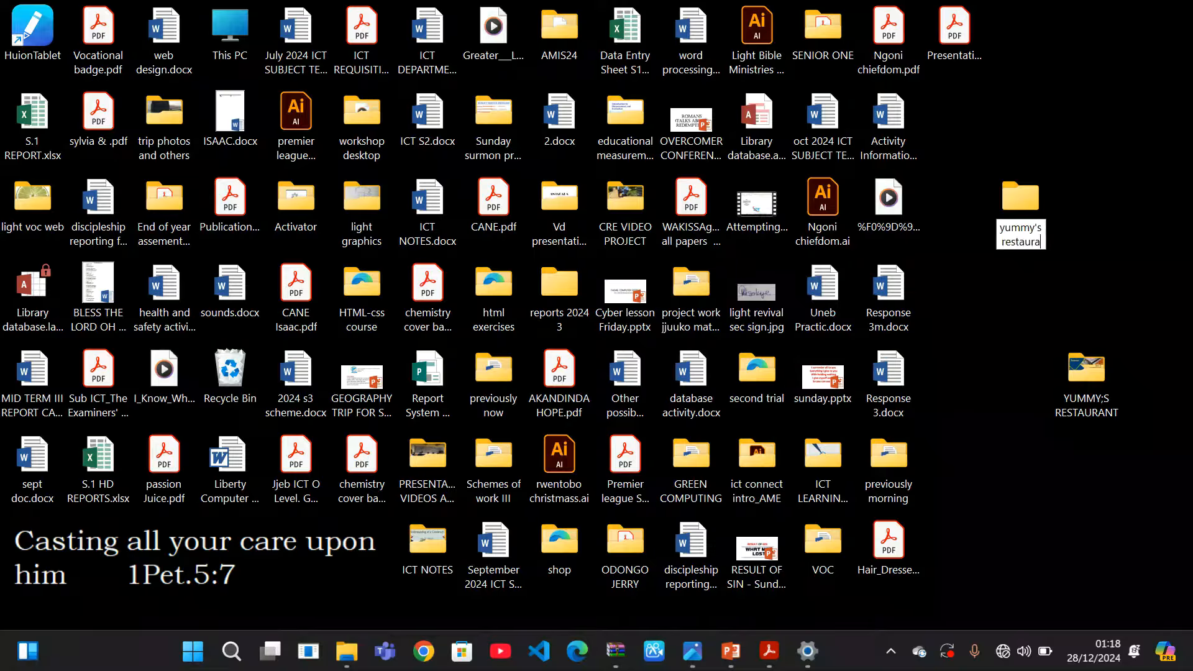
type("nt")
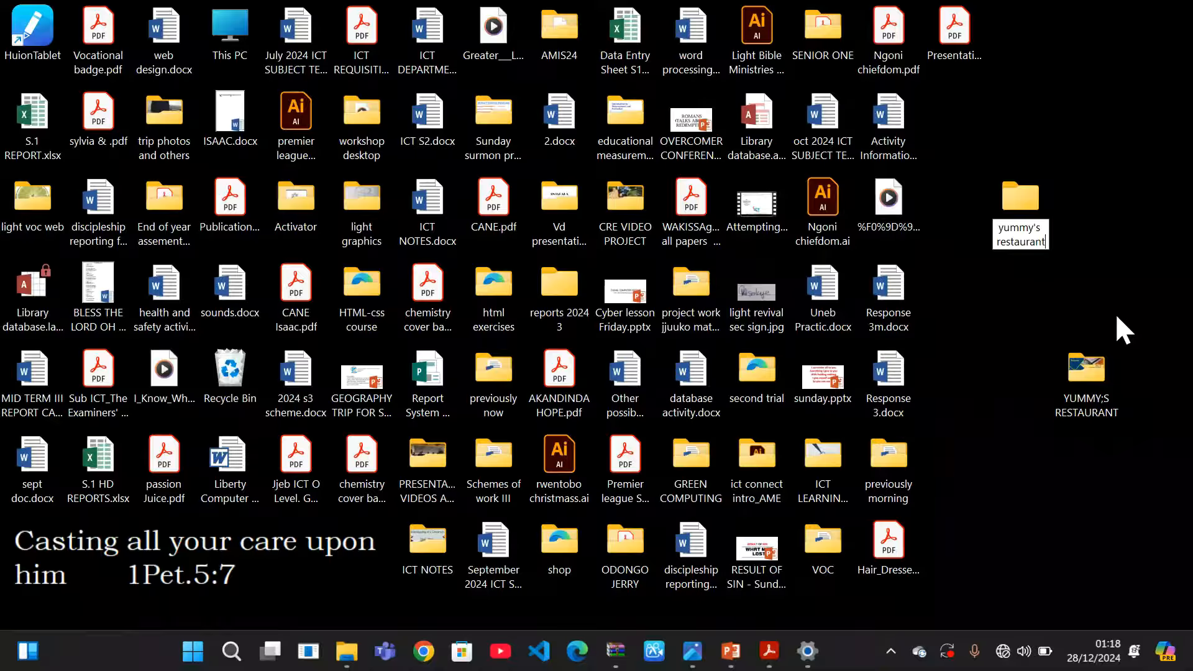
key("Return")
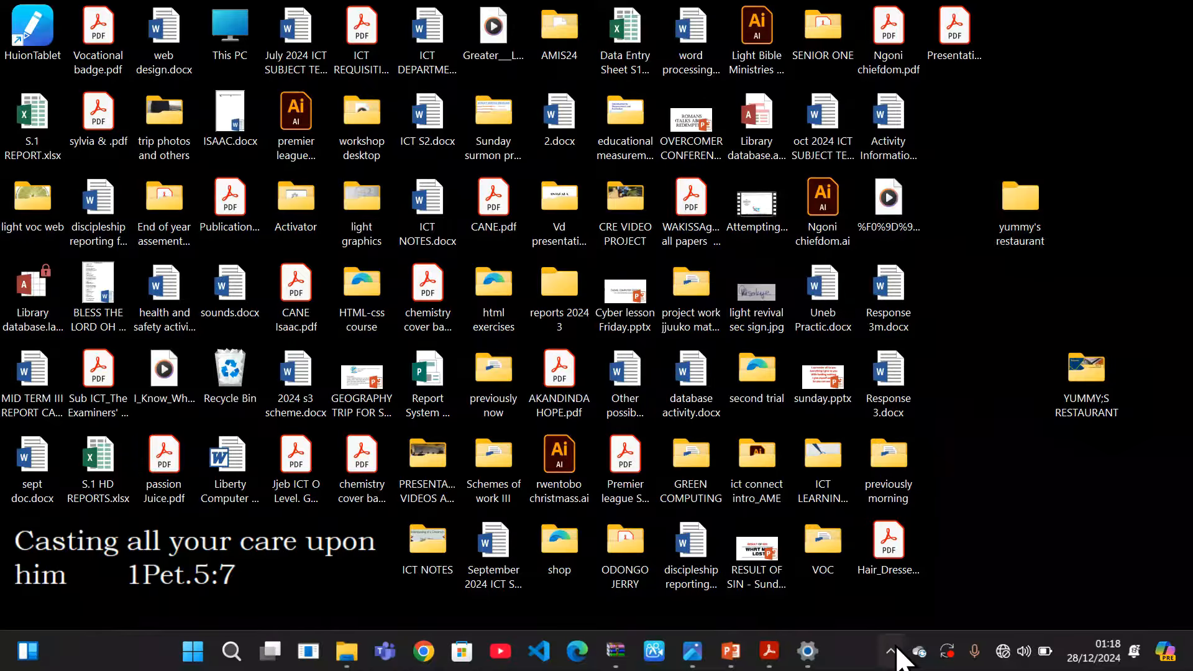
left_click(892, 651)
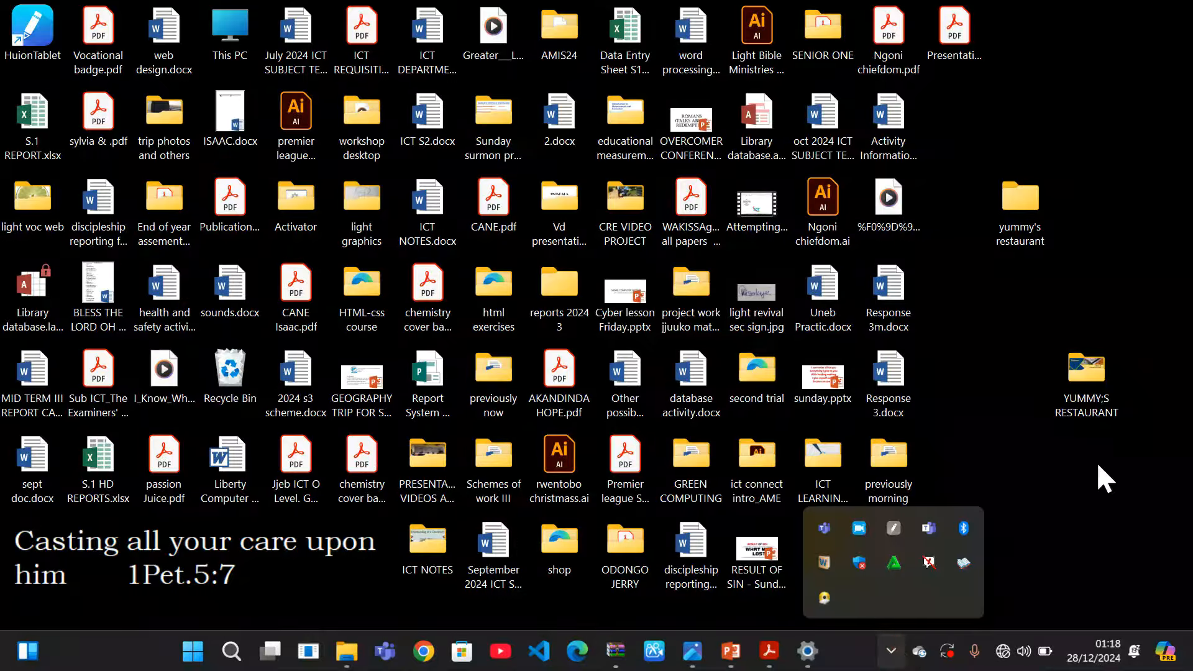
left_click(1086, 480)
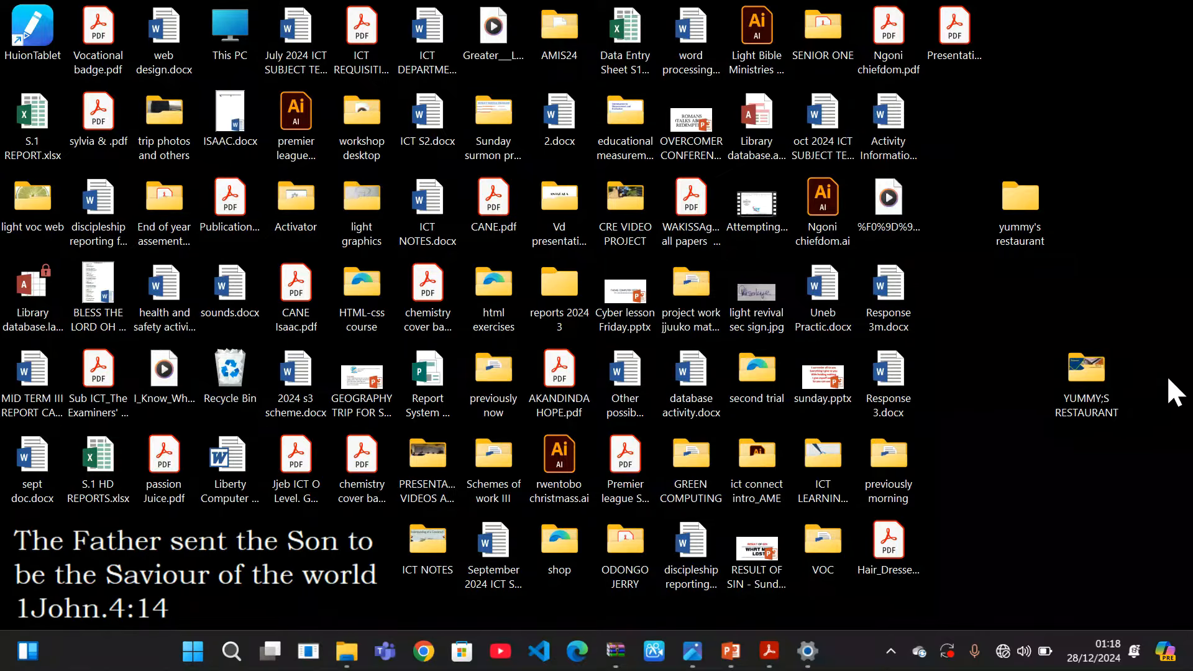
double_click(1077, 372)
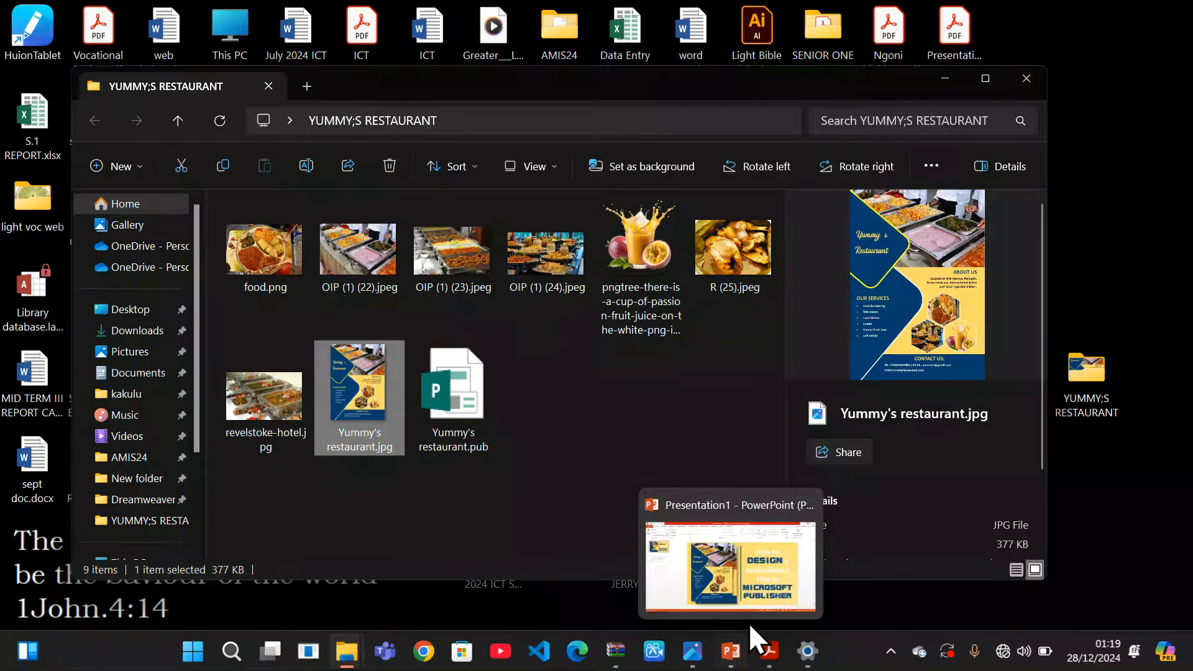
left_click(759, 604)
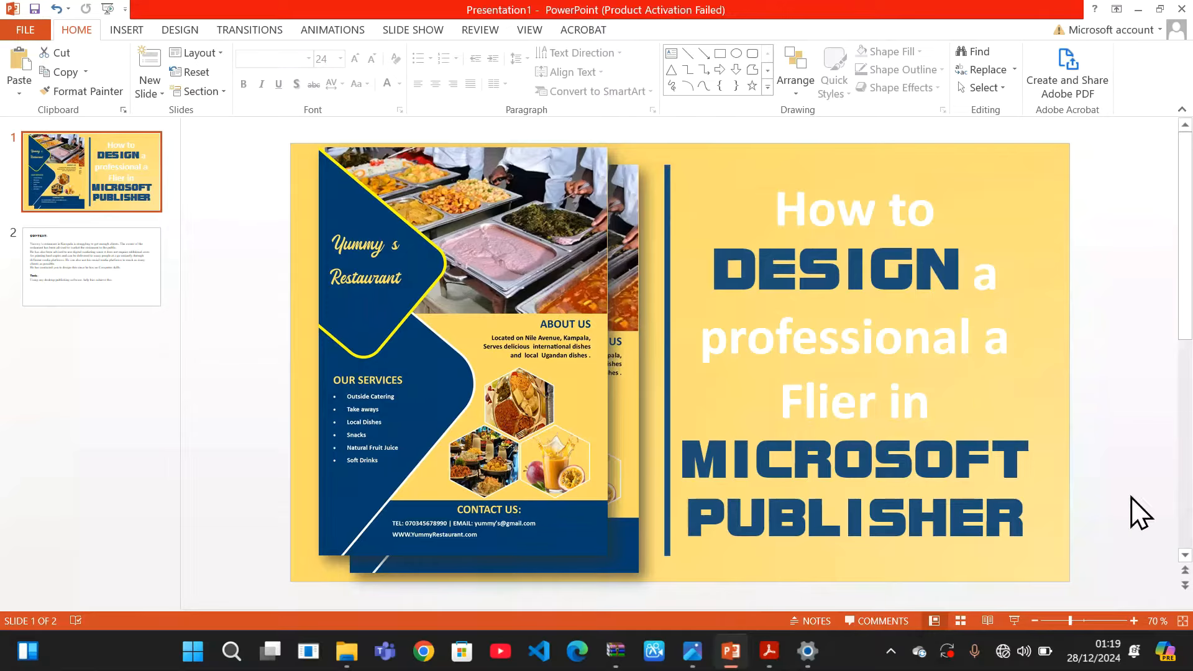
left_click(1016, 620)
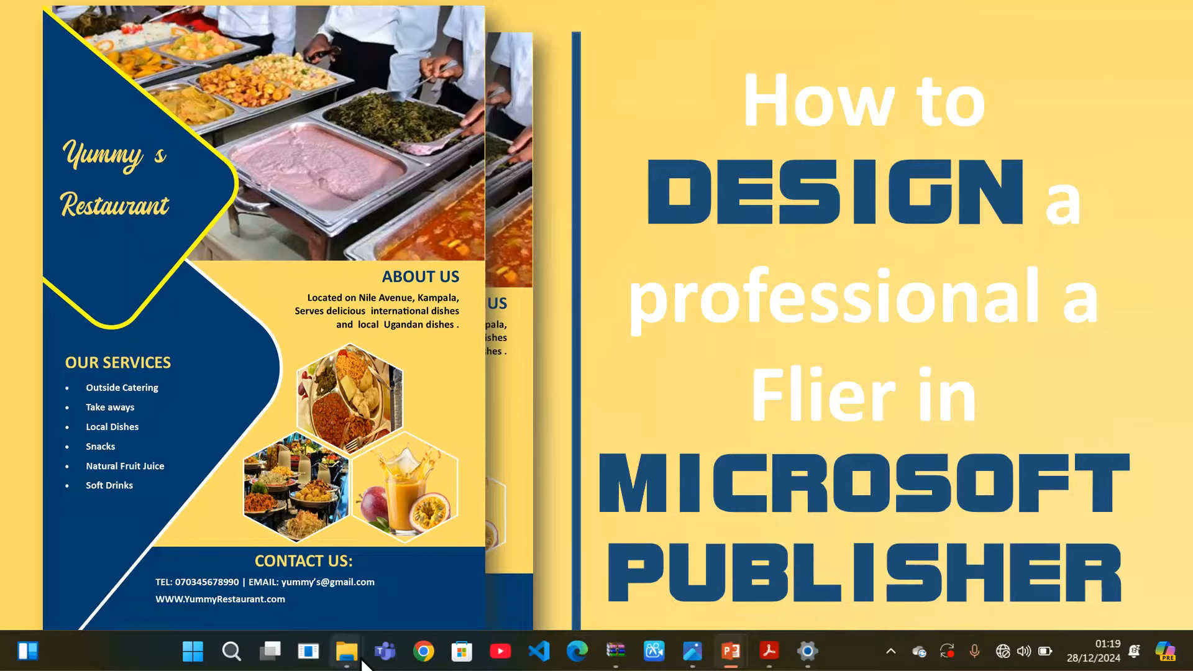
mouse_move(361, 659)
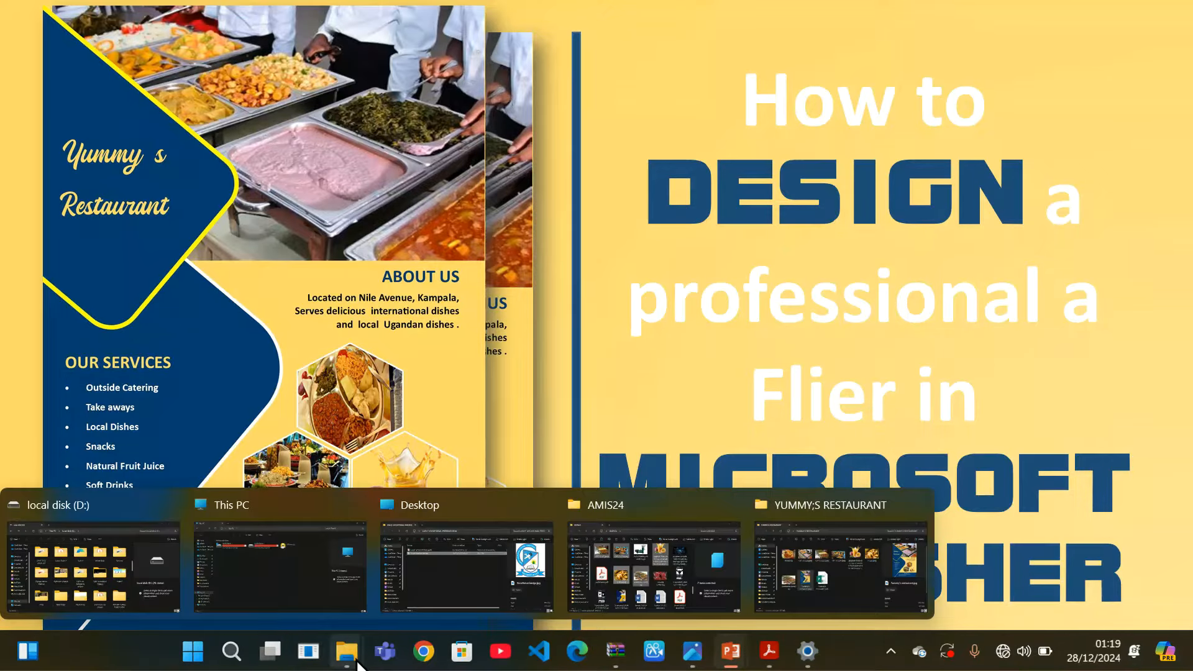
left_click(844, 578)
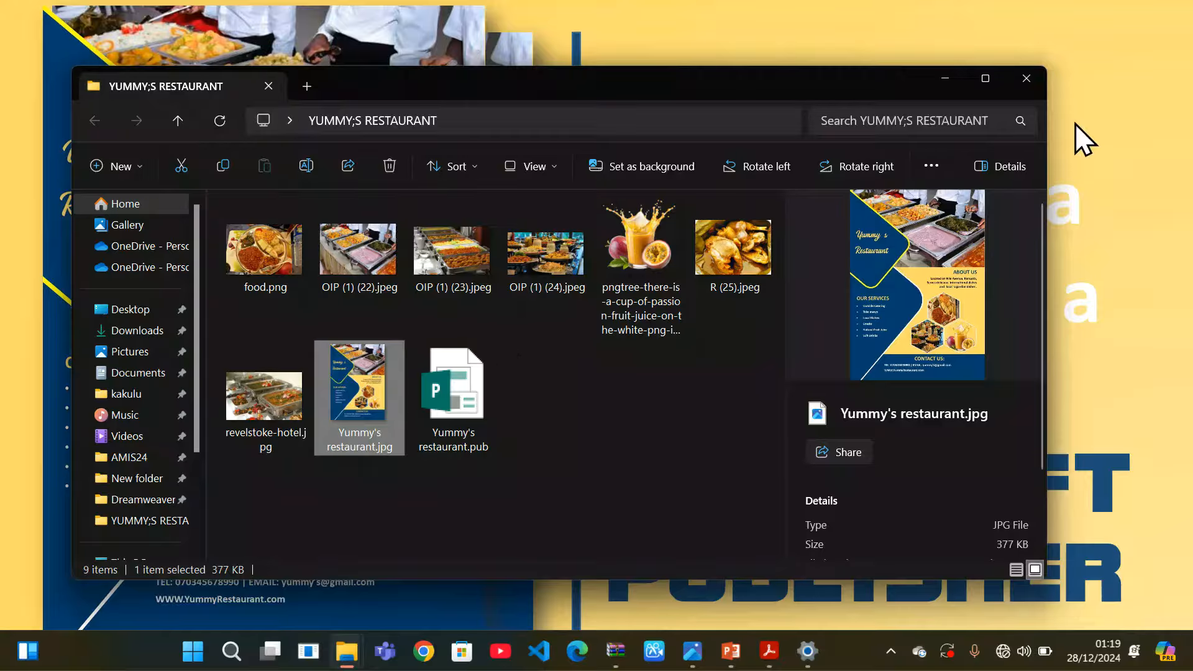
left_click(950, 78)
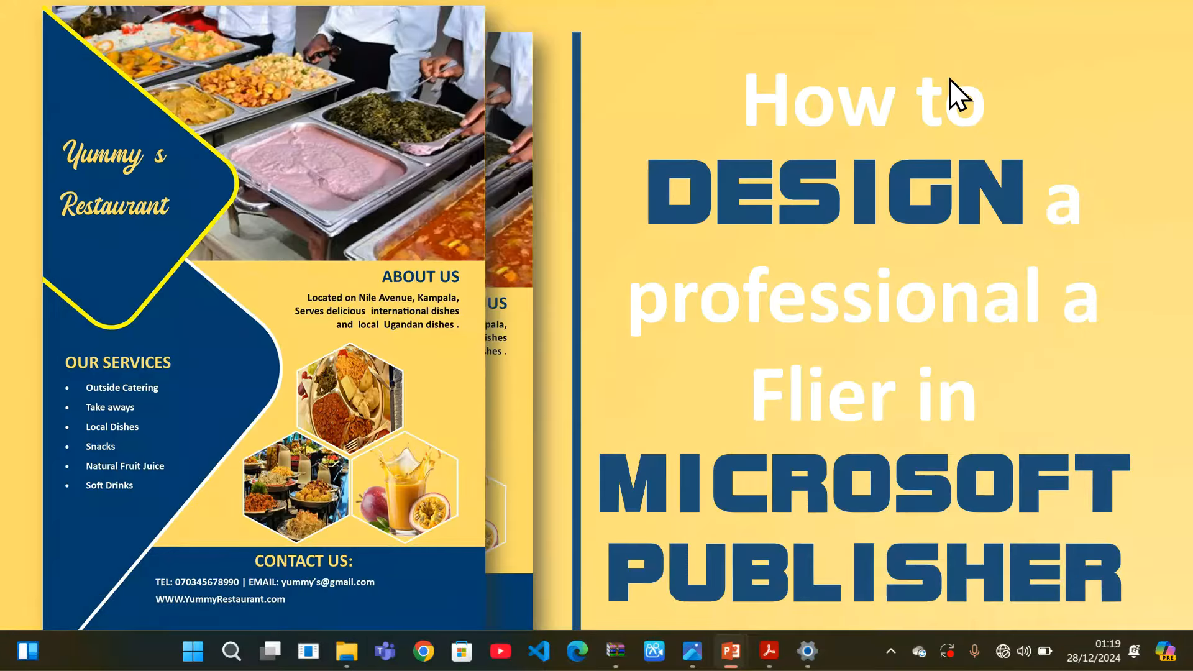
key("Escape")
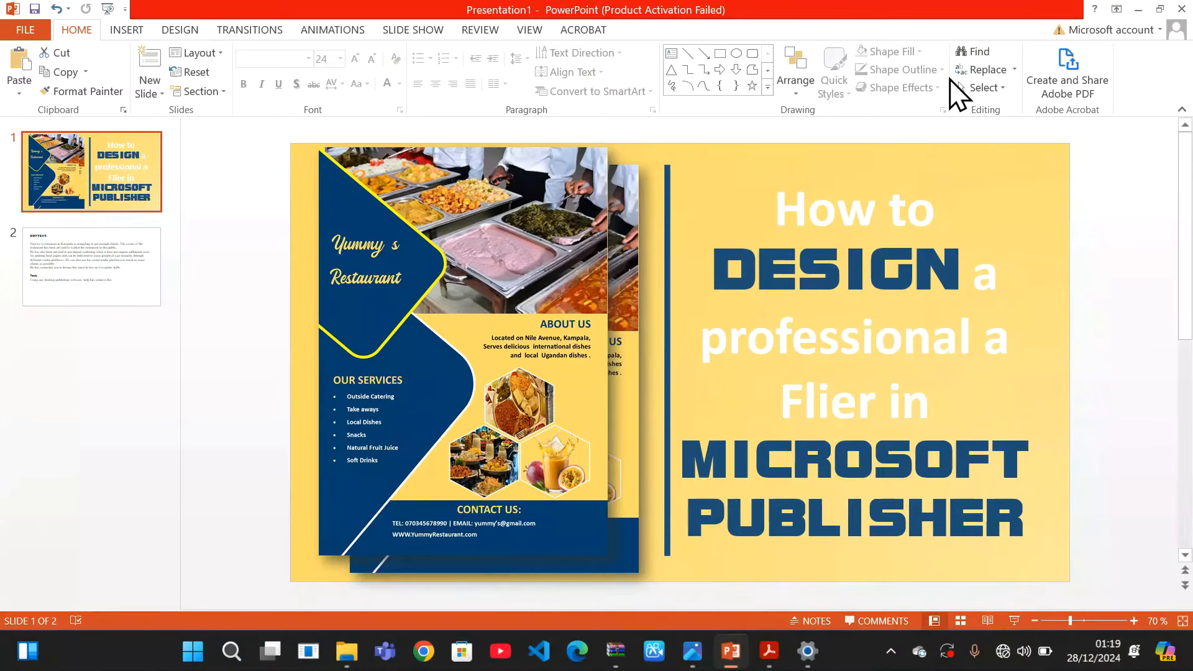
left_click(1138, 9)
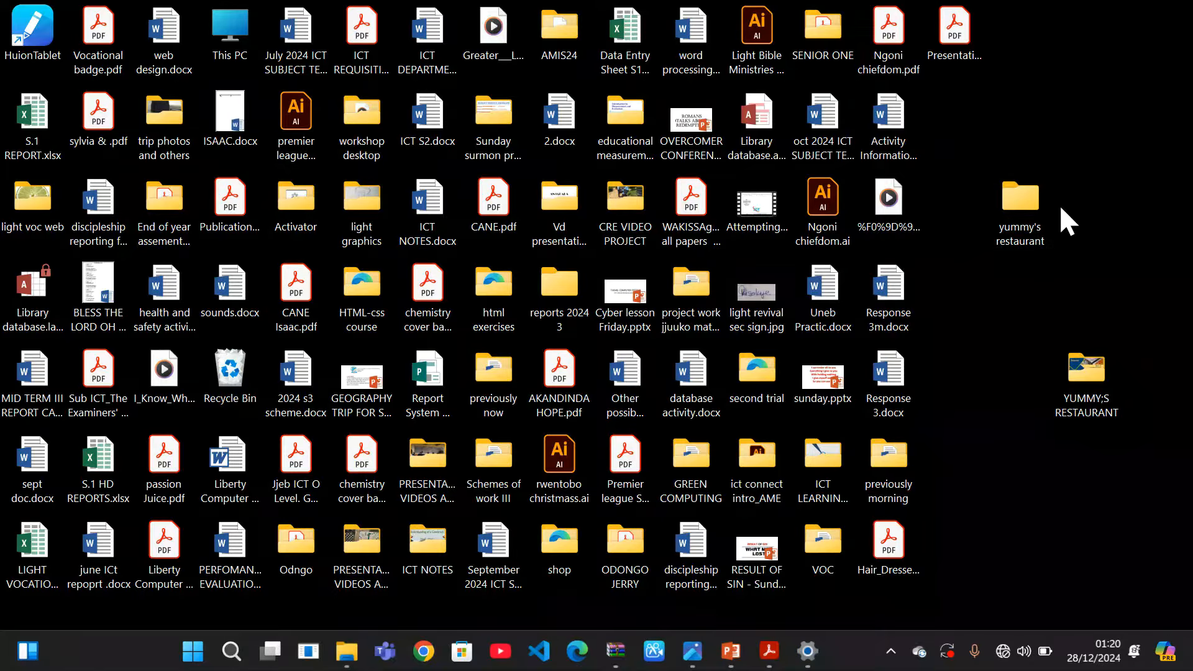
Open the maximized yummy's restaurant folder and add a new Microsoft Publisher Document
double_click(1020, 202)
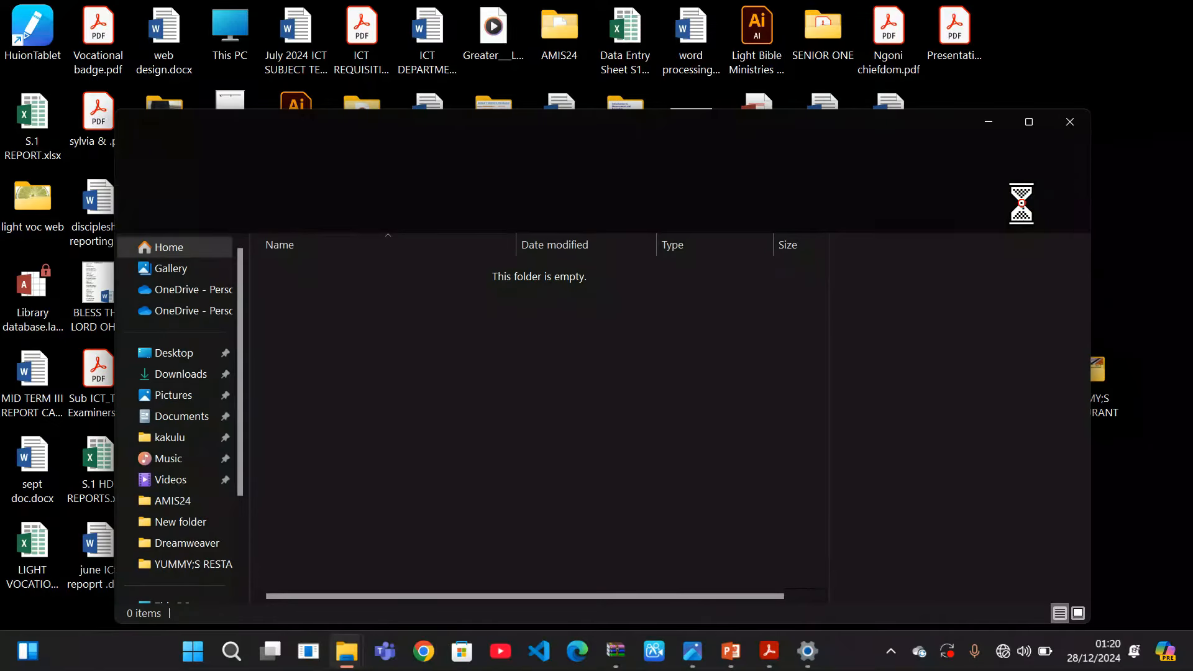
left_click(1027, 127)
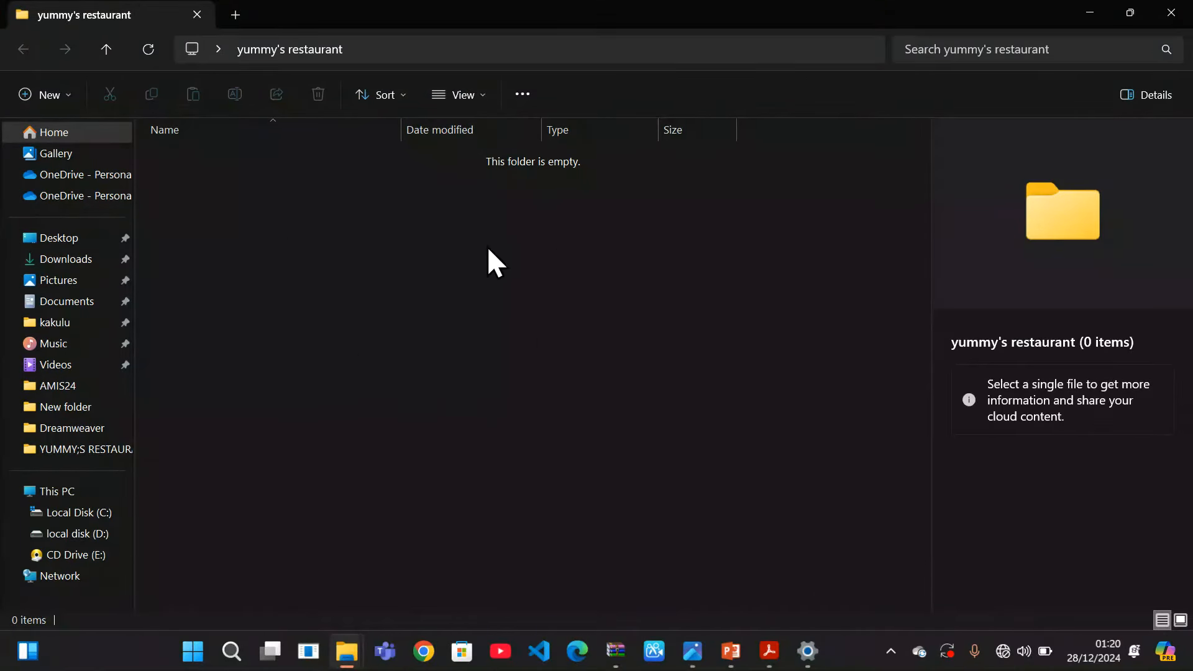
right_click(294, 217)
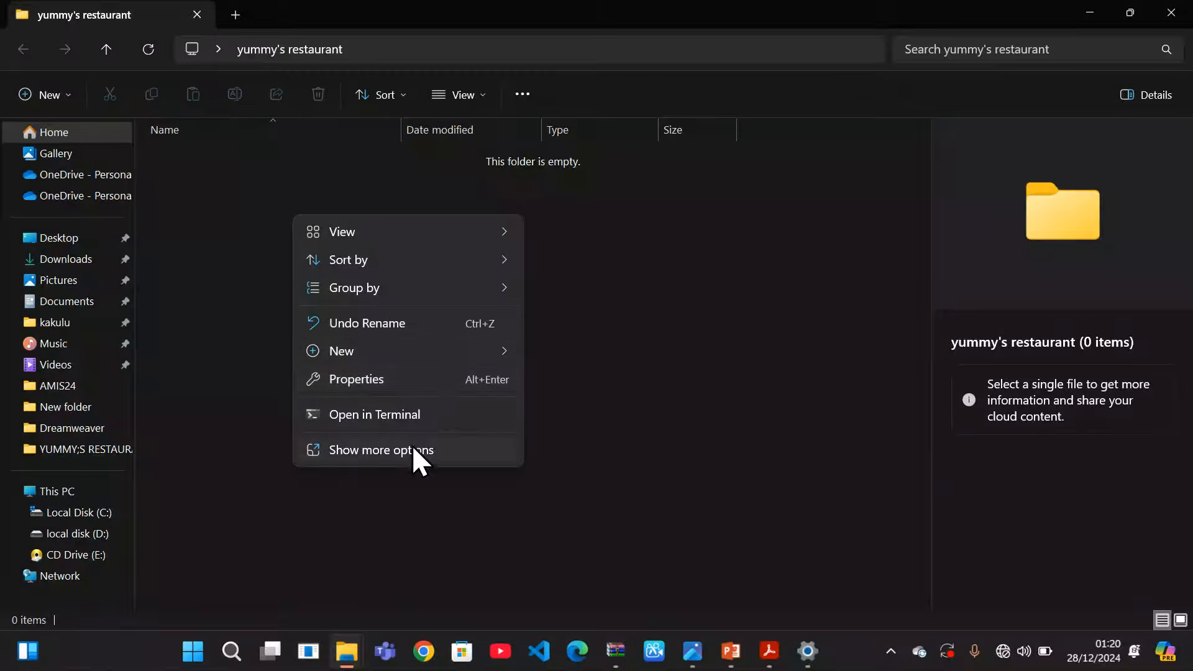
mouse_move(491, 349)
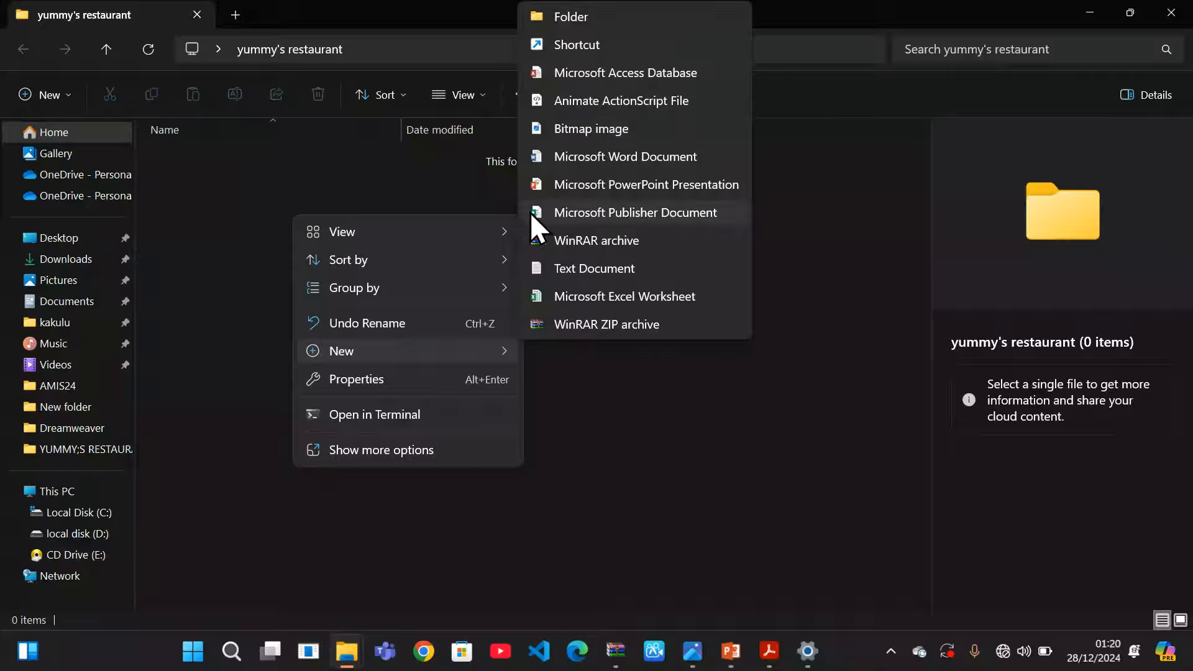
left_click(587, 211)
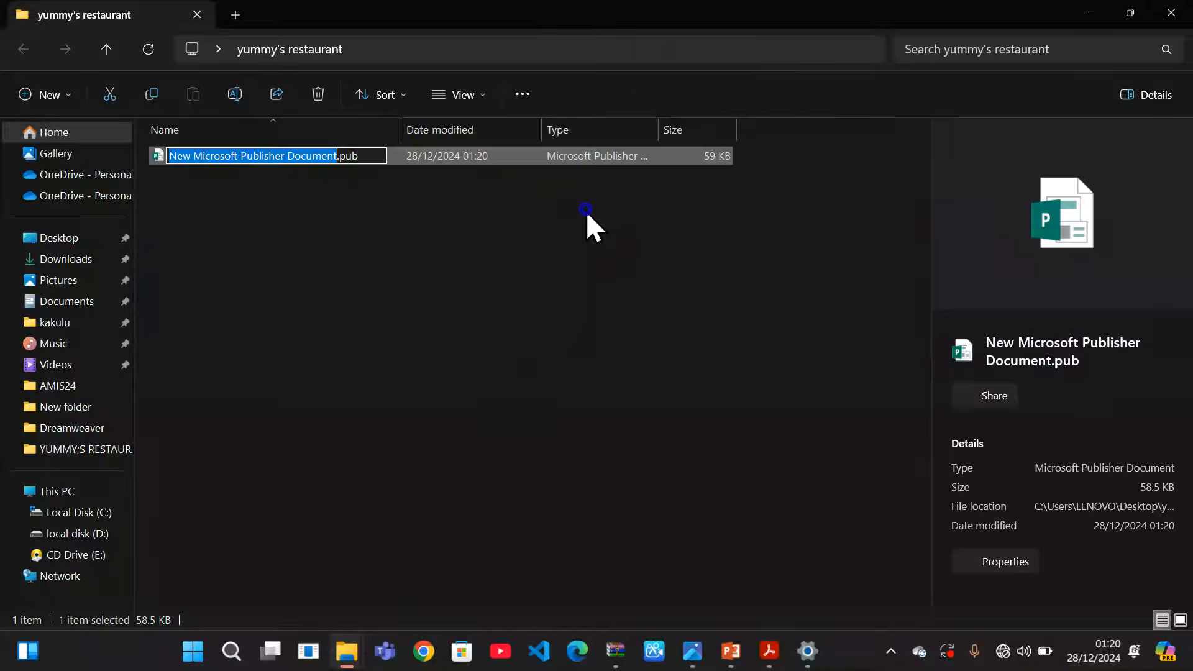
Rename the document to 'Yummy's Restaurant.pub' and open it in Publisher
left_click(333, 155)
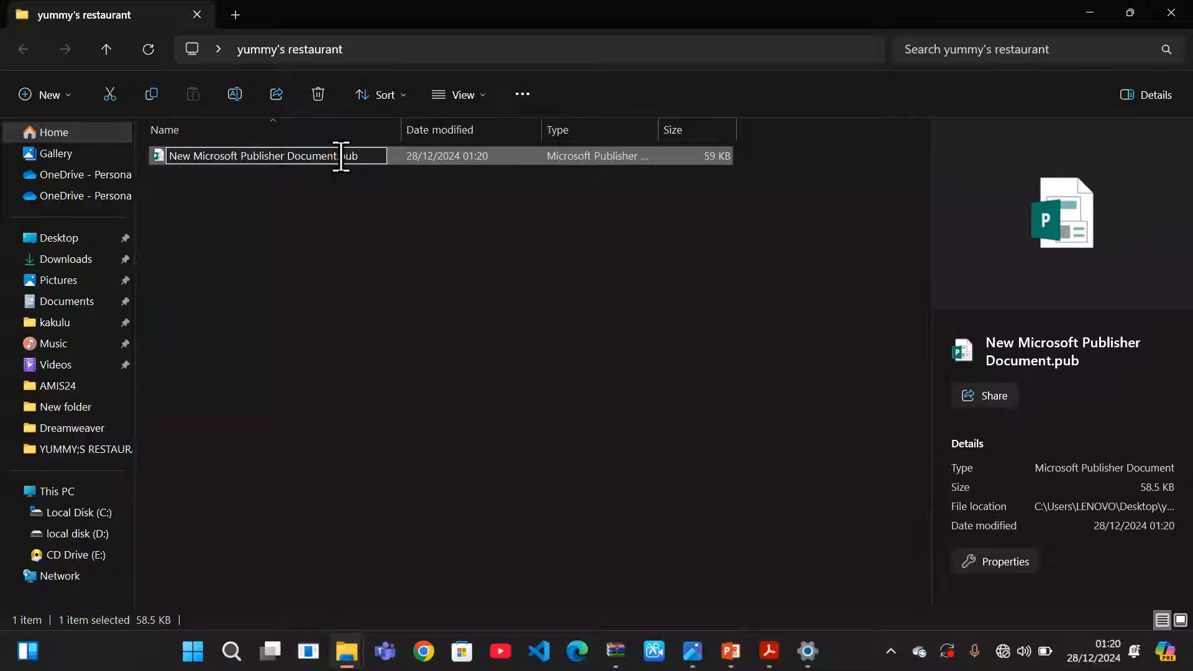
left_click_drag(337, 156, 173, 155)
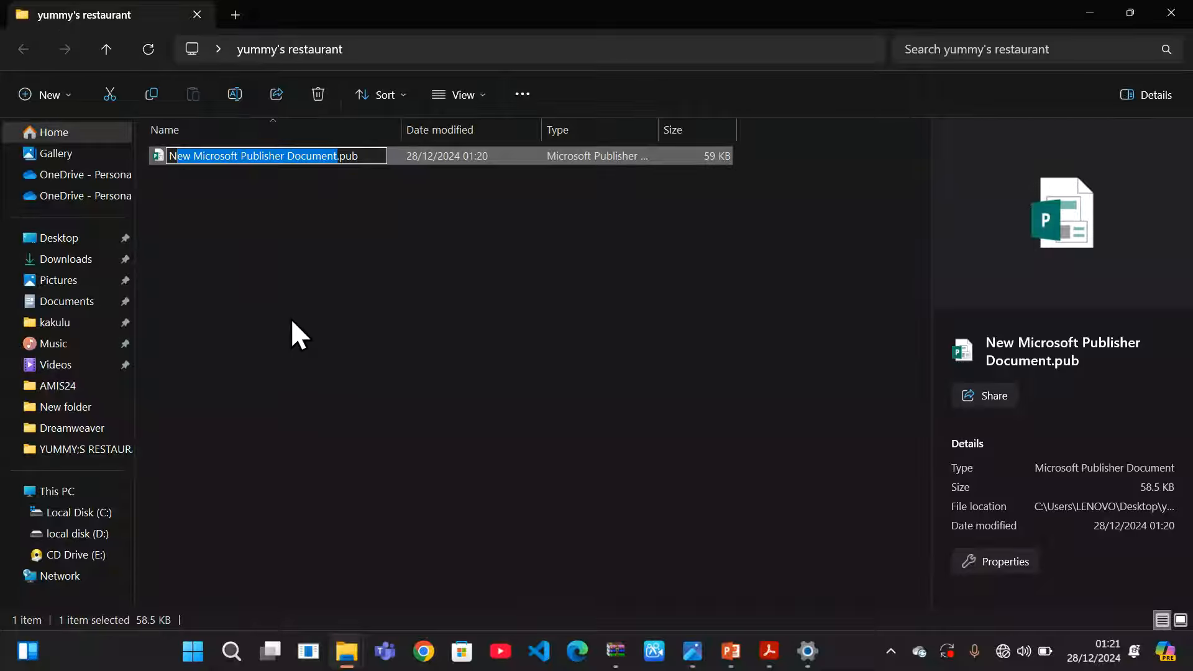
key("BackSpace")
key("BackSpace")
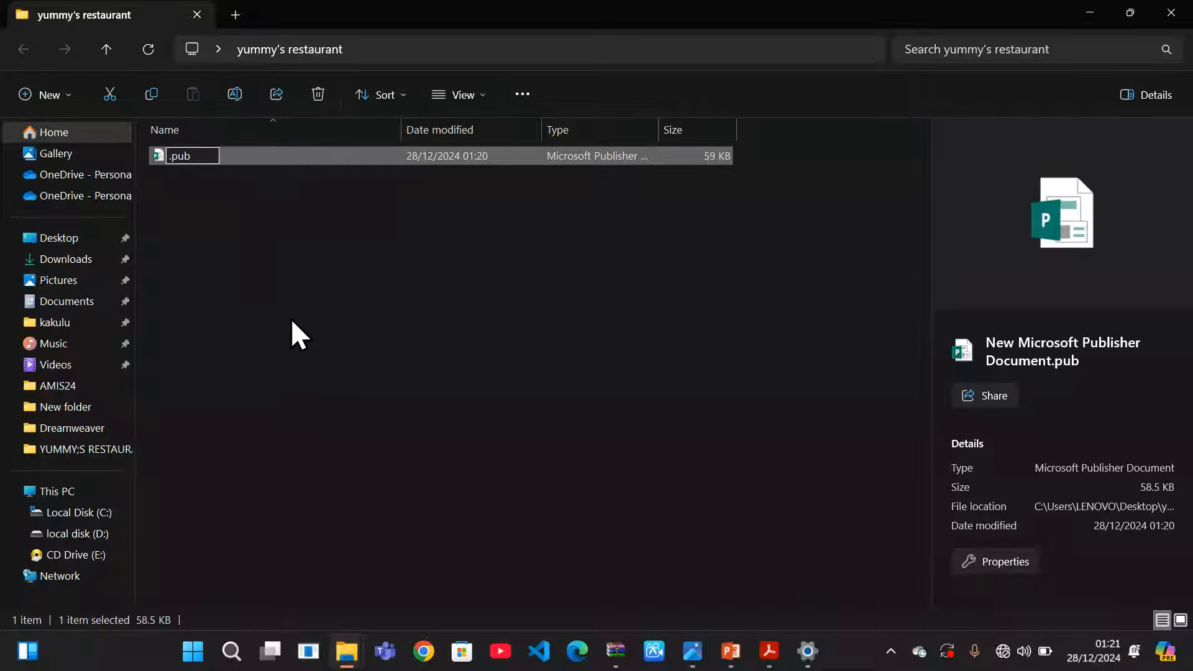
type("Yummy")
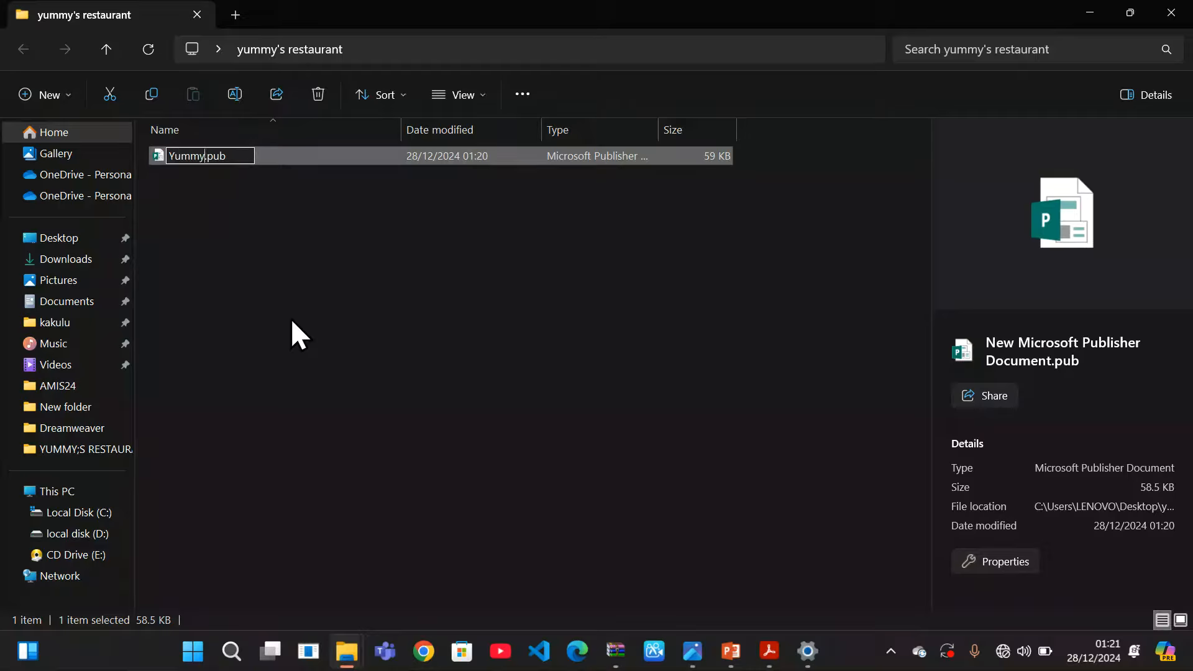
type("'s Resta")
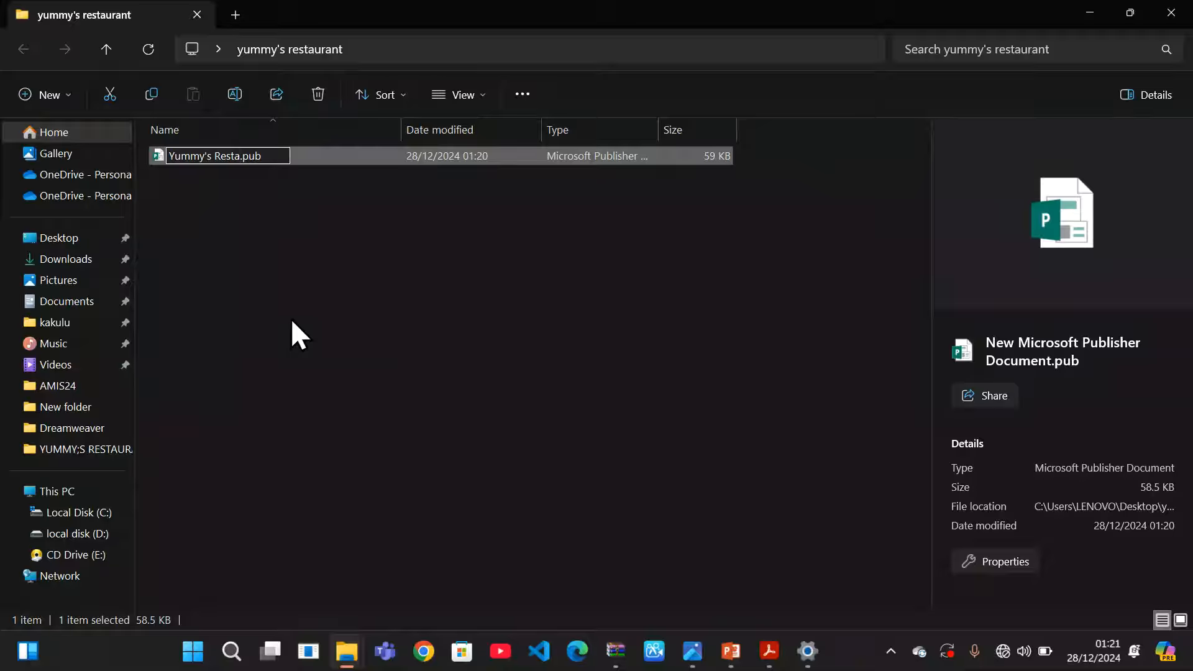
type("urant")
key("Return")
left_click(431, 250)
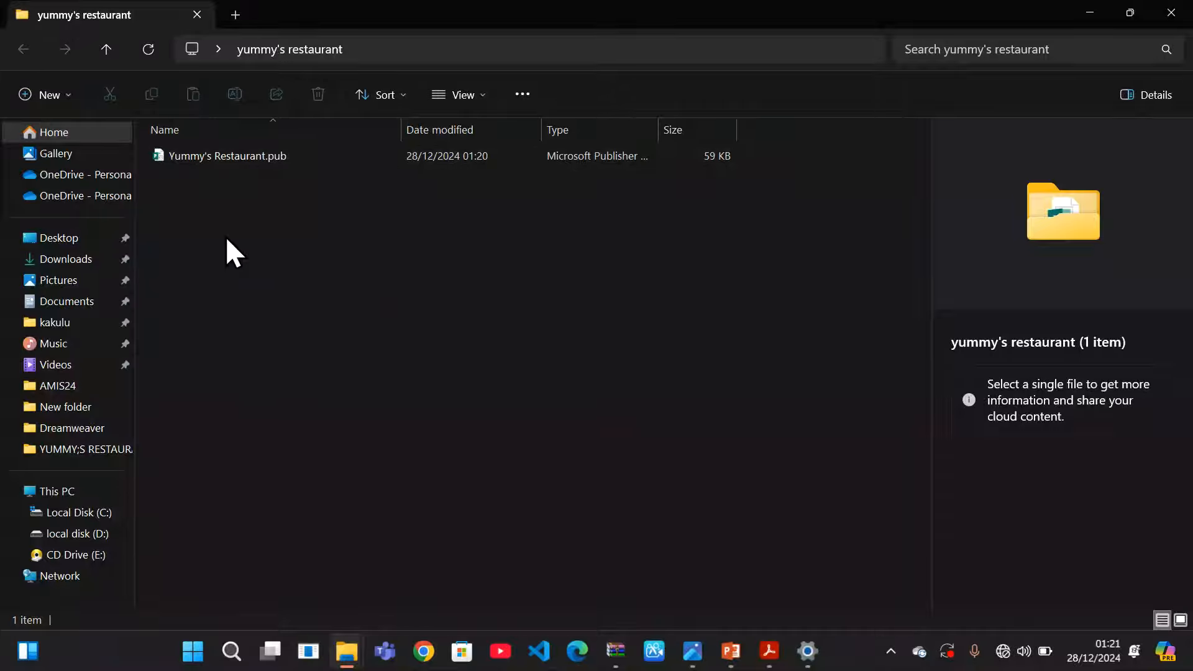
left_click(319, 154)
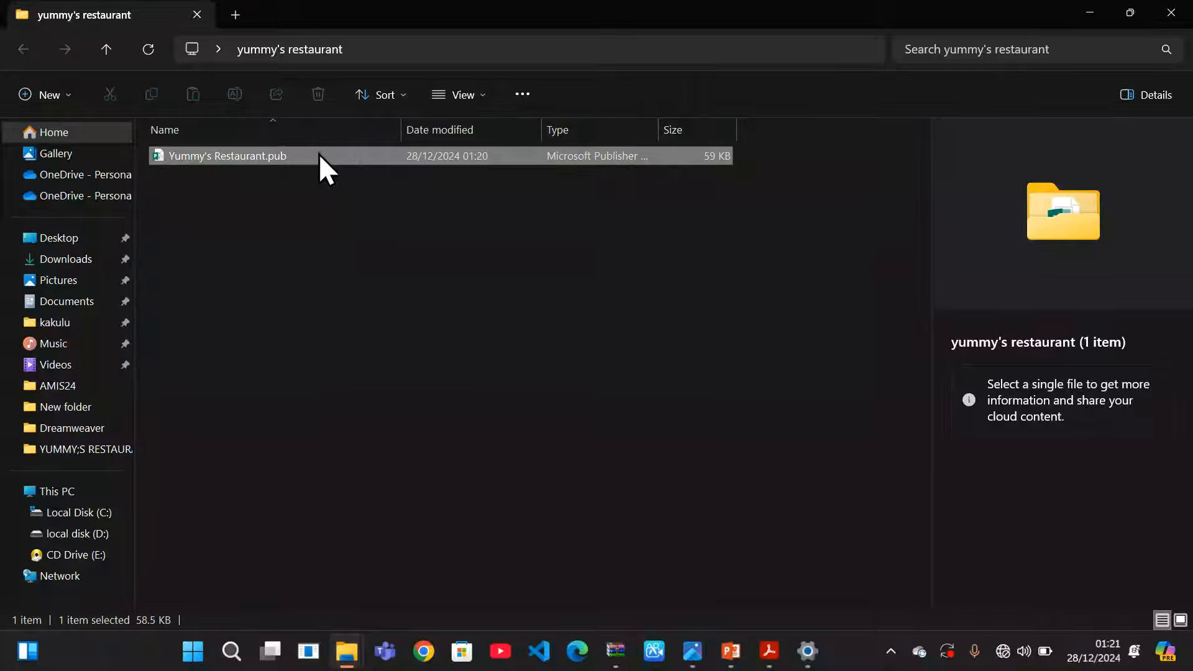
double_click(319, 154)
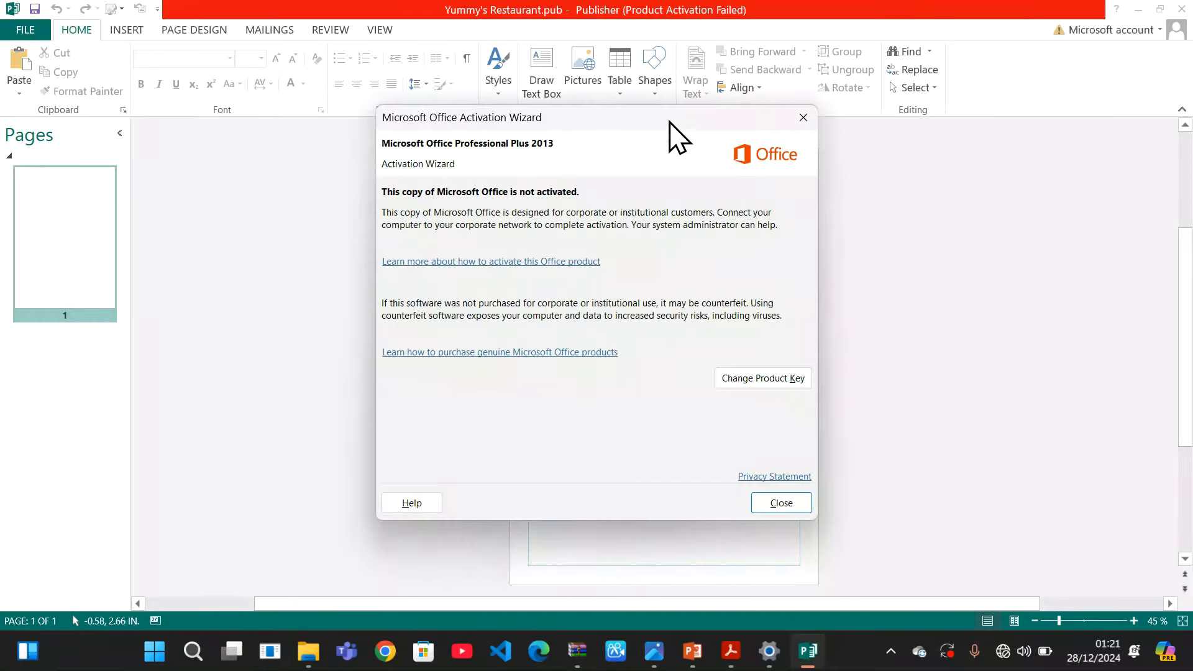
left_click(803, 118)
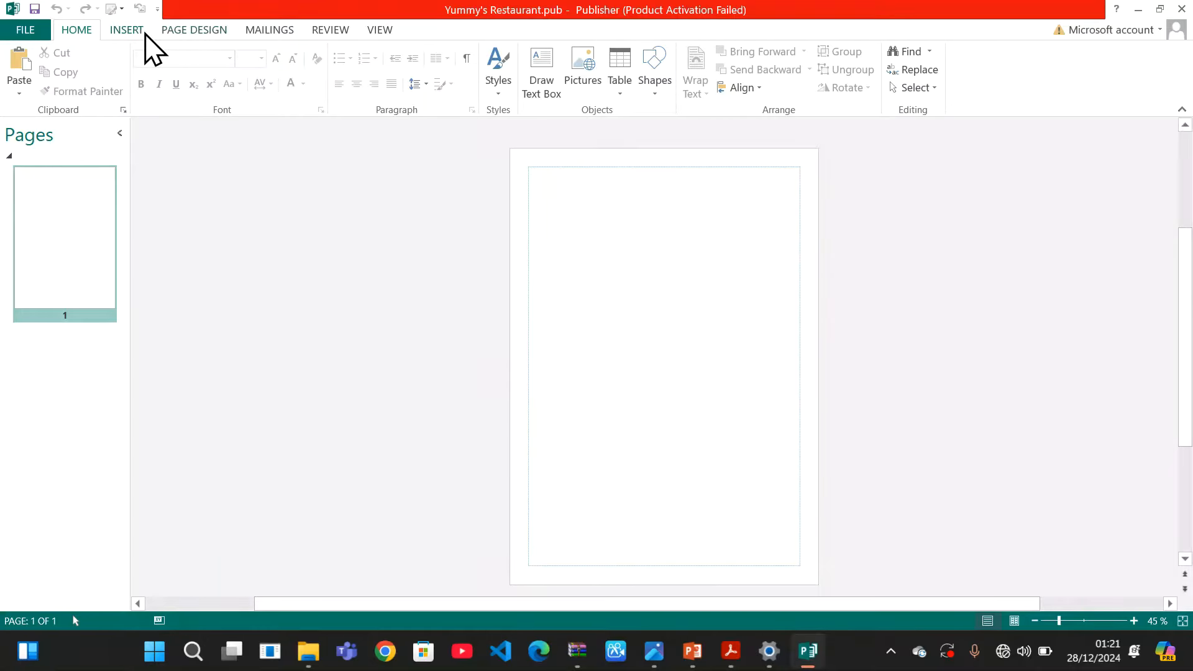
left_click(194, 31)
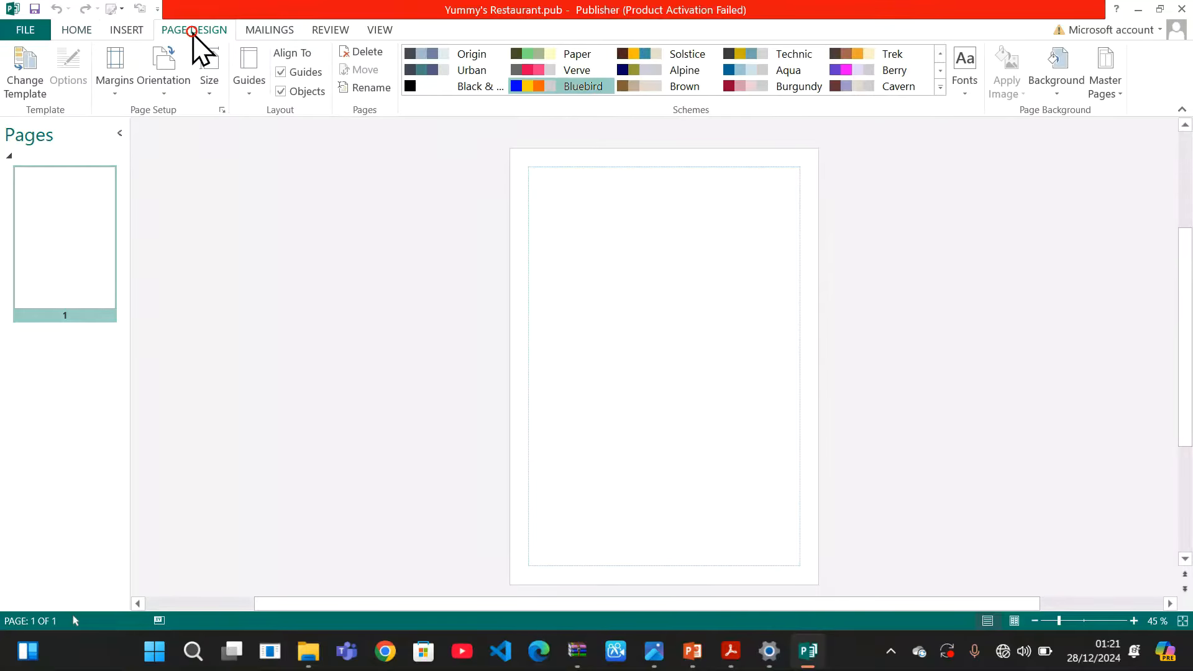
left_click(210, 97)
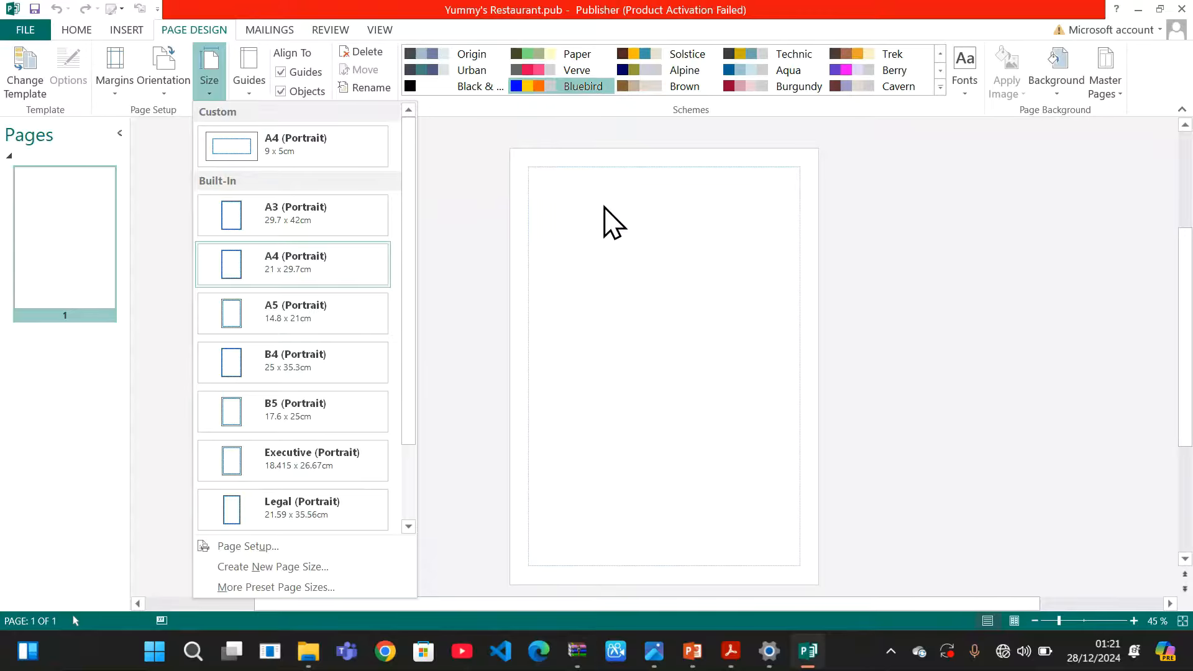
left_click(214, 96)
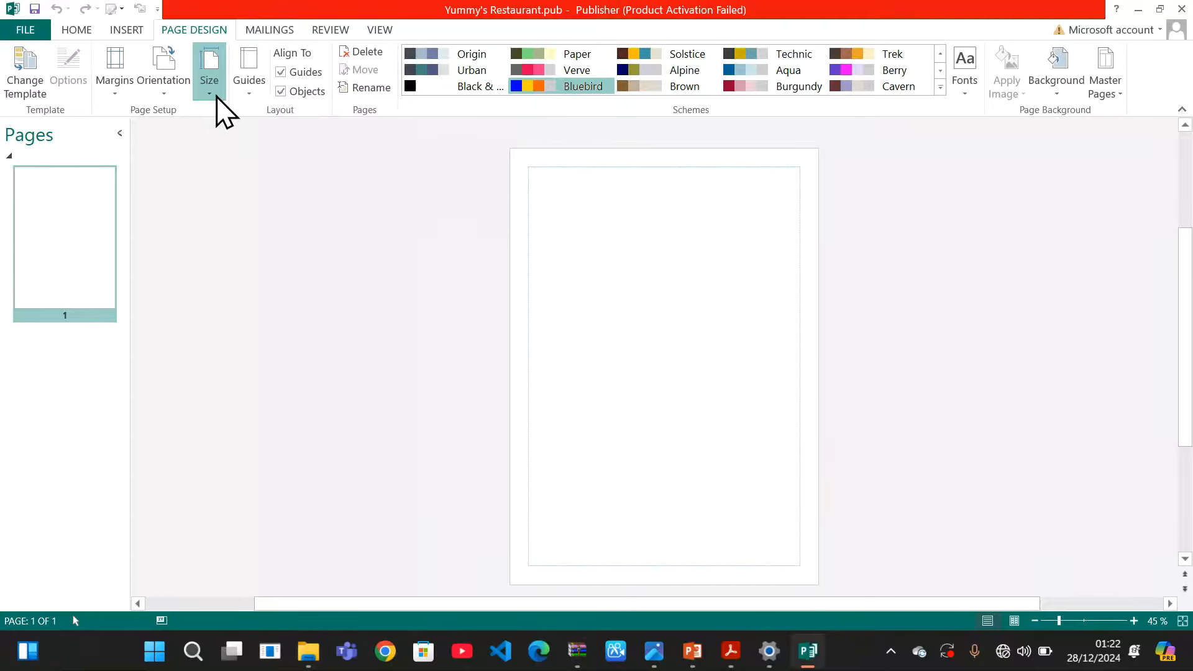
left_click(119, 93)
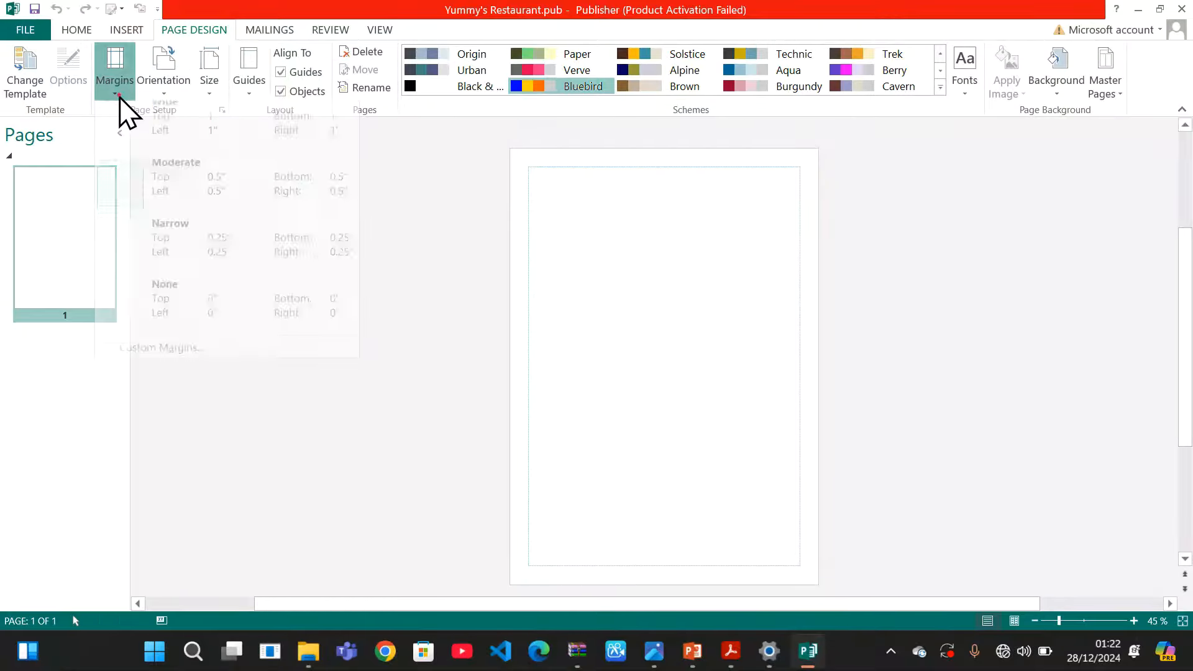
left_click(134, 193)
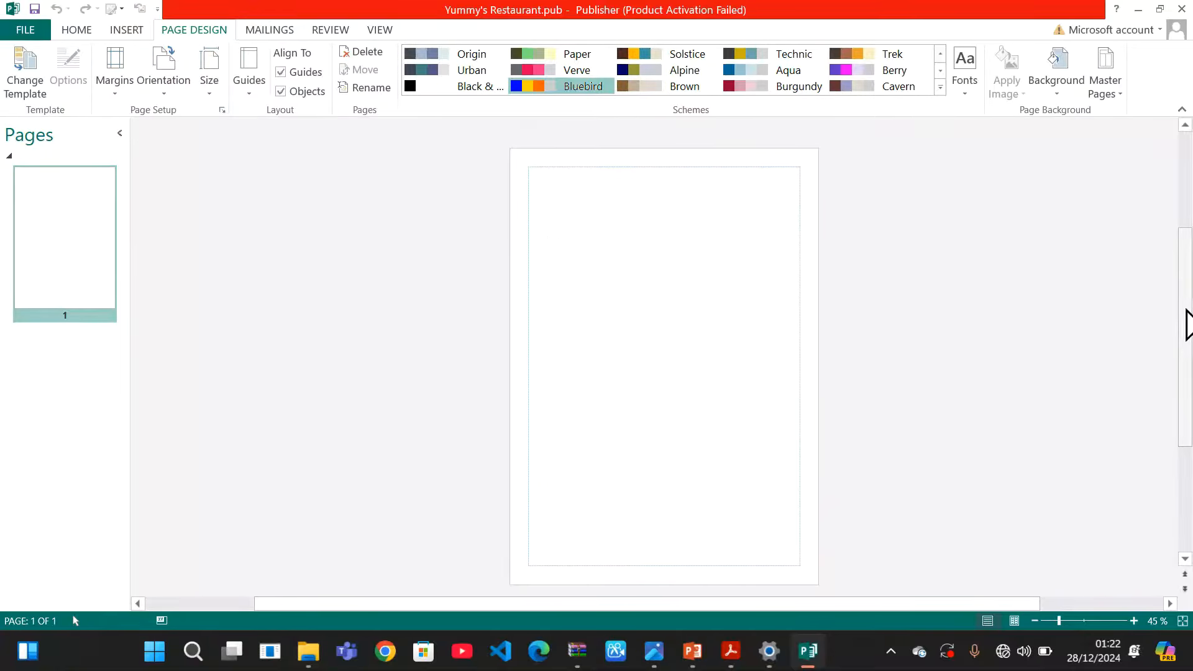
mouse_move(1186, 323)
left_mouse_down()
mouse_move(1187, 288)
mouse_move(1188, 346)
mouse_move(1175, 277)
mouse_move(1185, 339)
mouse_move(1185, 319)
left_mouse_up()
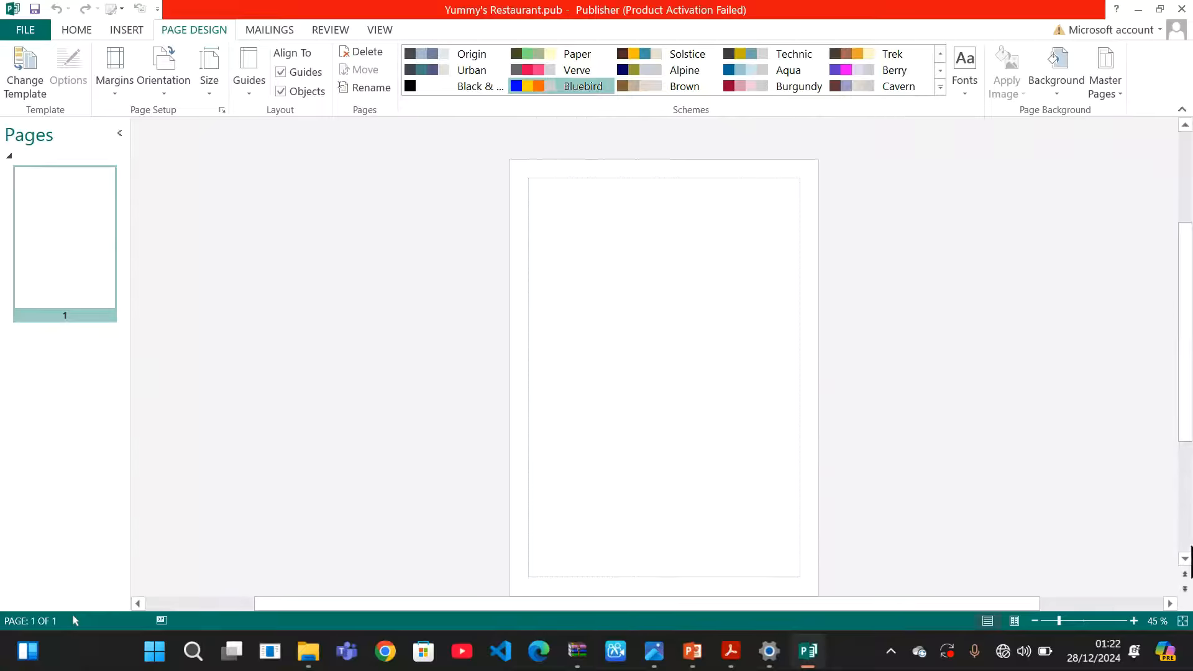
left_click(1137, 622)
left_click(1137, 621)
left_click(1135, 621)
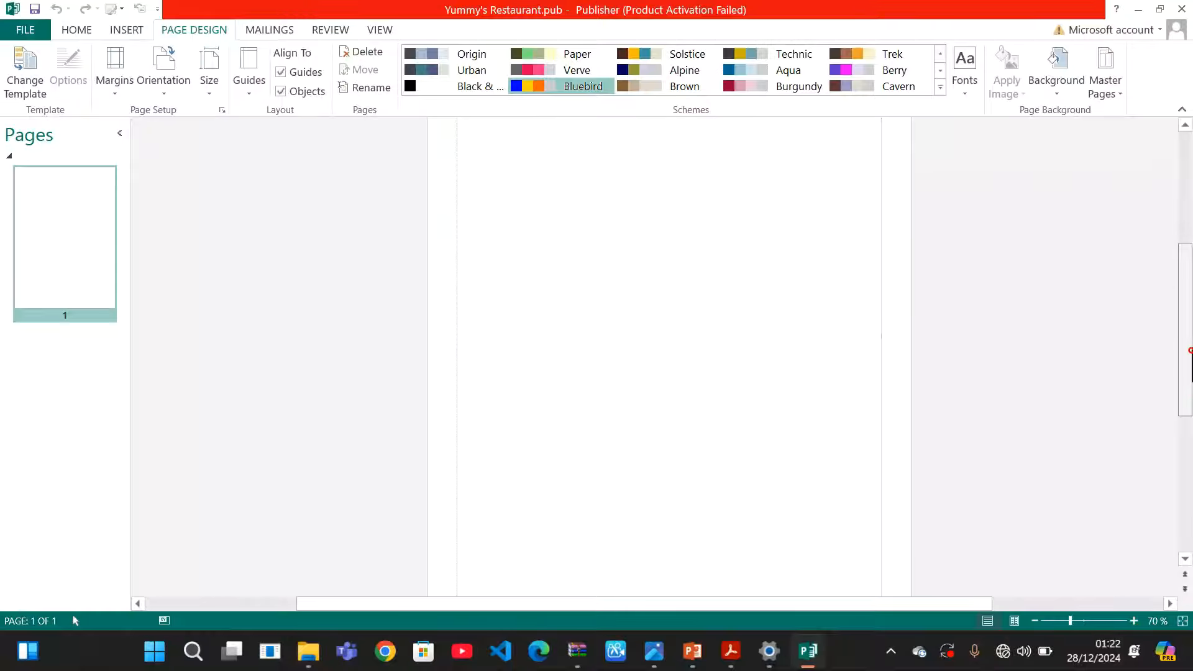
mouse_move(1190, 351)
left_mouse_down()
mouse_move(1179, 244)
mouse_move(1188, 367)
mouse_move(1186, 239)
mouse_move(1188, 378)
mouse_move(1180, 245)
mouse_move(1188, 372)
mouse_move(1180, 259)
mouse_move(1180, 367)
mouse_move(1182, 294)
mouse_move(1180, 341)
left_mouse_up()
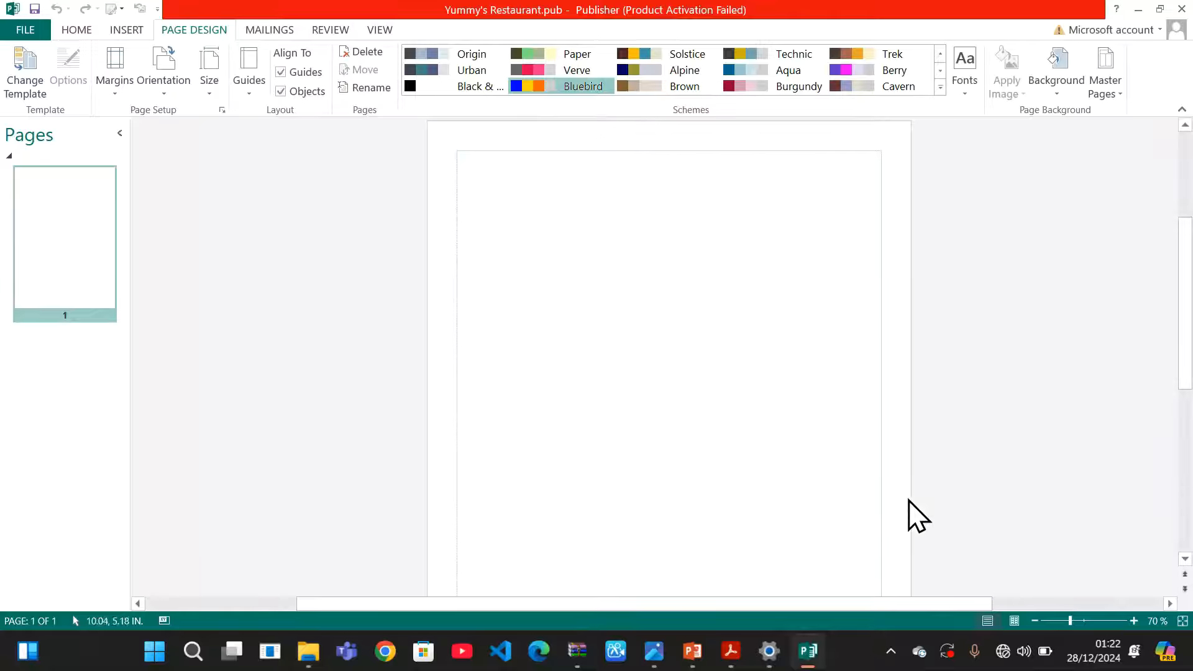
mouse_move(730, 657)
left_click(762, 569)
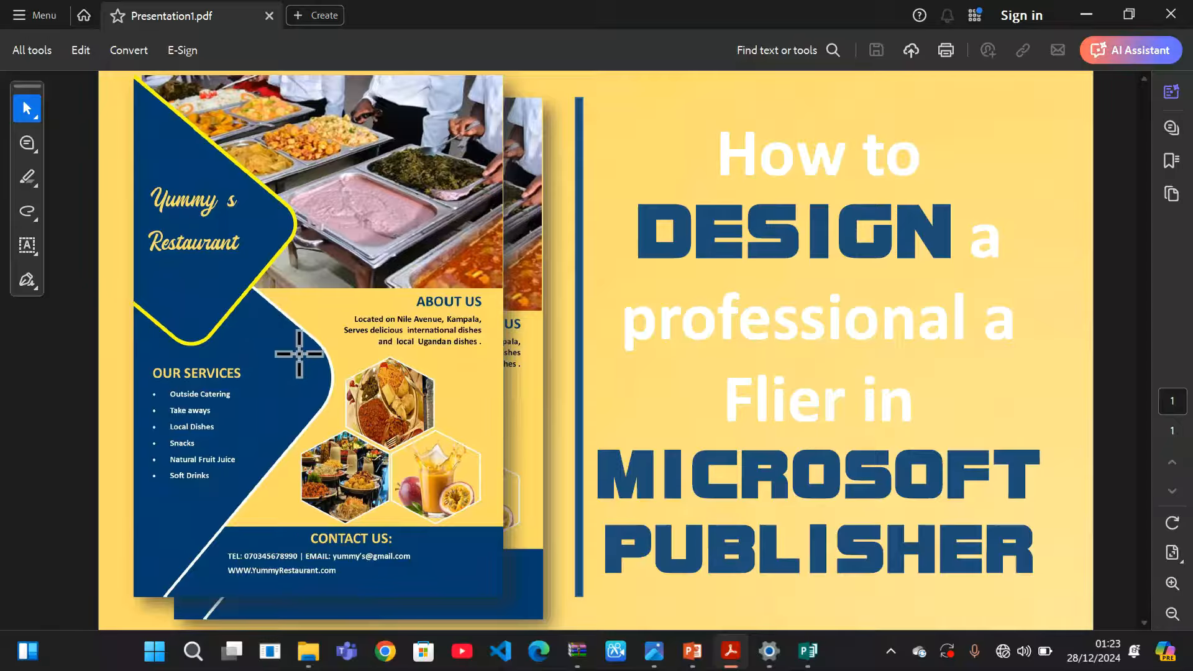
left_click(1088, 14)
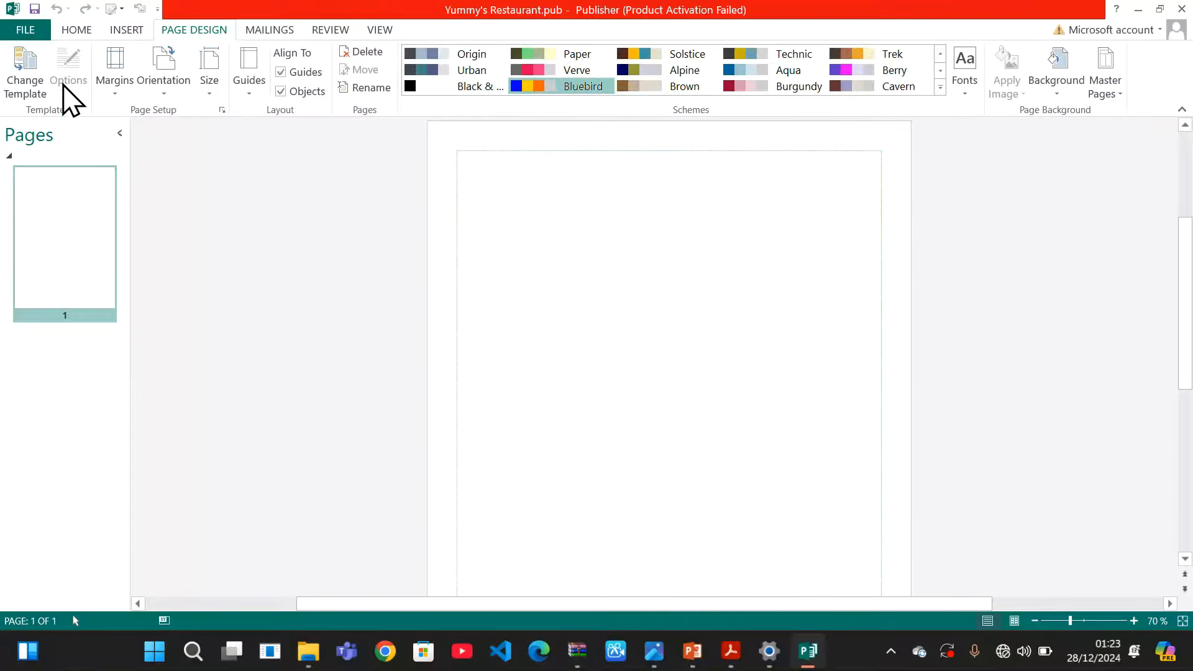
Draw a 4.69" by 2.51" rounded rectangle at the page's top-left and fill it dark blue
left_click(127, 31)
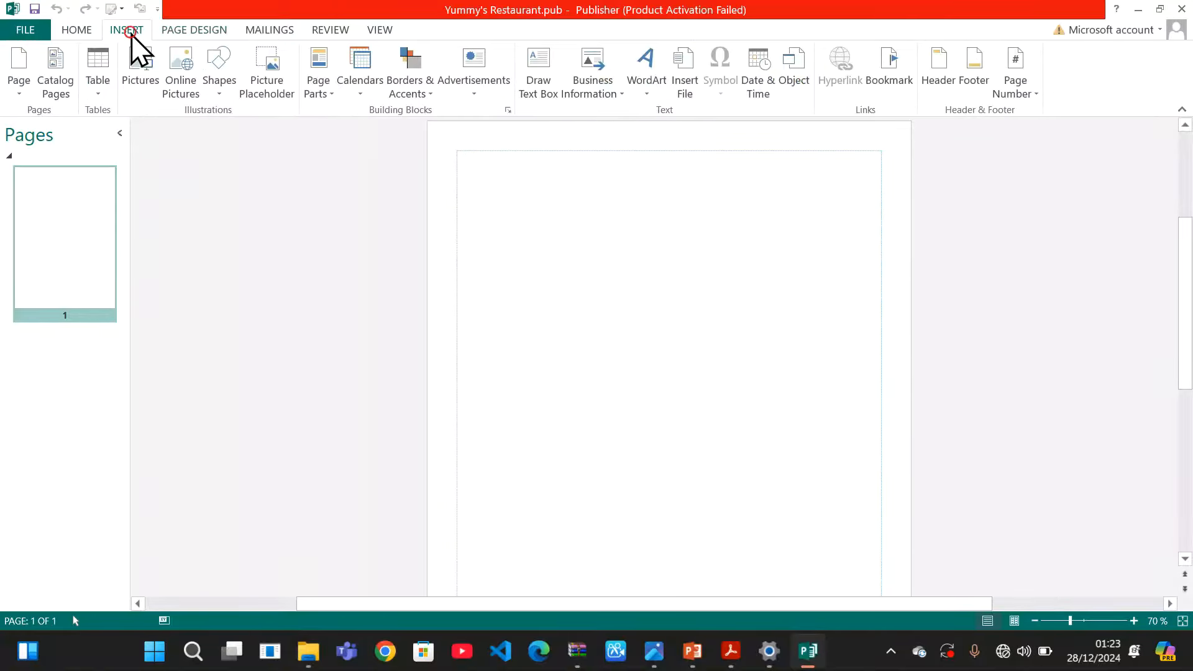
left_click(219, 94)
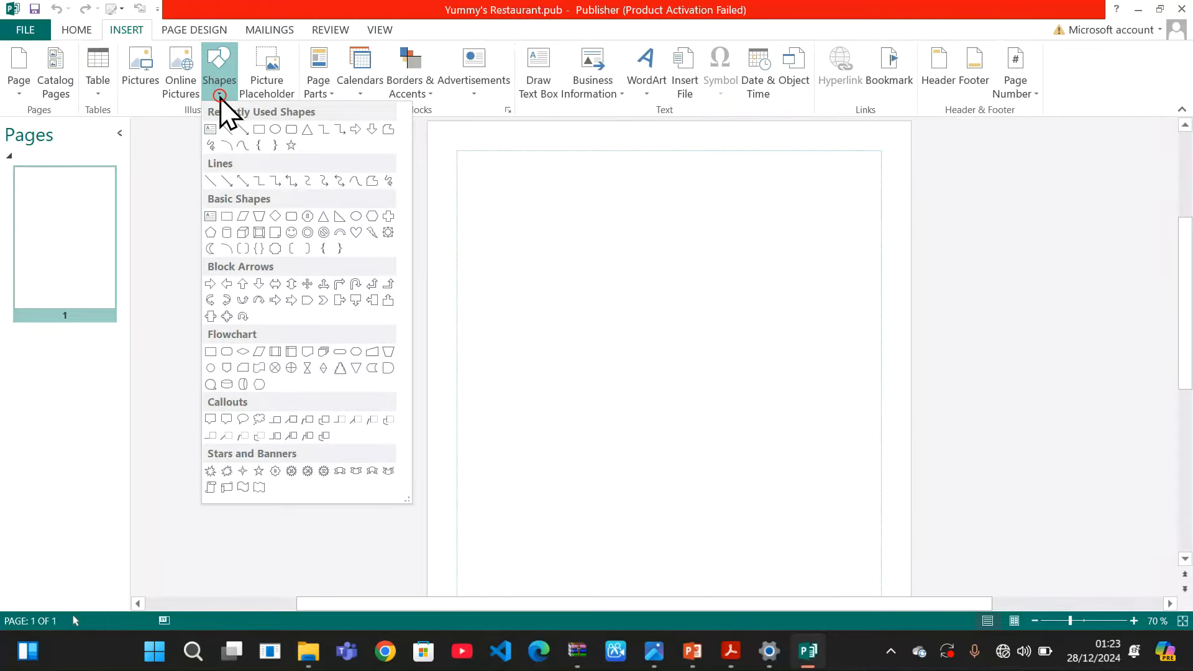
left_click(291, 129)
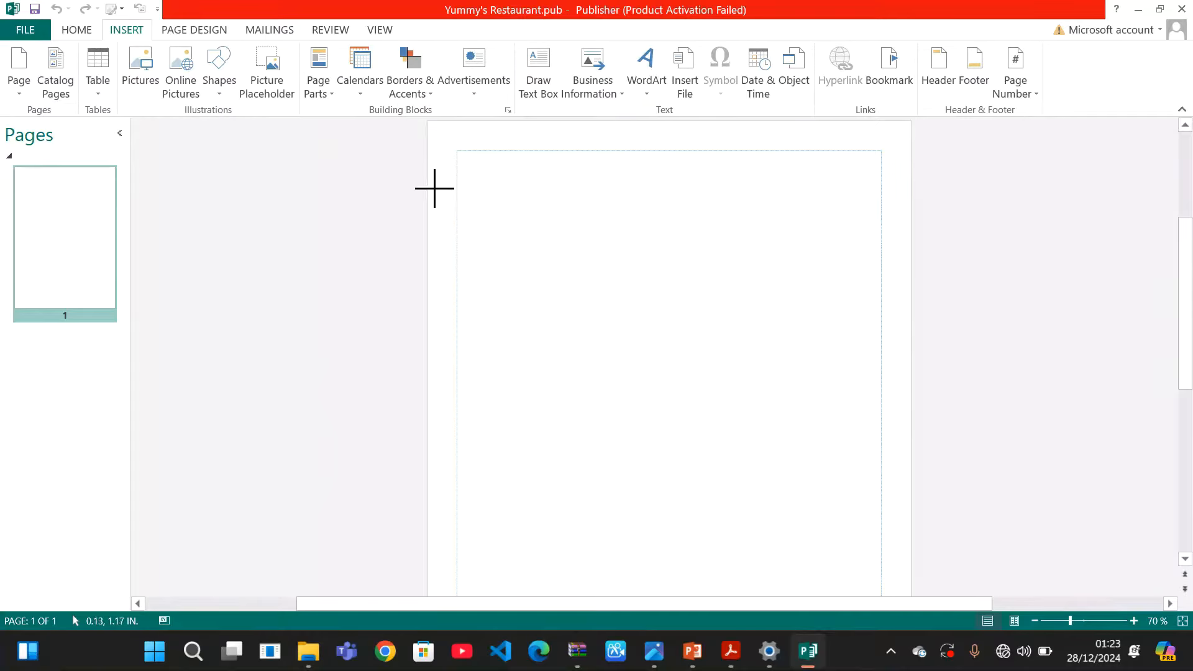
mouse_move(431, 177)
left_mouse_down()
mouse_move(464, 248)
mouse_move(543, 330)
mouse_move(676, 330)
mouse_move(700, 314)
mouse_move(712, 330)
mouse_move(704, 322)
left_mouse_up()
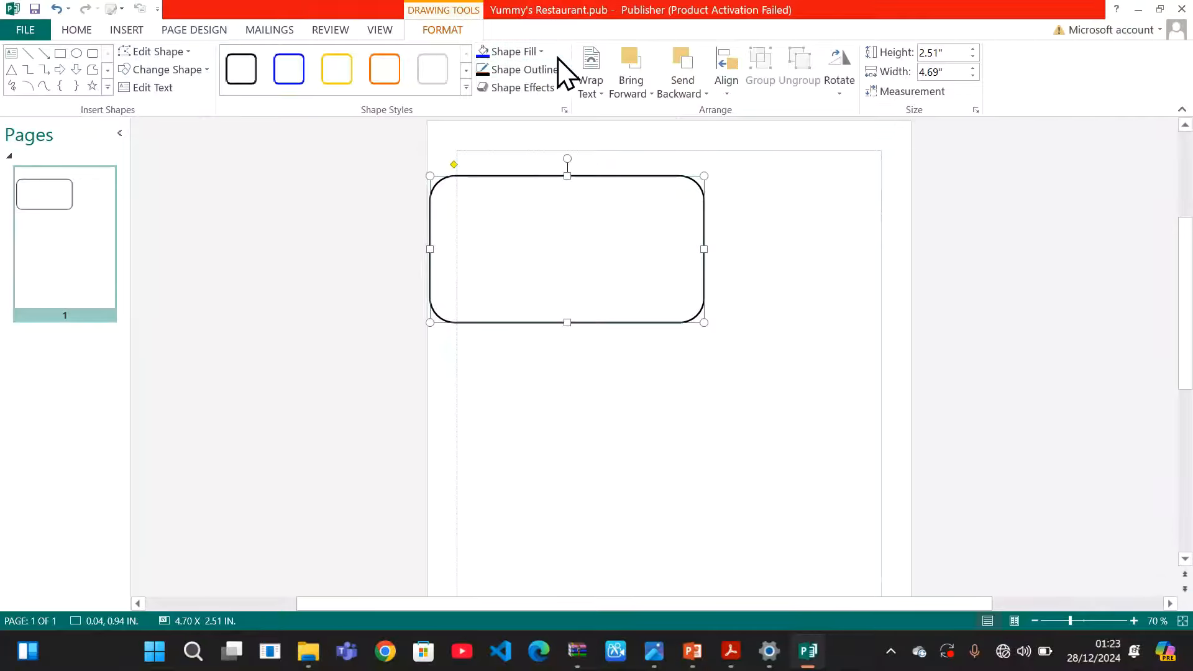
left_click(539, 54)
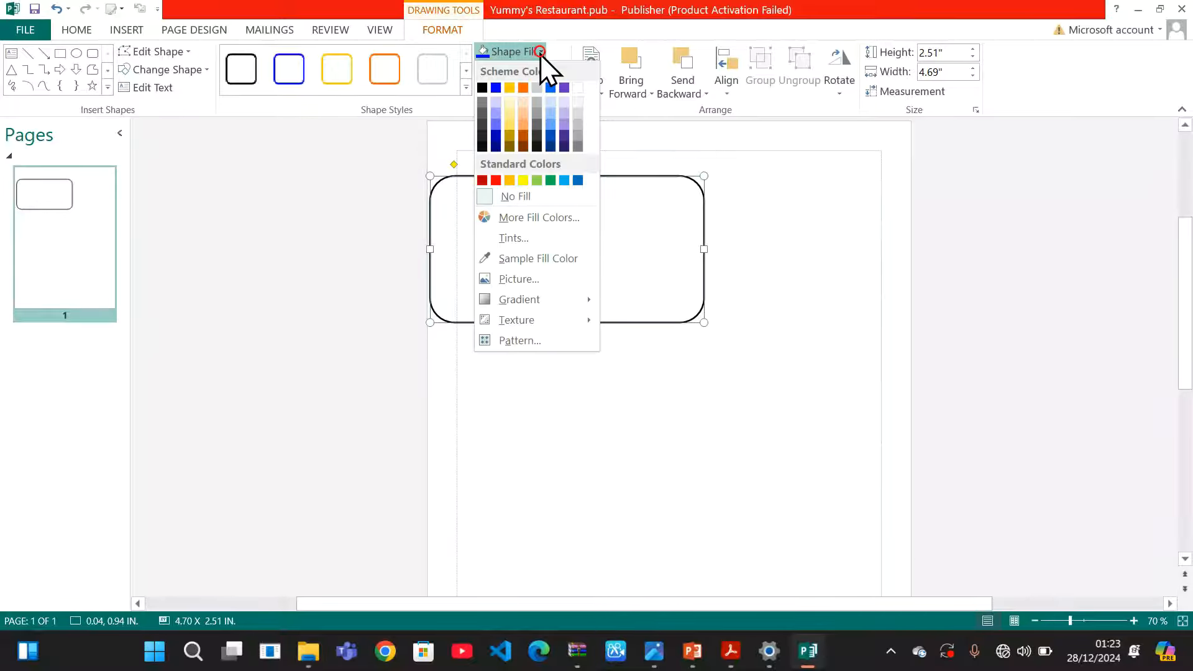
left_click(553, 145)
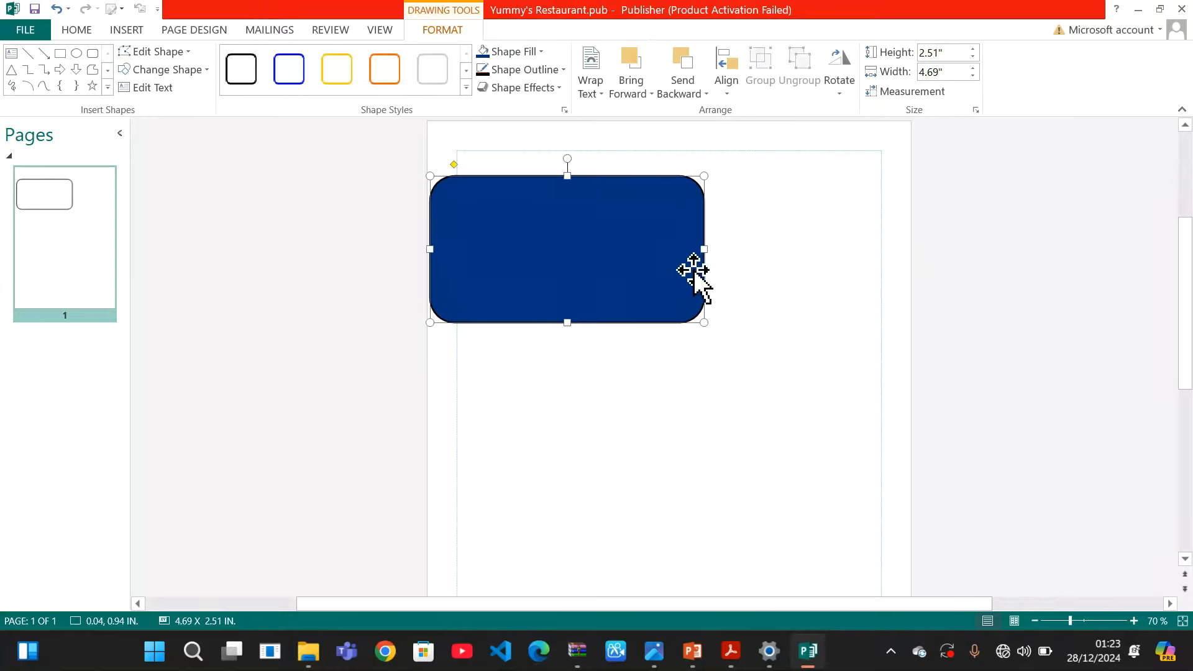
left_click(748, 309)
left_click(662, 297)
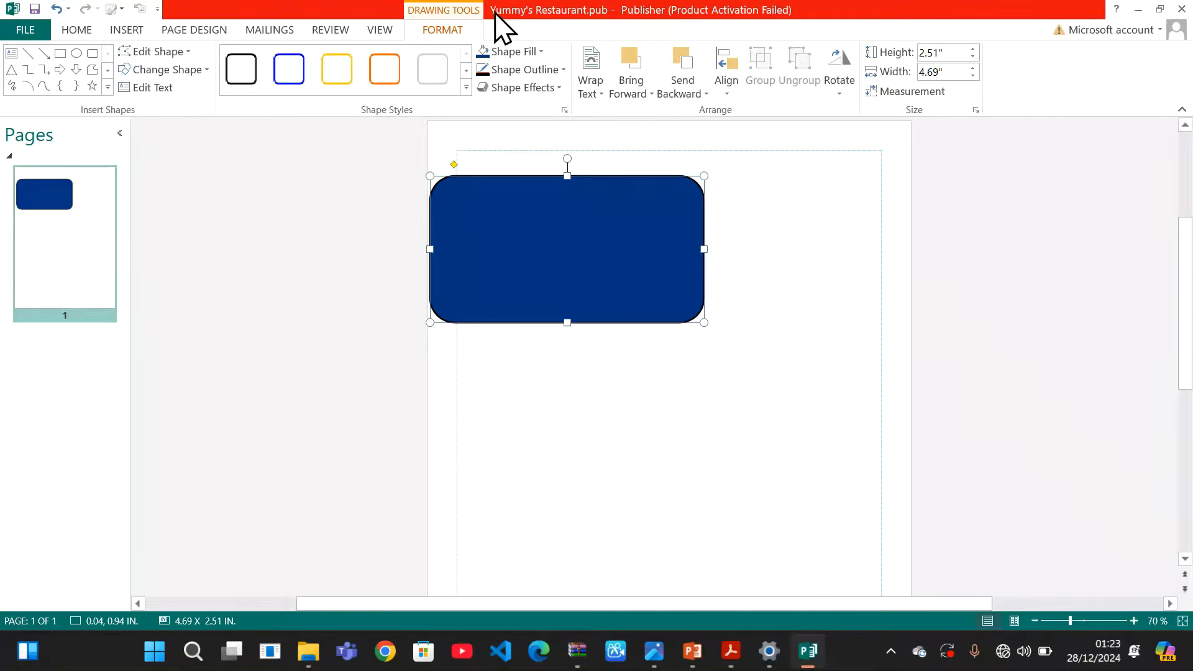
Rotate the navy rounded rectangle 40° and drag it left toward the top-left corner
left_click(840, 93)
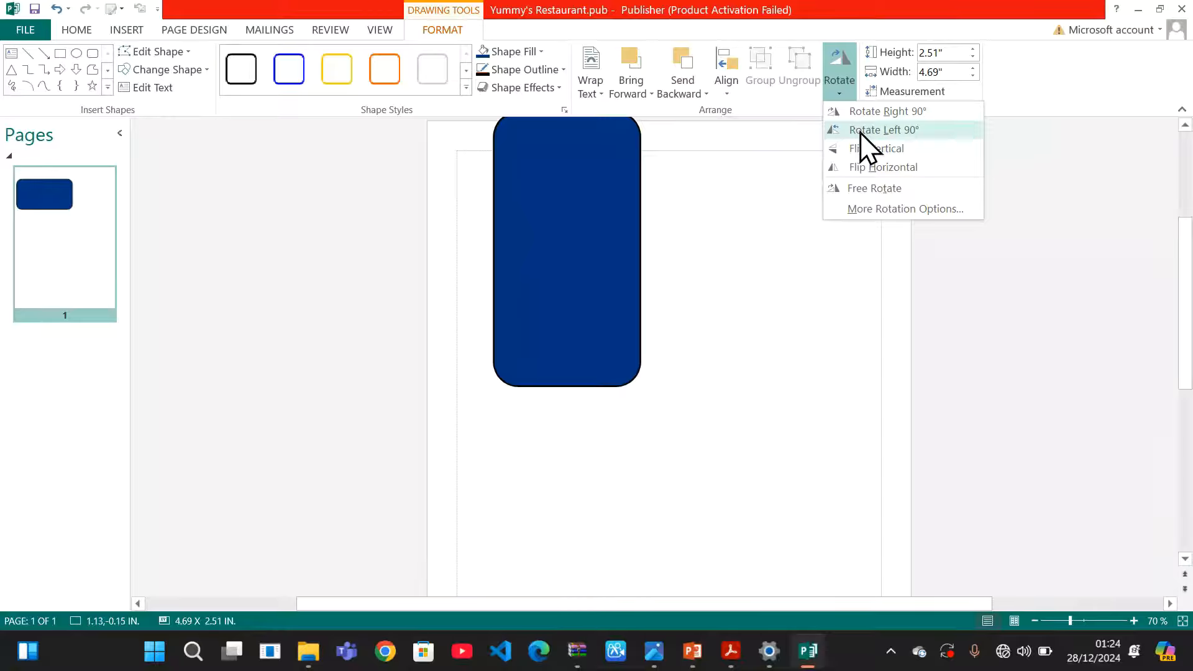
left_click(877, 210)
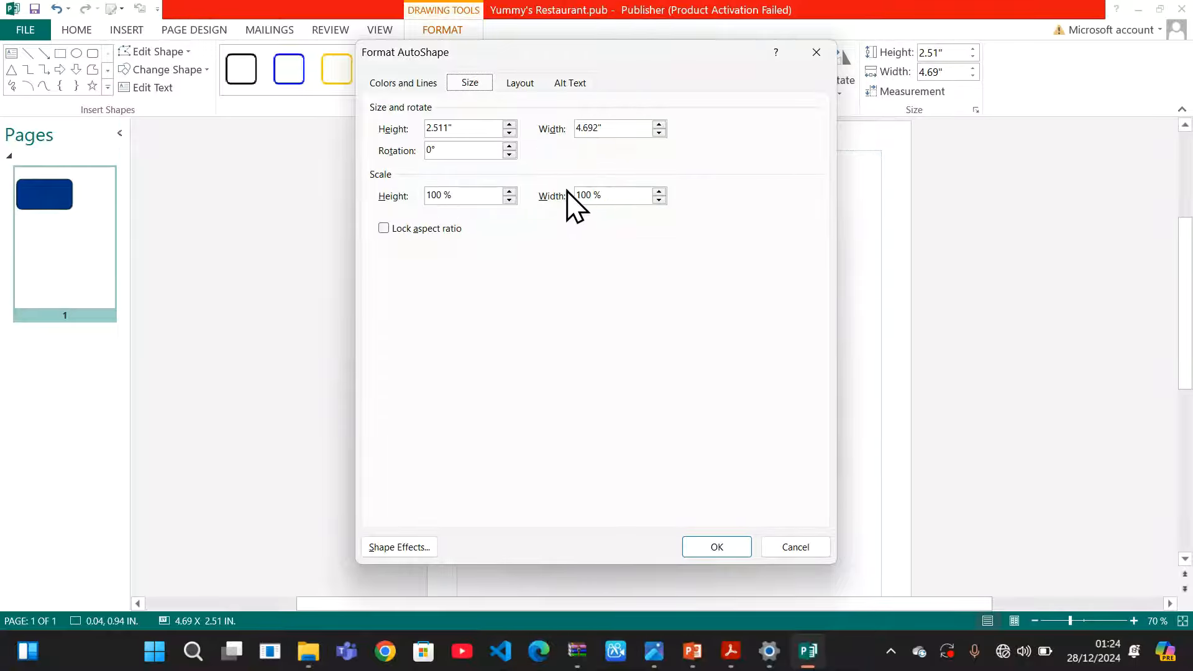
left_click(430, 150)
left_click(709, 546)
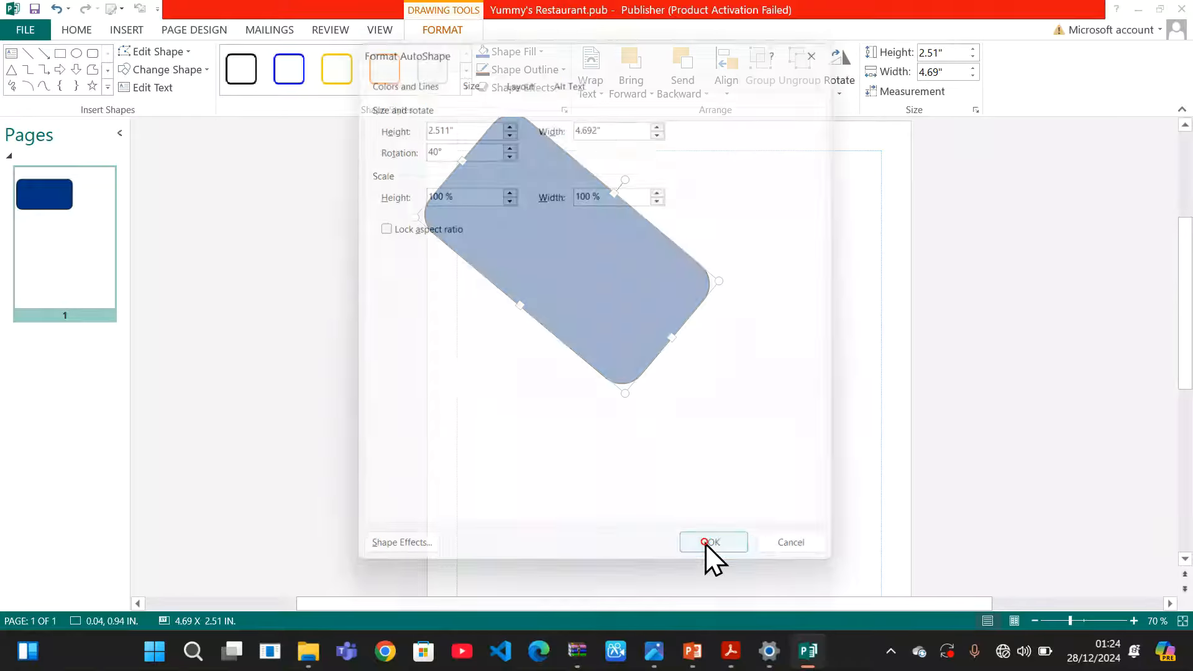
left_click_drag(596, 292, 536, 296)
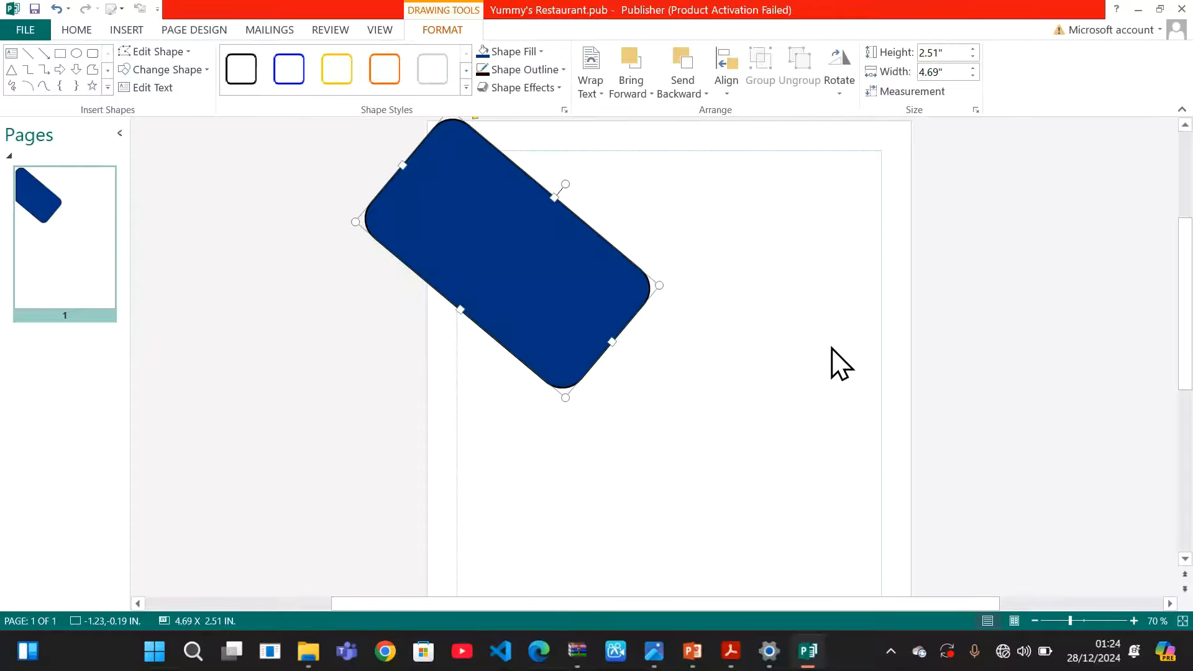
Shift the tilted rectangle past the page's left edge and stretch it to 6.38" by 3.17"
left_click_drag(472, 234, 461, 229)
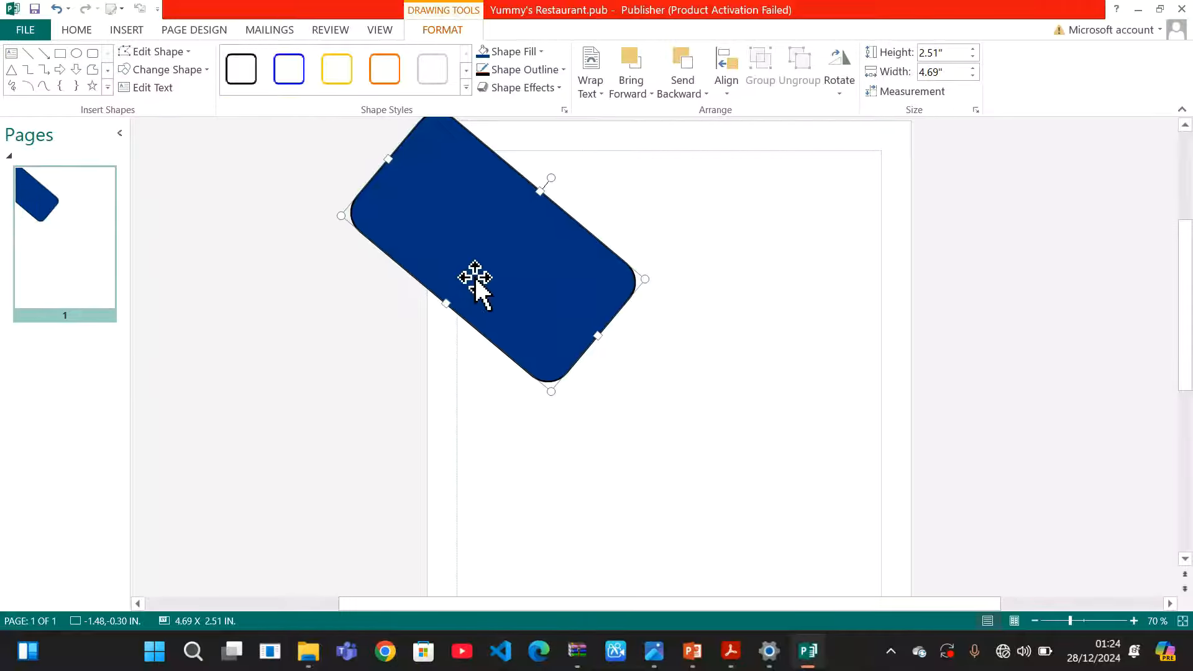
left_click_drag(475, 276, 454, 257)
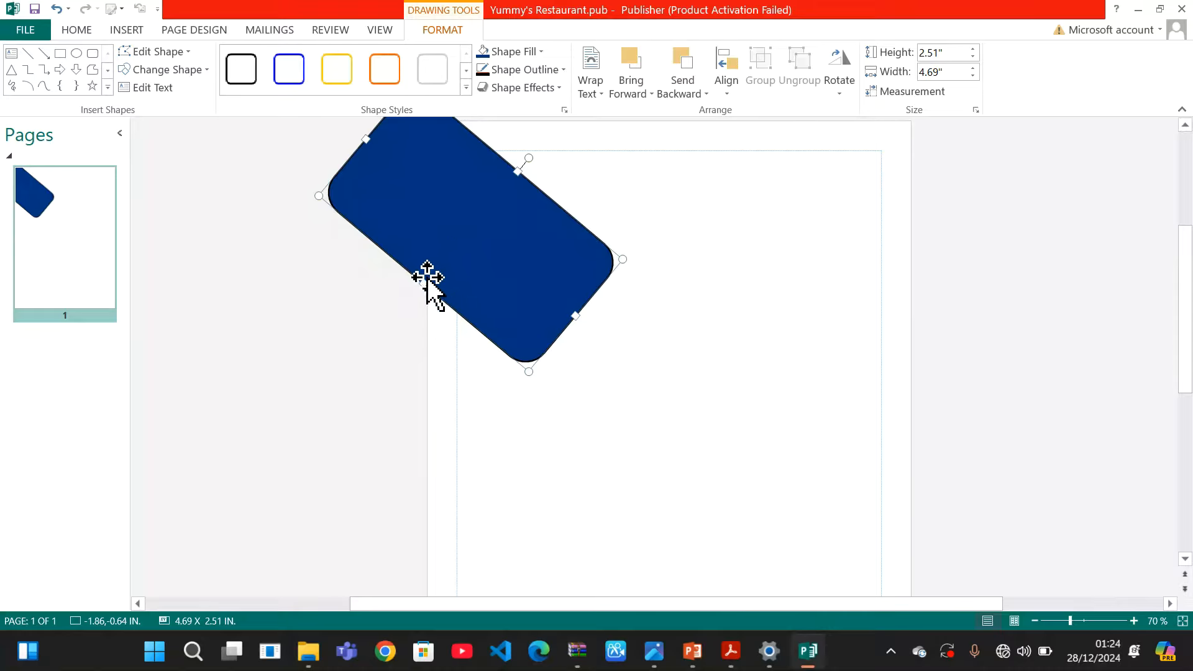
left_click_drag(422, 286, 412, 361)
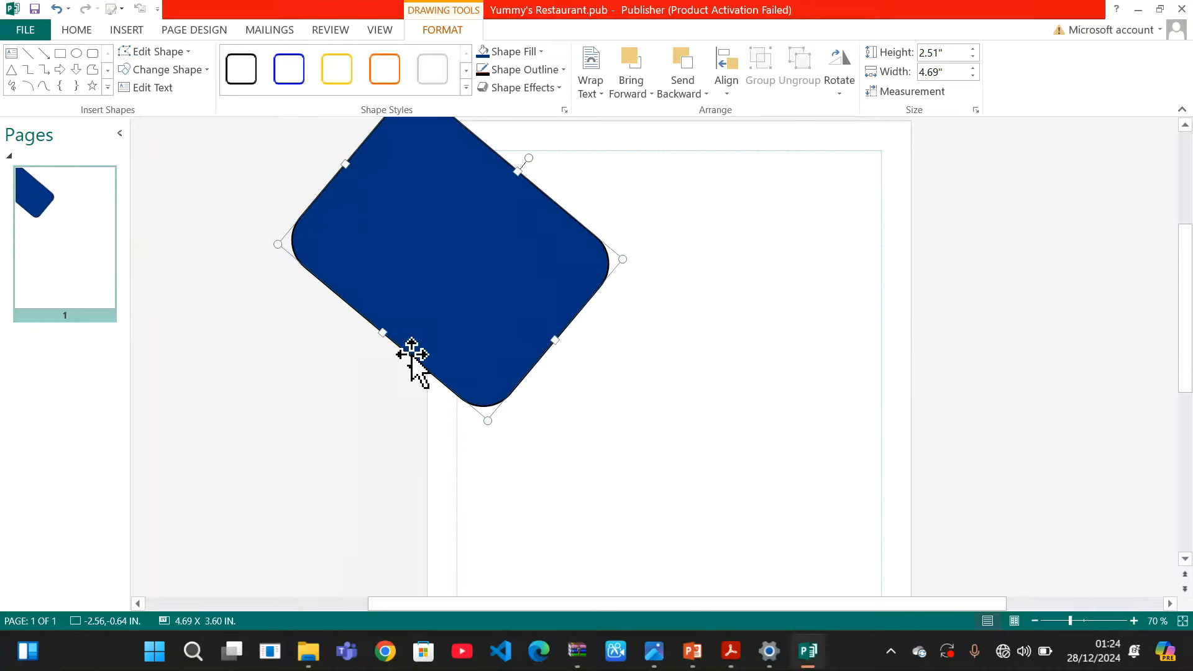
key("ctrl+z")
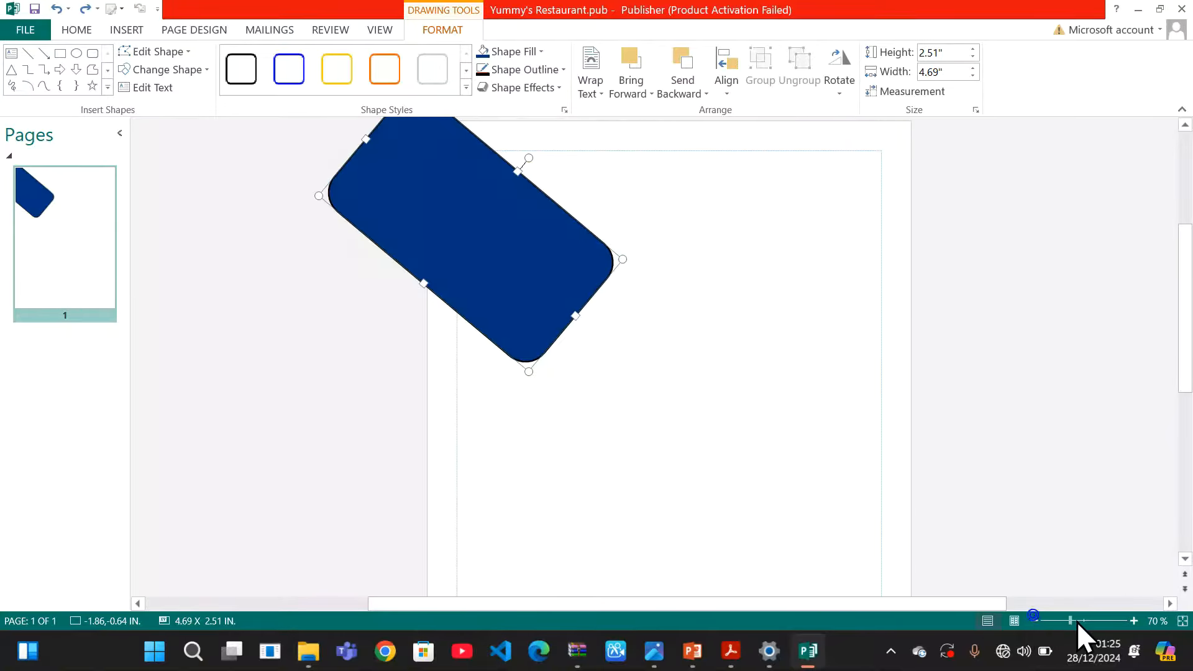
left_click_drag(1068, 621, 1052, 623)
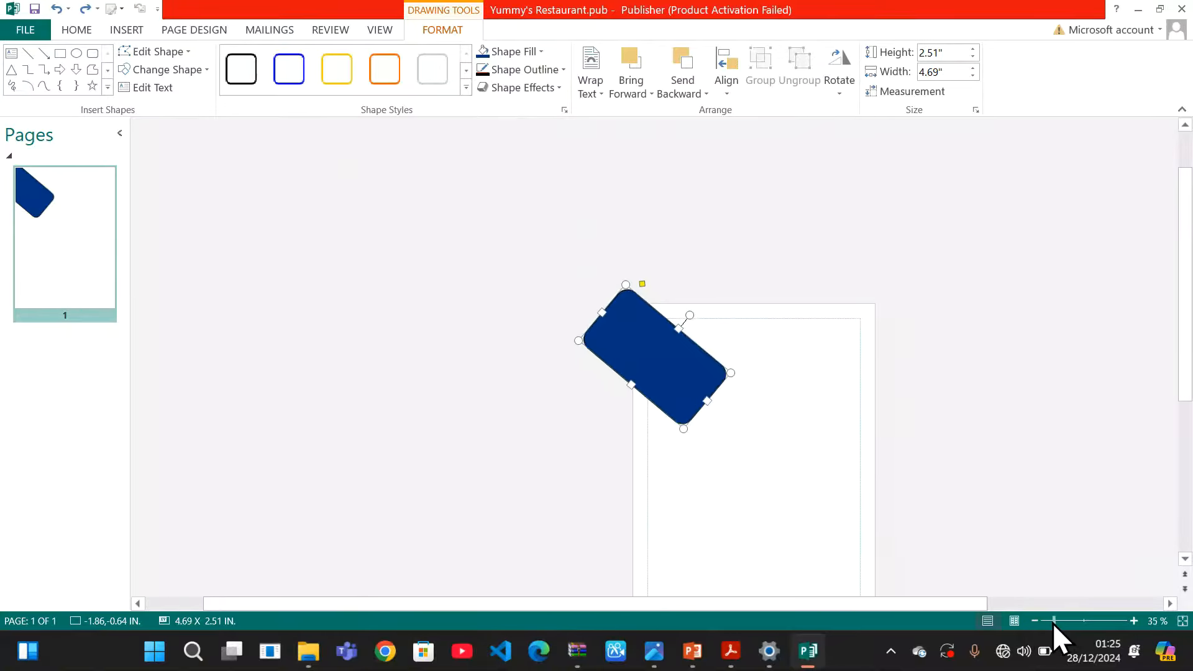
left_click_drag(1182, 371, 1184, 450)
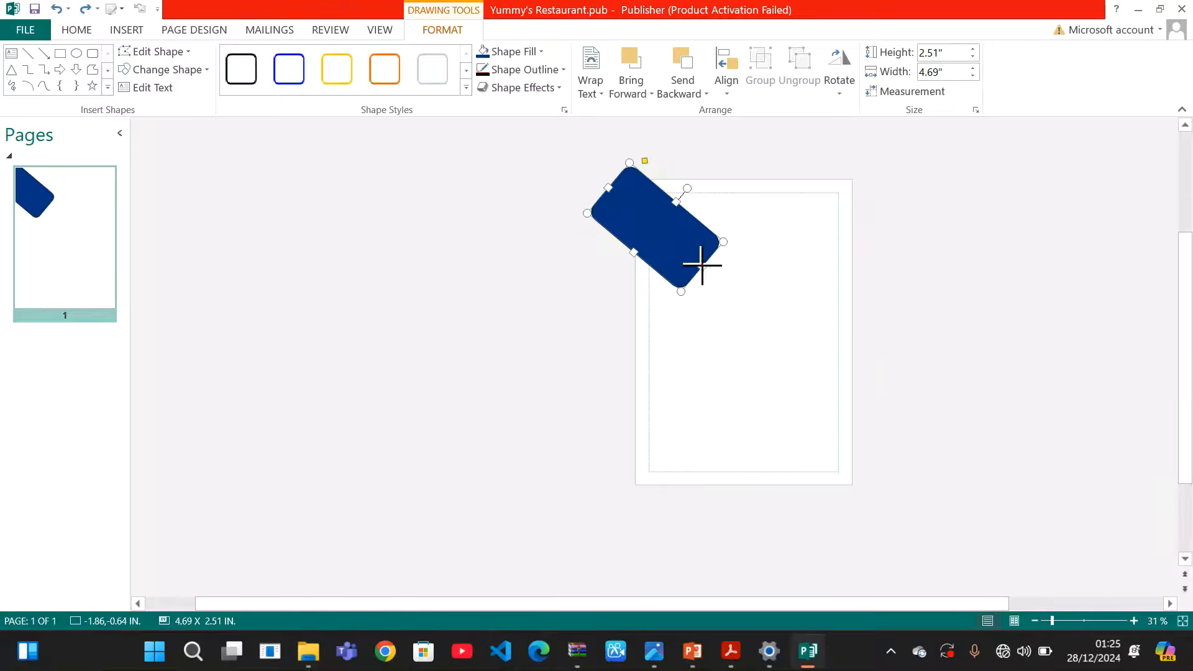
left_click_drag(702, 265, 733, 297)
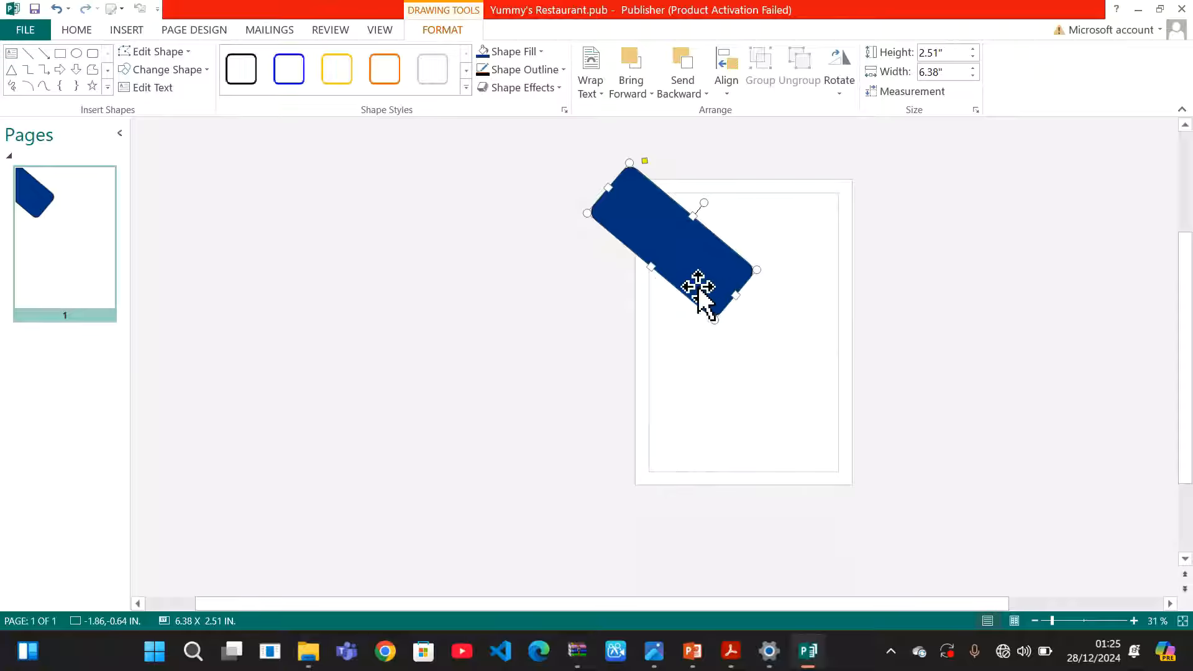
left_click_drag(650, 267, 641, 283)
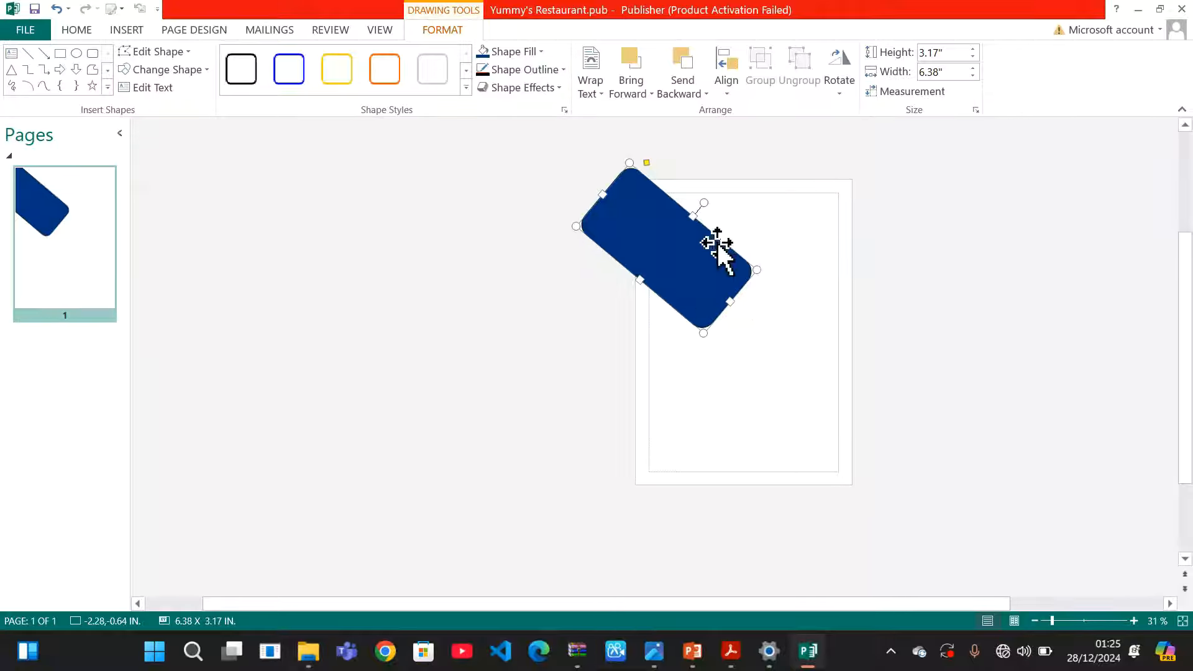
right_click(703, 289)
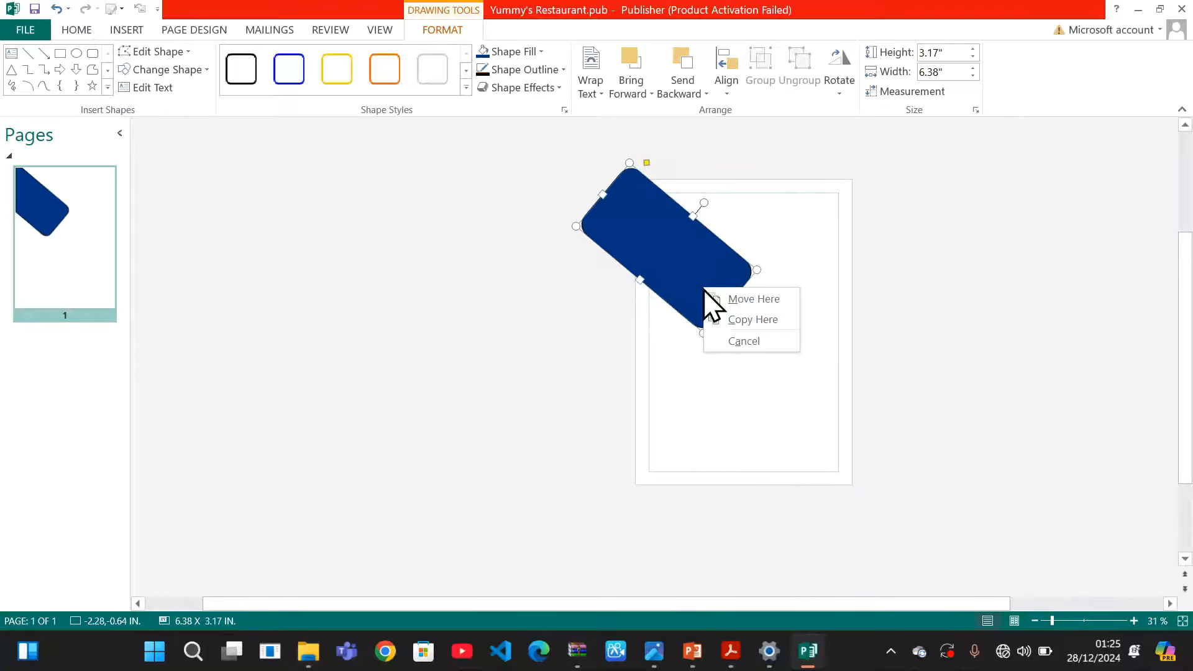
left_click(732, 314)
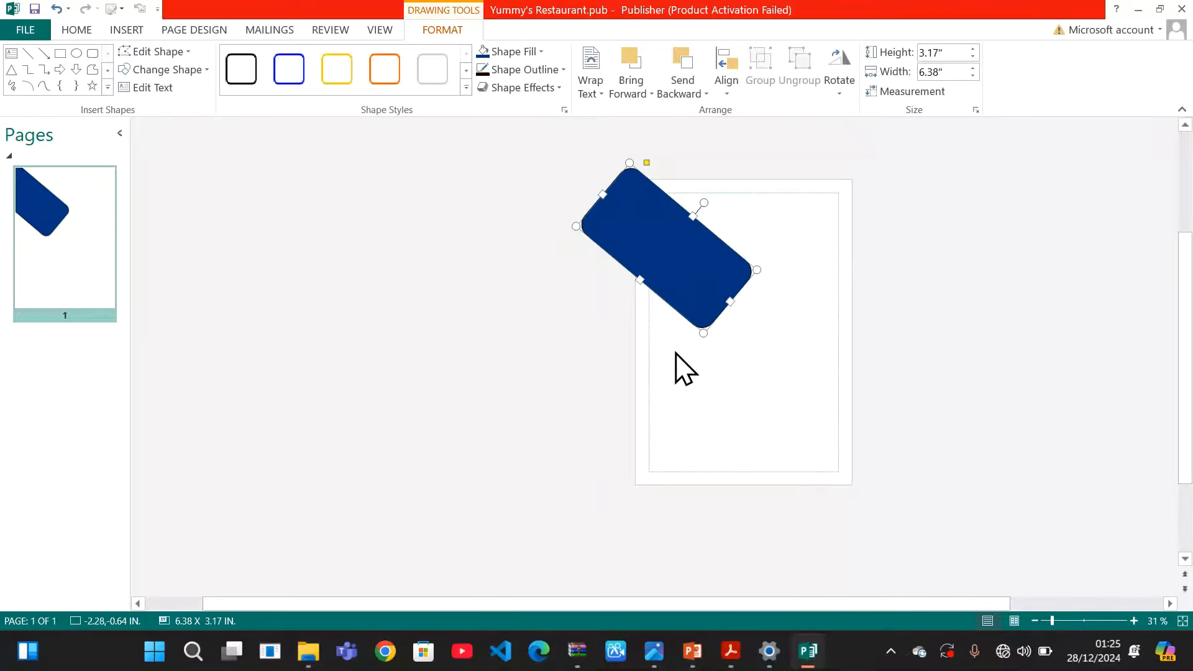
right_click(683, 368)
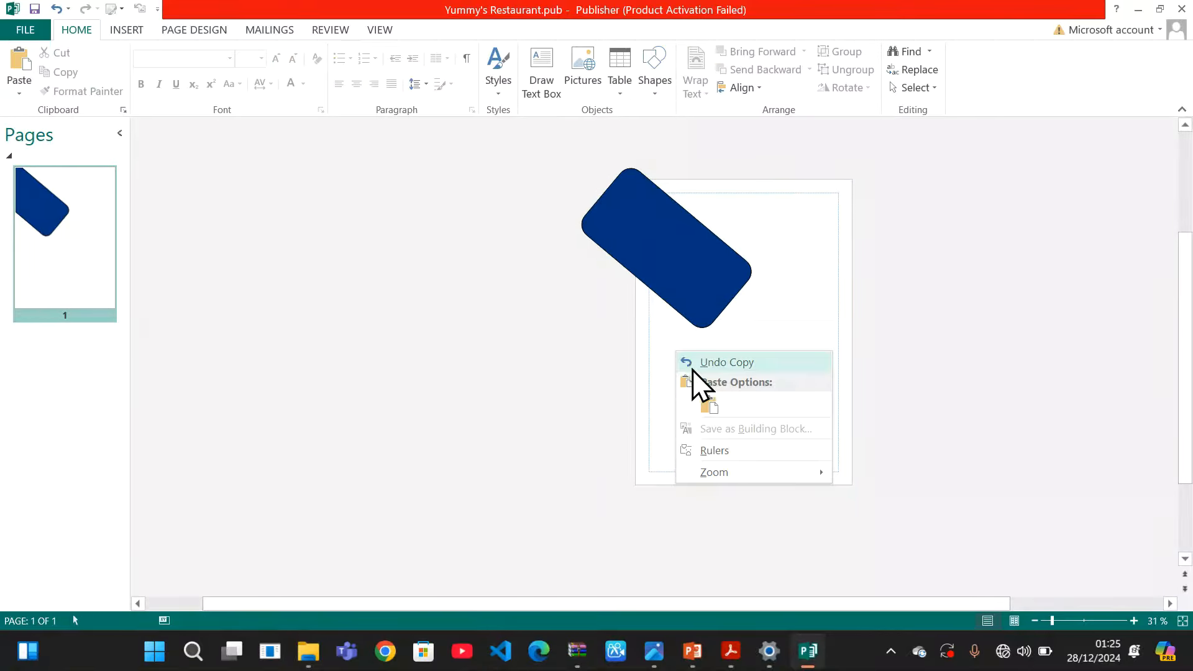
left_click(709, 405)
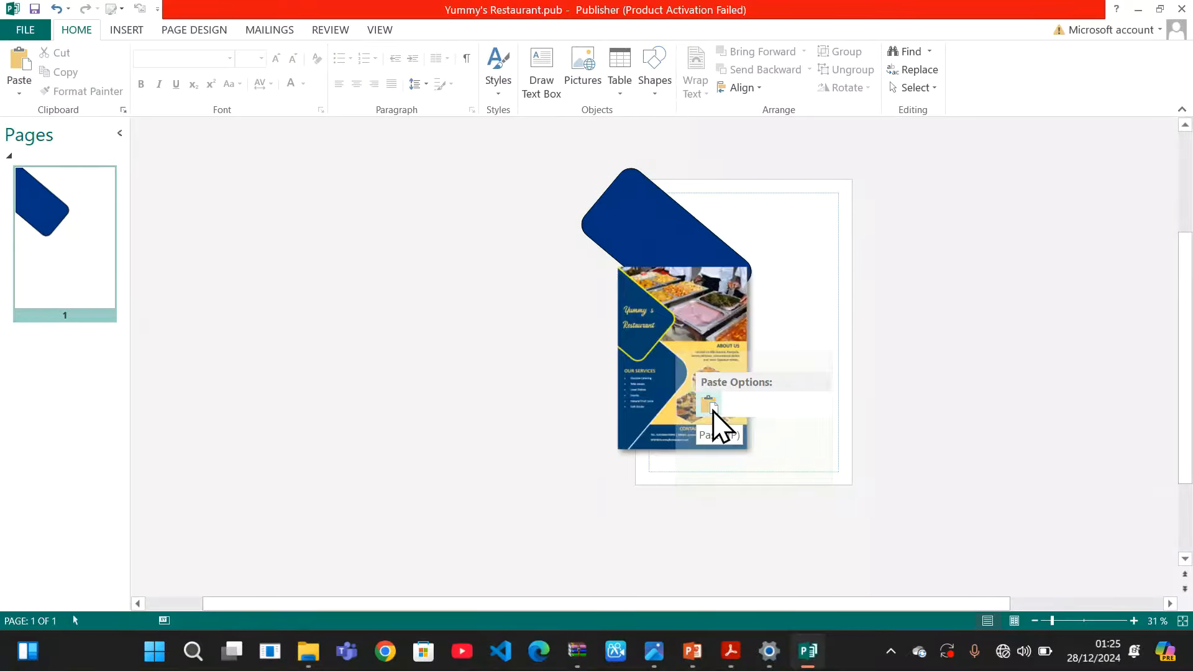
left_click(825, 321)
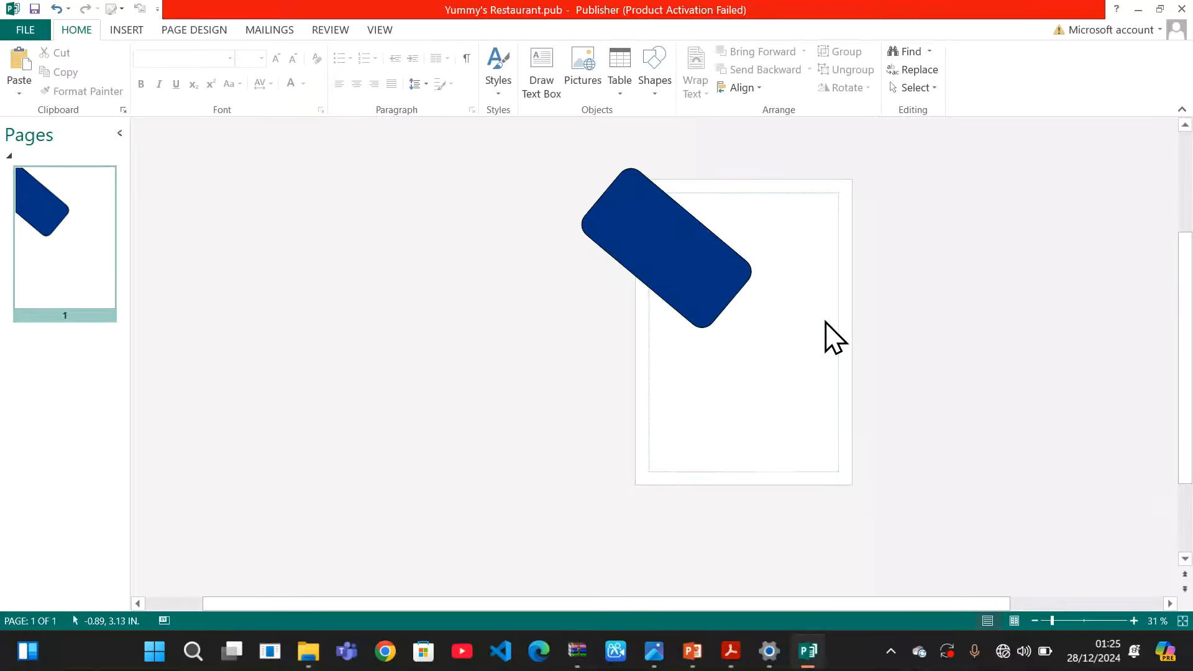
left_click(702, 266)
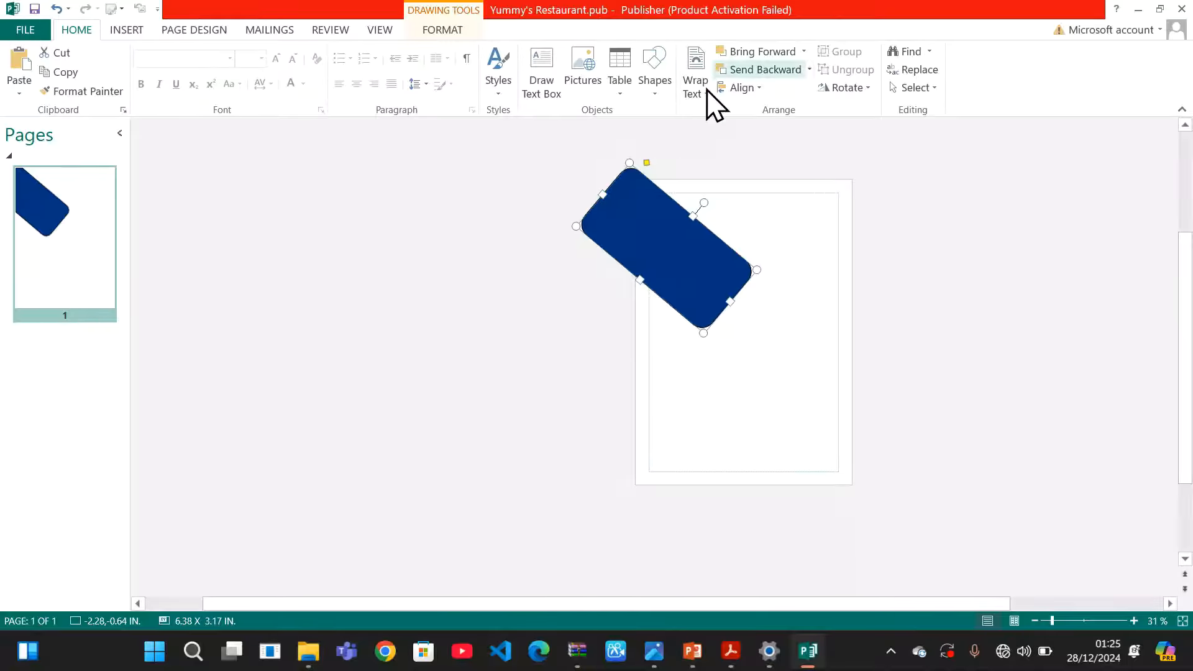
Draw an 8.12" by 6" rounded rectangle over the lower page and fill it navy blue
left_click(654, 87)
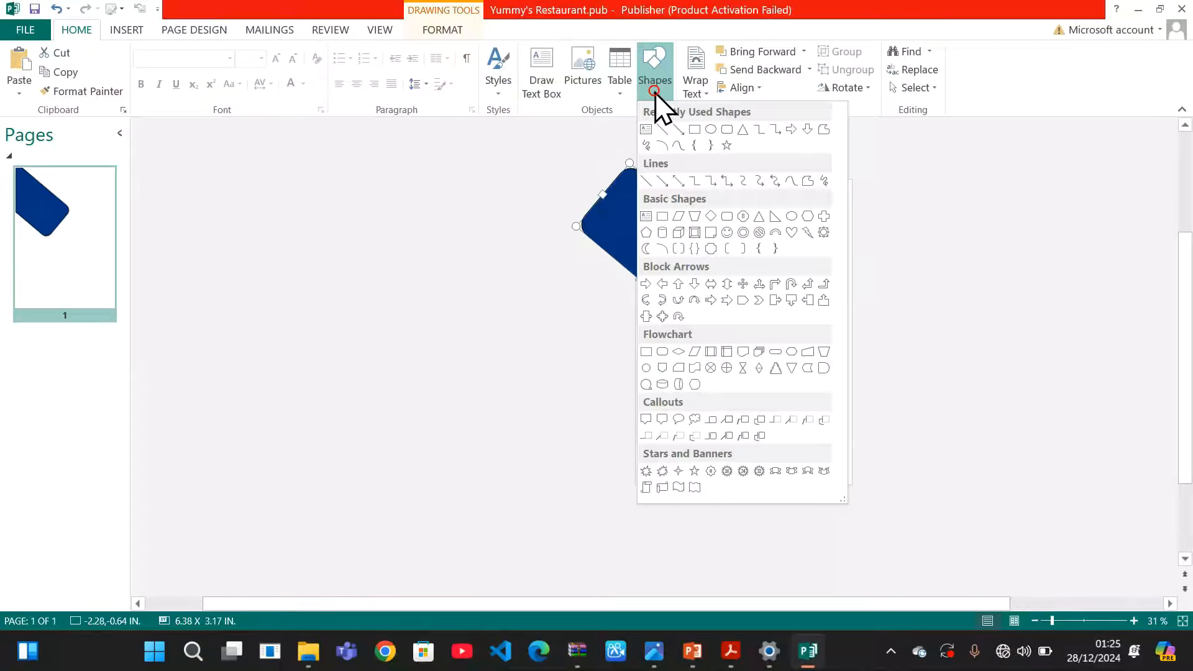
left_click(695, 130)
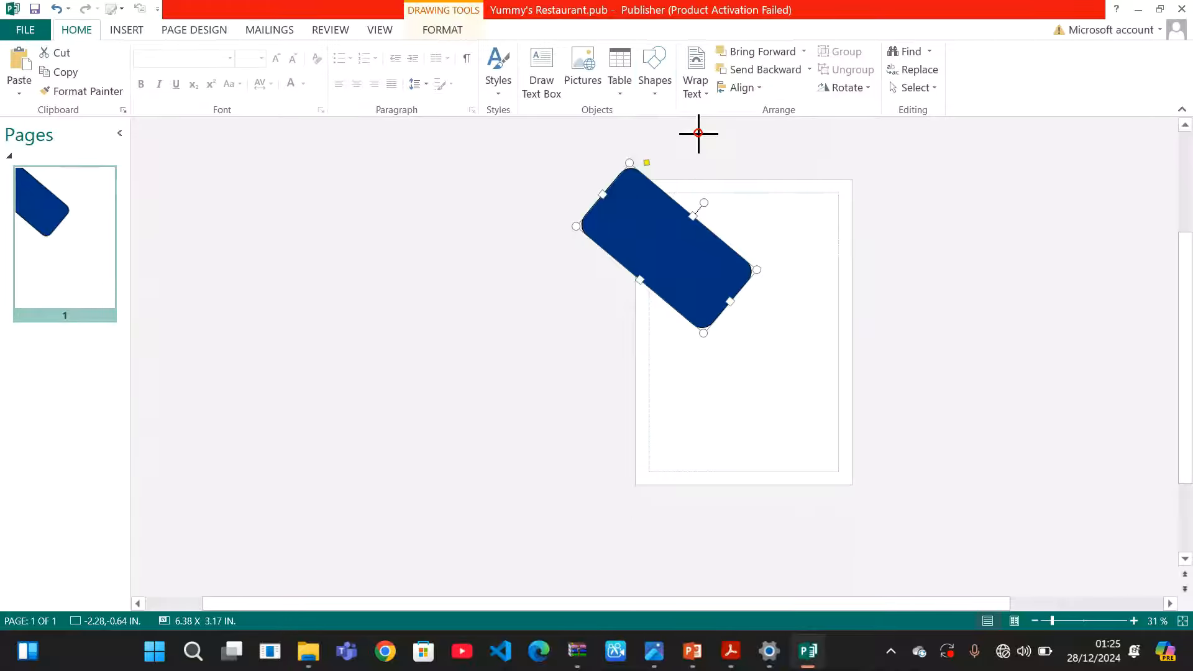
left_click(654, 93)
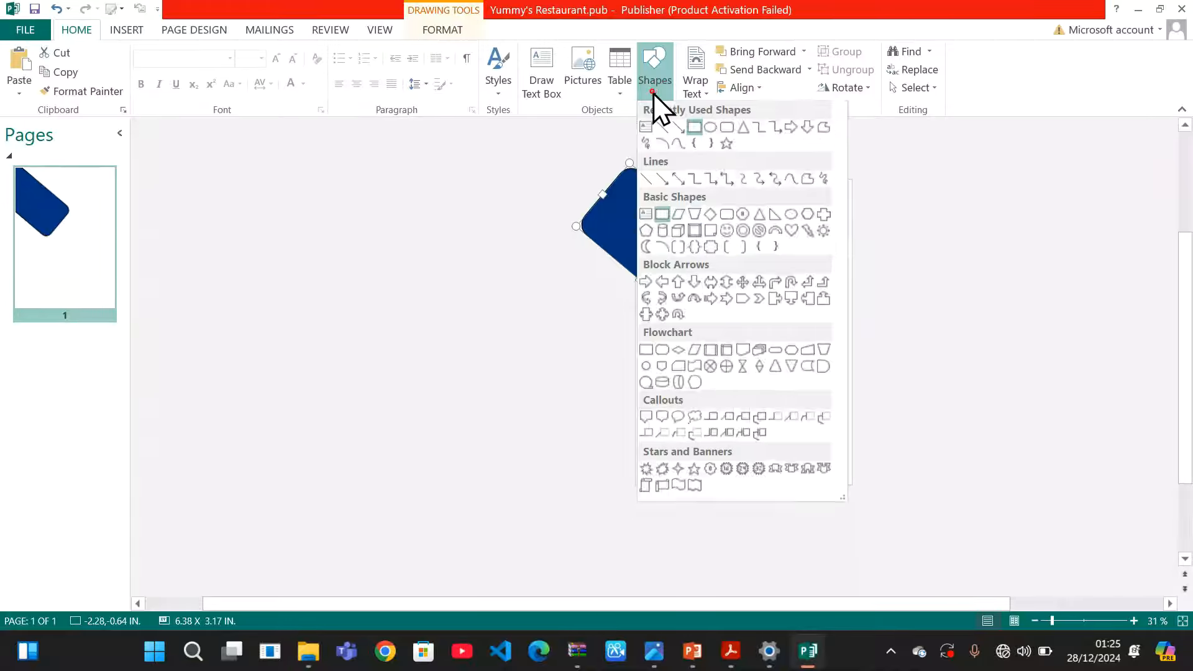
left_click(725, 130)
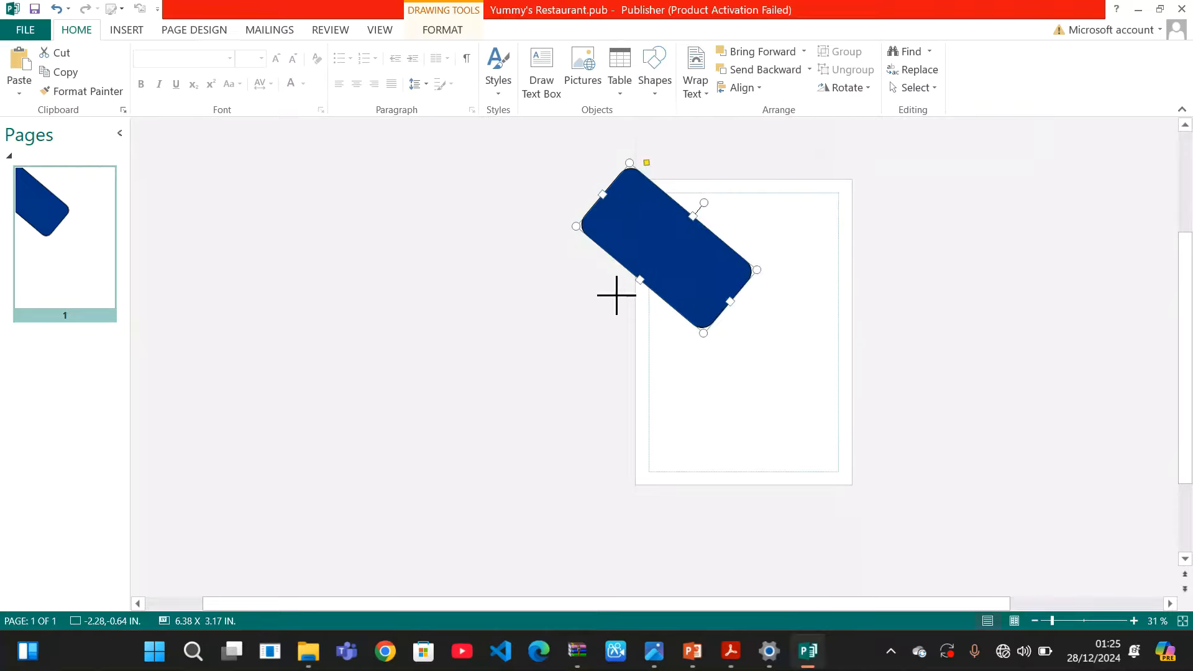
left_click_drag(616, 295, 827, 452)
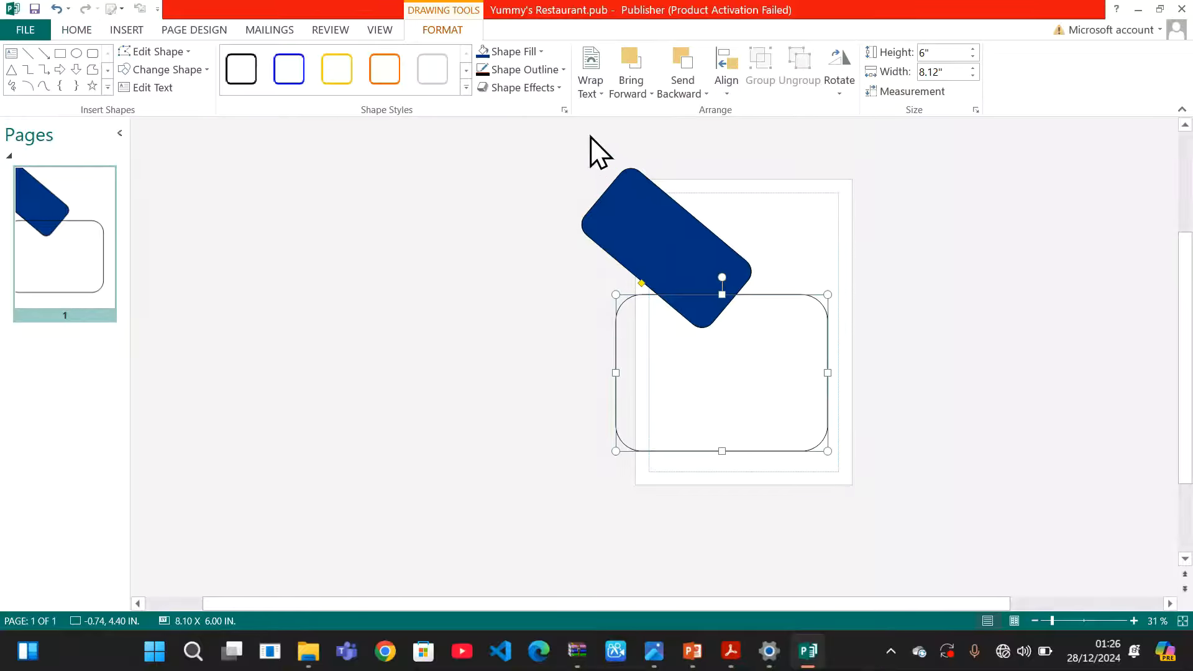
left_click(543, 51)
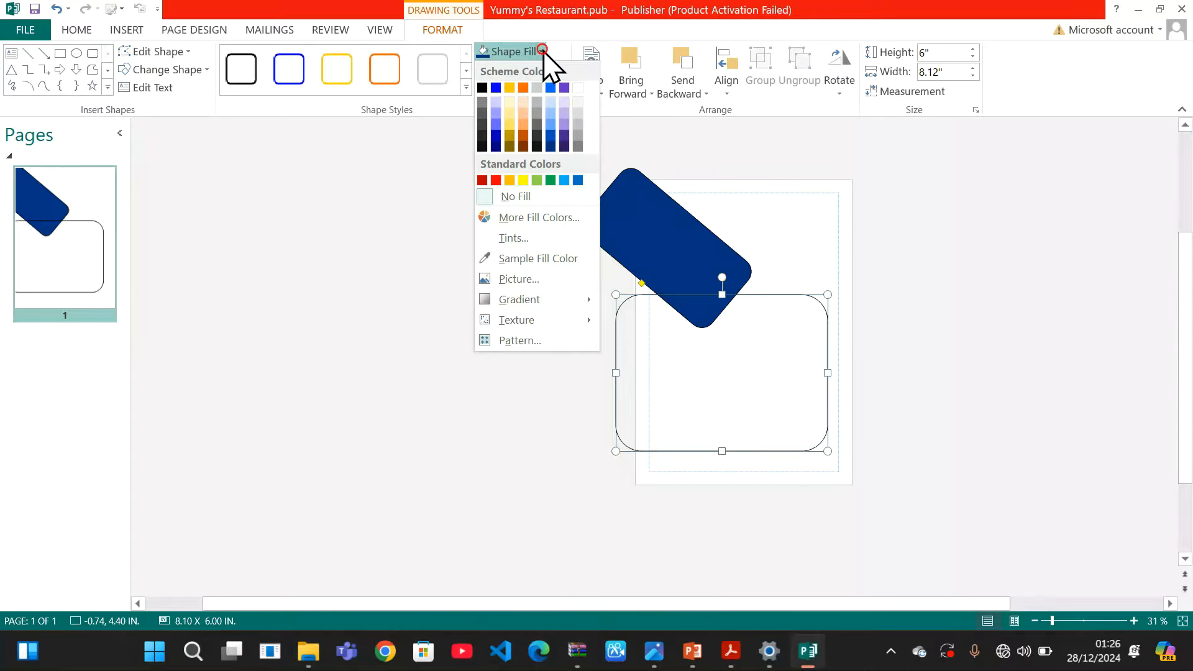
left_click(551, 146)
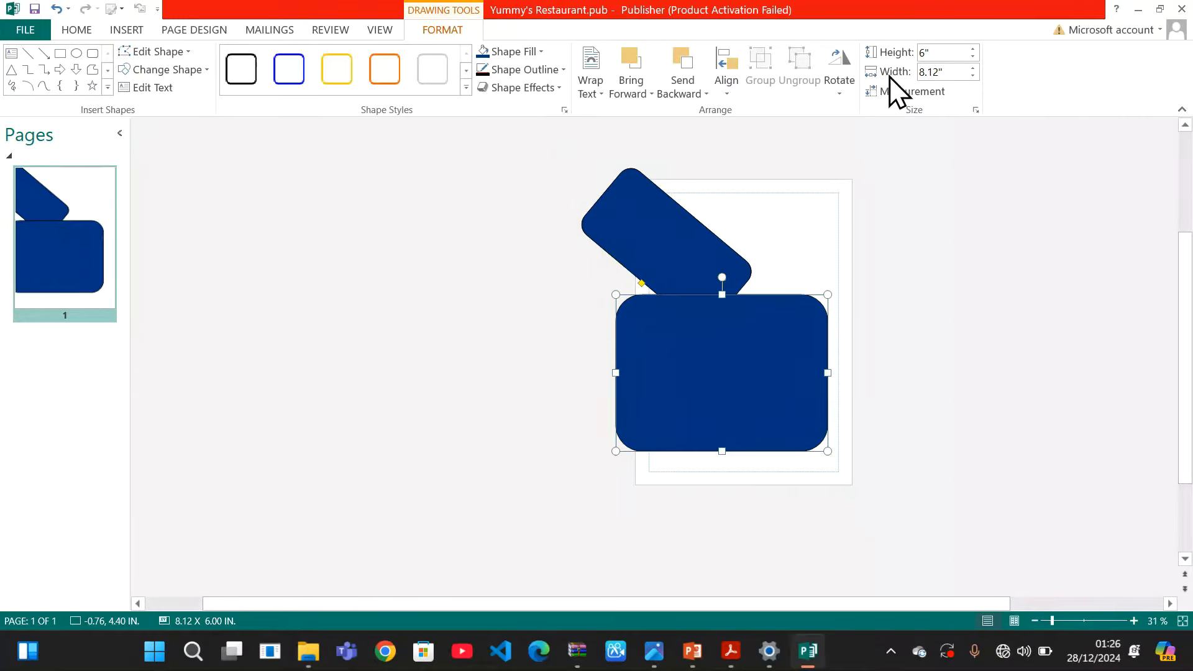
left_click(835, 93)
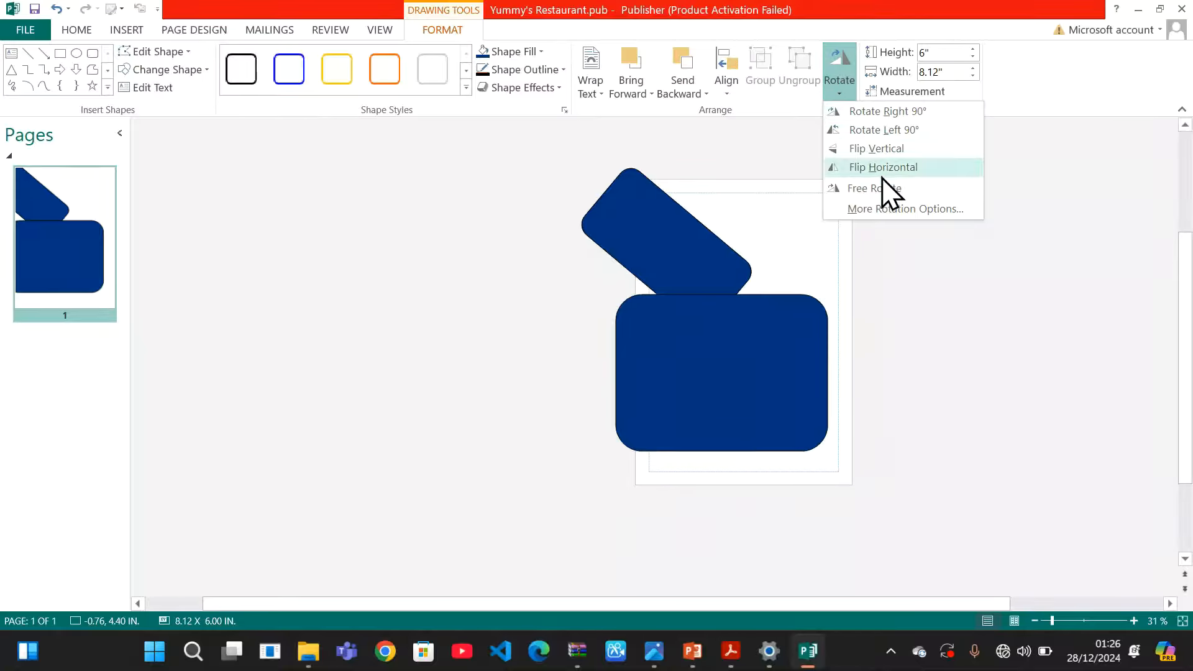
Rotate the large rectangle 40° and move it down-left until it meets the smaller one
left_click(886, 210)
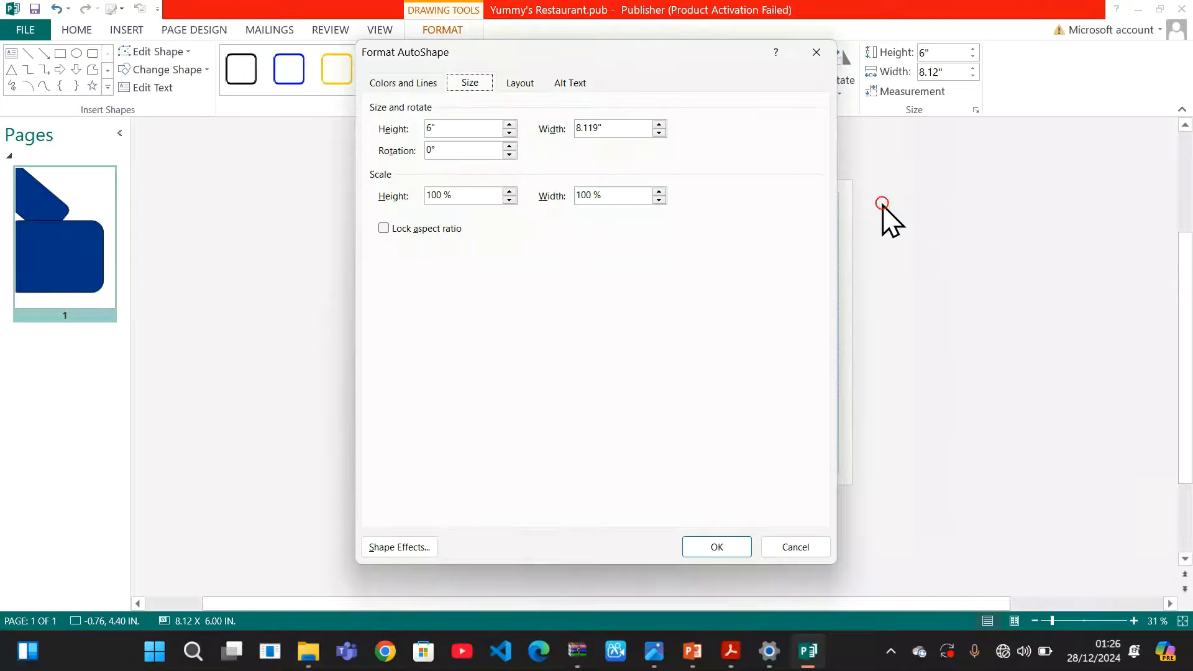
left_click(433, 150)
left_click(714, 542)
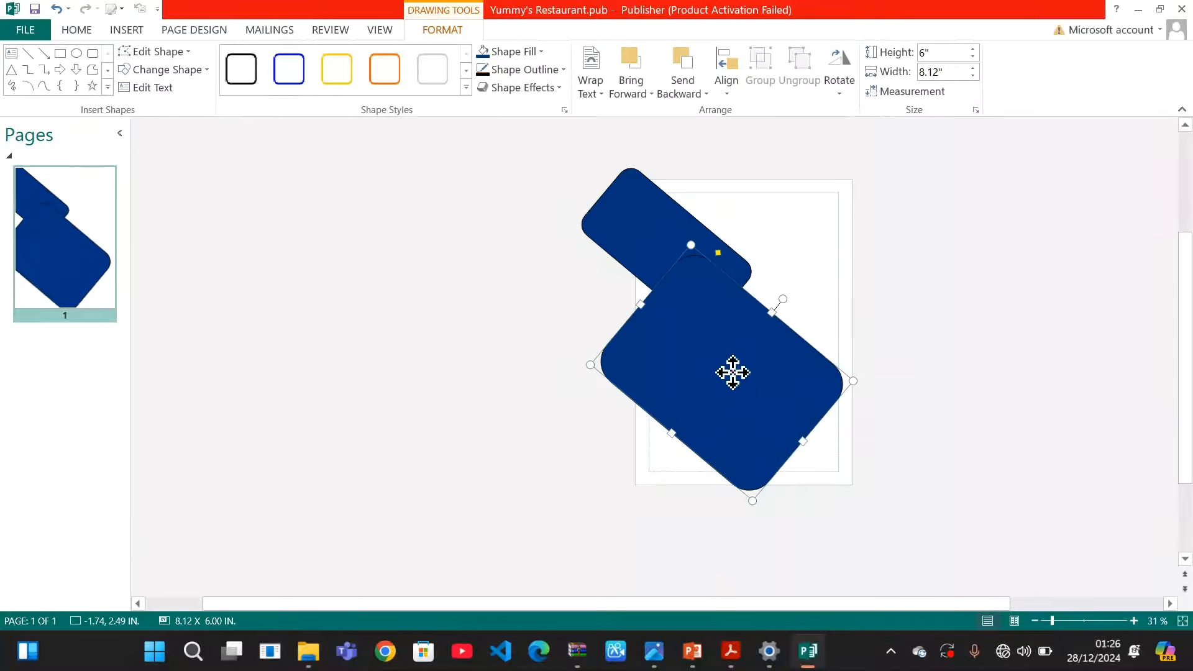
left_click_drag(732, 372, 677, 379)
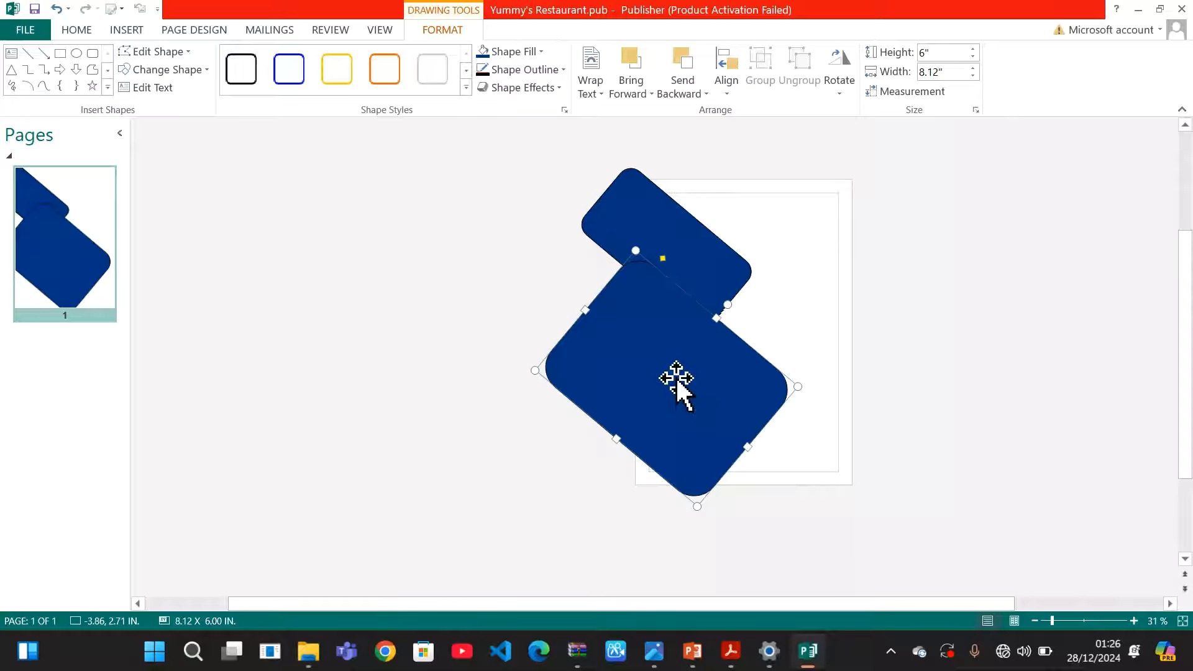
left_click_drag(697, 407, 687, 410)
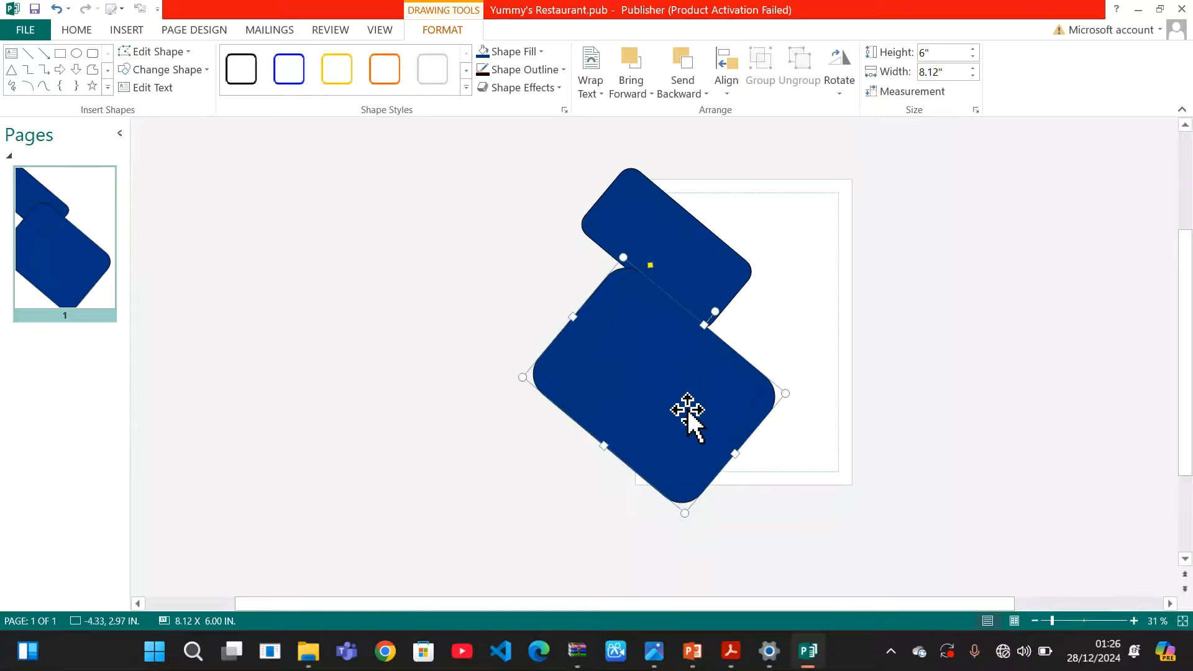
left_click(706, 272)
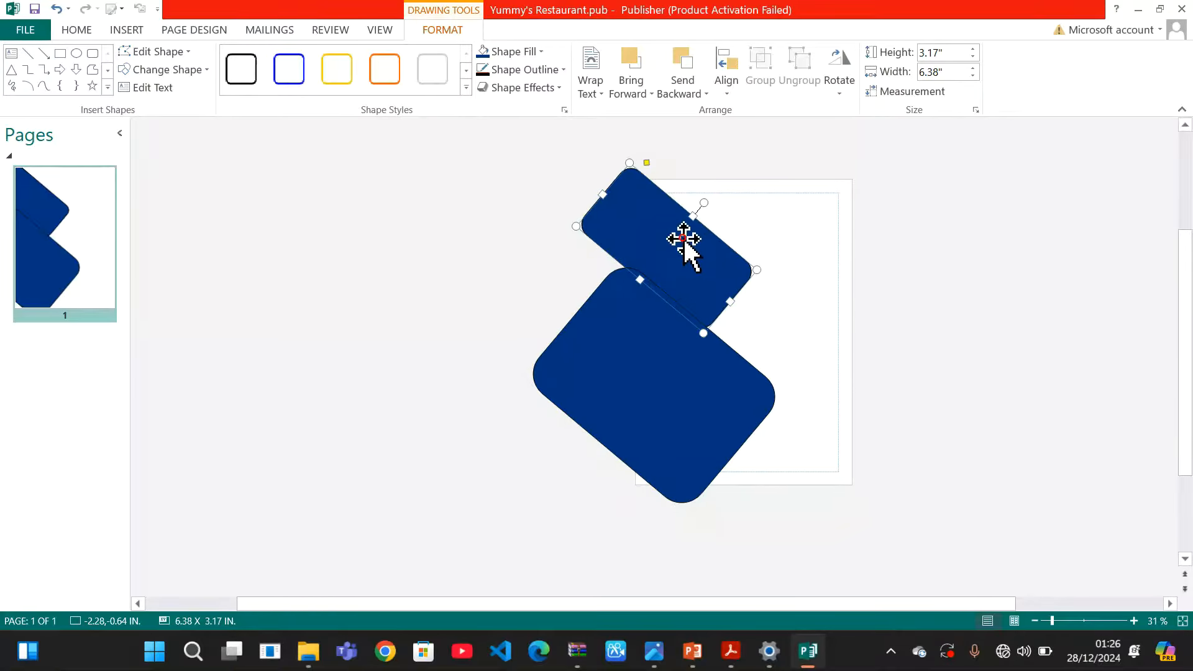
left_click(898, 225)
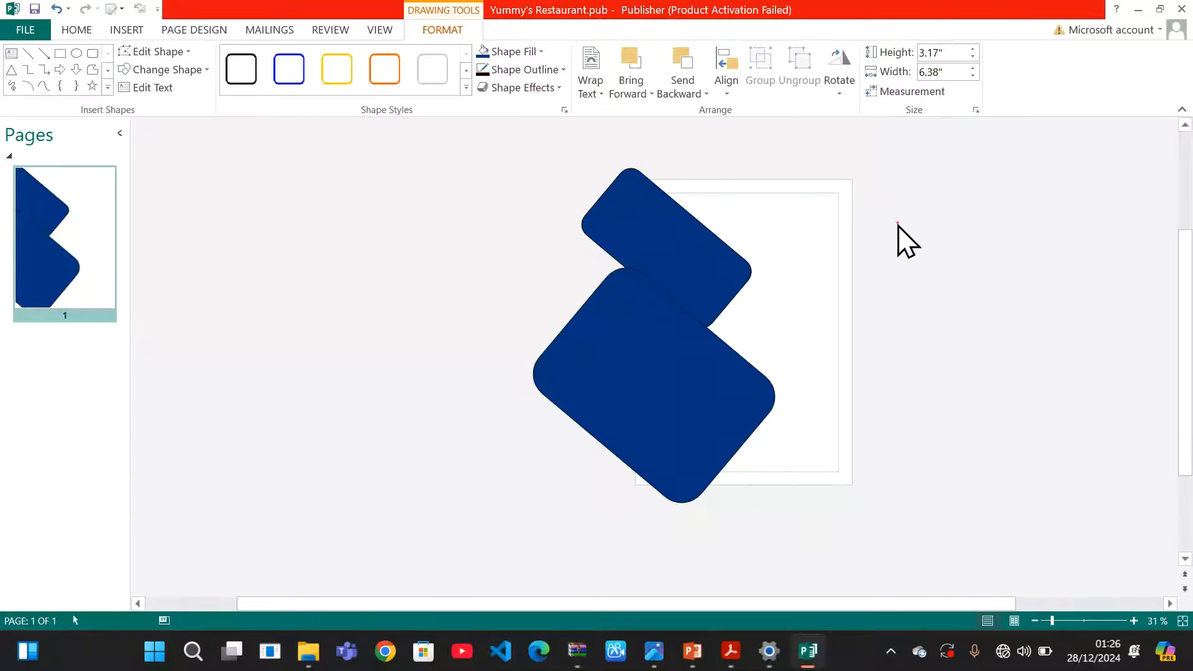
left_click(687, 244)
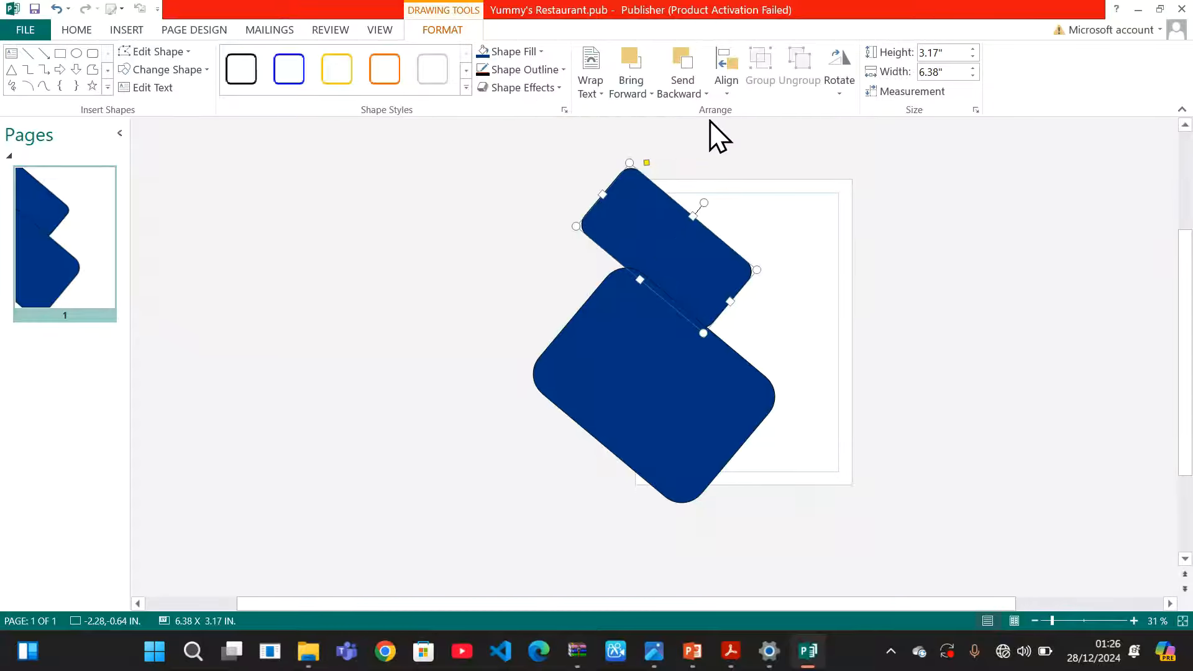
Bring the smaller upper navy shape to the front
left_click(654, 96)
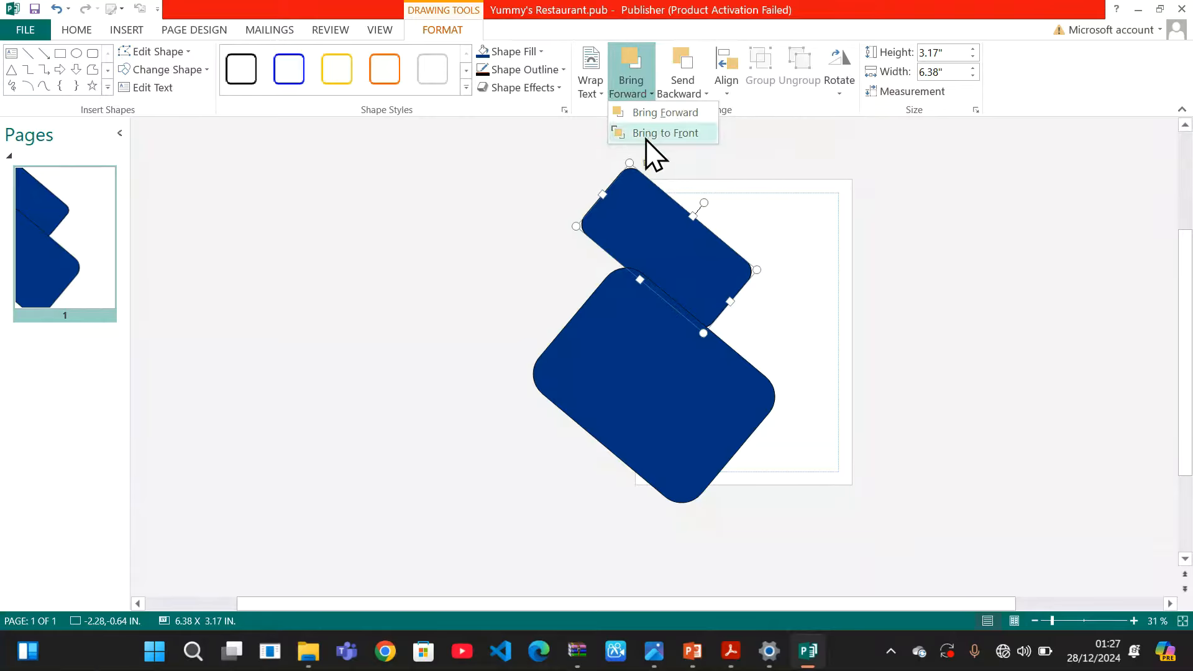
left_click(673, 132)
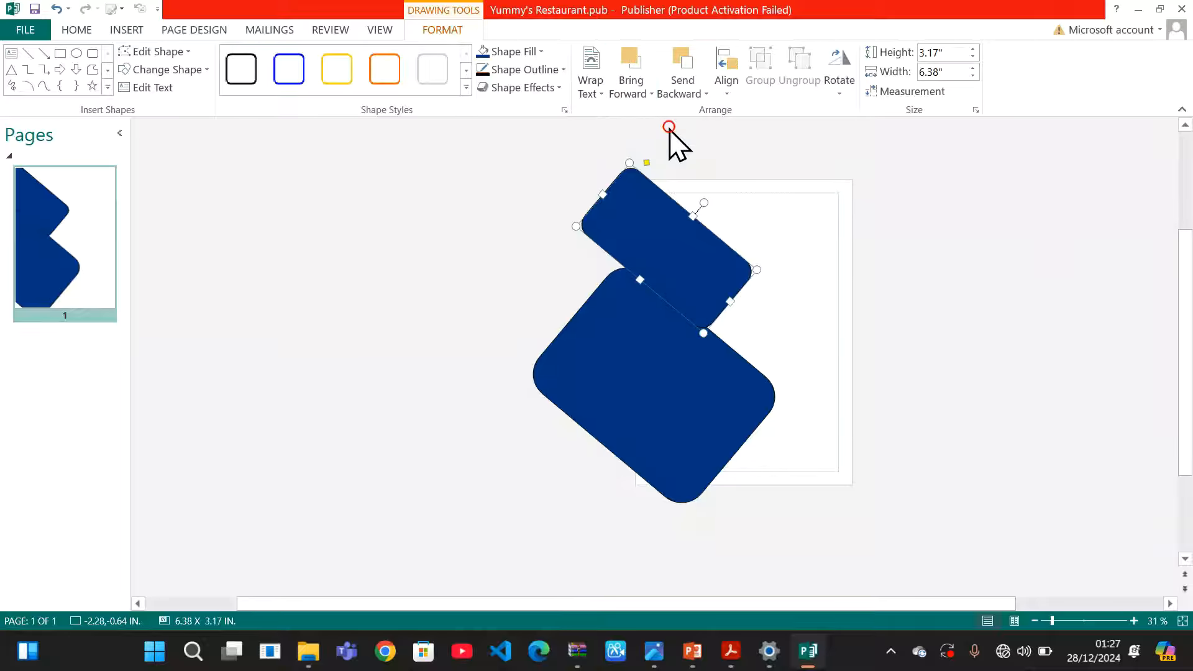
left_click(969, 375)
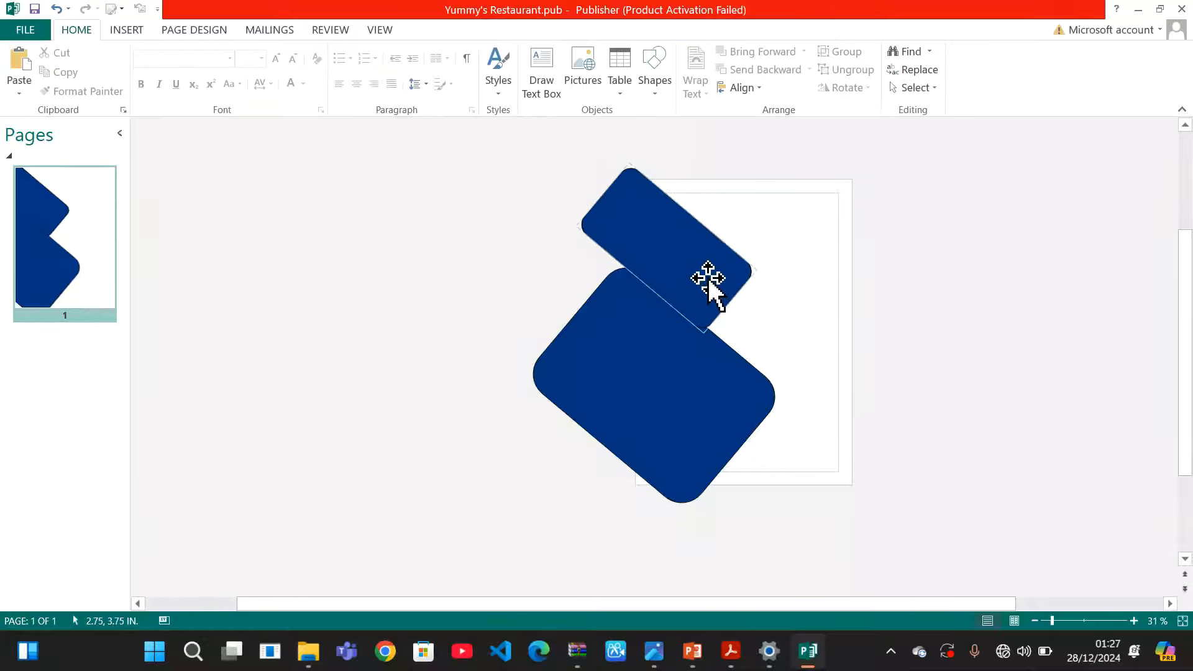
Stretch the lower shape to 6.7" and the upper shape to 3.69"
left_click(696, 398)
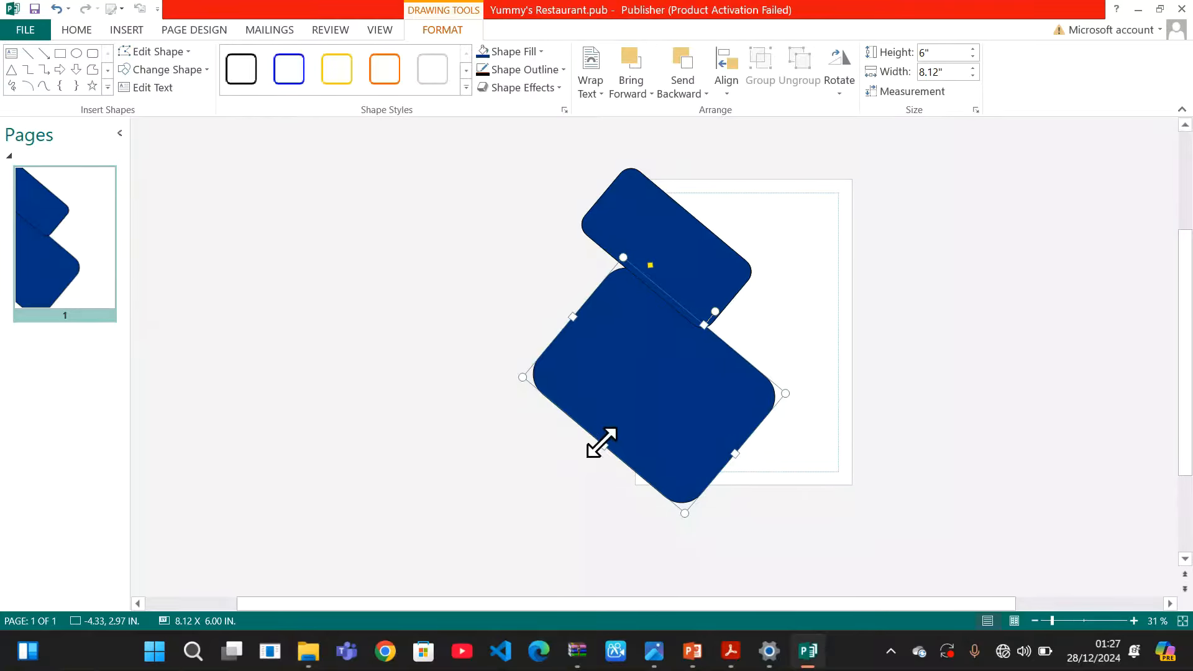
left_click_drag(602, 440, 592, 460)
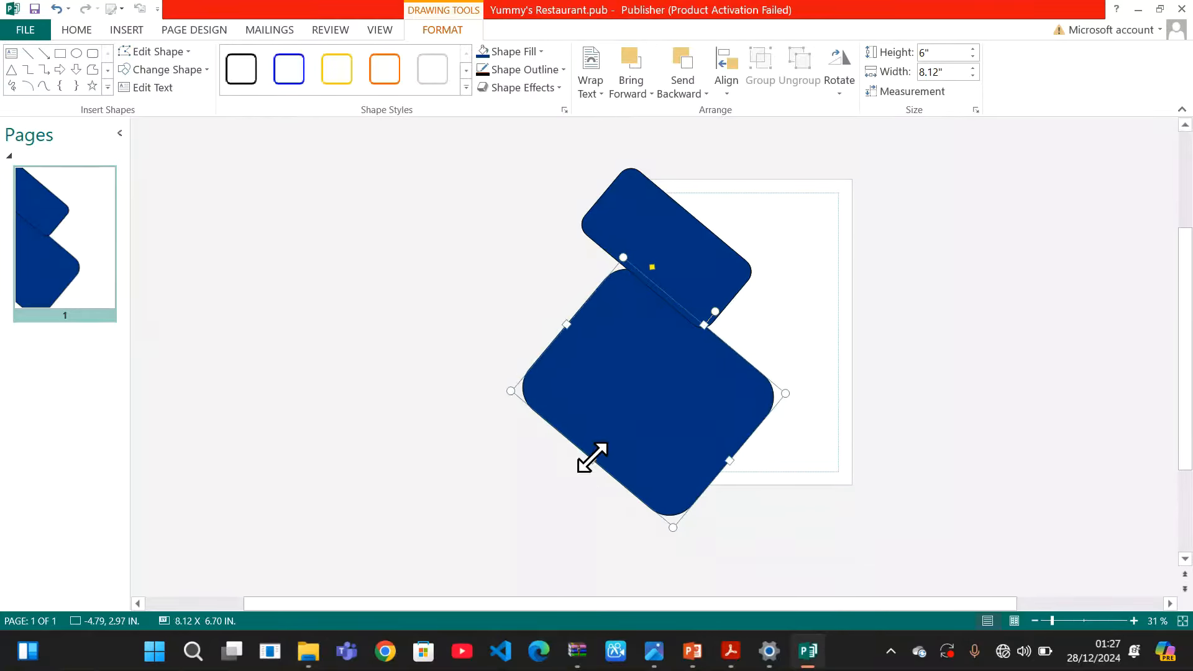
left_click(976, 348)
left_click(713, 286)
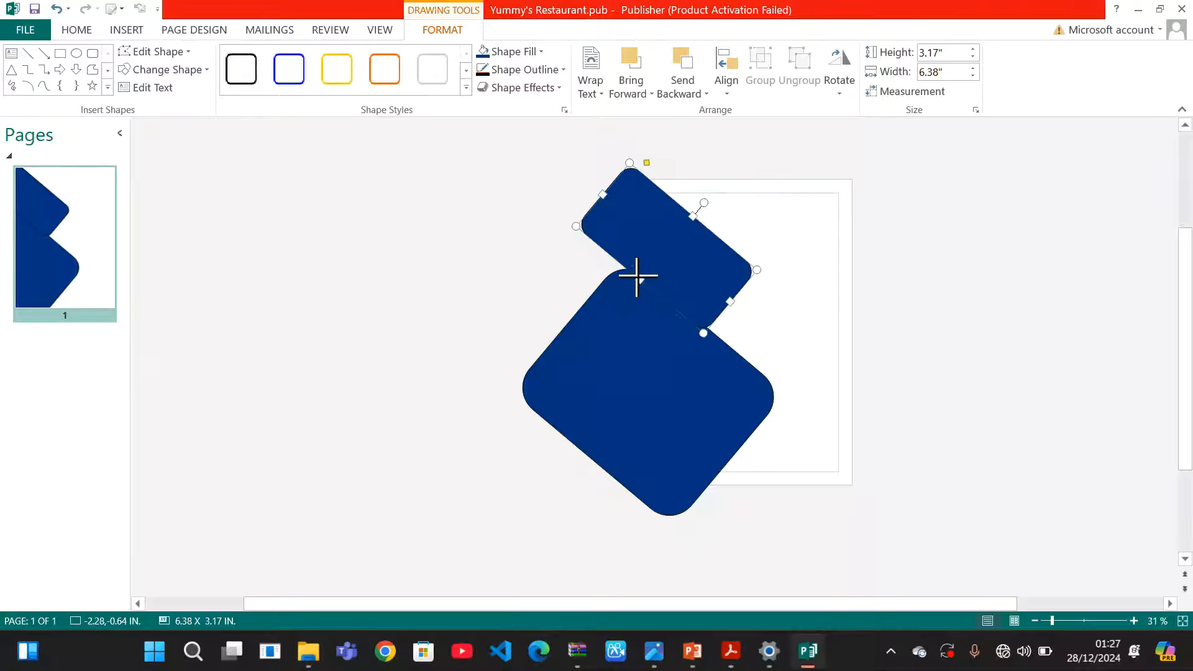
left_click_drag(638, 278, 630, 289)
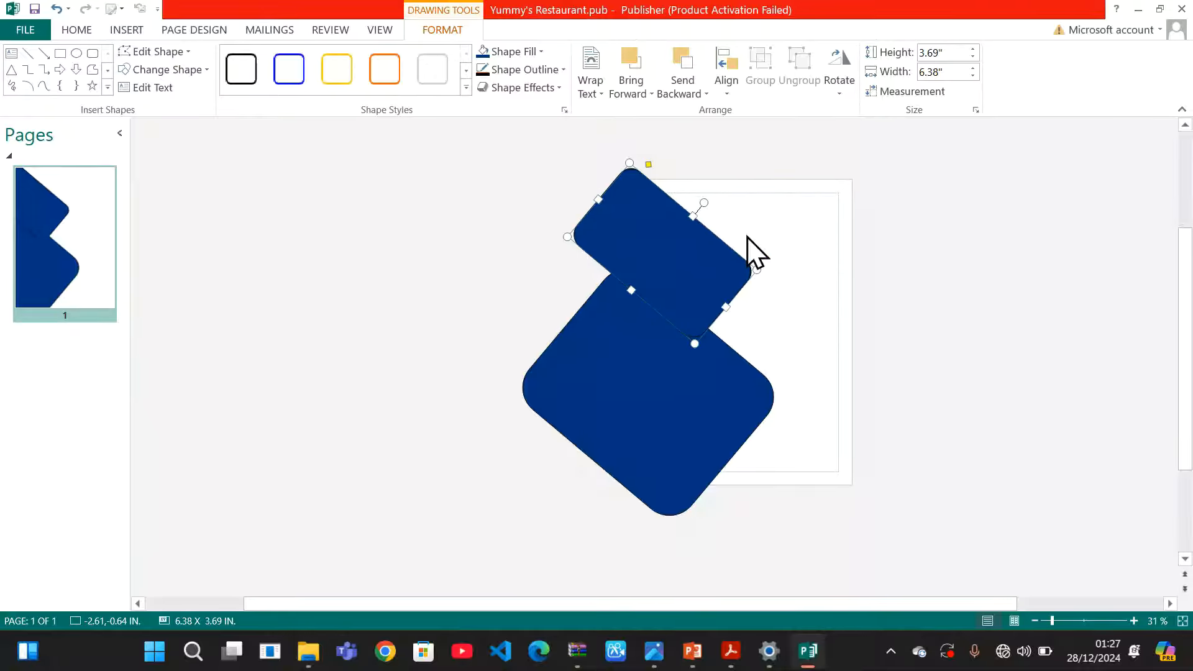
left_click(919, 314)
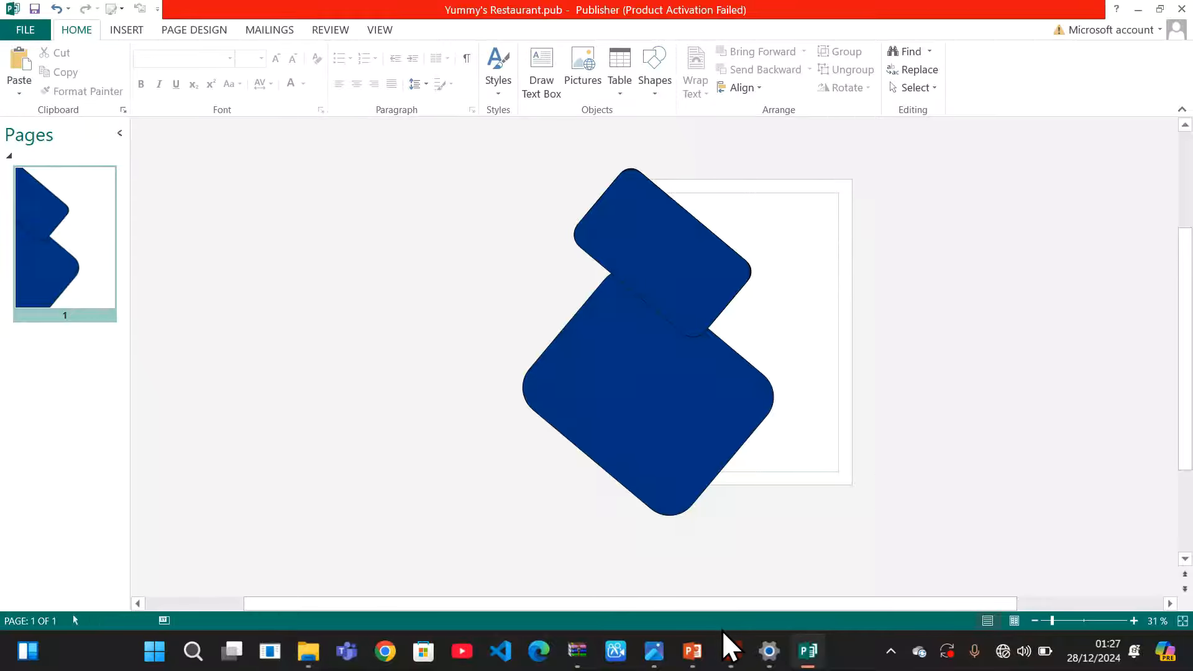
mouse_move(727, 647)
left_click(766, 558)
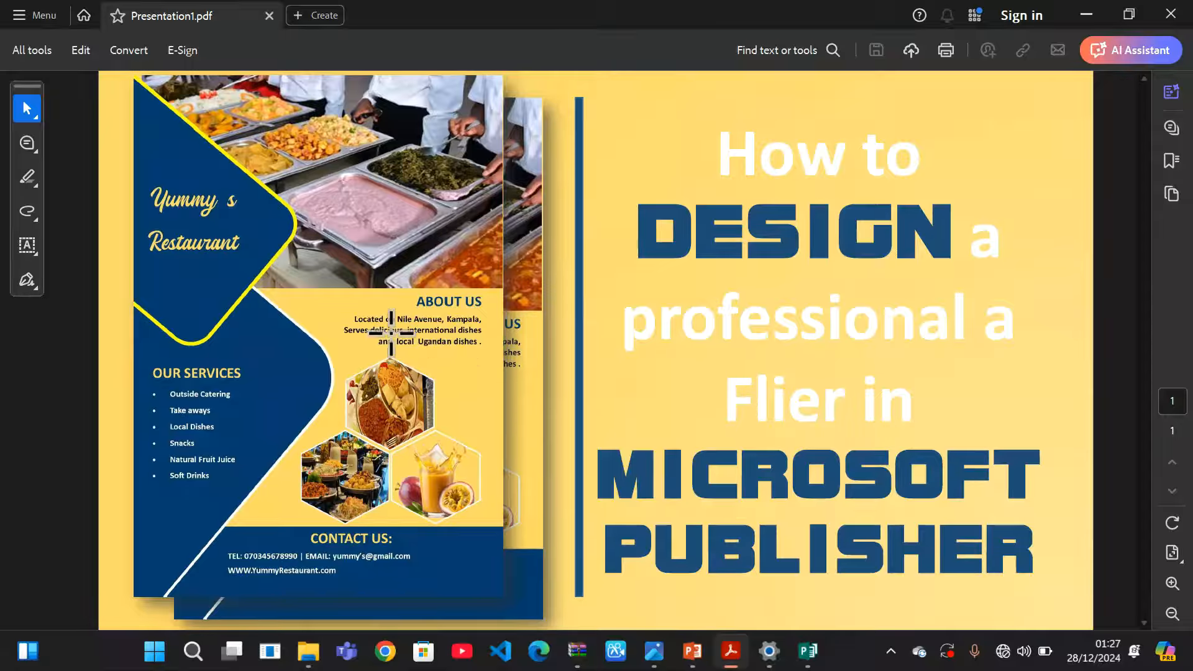
left_click(1086, 15)
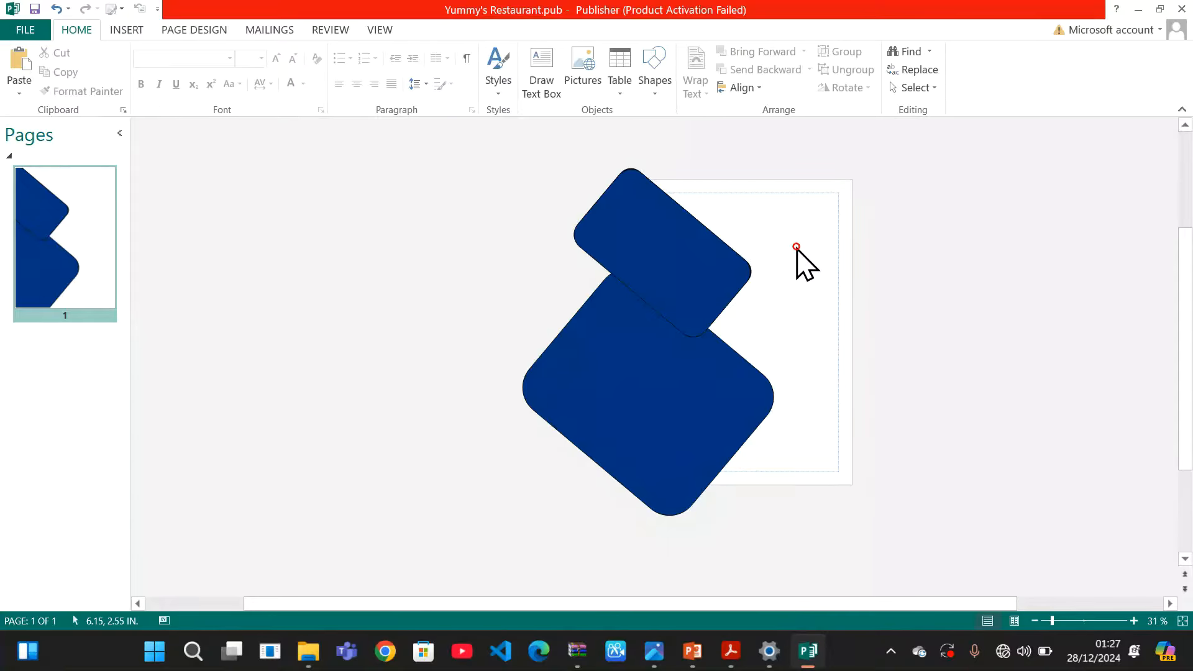
Set the page background to solid light yellow
left_click(198, 31)
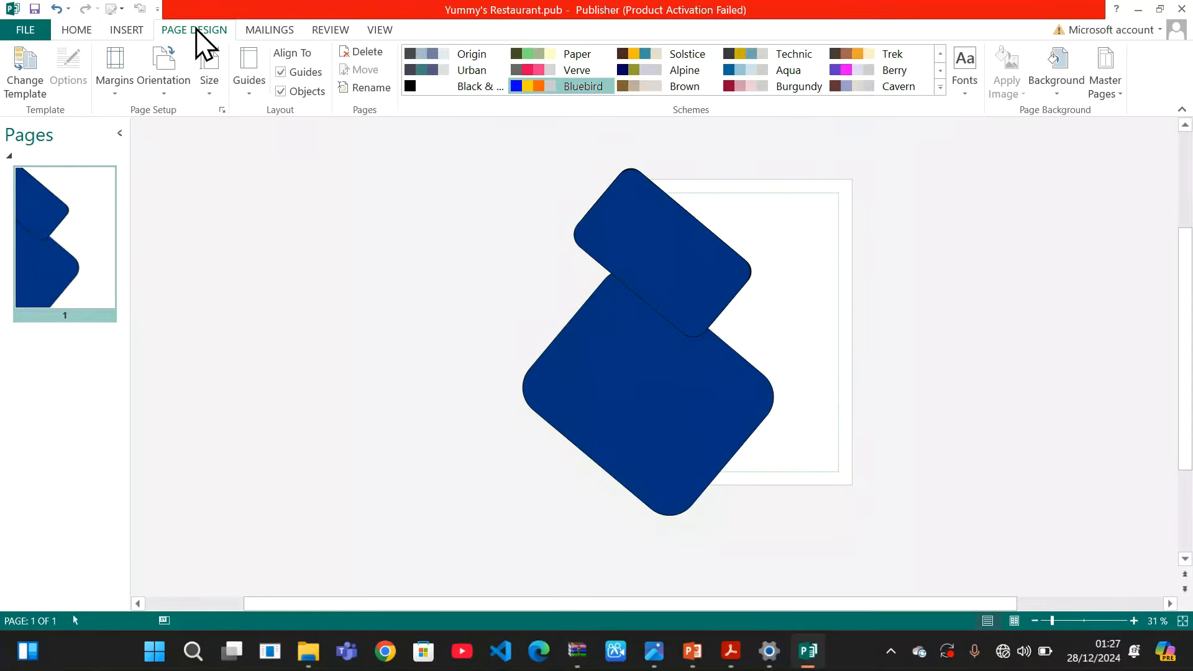
left_click(1058, 96)
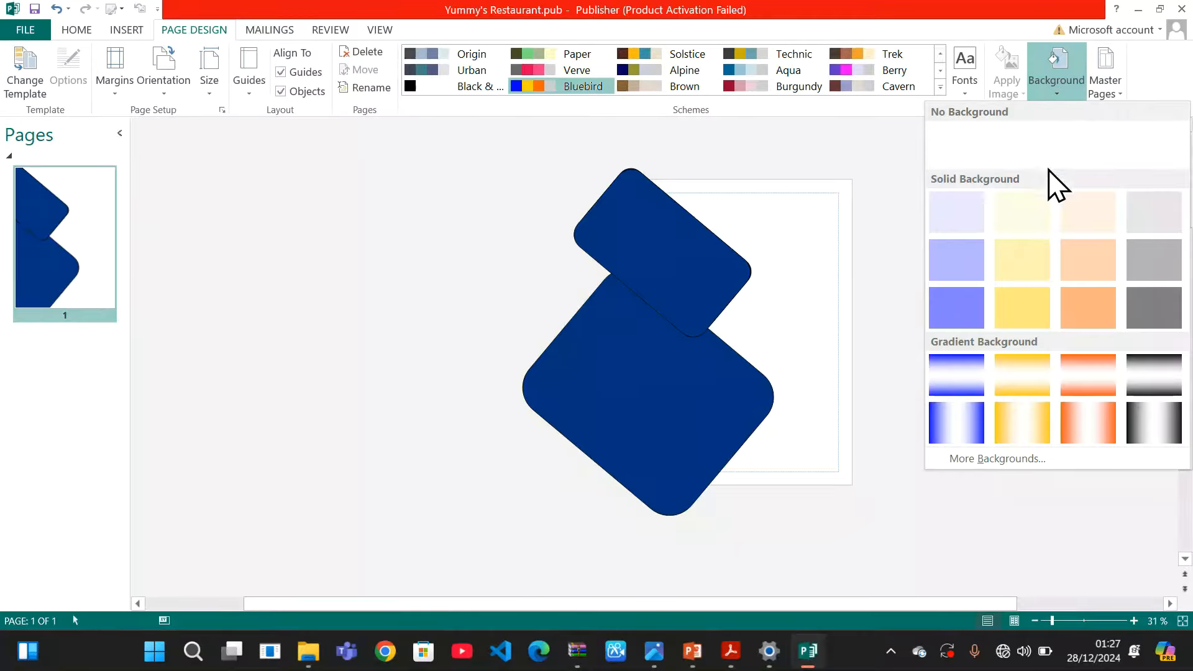
left_click(1031, 295)
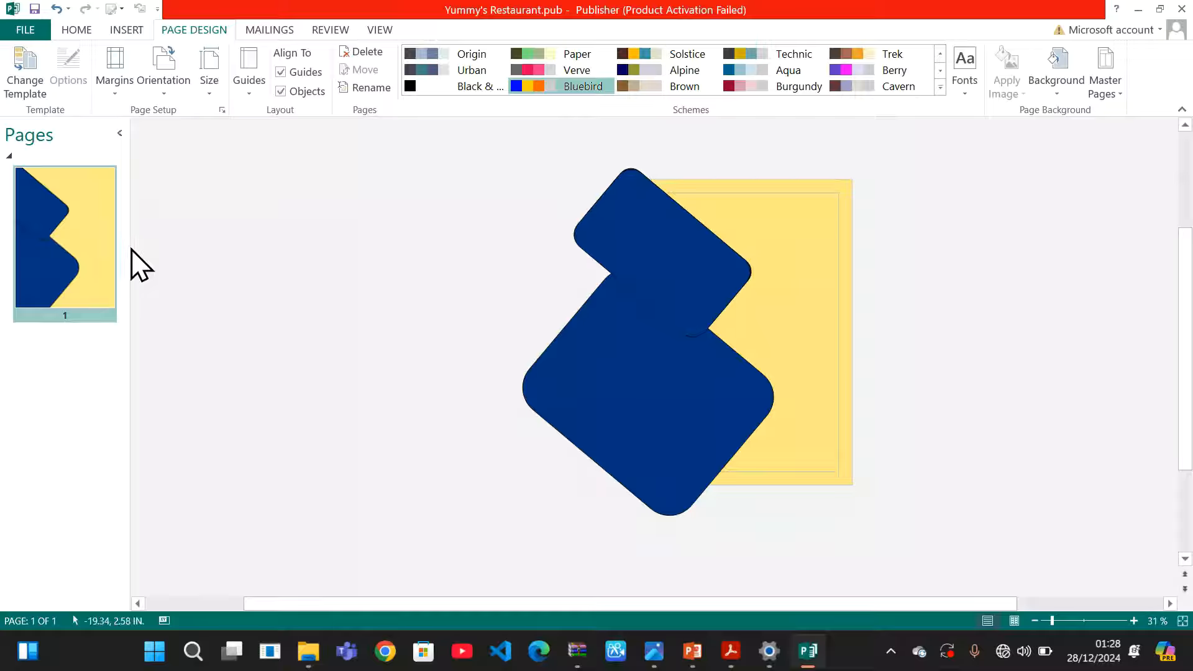
Widen the page thumbnail pane and select the upper navy shape
left_click_drag(130, 246, 295, 261)
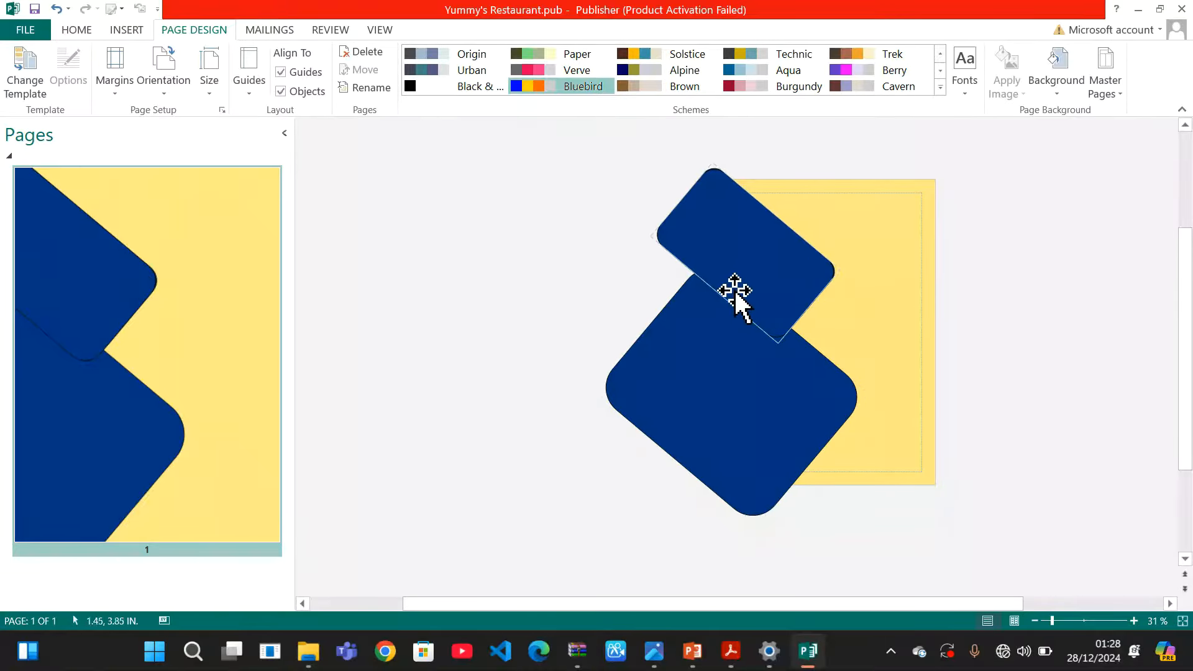
left_click(788, 264)
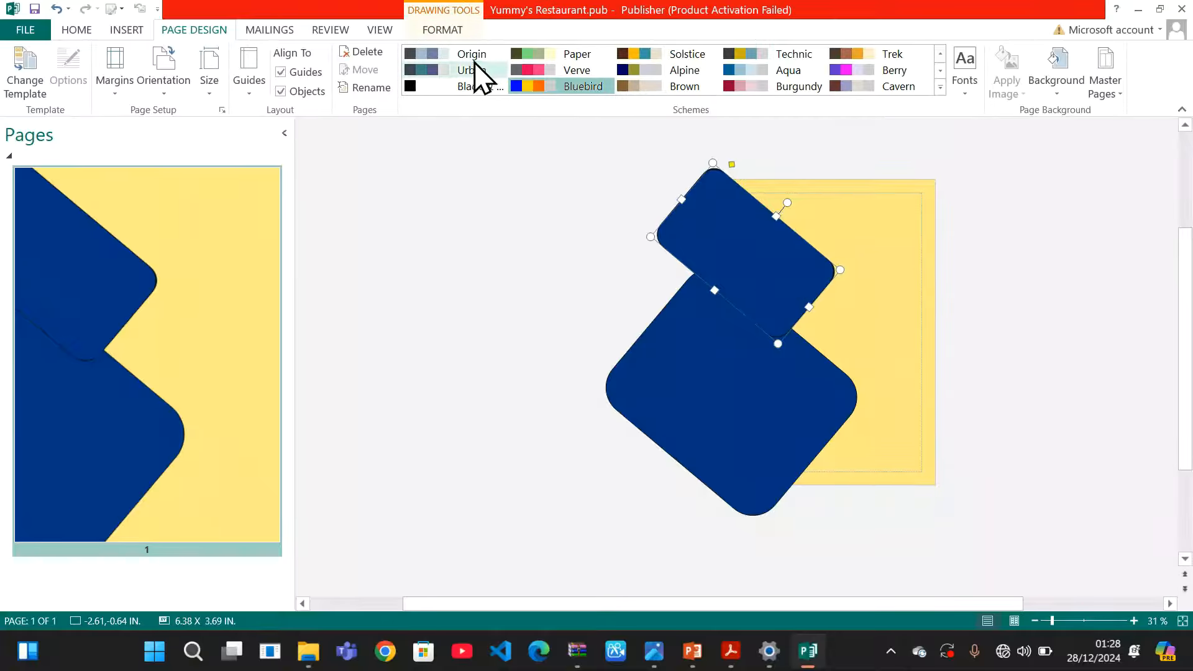
left_click(447, 32)
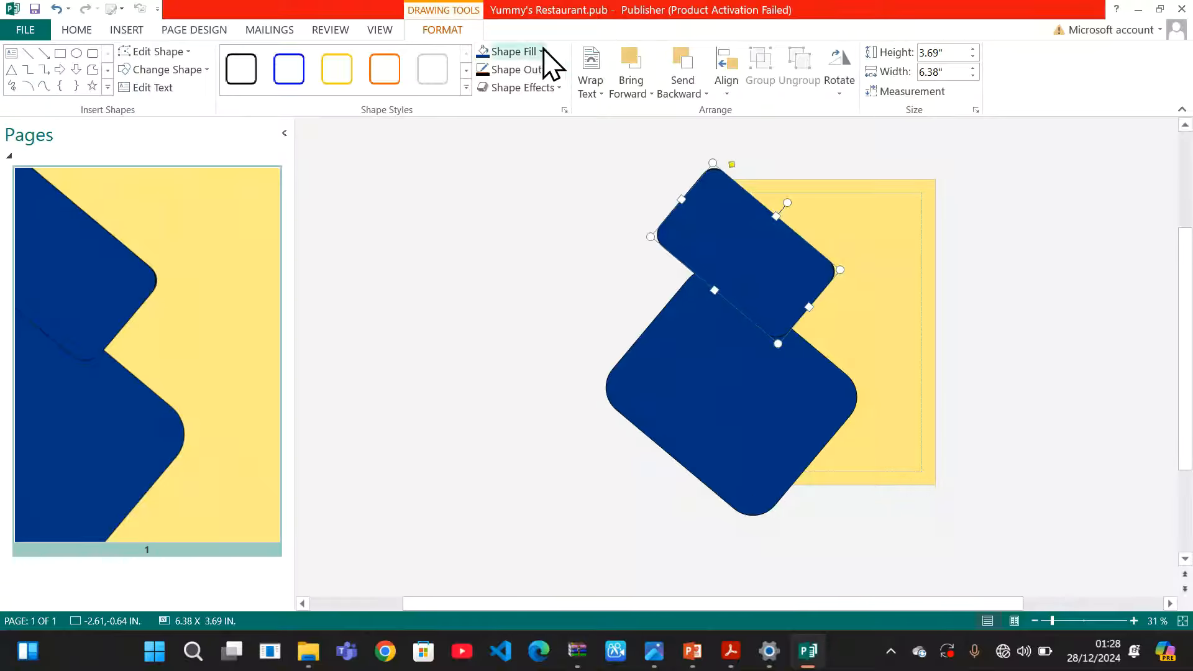
Outline the smaller navy rectangle in gold with a 6 pt weight
left_click(563, 70)
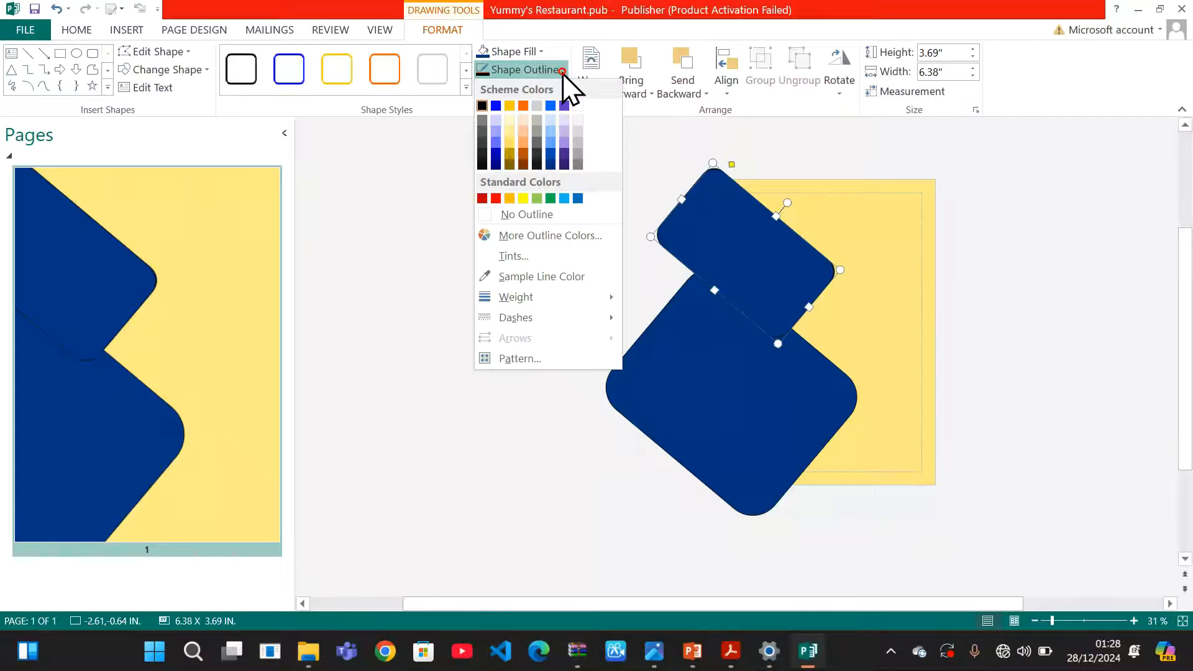
left_click(512, 143)
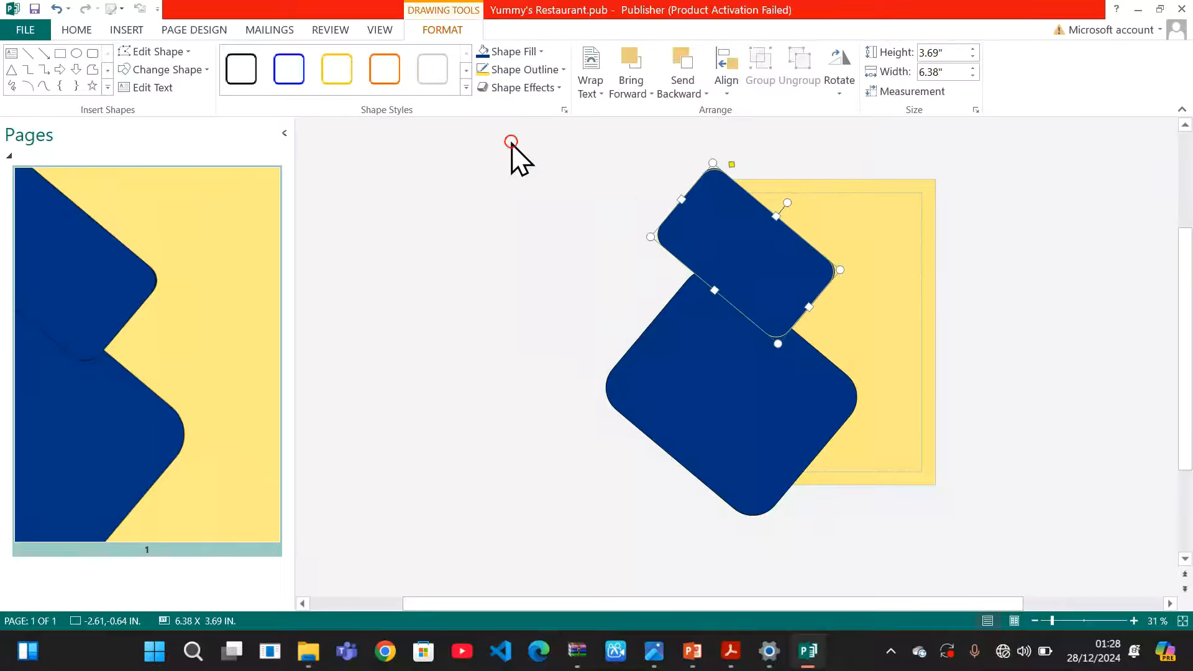
left_click(562, 71)
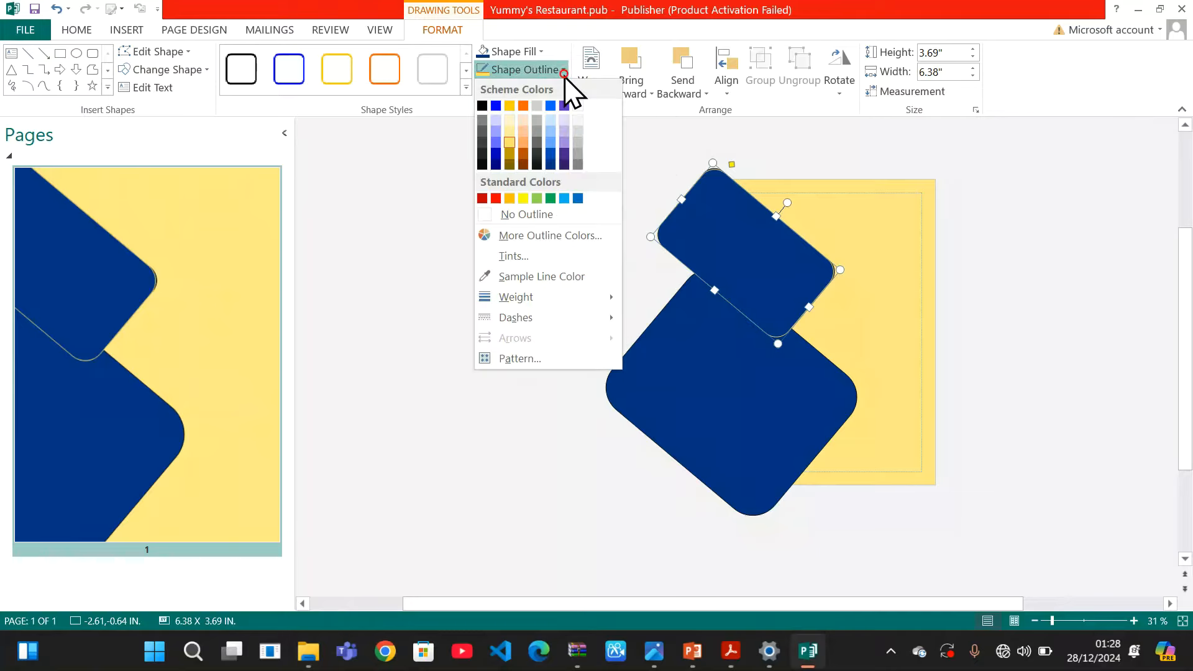
mouse_move(549, 304)
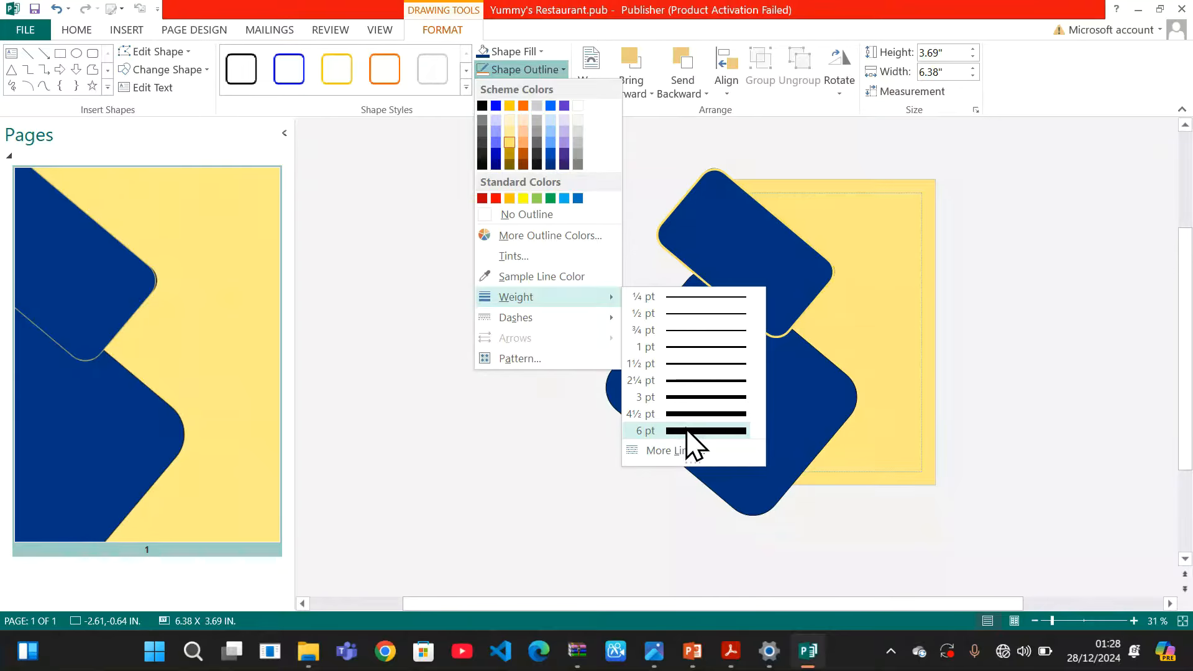
left_click(687, 430)
left_click(570, 301)
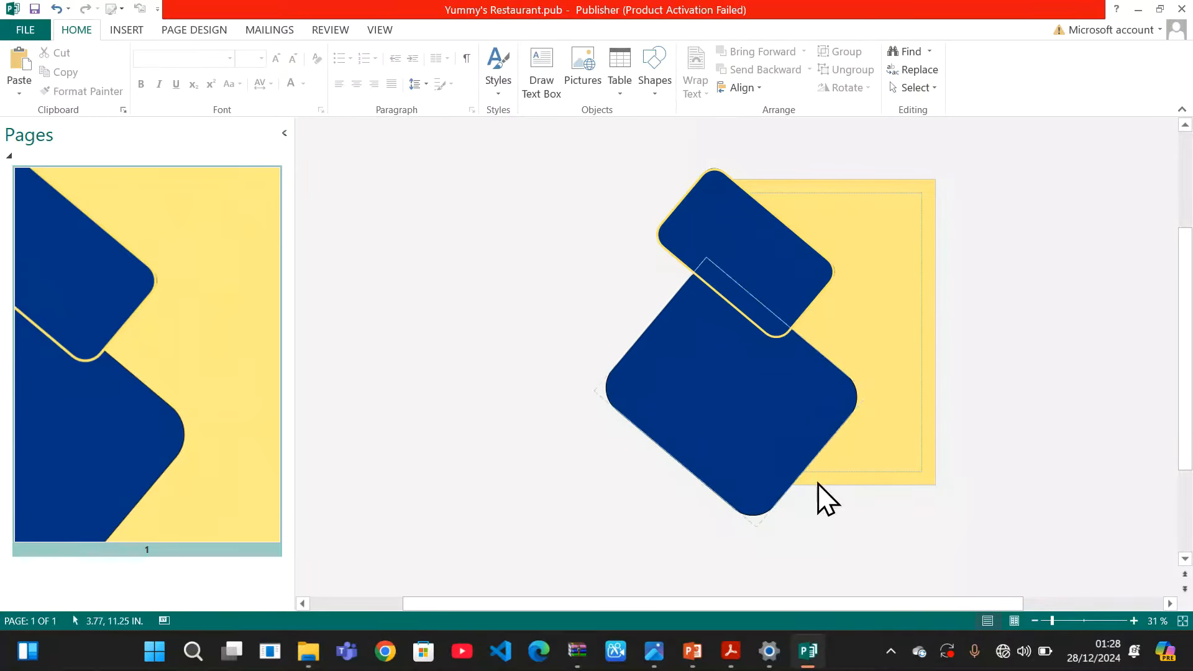
Give the large lower navy rectangle a 6 pt outline in White from Scheme Colors
left_click(728, 452)
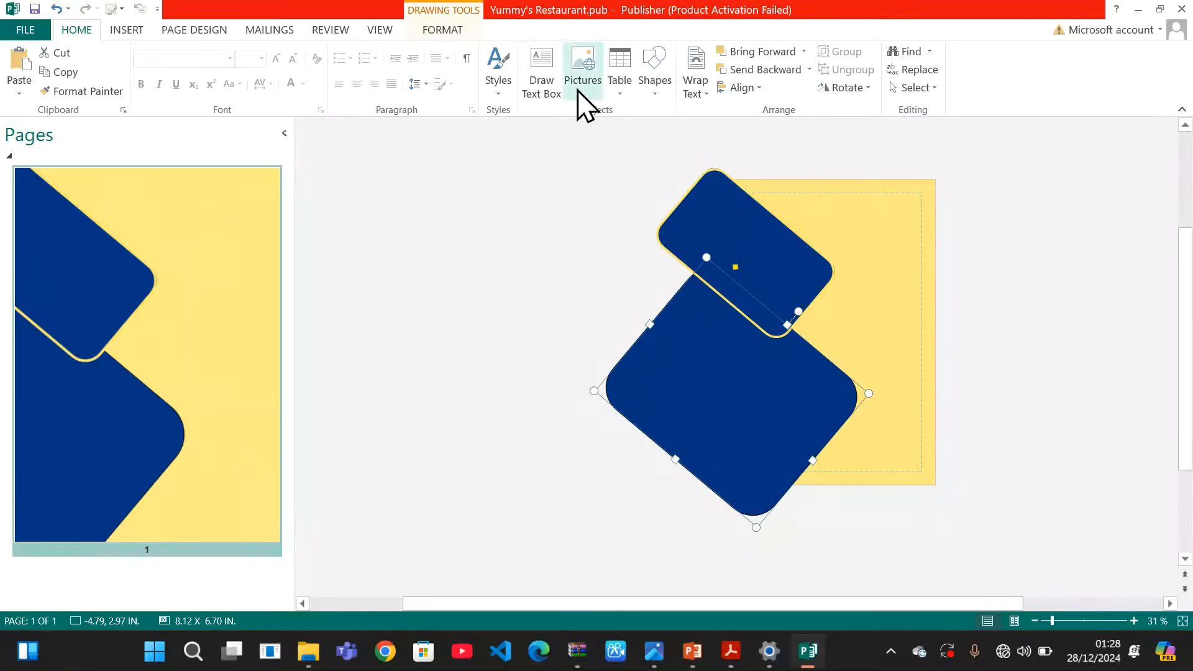
left_click(442, 30)
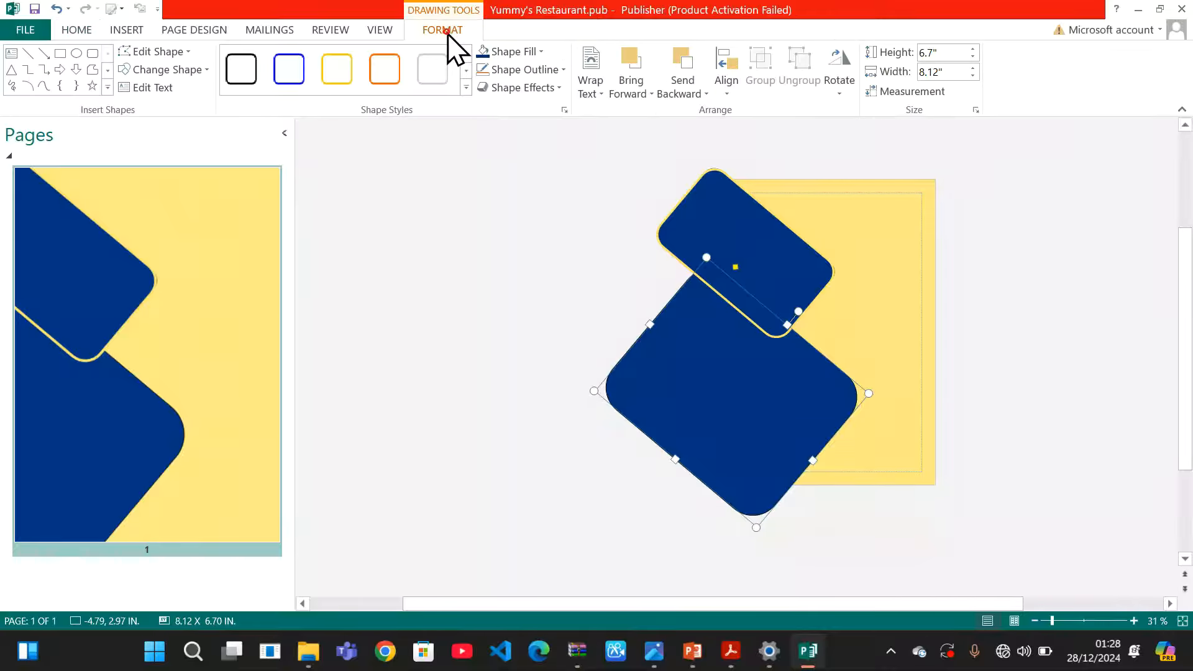
left_click(567, 72)
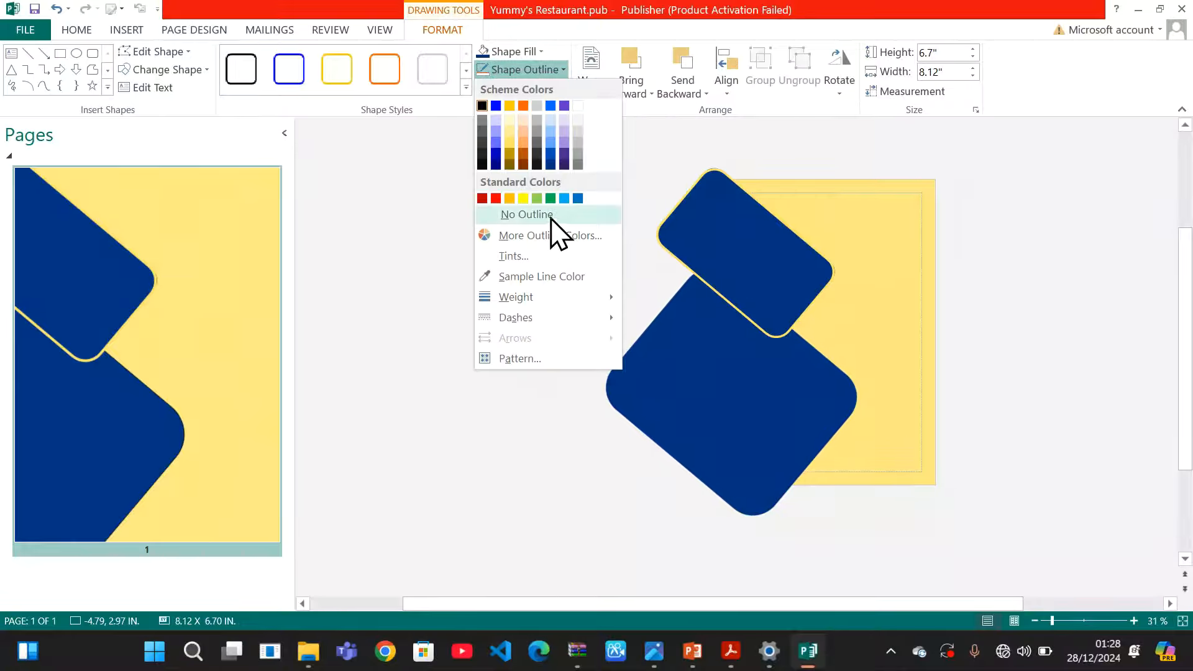
mouse_move(541, 297)
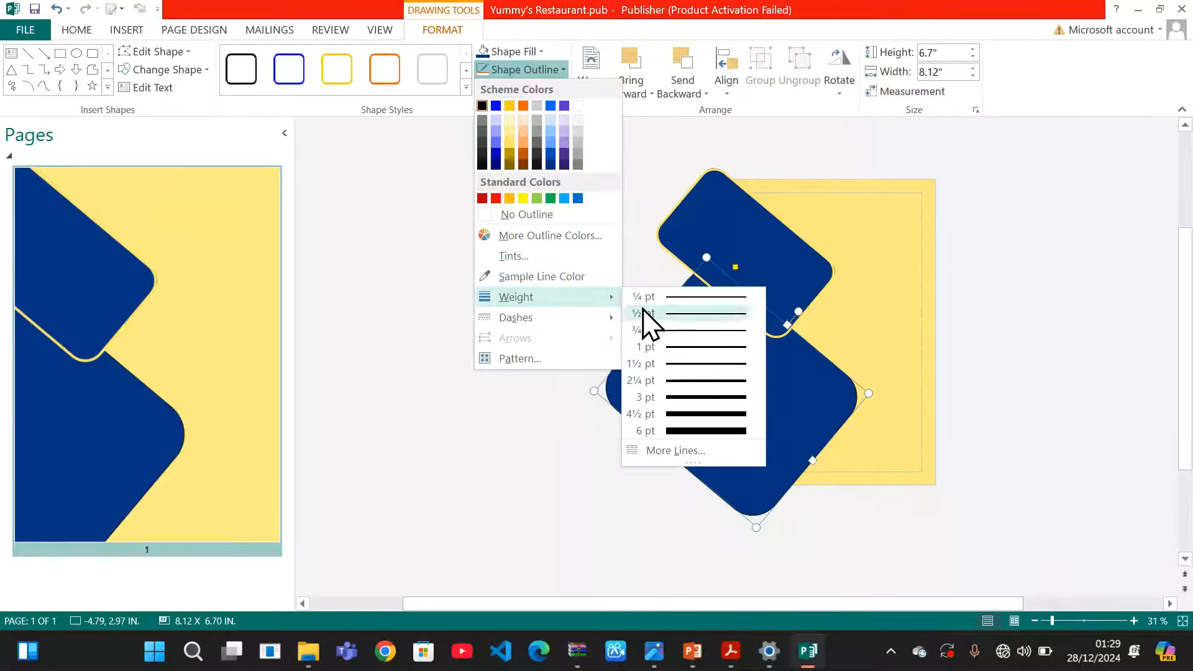
left_click(682, 430)
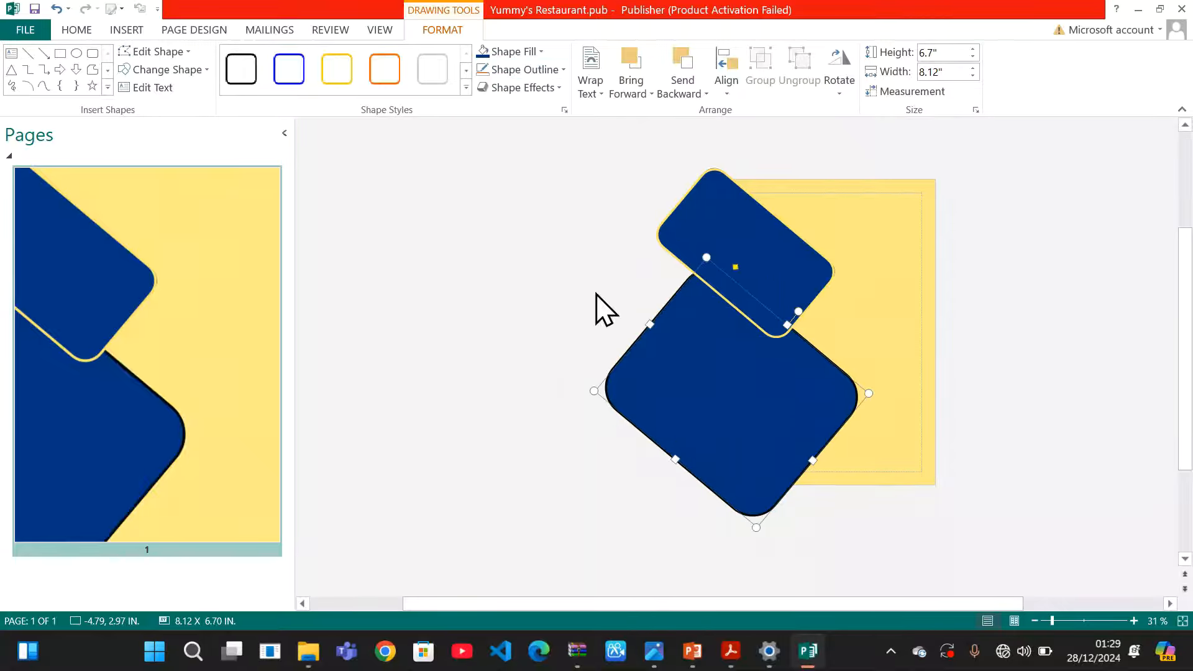
left_click(564, 70)
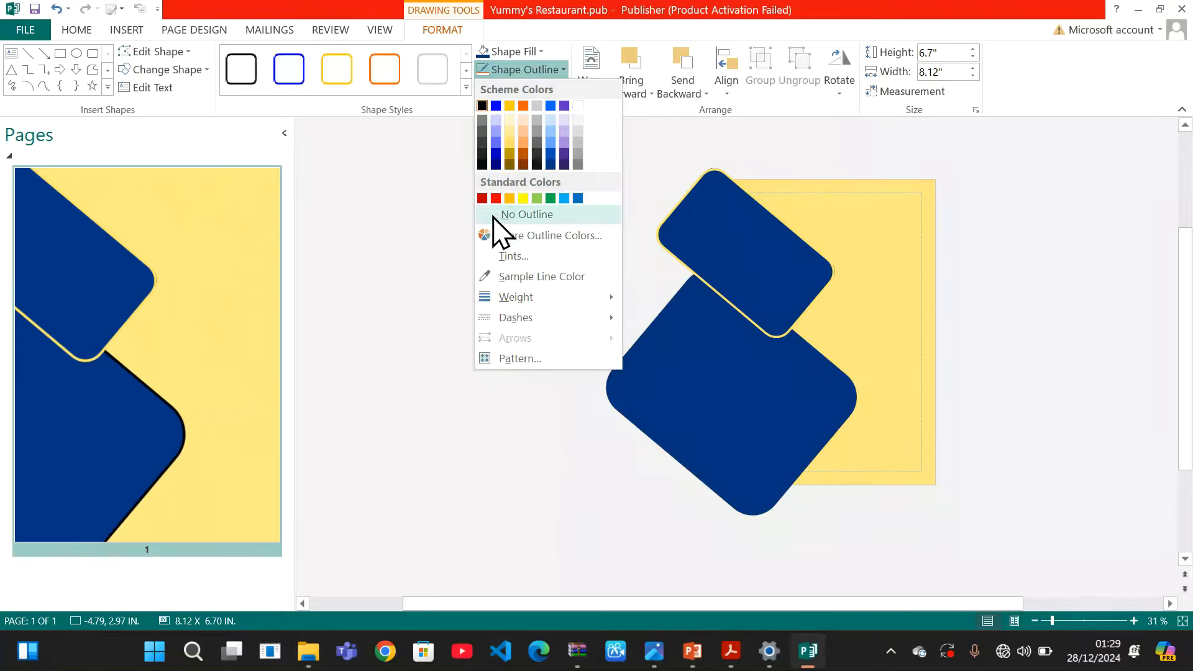
mouse_move(513, 299)
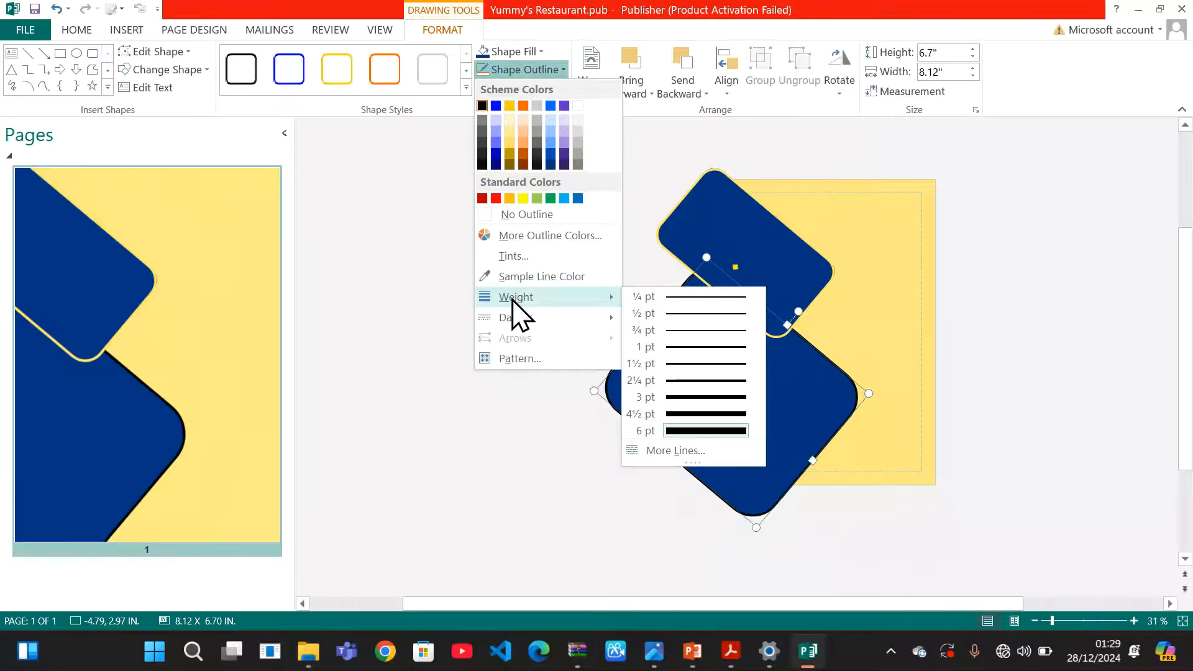
left_click(580, 106)
left_click(553, 338)
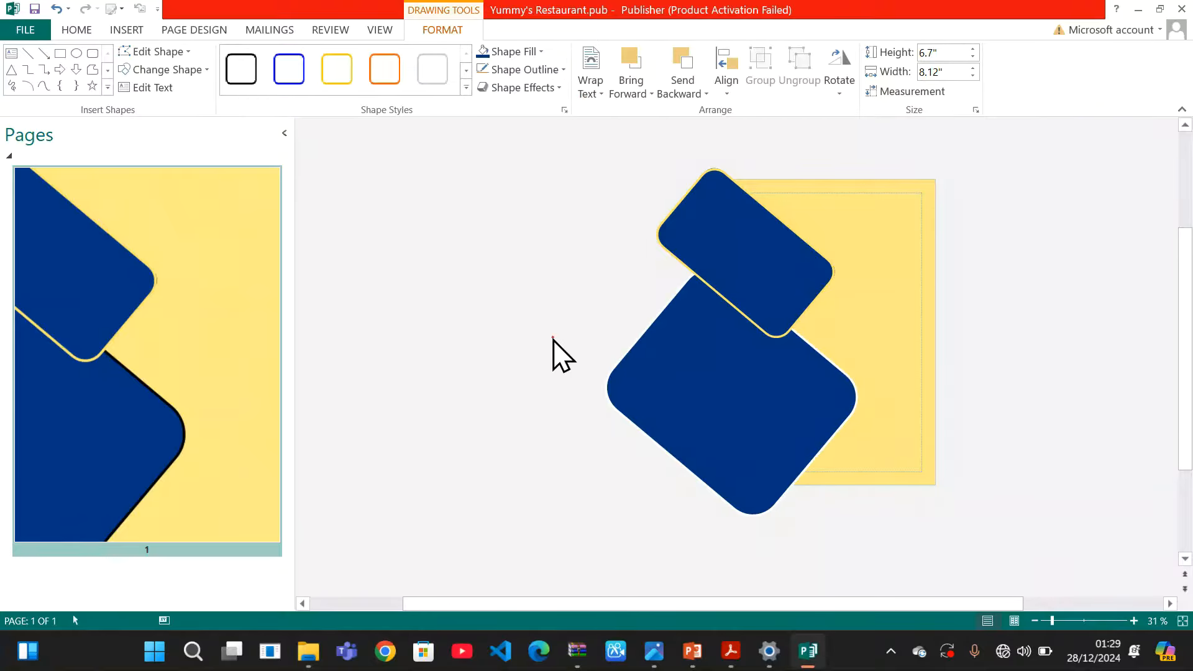
left_click(552, 338)
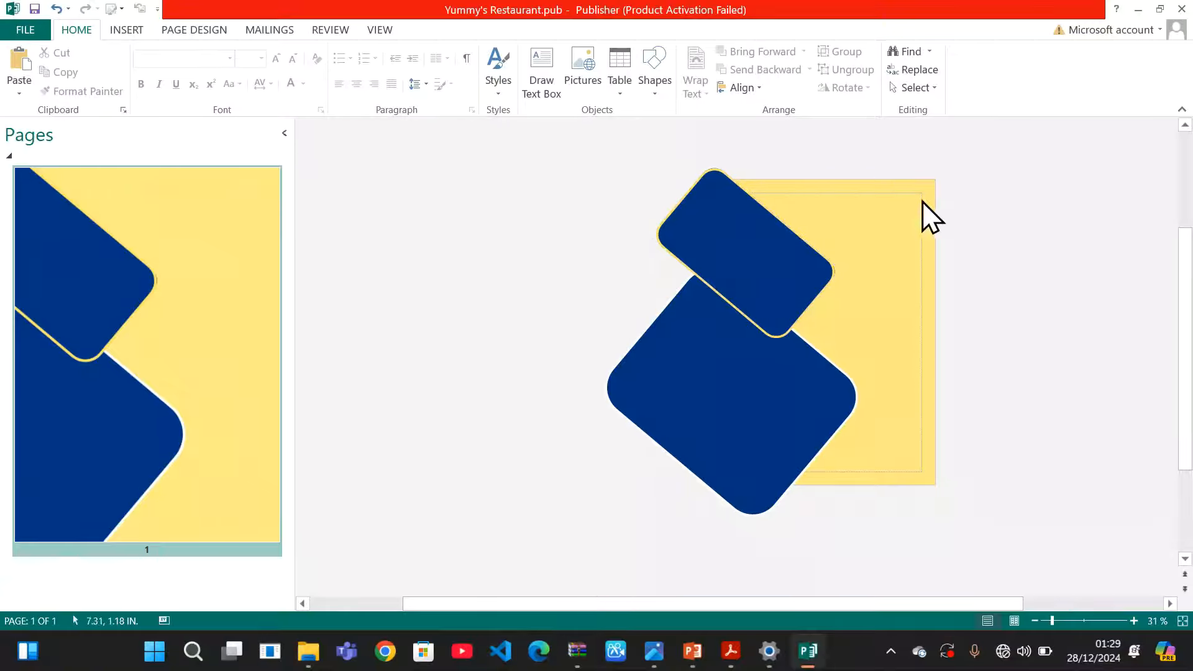
Restore Publisher to a smaller window and open the YUMMY;S RESTAURANT folder
mouse_move(1161, 12)
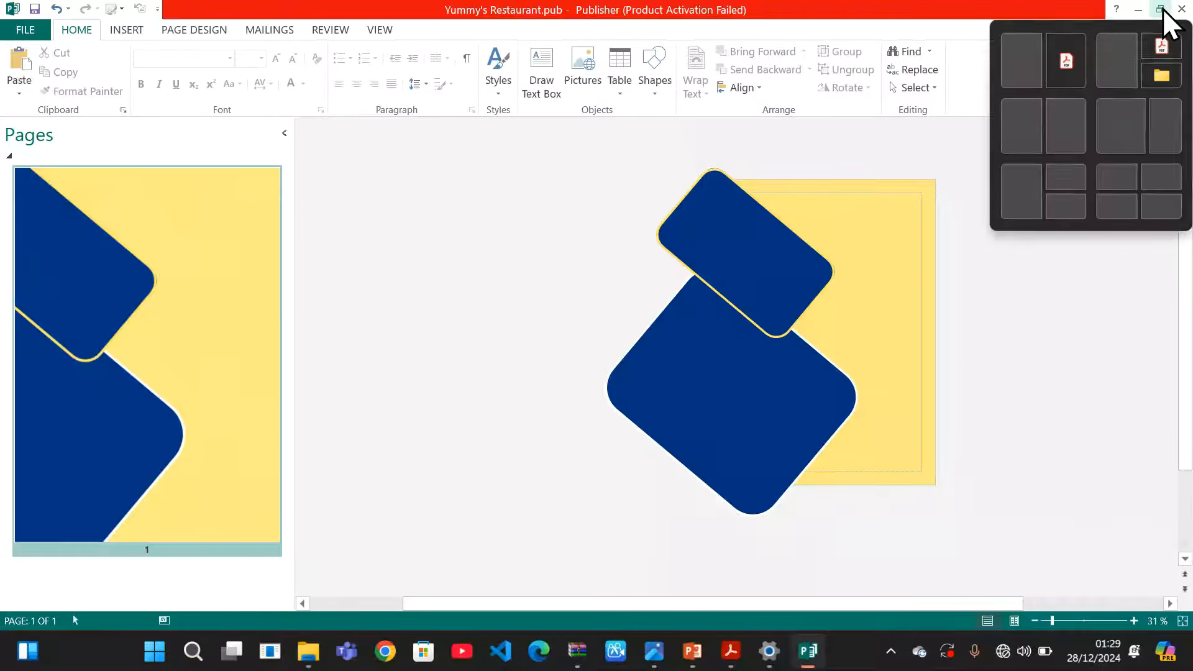
left_click(1162, 10)
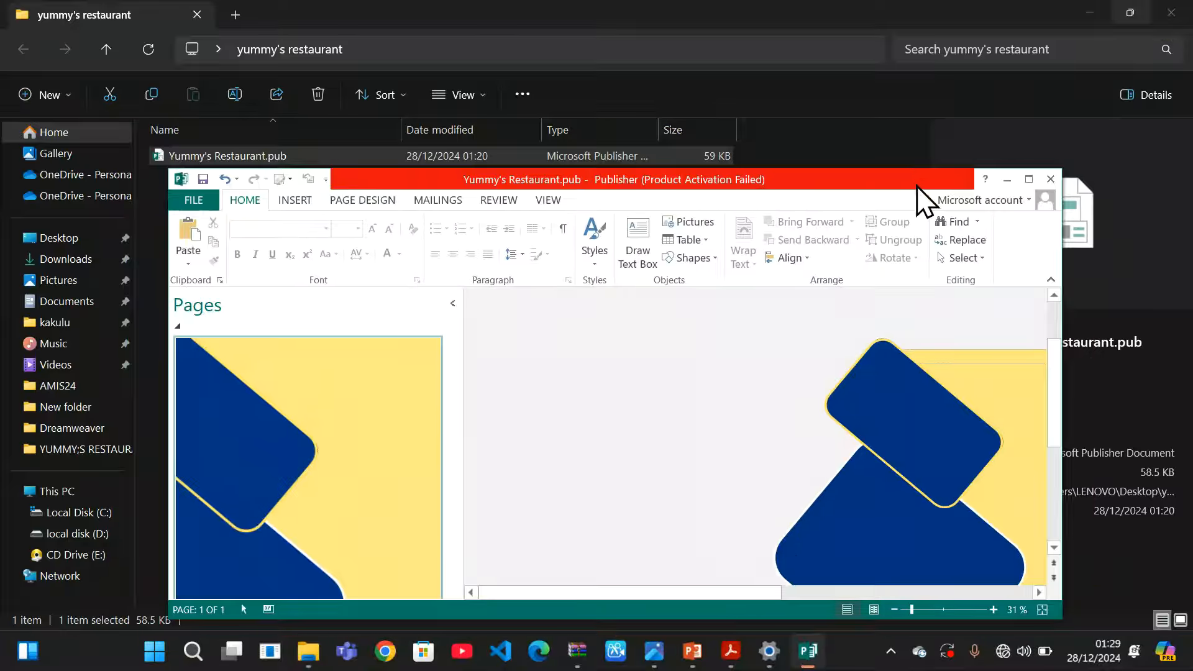
left_click_drag(917, 186, 612, 115)
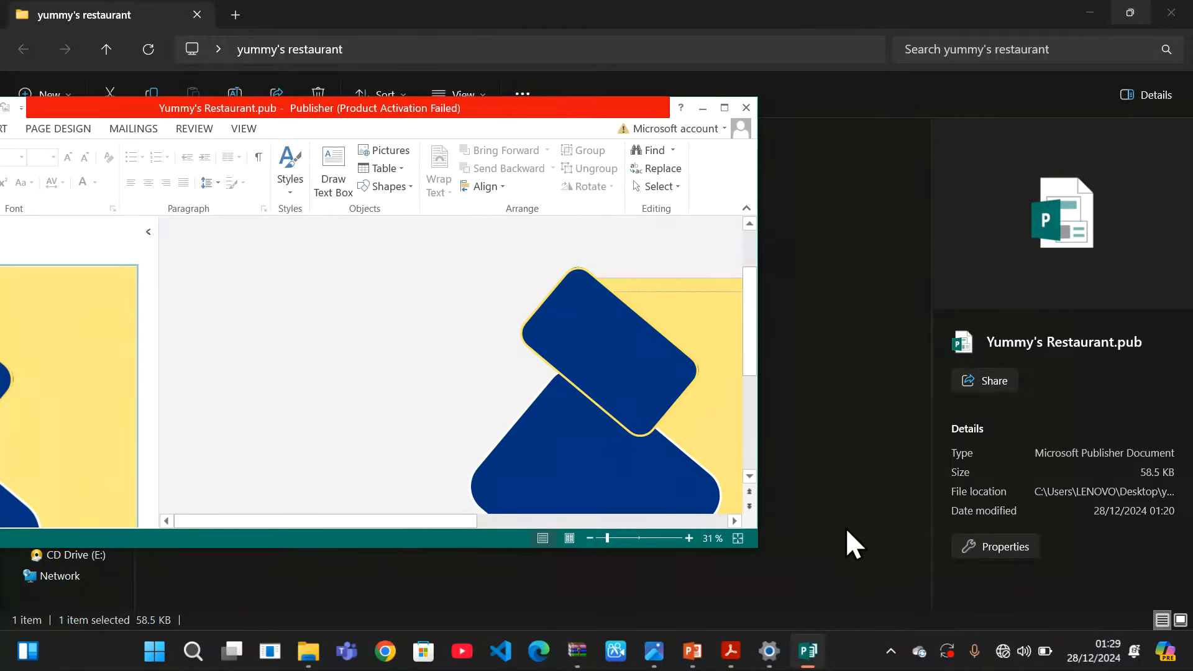
mouse_move(577, 651)
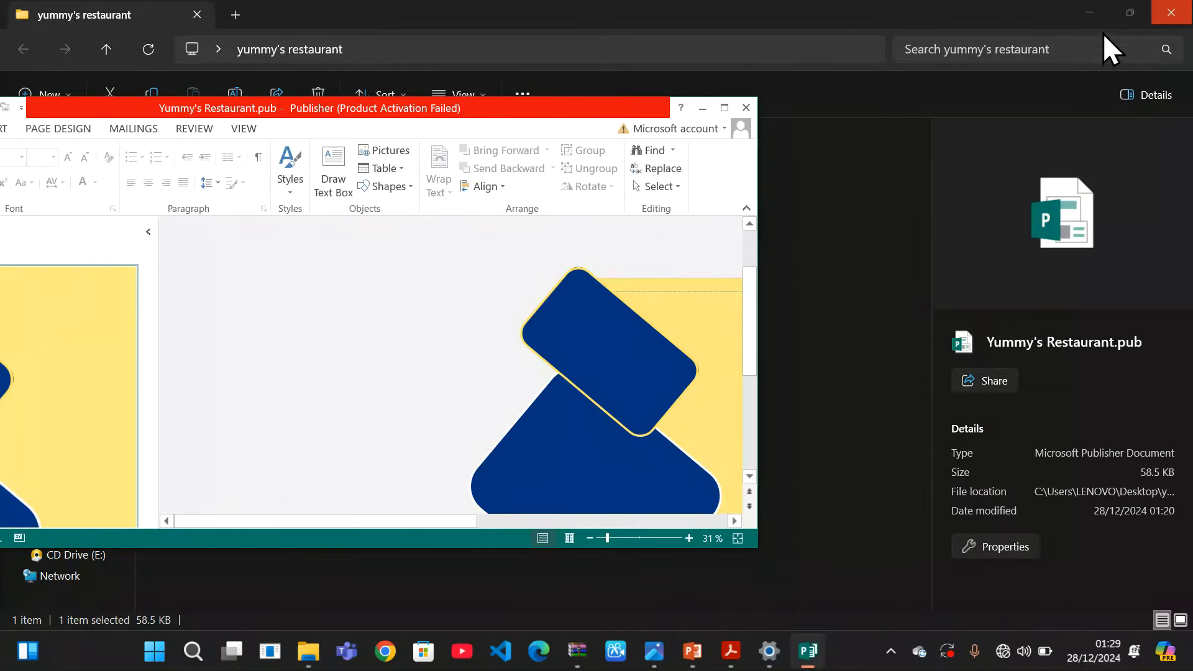
left_click(1090, 10)
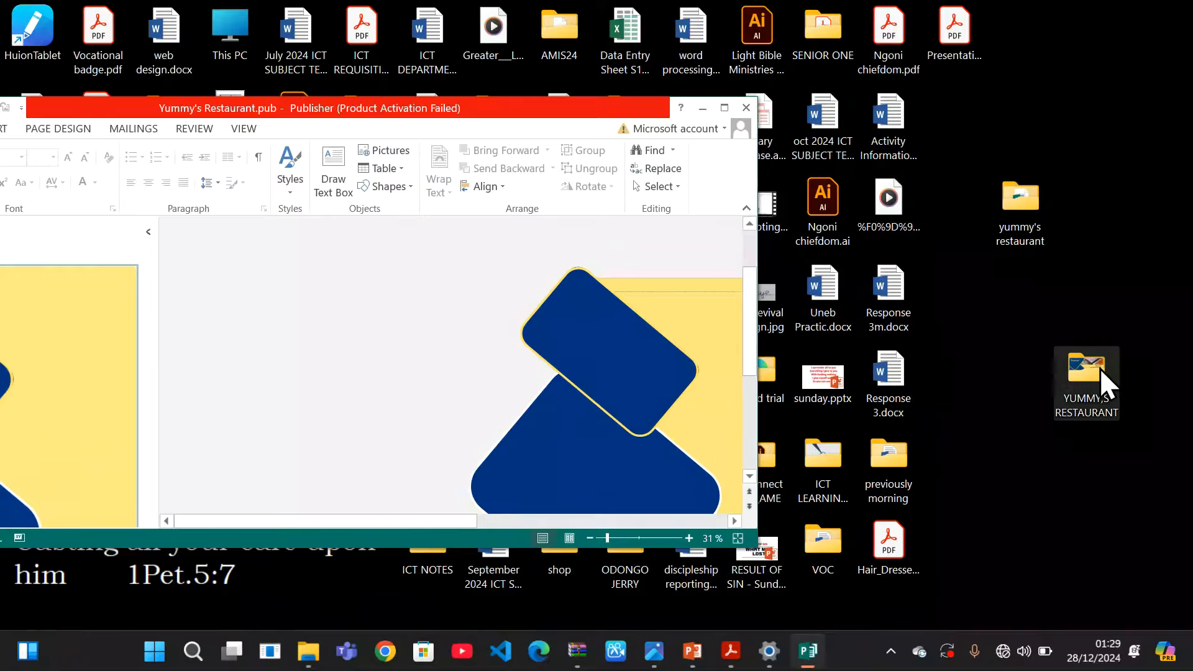
double_click(1097, 368)
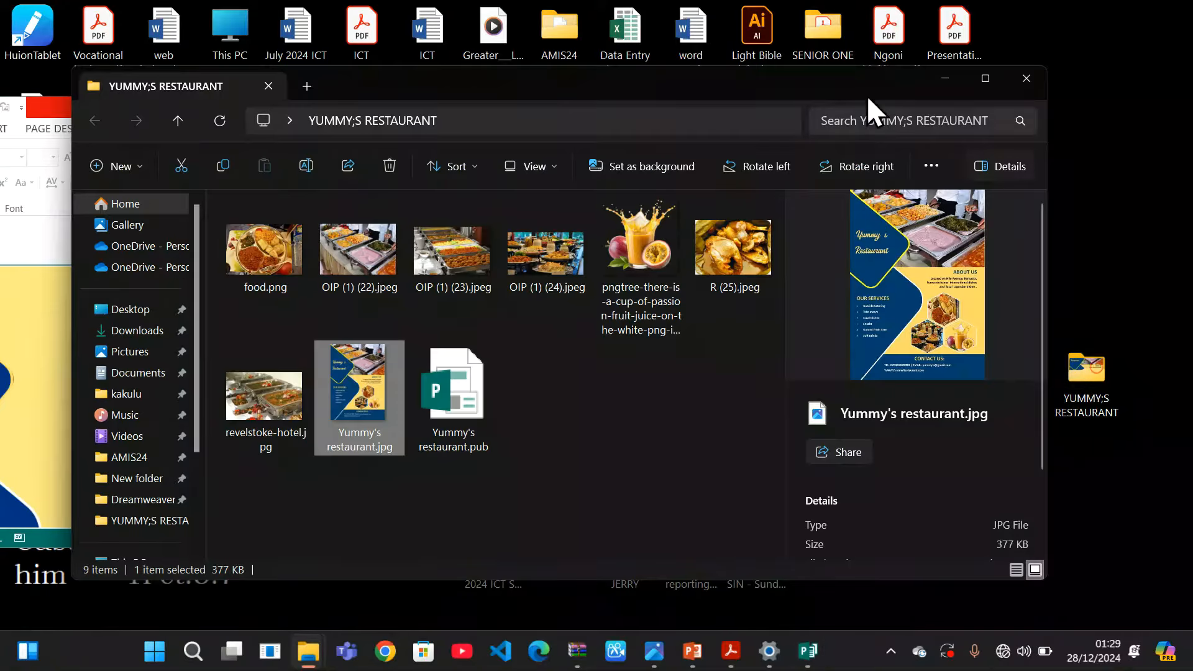
Snap the folder and Publisher side by side, then drag OIP (1) (22).jpeg into the flier
left_click_drag(845, 80, 1190, 3)
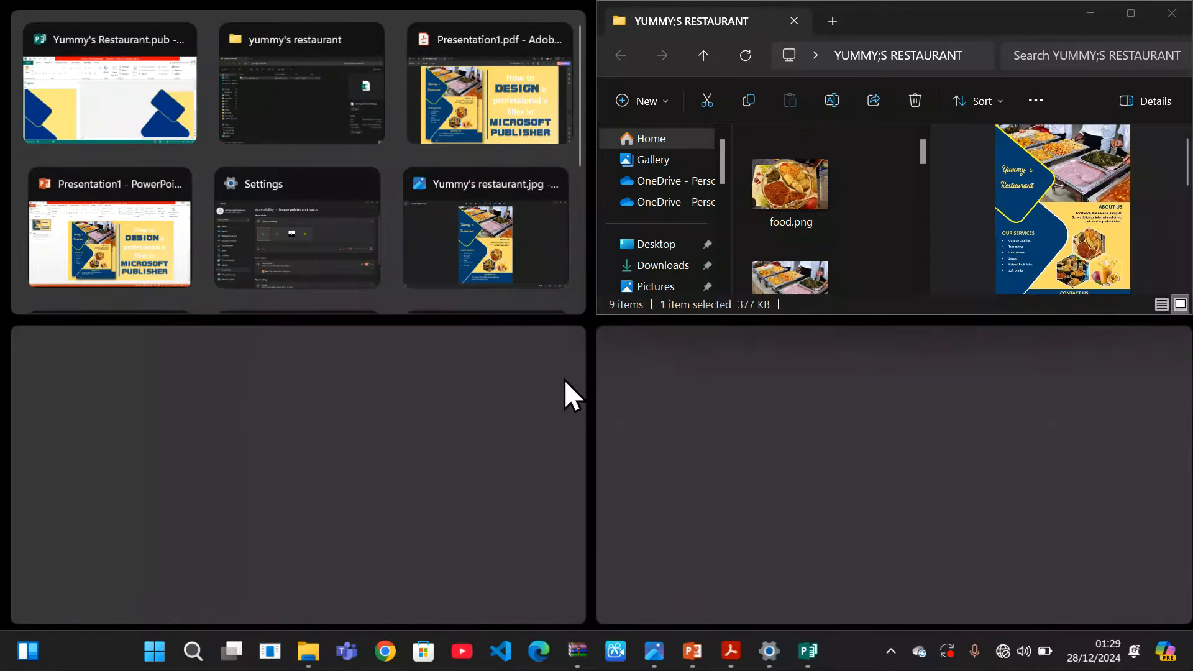
left_click(145, 109)
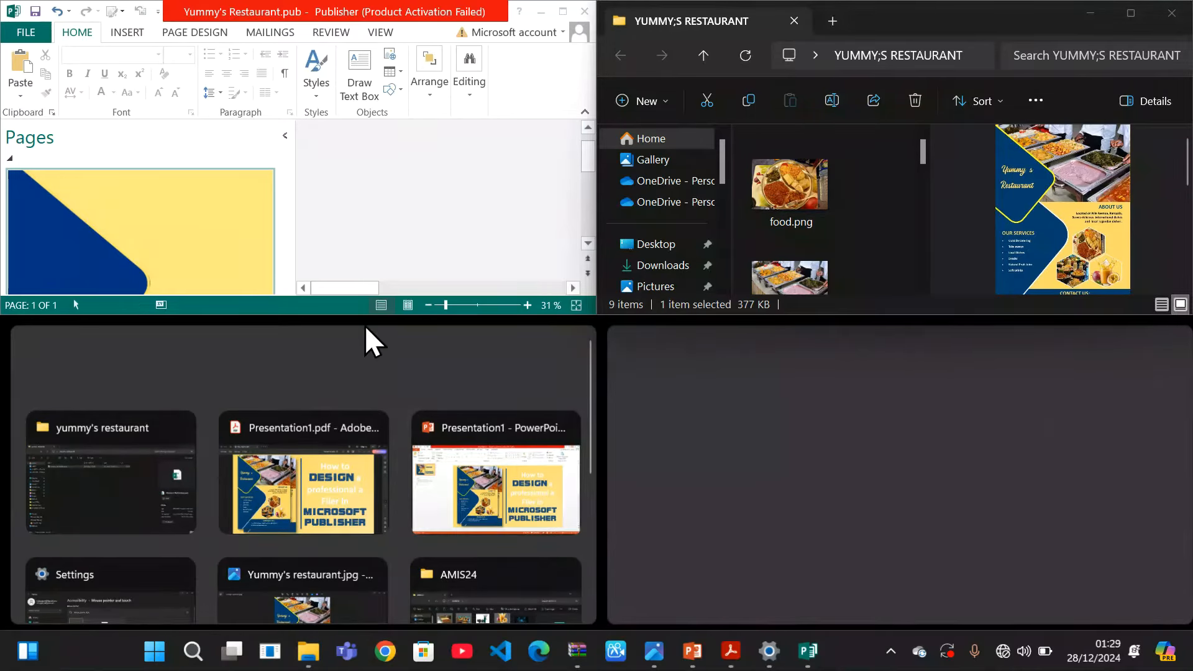
left_click_drag(365, 312, 375, 612)
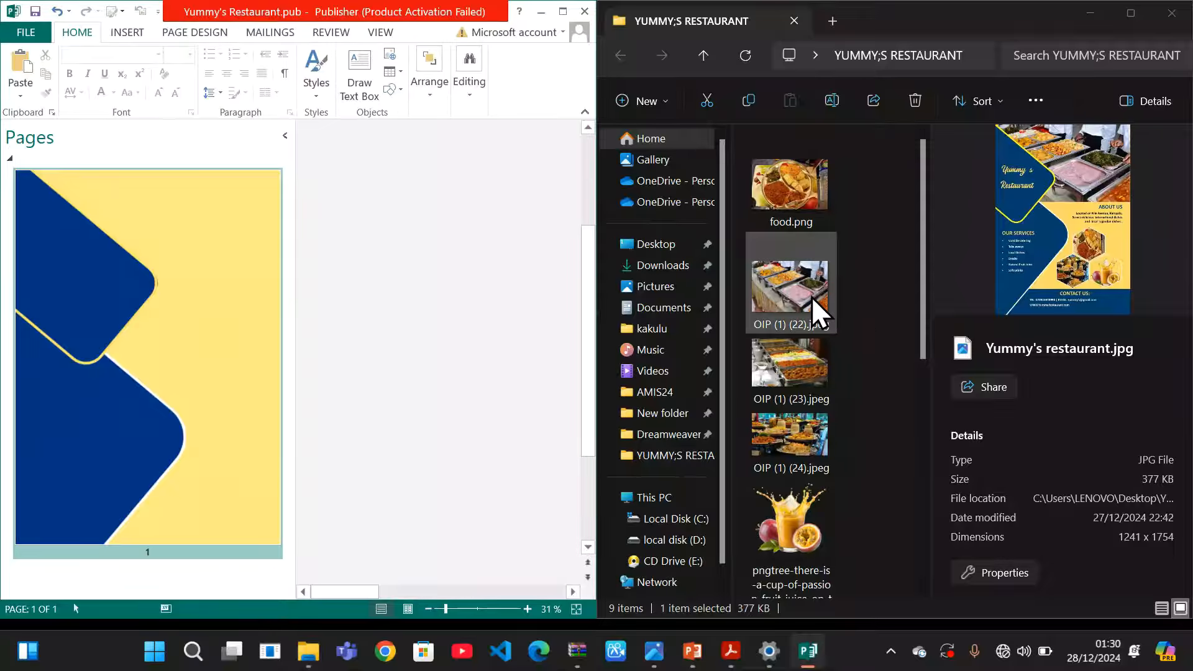
left_click_drag(811, 297, 232, 232)
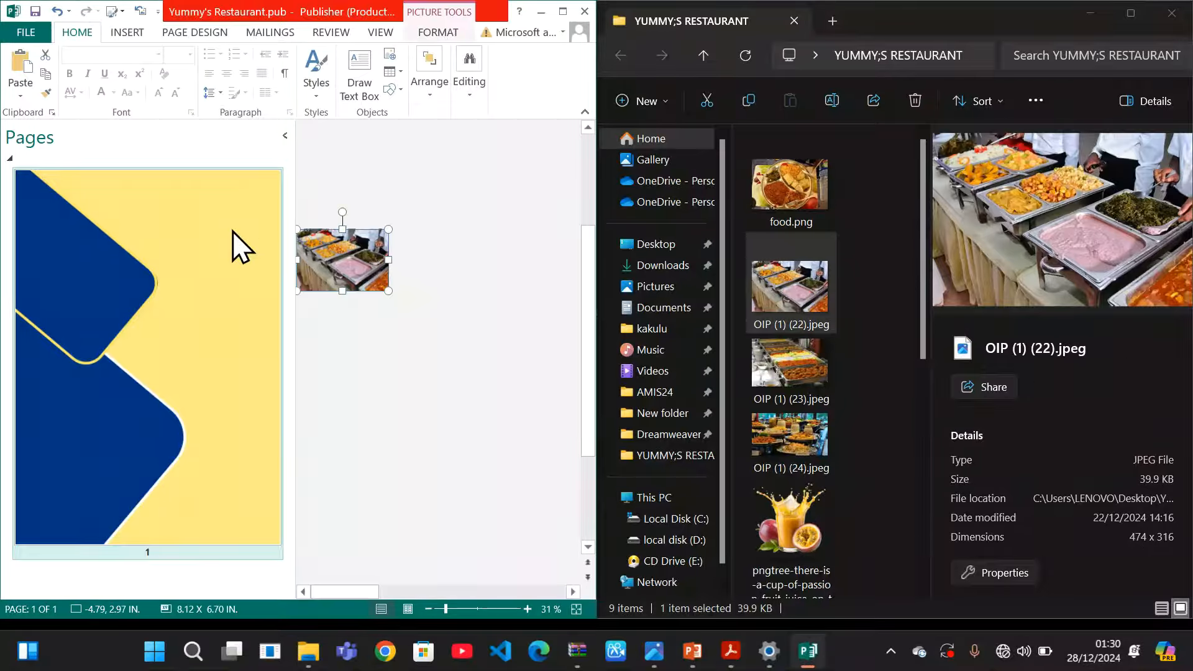
Maximise Publisher and move the buffet photo to the page's top right
left_click(562, 12)
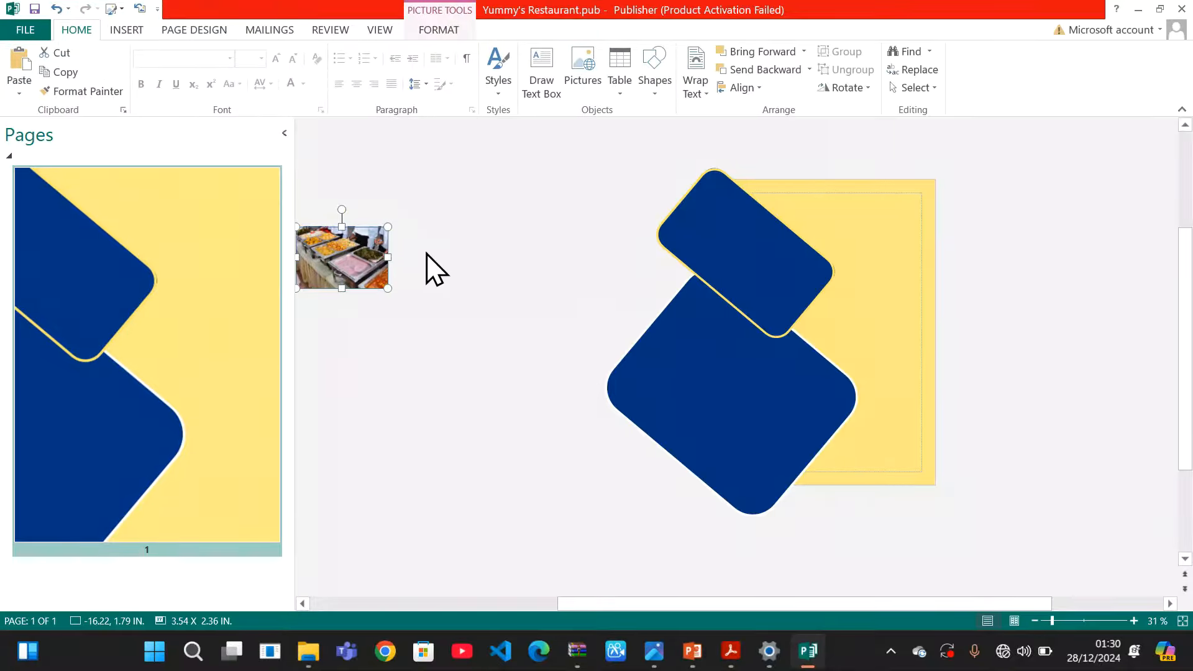
left_click_drag(373, 261, 887, 288)
left_click(1017, 302)
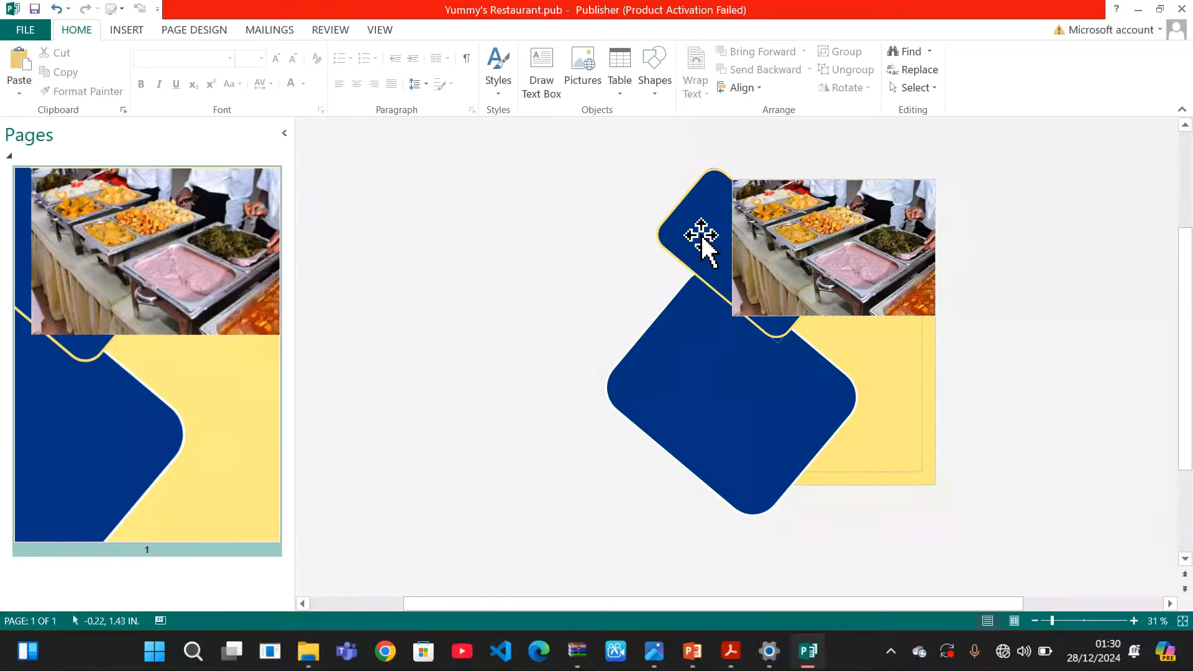
Send the buffet photo to the back, behind the navy shapes
left_click(873, 262)
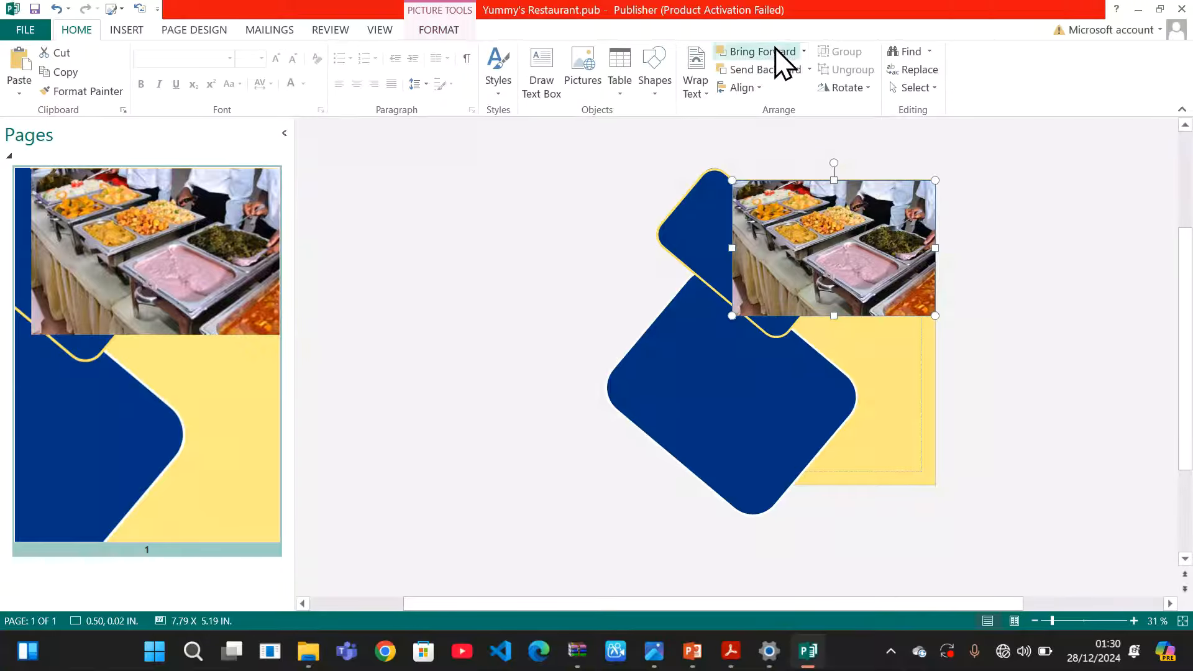
left_click(810, 70)
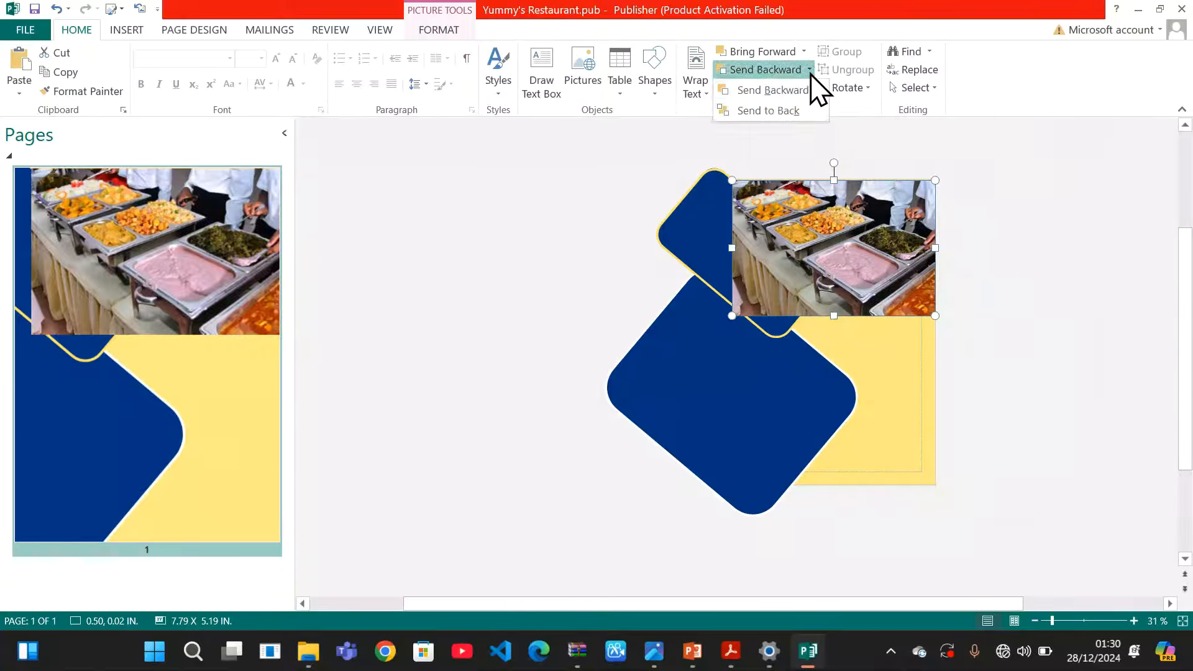
left_click(797, 111)
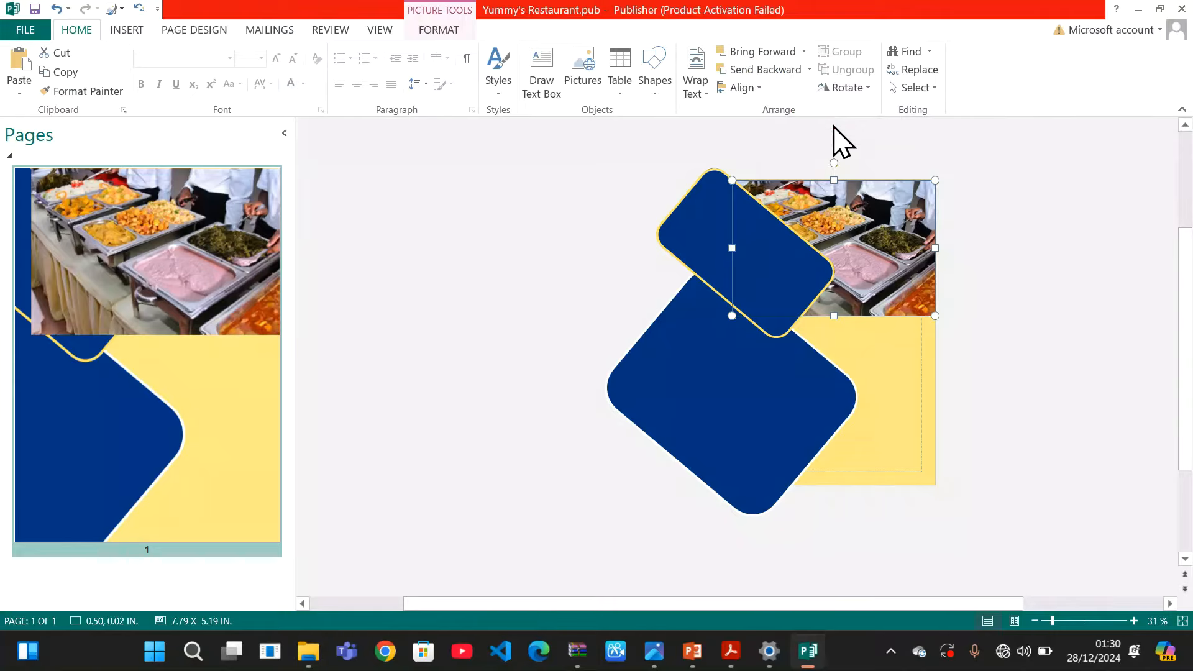
left_click(973, 251)
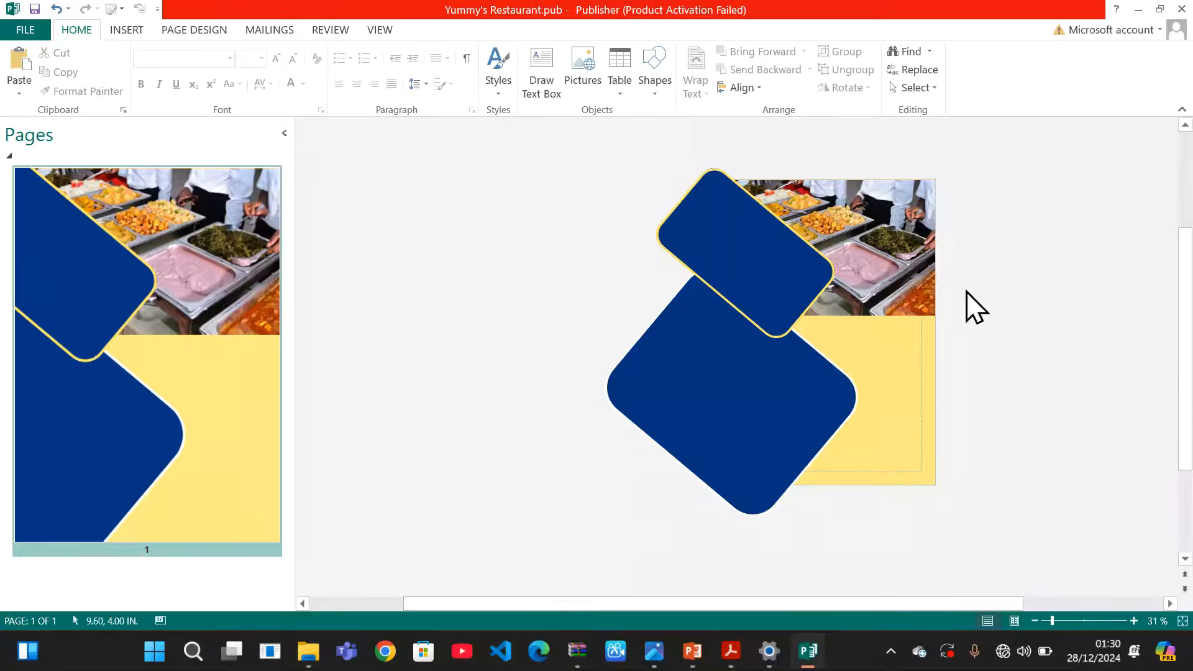
left_click(904, 285)
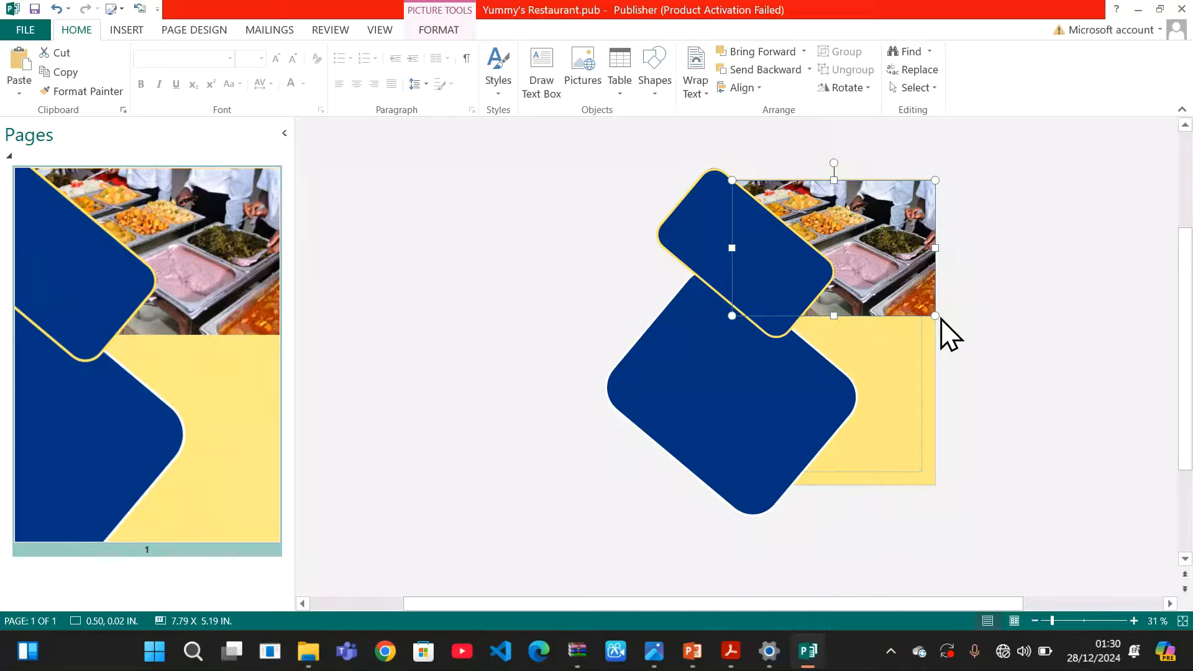
Nudge the small upper navy rectangle up and slightly right into place
left_click(995, 285)
left_click(787, 262)
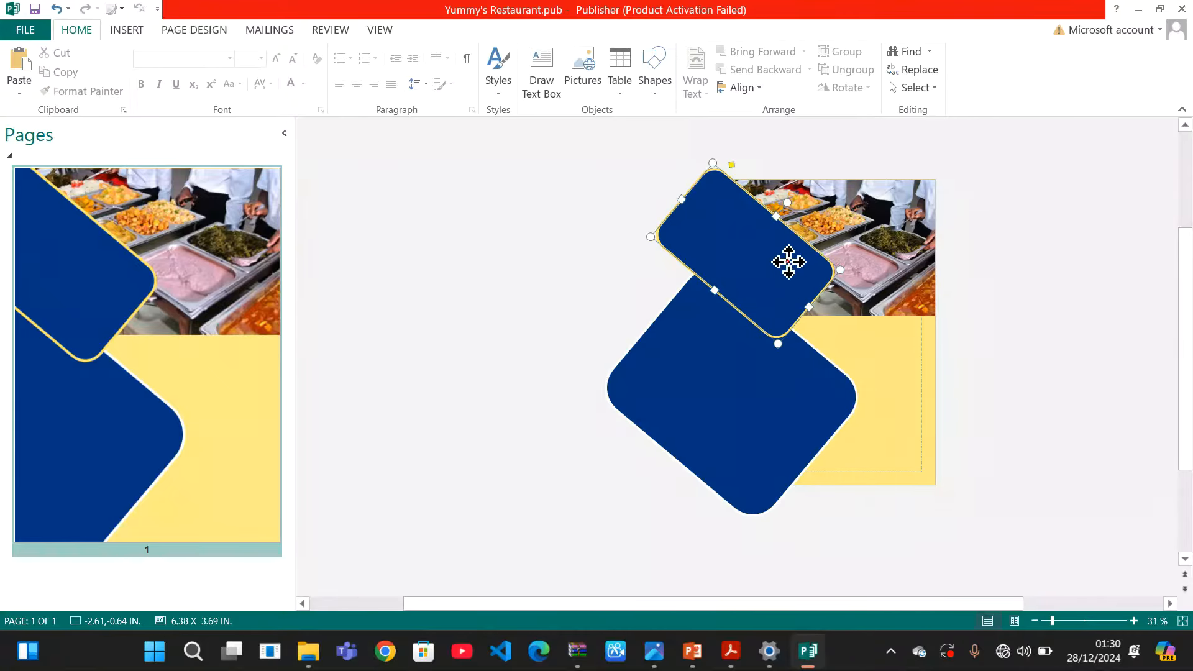
key("Up")
key("Up")
key("Up")
key("Up")
key("Up")
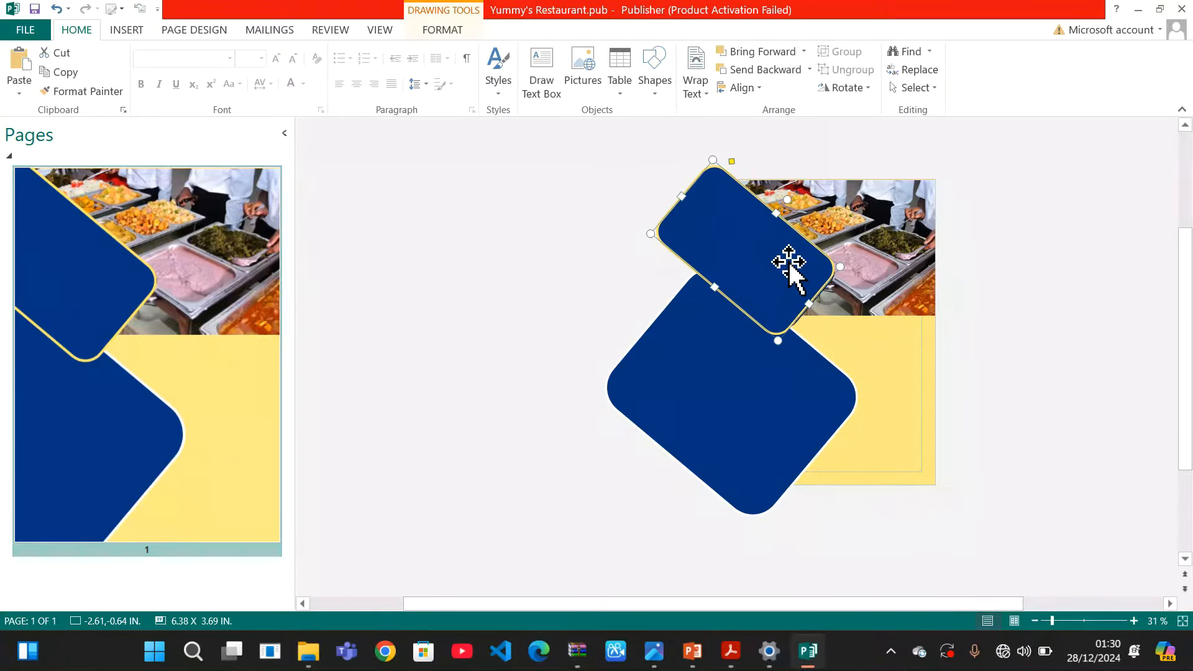
key("Up")
key("Right")
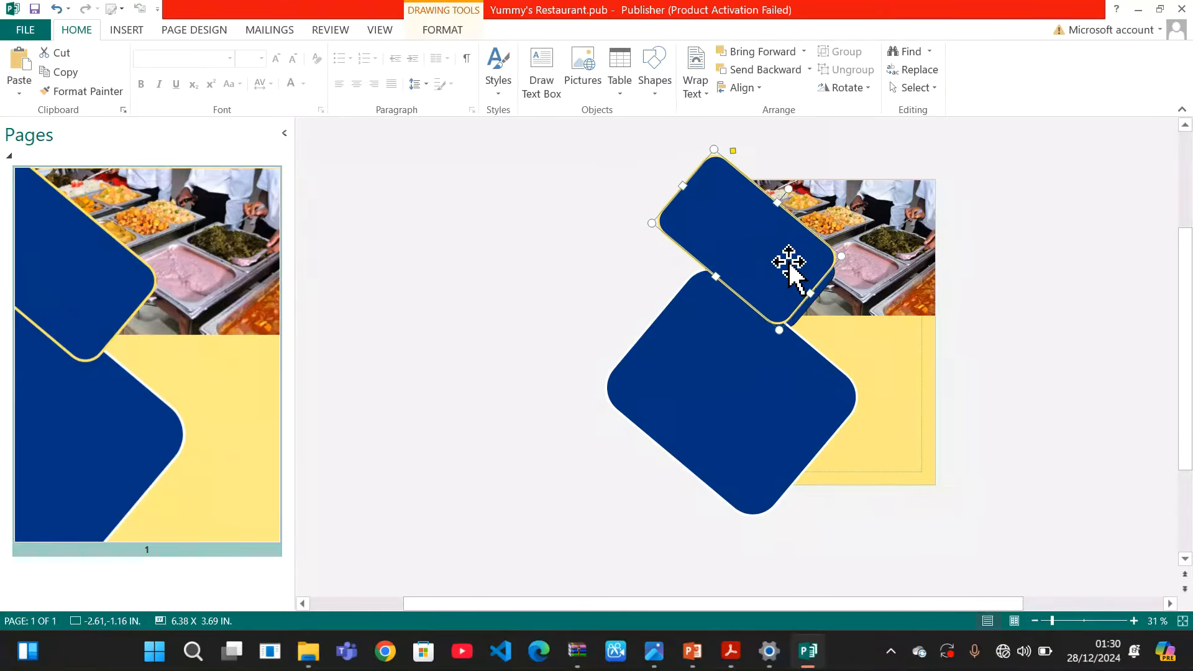
key("Left")
key("Left")
key("Left")
key("Left")
key("Left")
key("Left")
key("Left")
key("Left")
key("Left")
key("Left")
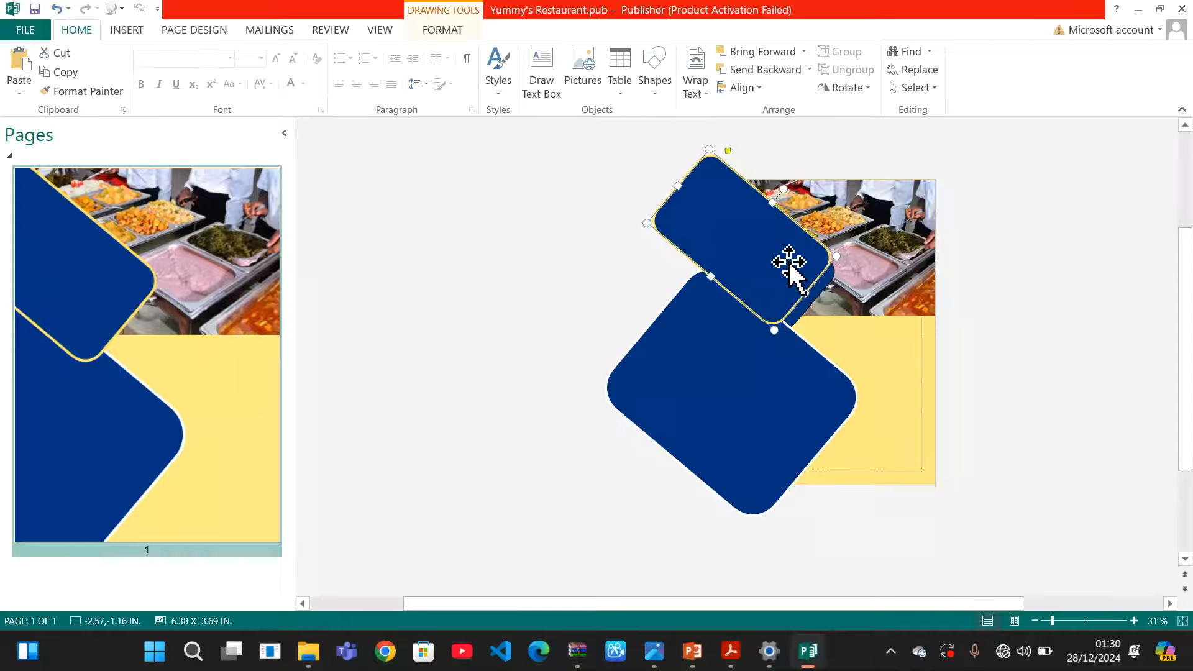
left_click(829, 268)
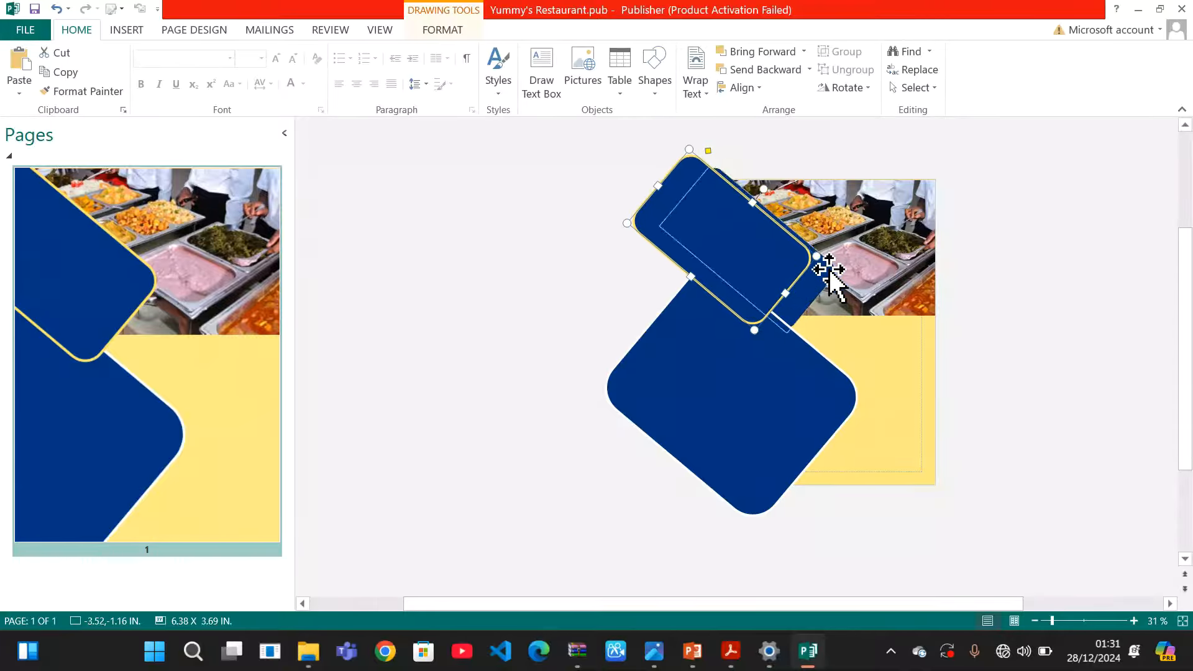
left_click(828, 270)
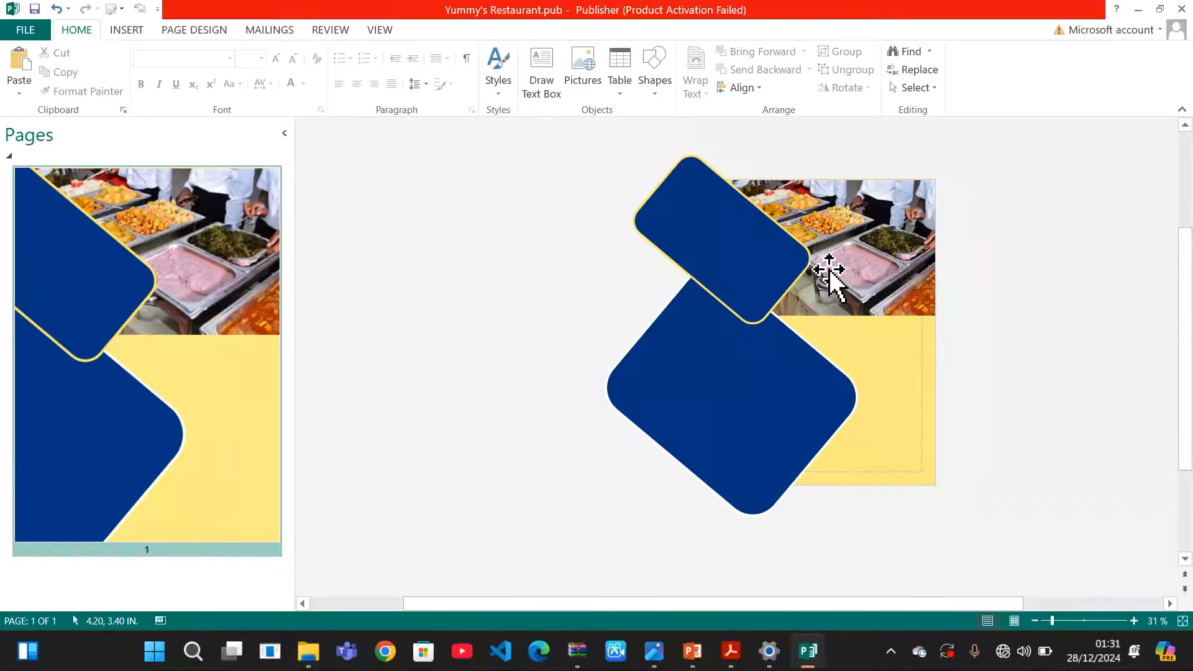
left_click_drag(789, 251, 800, 252)
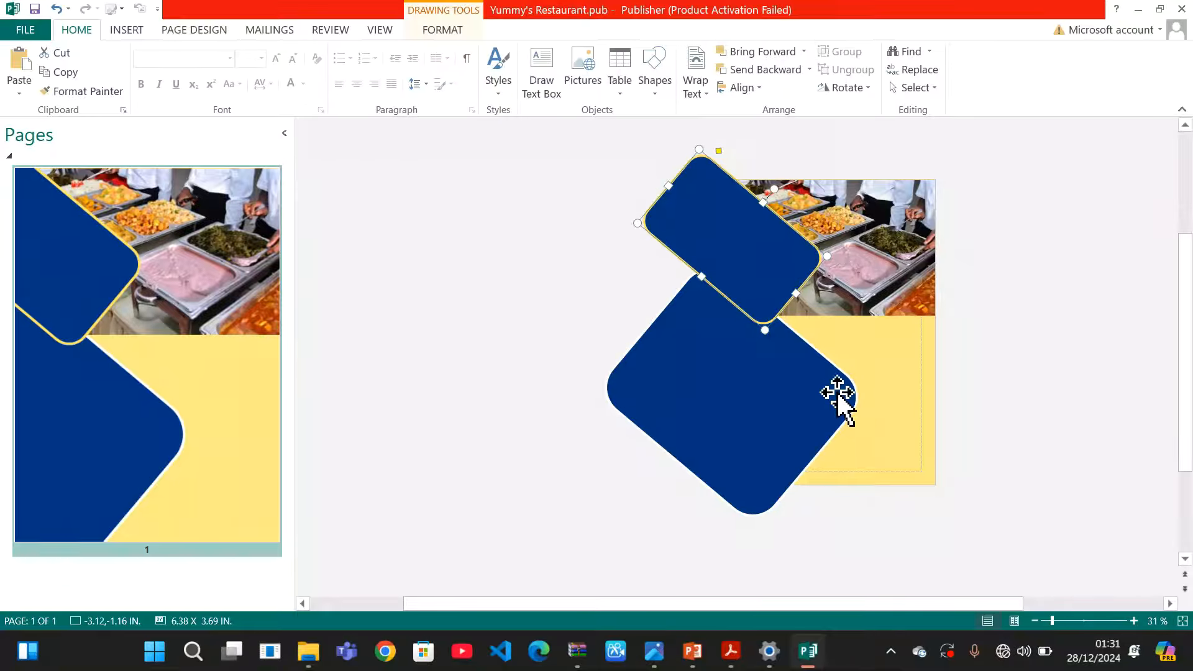
Shift the large lower navy rectangle left and slightly up into position
left_click(804, 407)
mouse_move(804, 404)
left_mouse_down()
mouse_move(818, 397)
mouse_move(805, 408)
left_mouse_up()
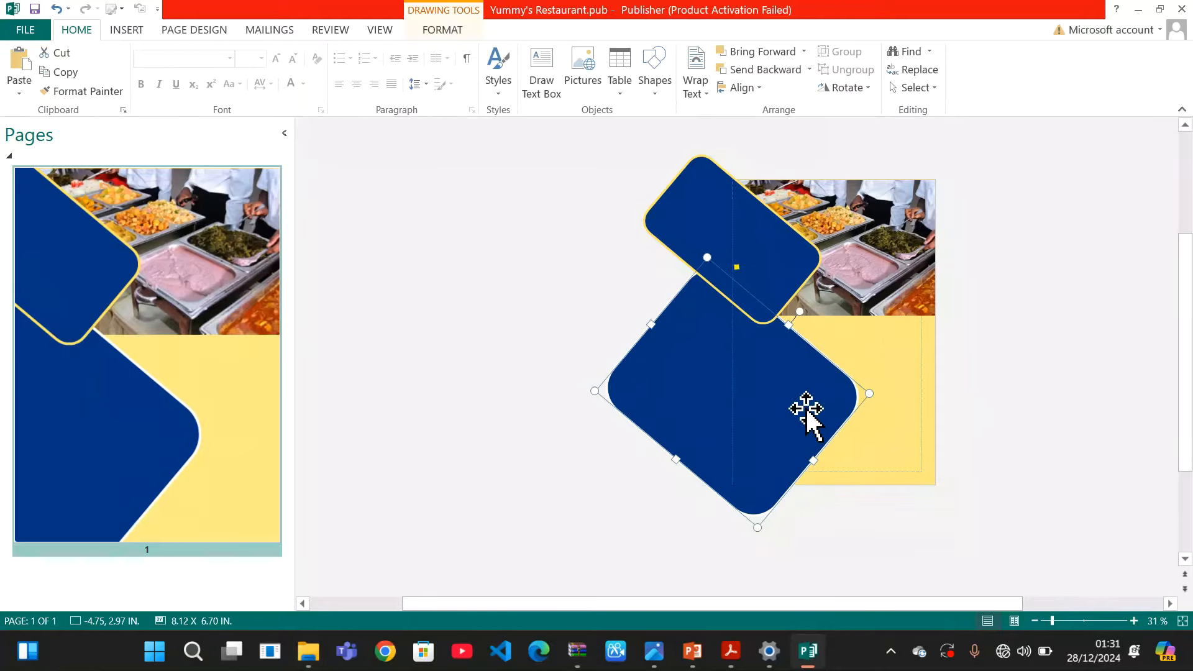
left_click(1007, 383)
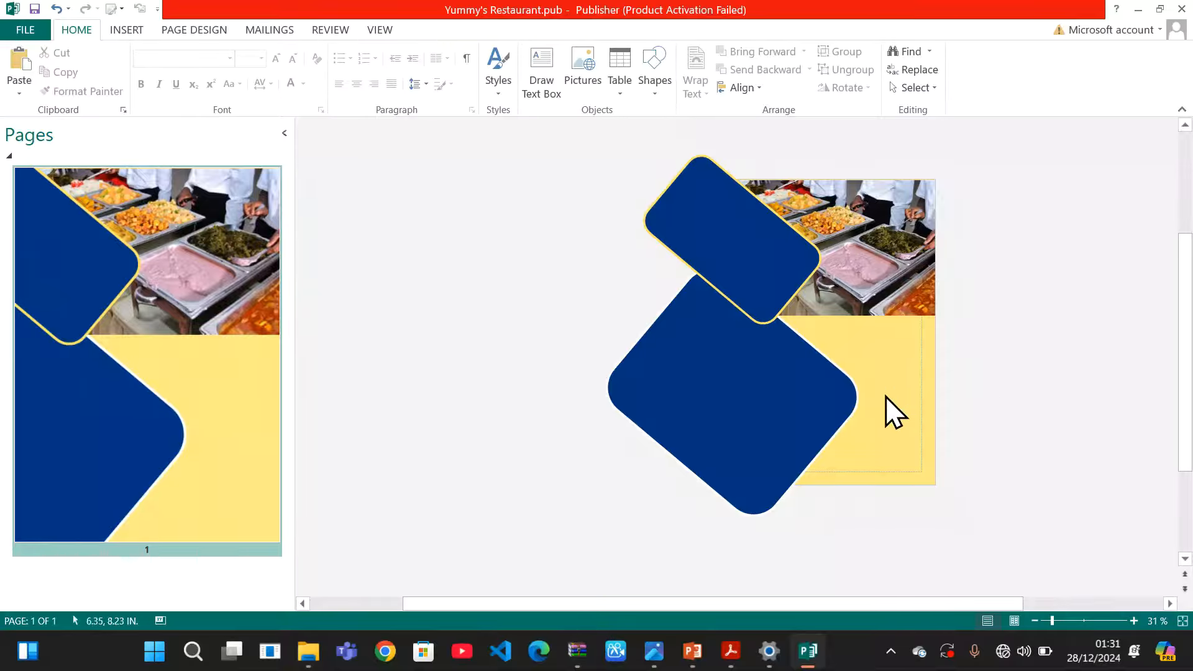
left_click_drag(810, 397, 780, 397)
left_click(963, 375)
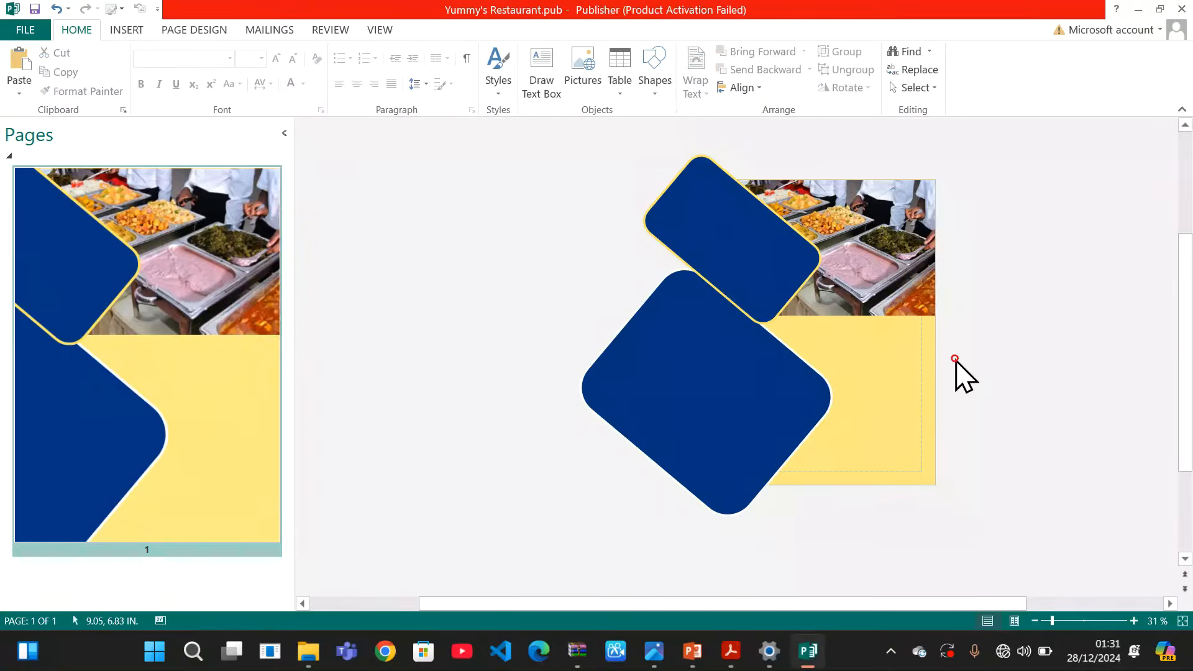
left_click_drag(772, 413, 778, 408)
left_click(934, 429)
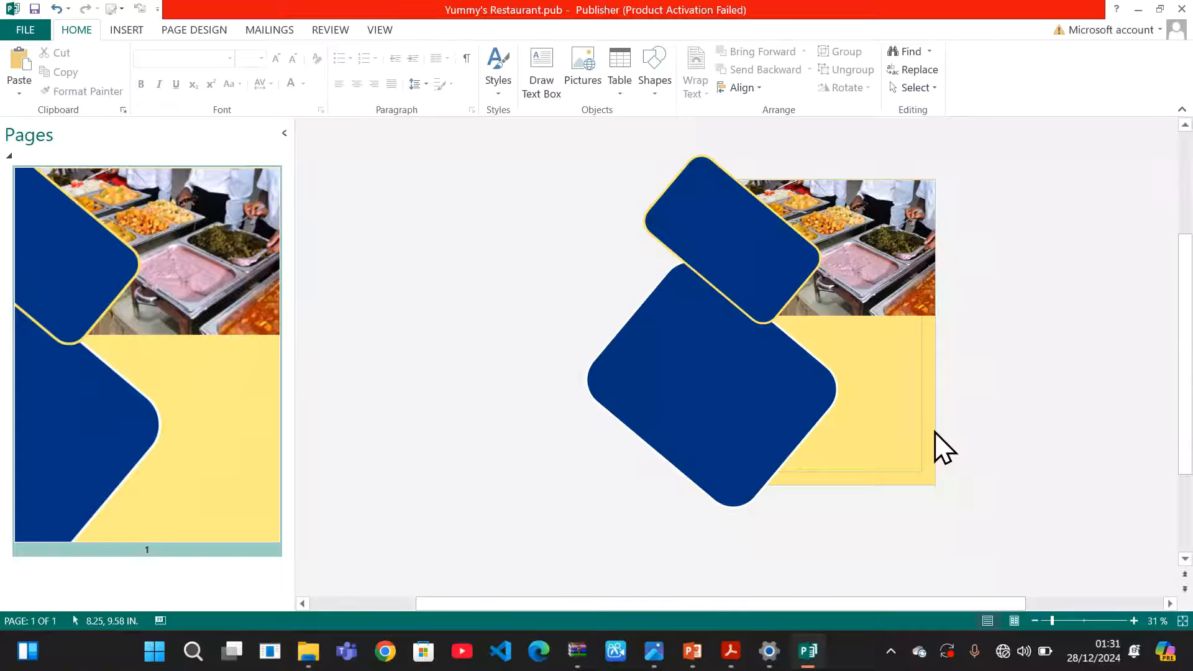
left_click(772, 398)
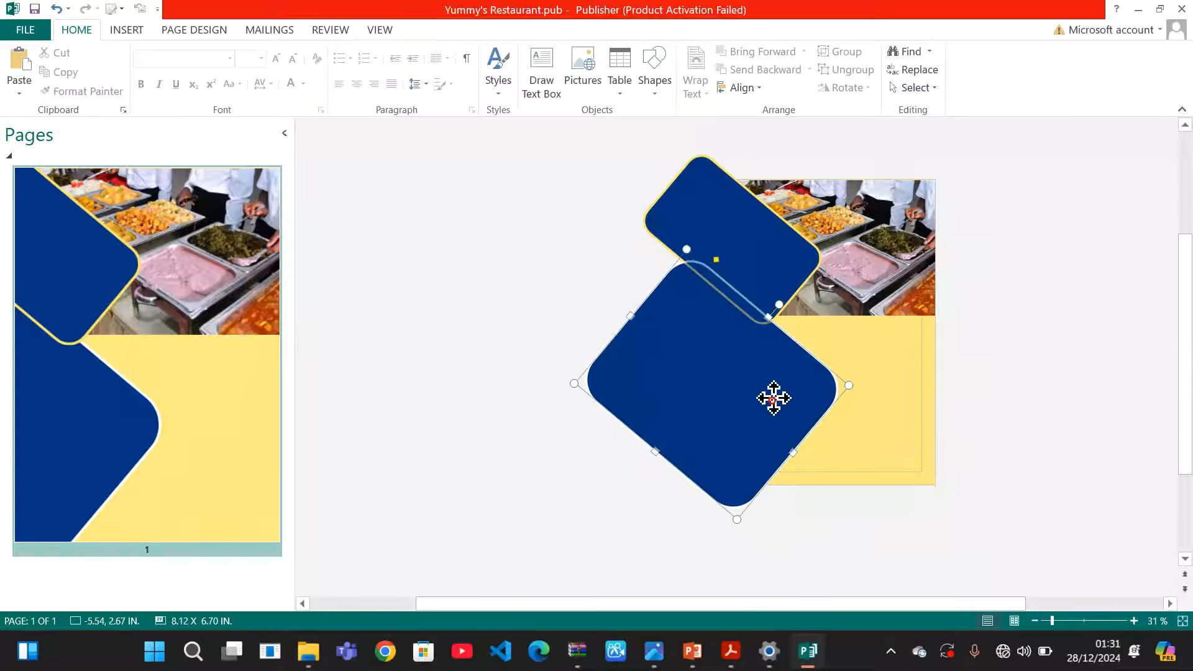
left_click_drag(774, 398, 773, 391)
left_click(1002, 353)
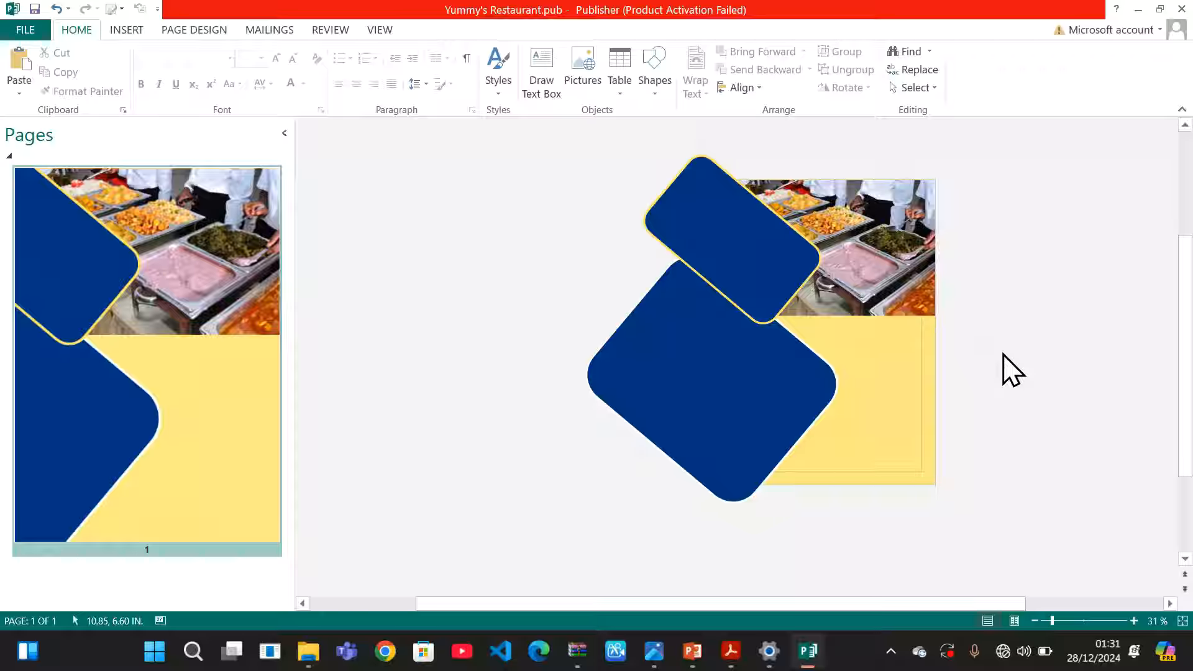
Shrink the buffet photo slightly to about 7.77" by 5.15"
left_click(916, 293)
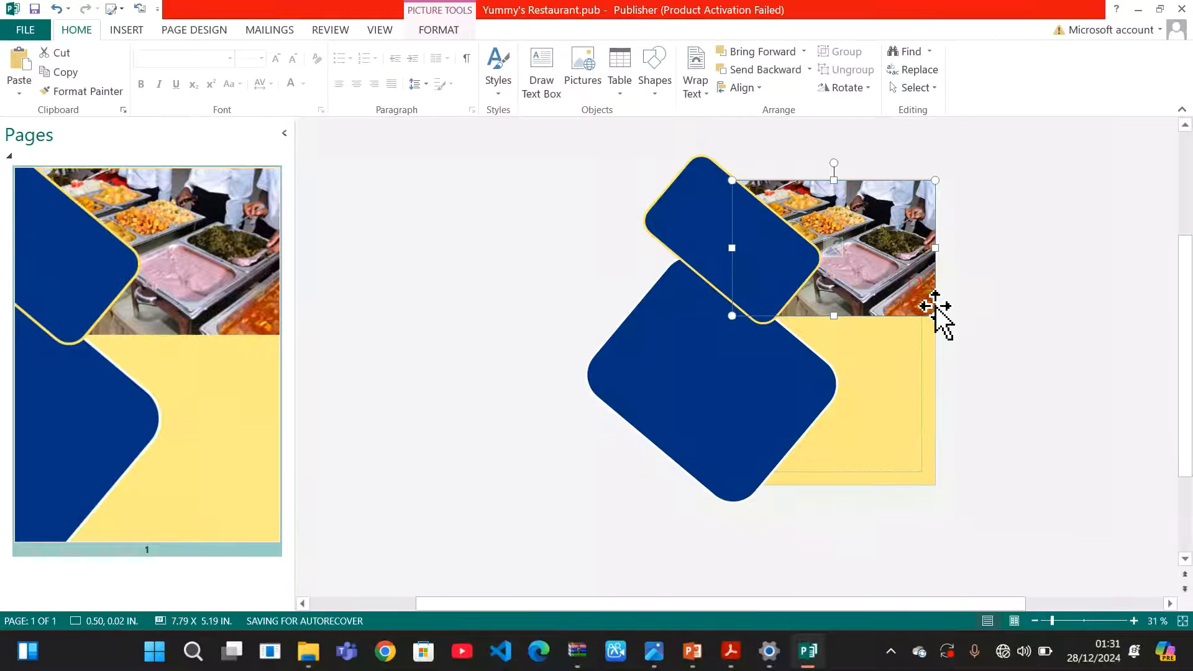
left_click_drag(934, 317, 932, 310)
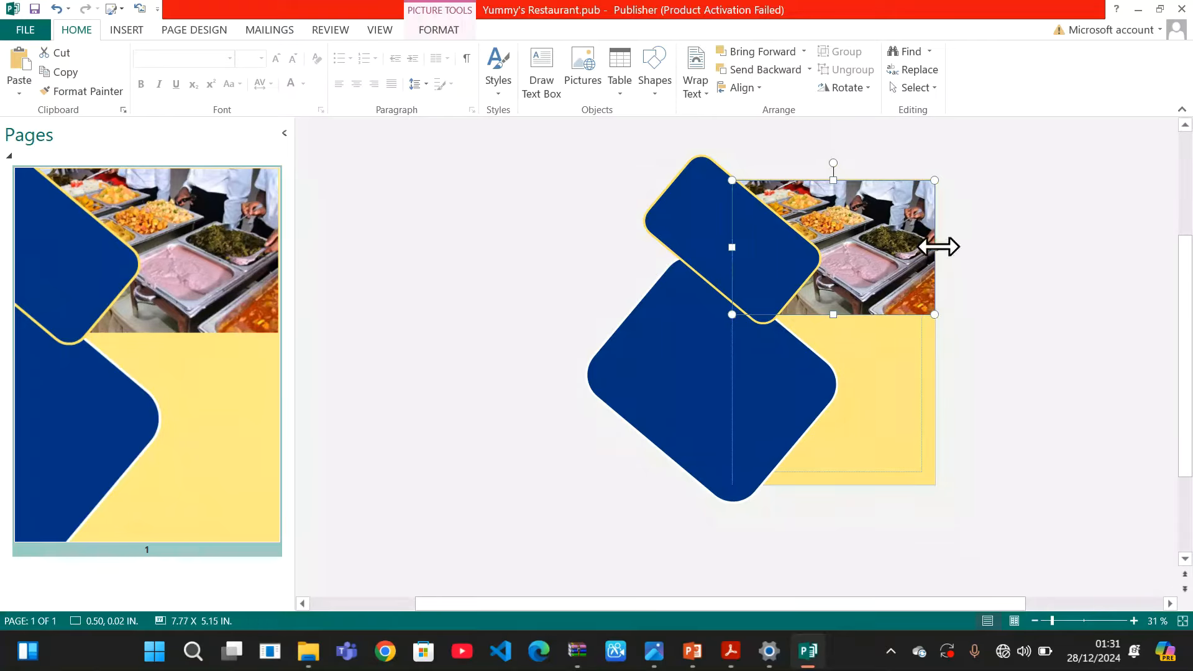
left_click(1011, 304)
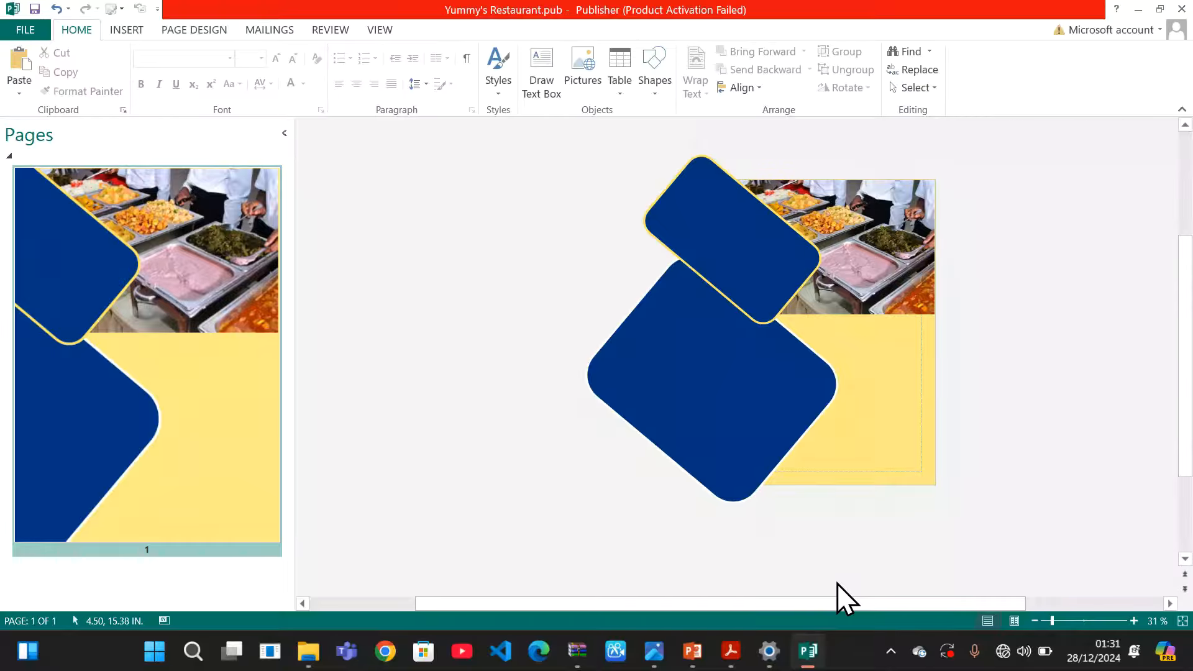
Compare with the reference PDF, then zoom the flier in twice to 60%
mouse_move(789, 656)
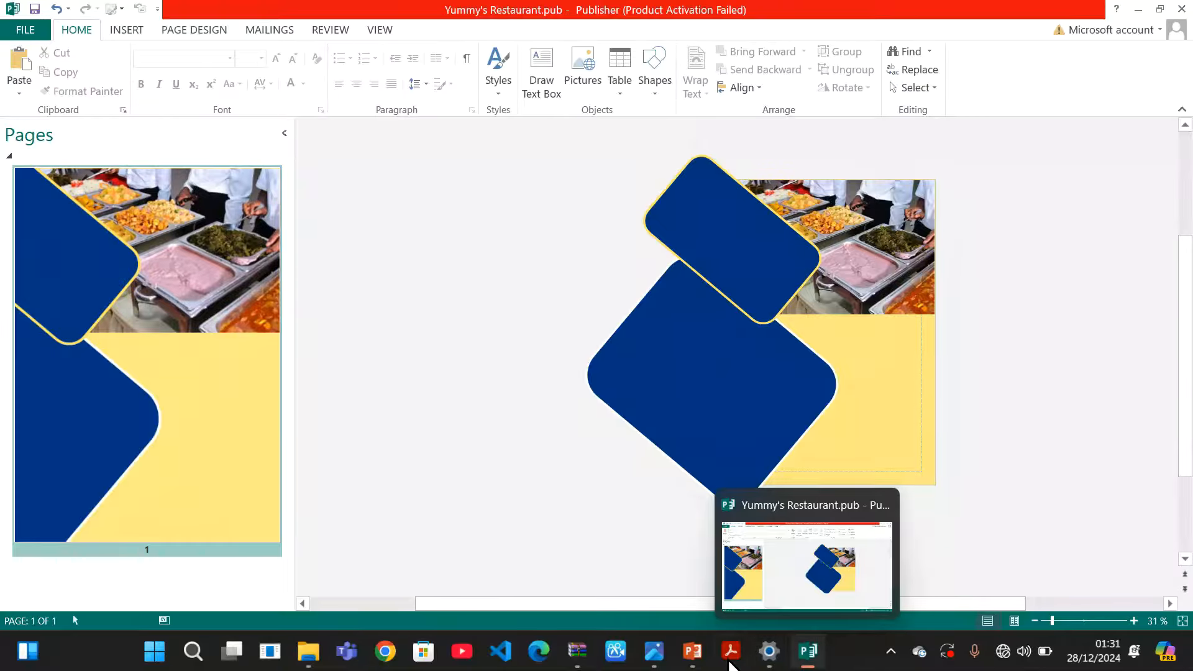
mouse_move(718, 659)
left_click(740, 598)
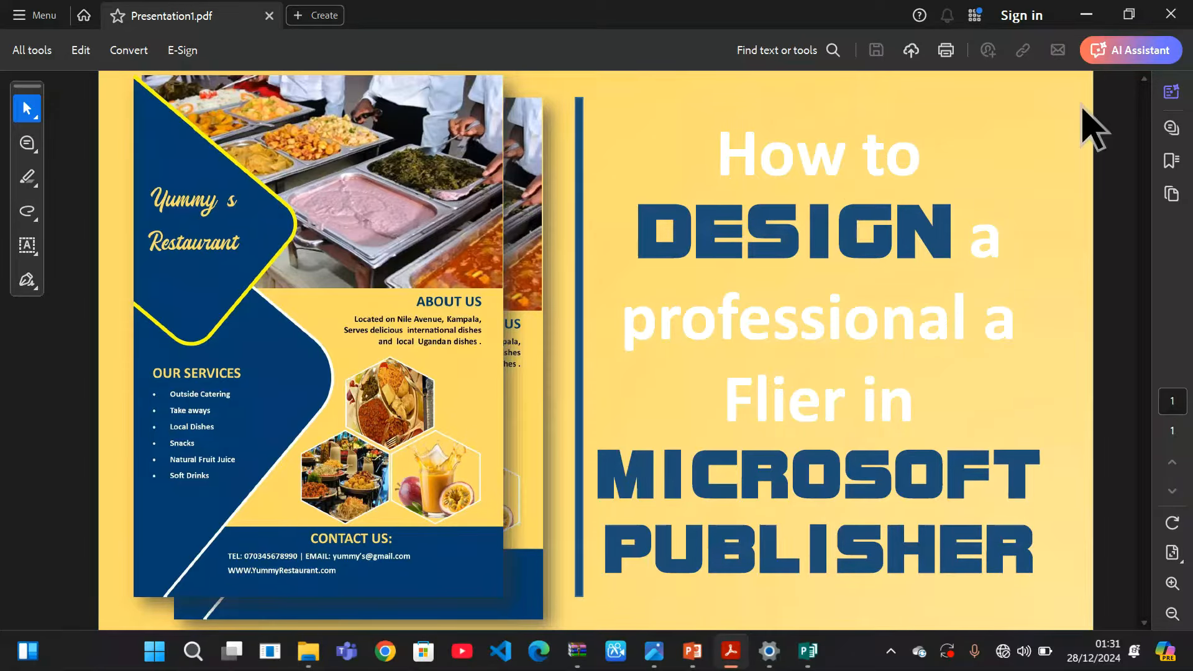
left_click(1086, 14)
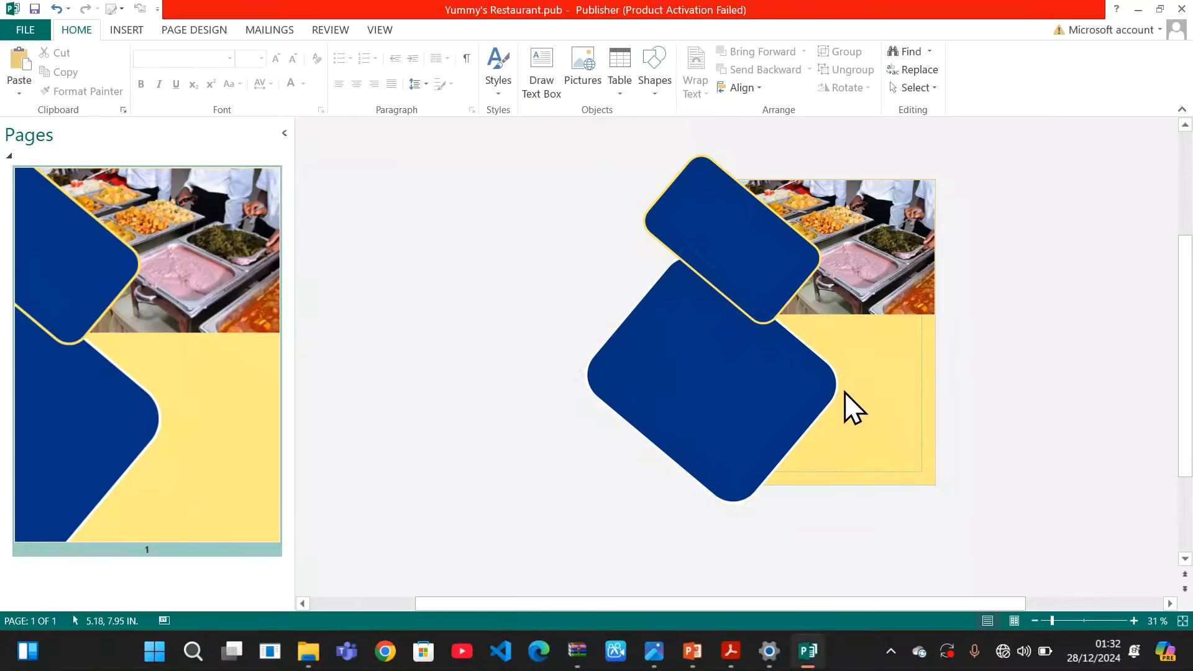
left_click(1133, 620)
left_click(1133, 620)
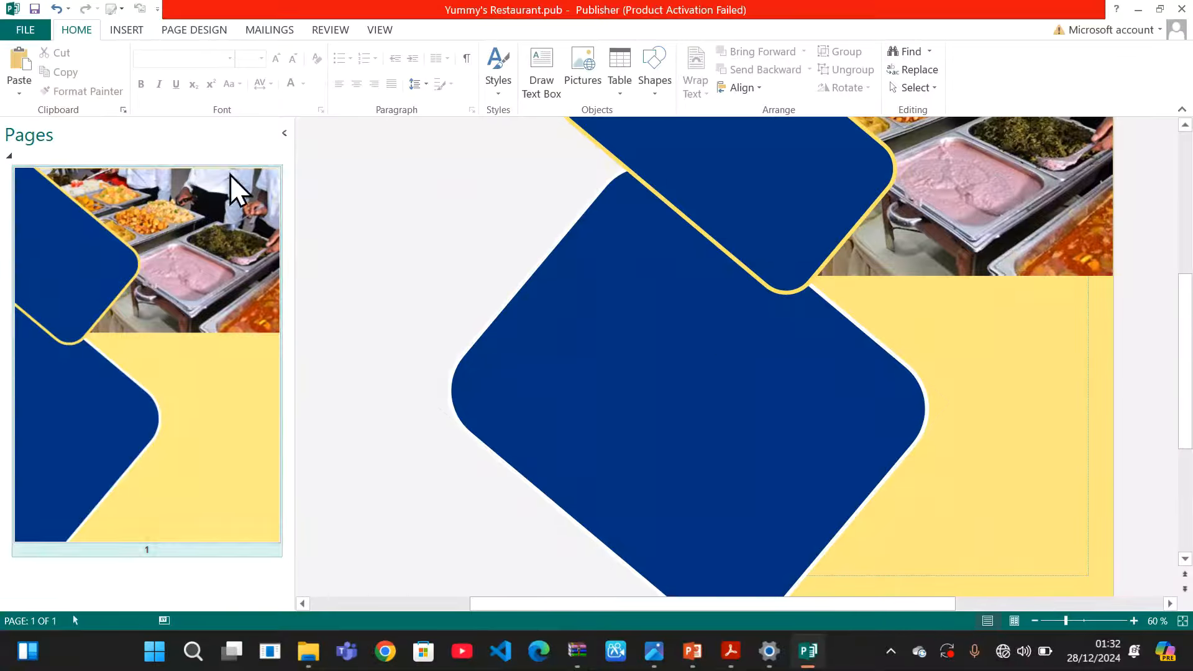
Check the finished flier reference image, then return to Publisher
mouse_move(800, 640)
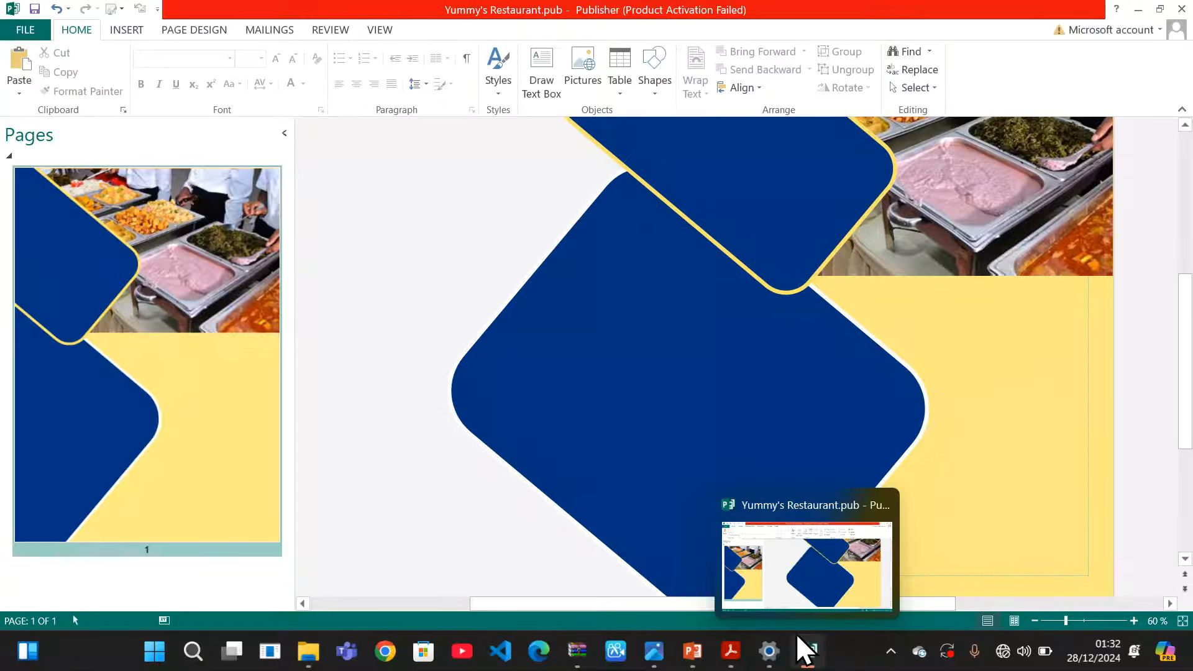
mouse_move(654, 651)
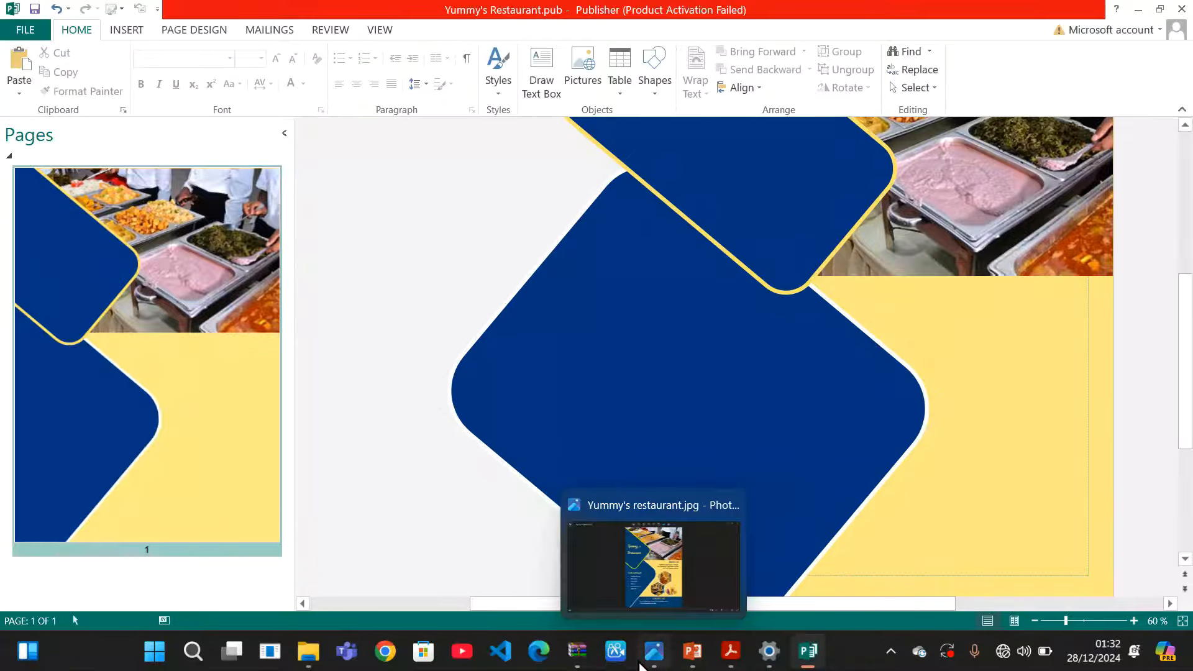
left_click(666, 567)
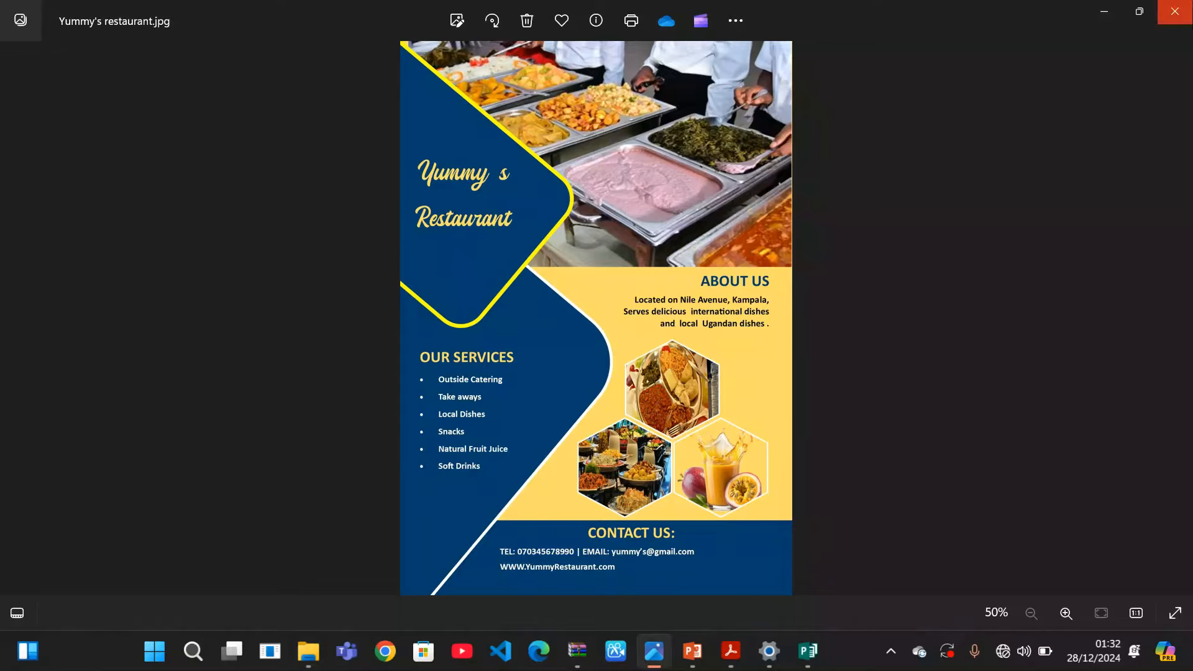
left_click(1103, 12)
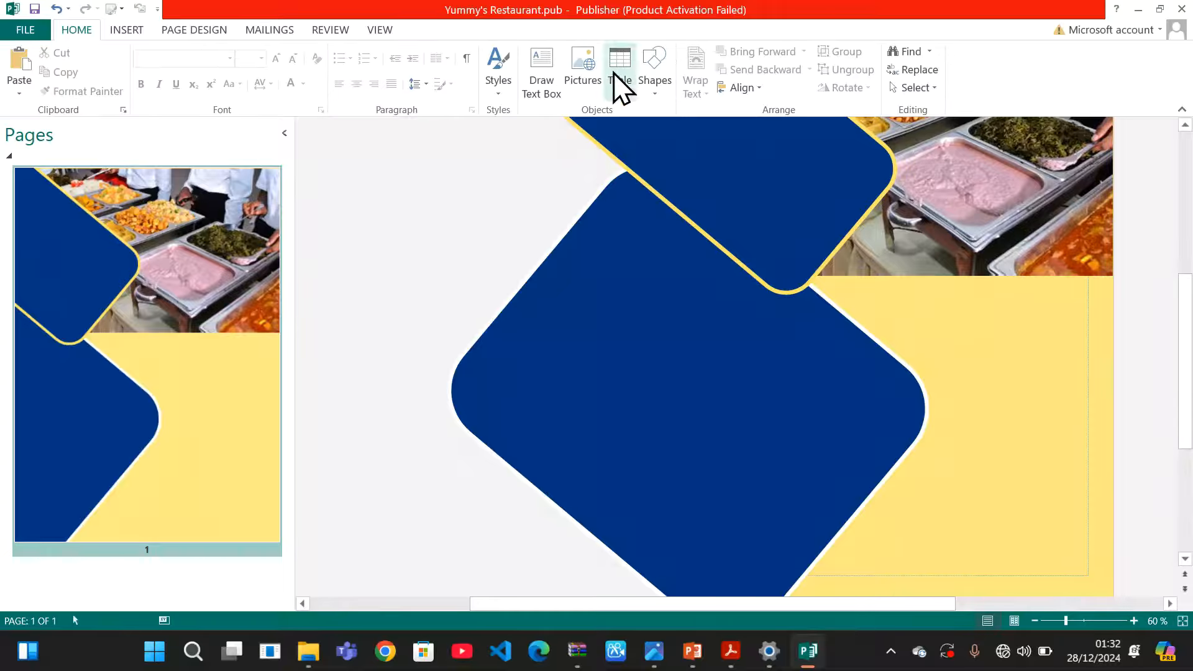
Draw a text box in the yellow area just below the buffet photo
left_click(123, 29)
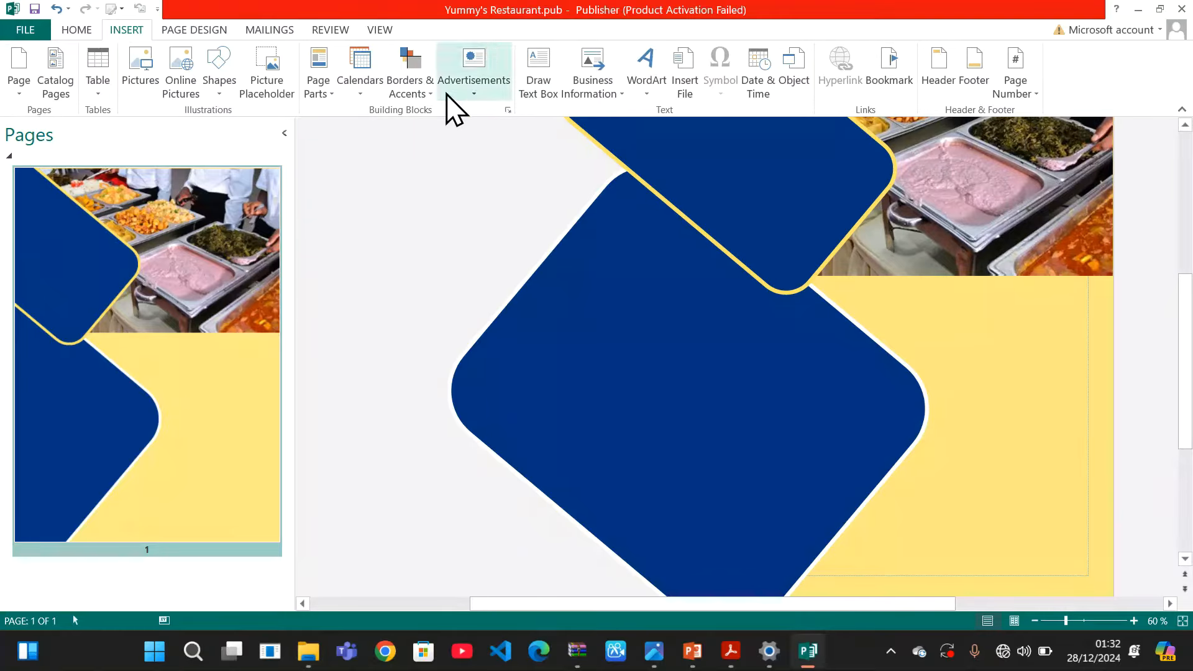
left_click(541, 87)
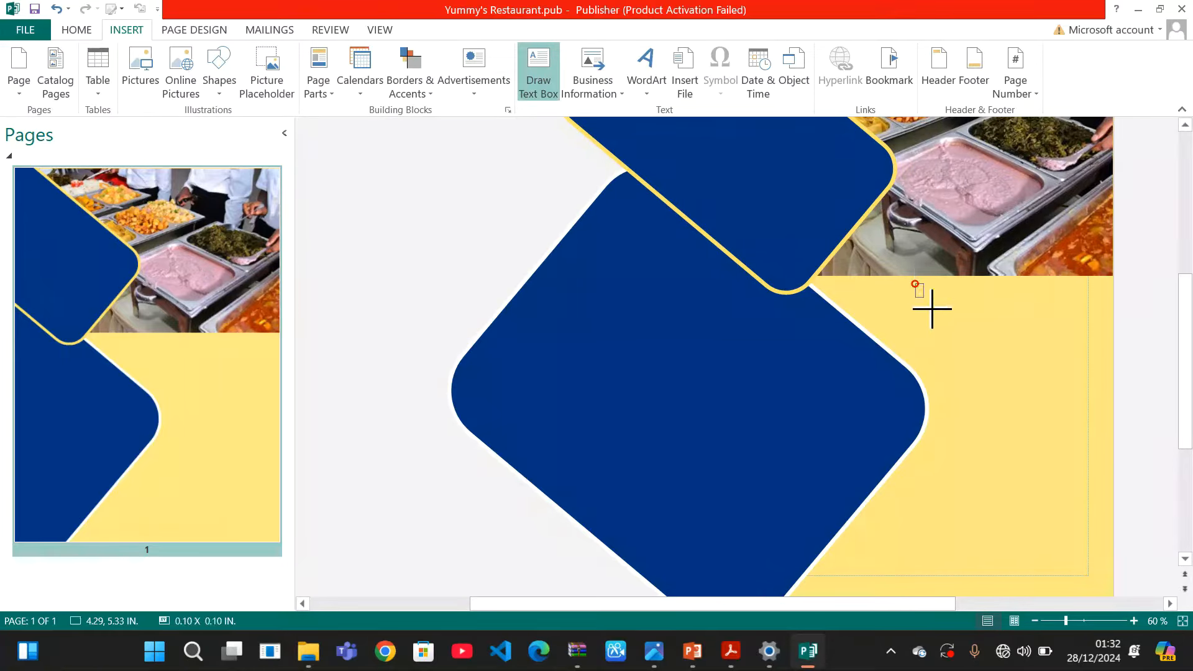
mouse_move(931, 308)
left_mouse_down()
mouse_move(1000, 346)
mouse_move(1094, 367)
left_mouse_up()
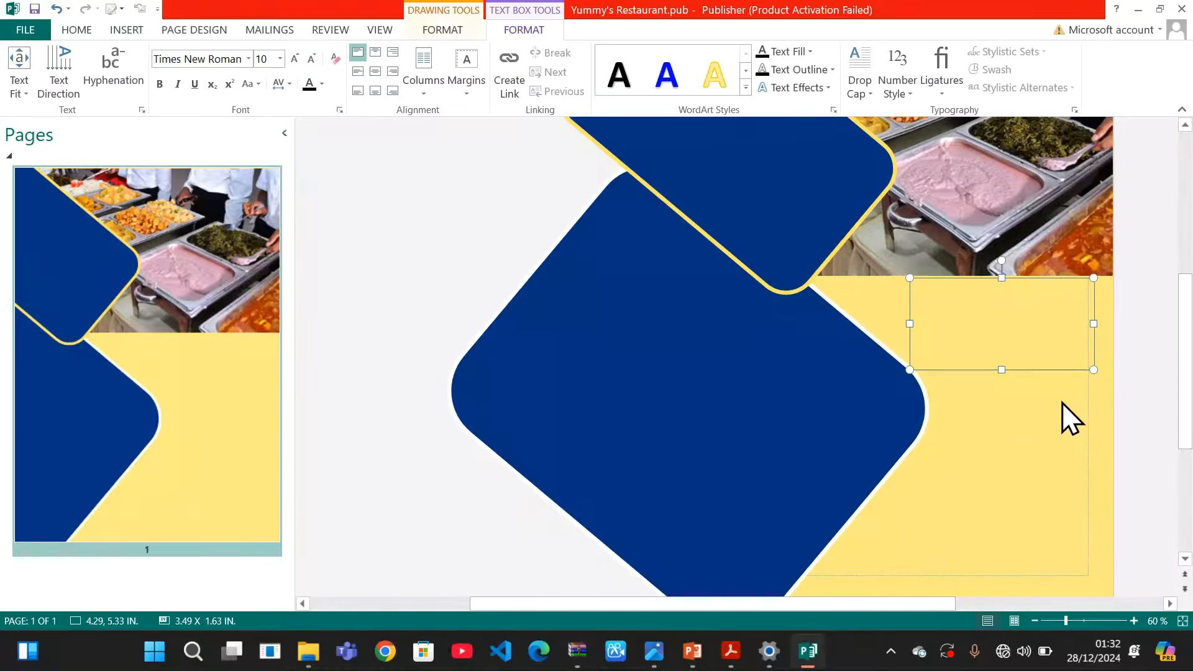
Compare with the reference PDF, then place the insertion point in the empty text box
mouse_move(811, 660)
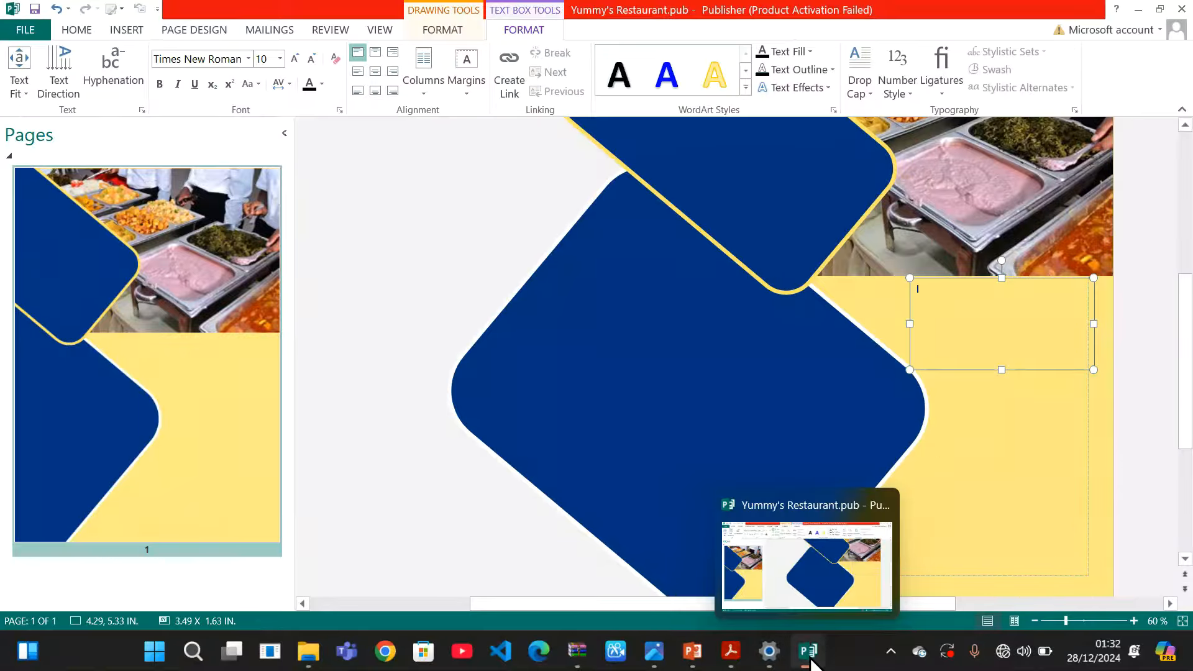
mouse_move(695, 665)
mouse_move(730, 658)
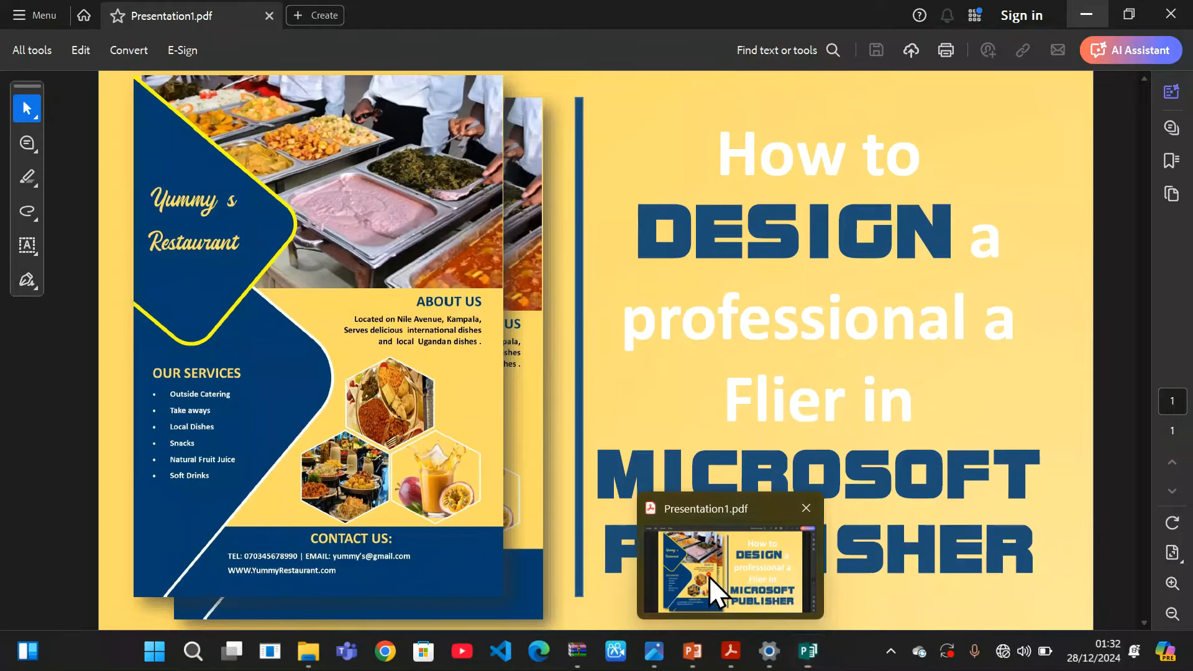
left_click(709, 576)
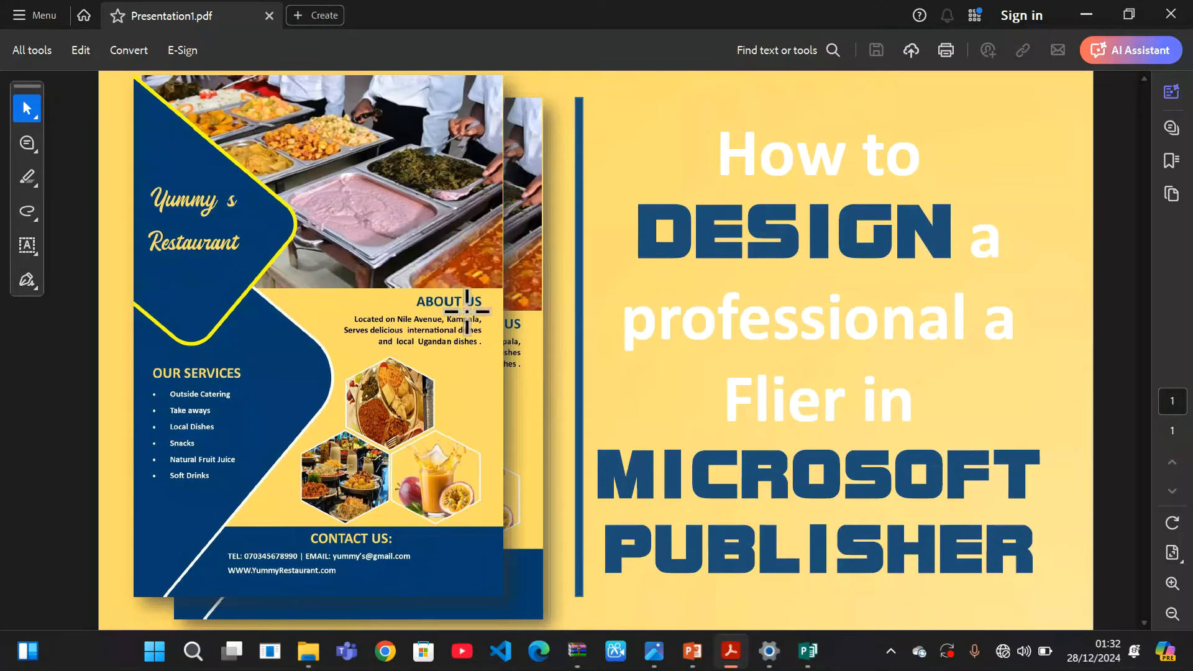
mouse_move(735, 655)
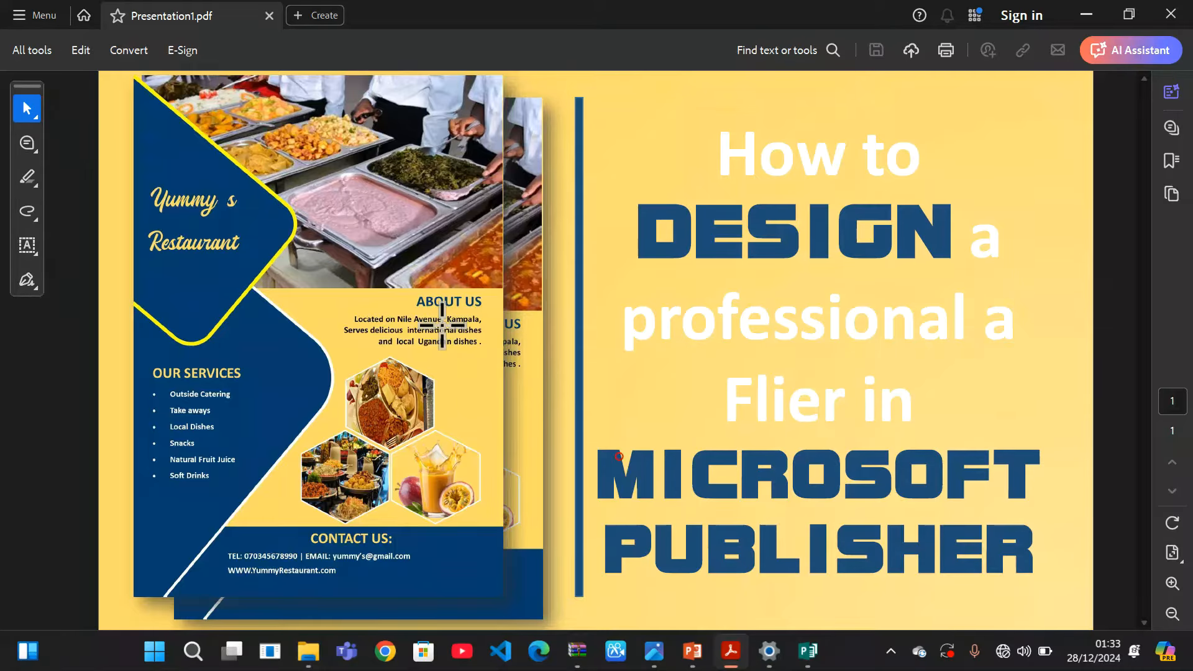
left_click(440, 326)
left_click(770, 343)
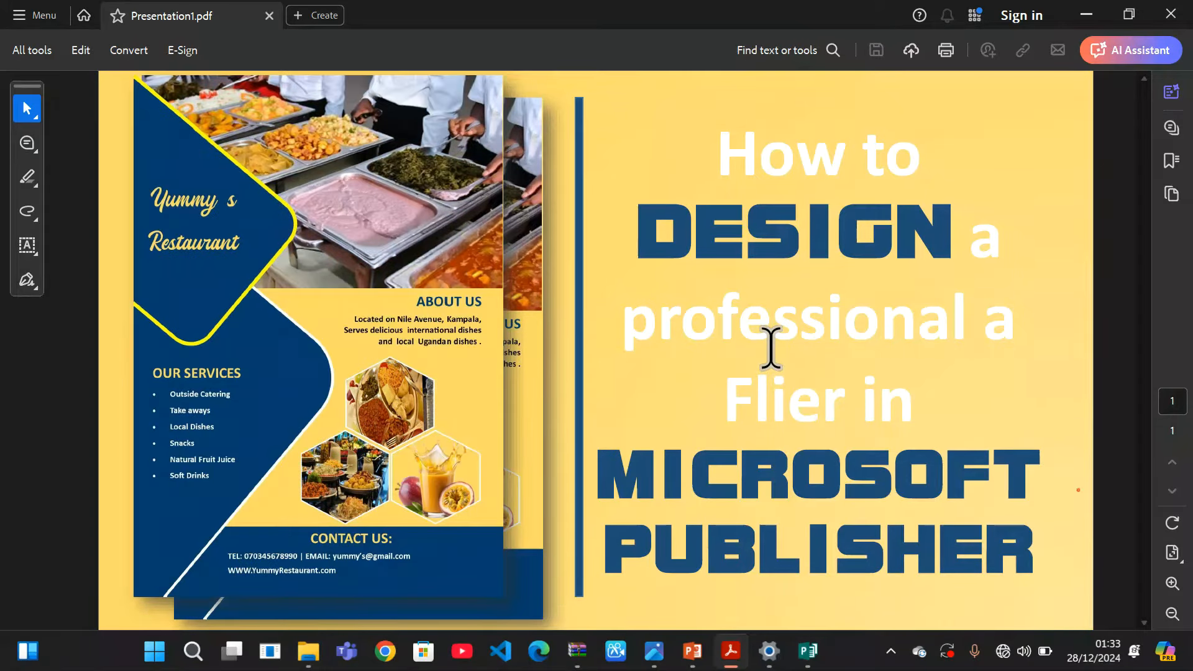
left_click(1085, 13)
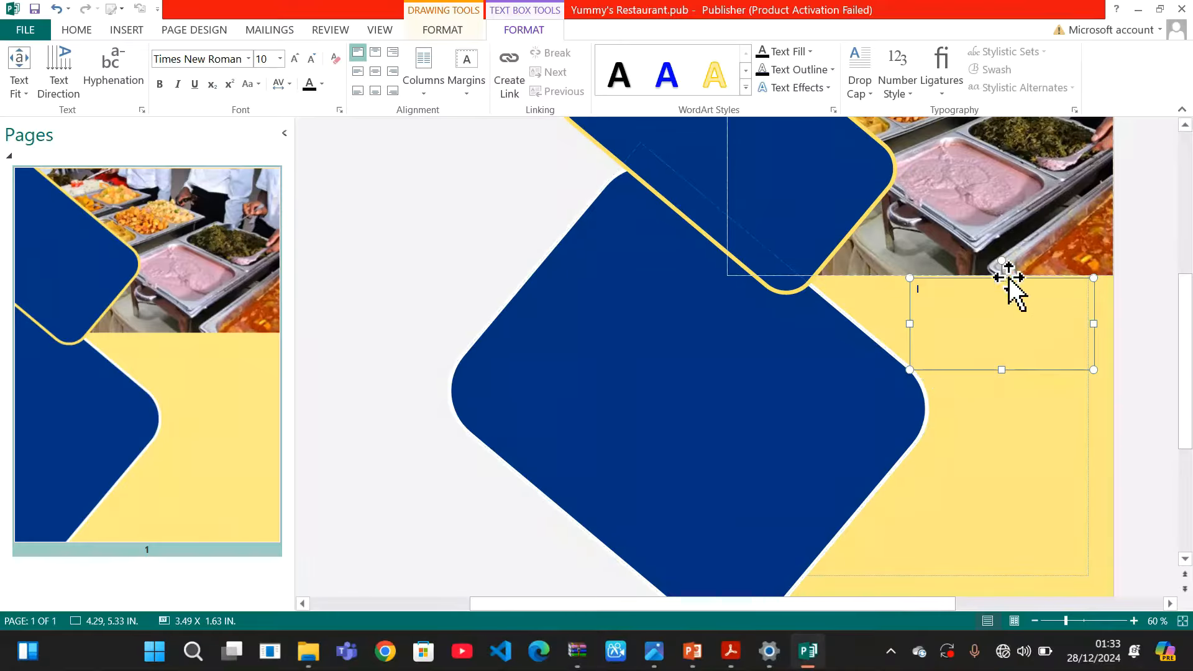
left_click(985, 293)
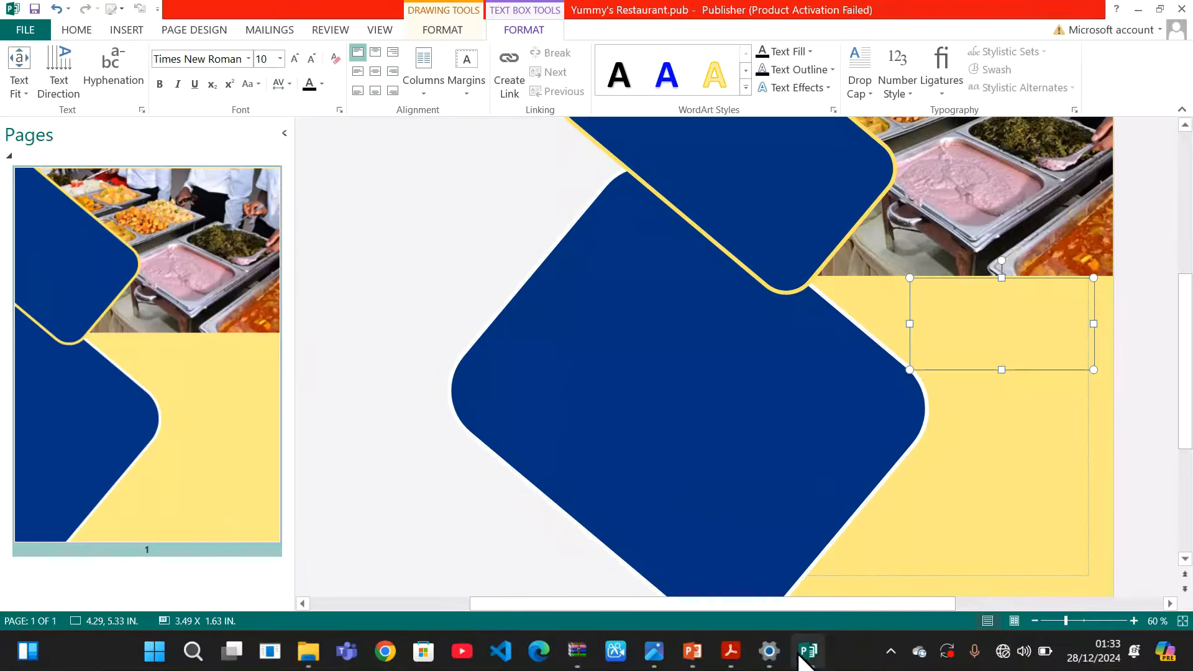
Switch between the flier and the reference PDF to check the layout again
mouse_move(808, 651)
left_click(785, 590)
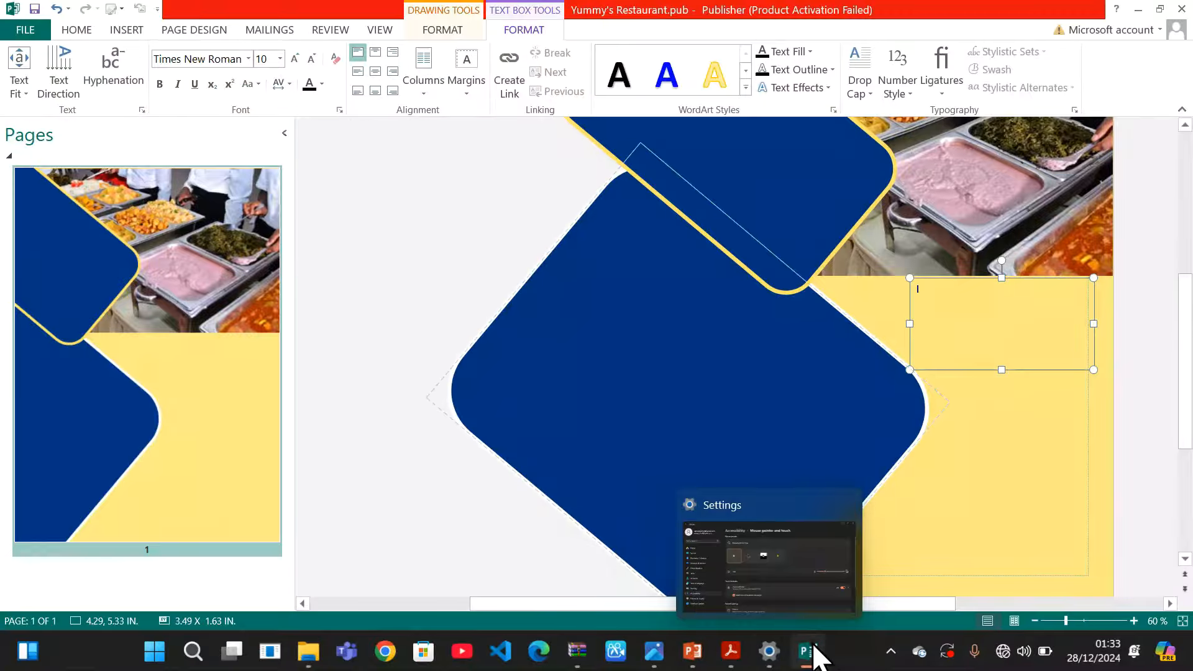
mouse_move(817, 651)
left_click(789, 593)
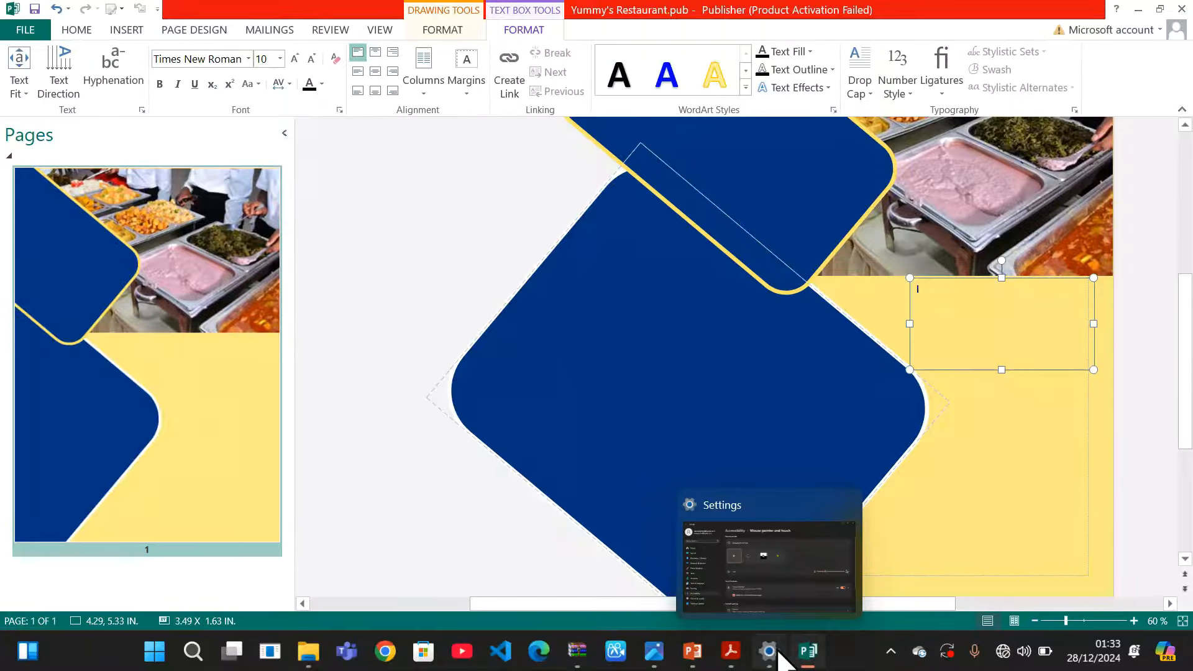
mouse_move(808, 653)
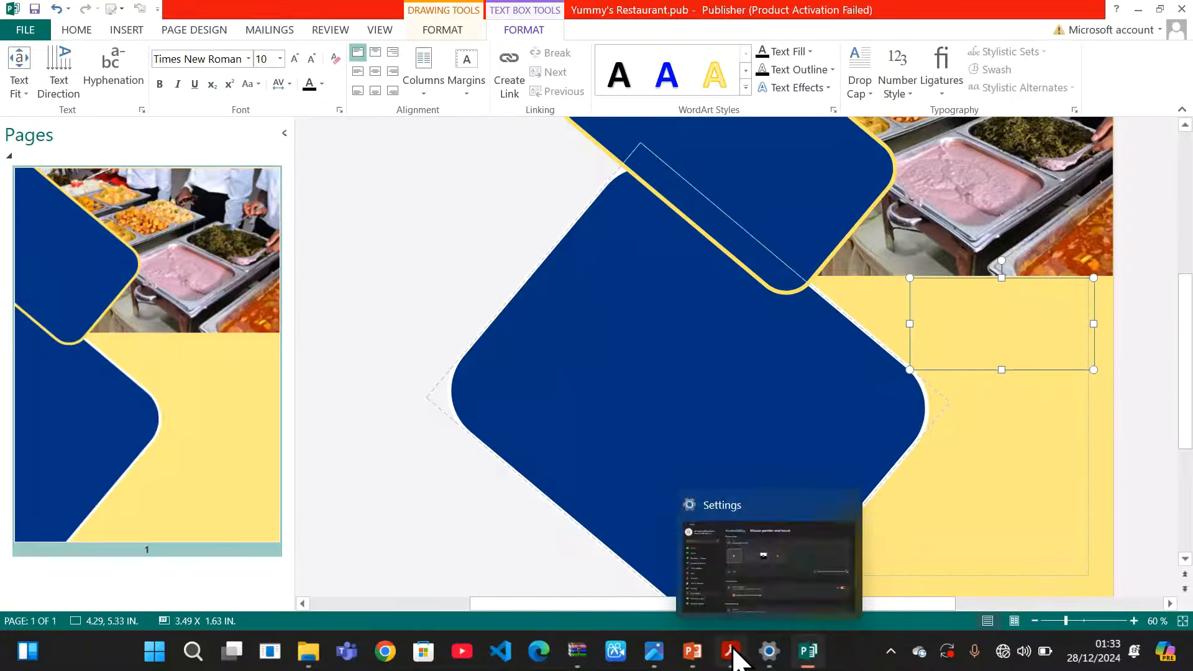
left_click(729, 580)
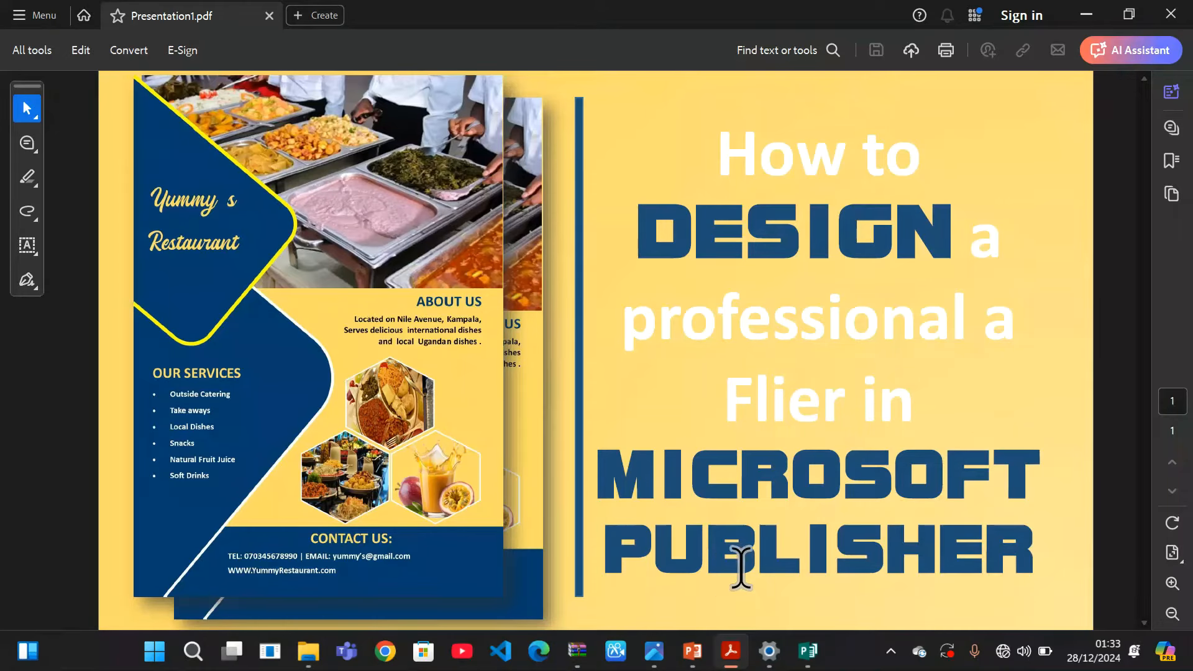
mouse_move(811, 646)
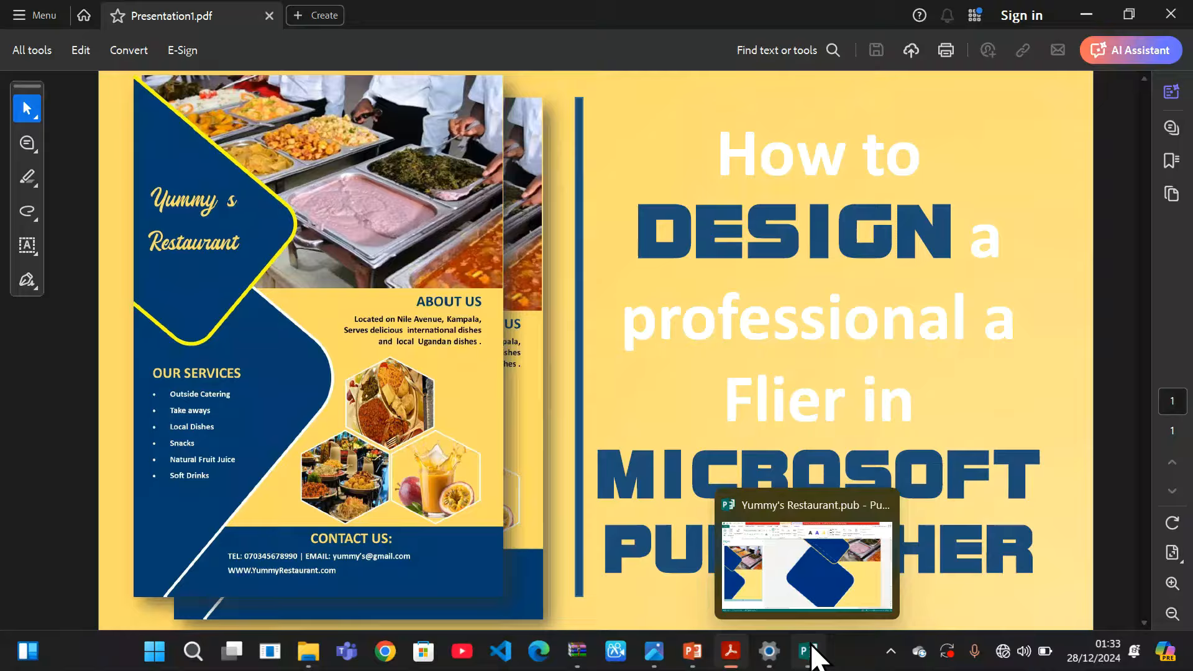
left_click(836, 559)
Type the heading ABOUT US in capitals and set it to 16 pt
key("Caps_Lock")
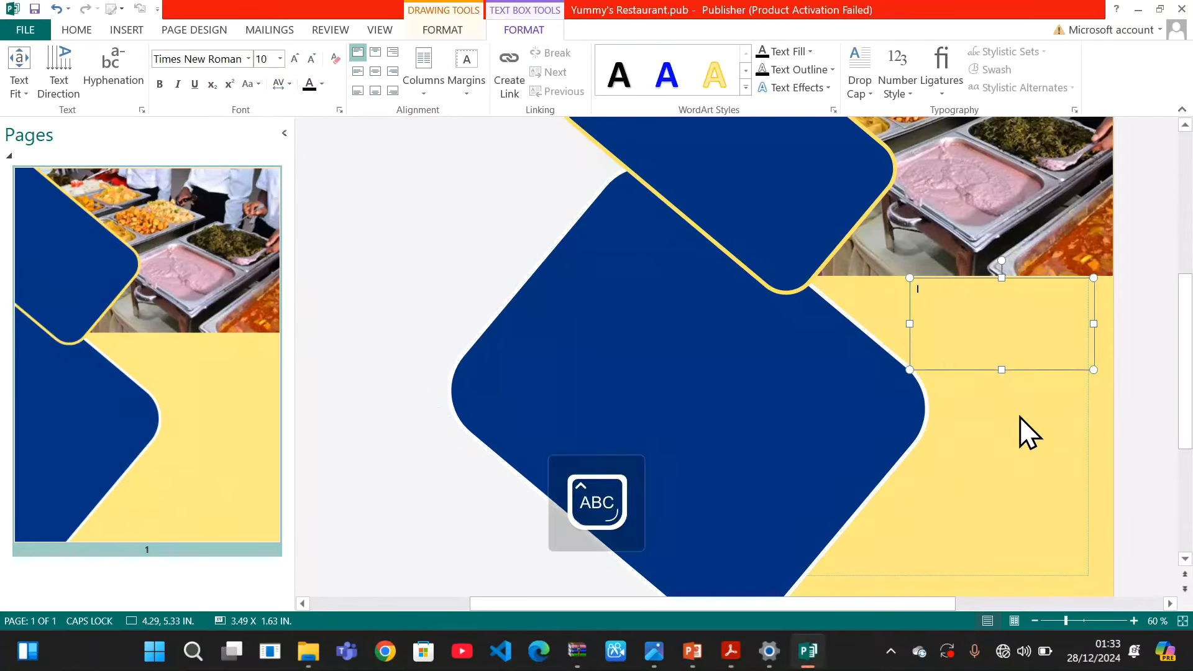
type("ABOUT ")
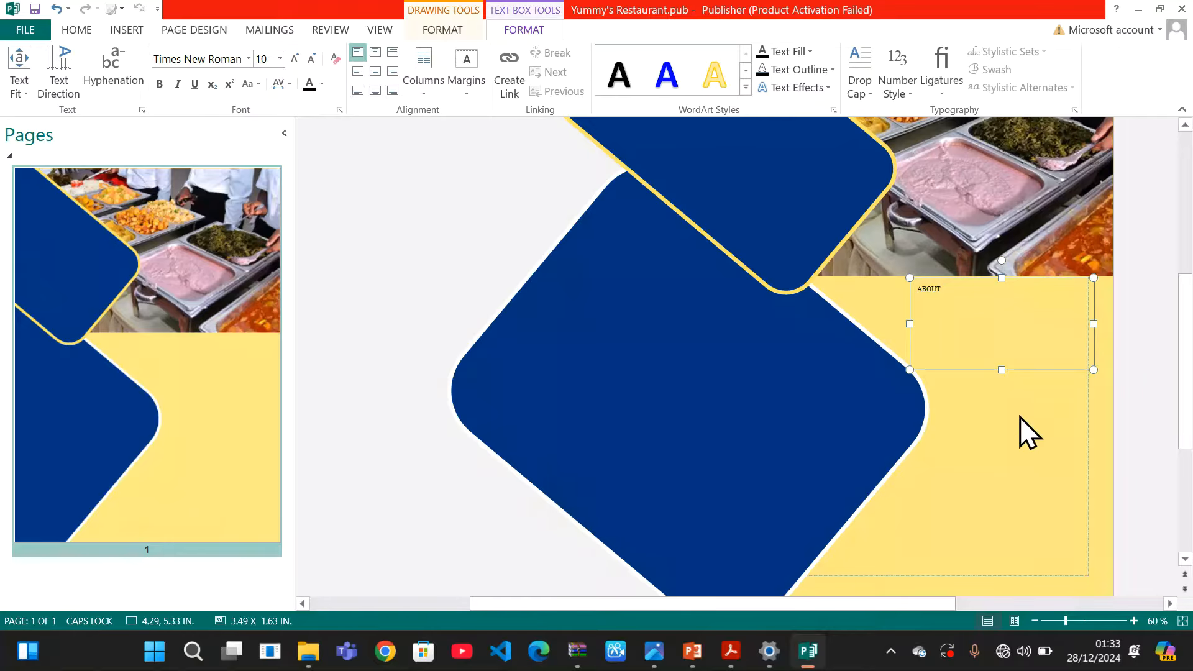
type("US")
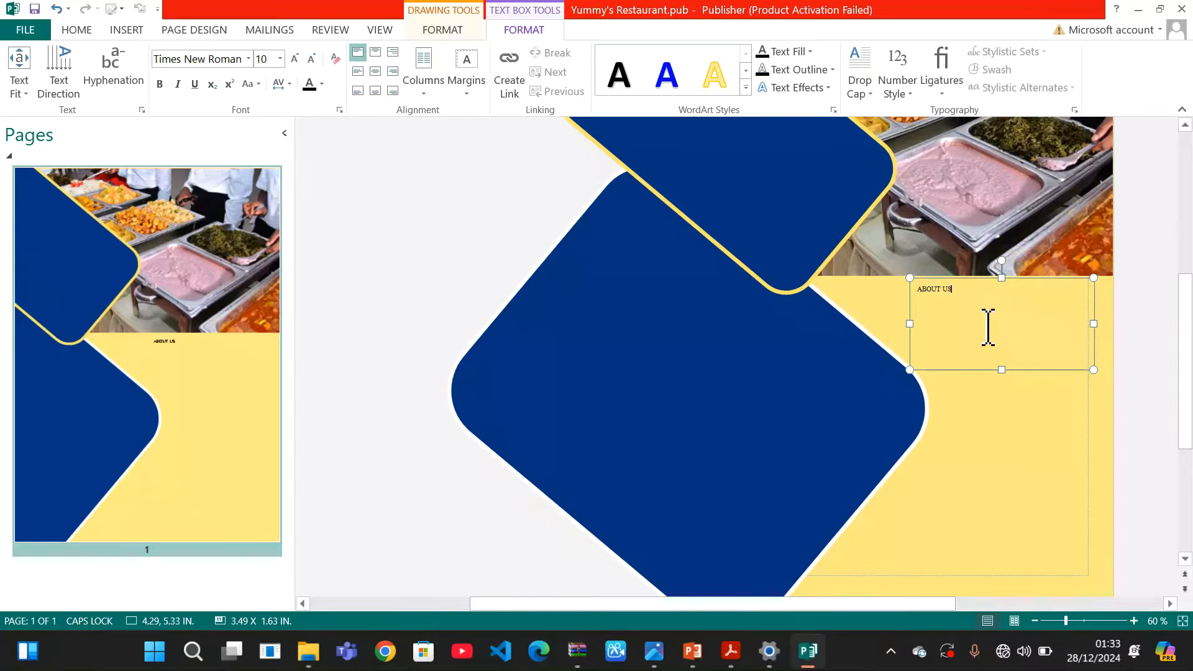
left_click_drag(974, 299, 910, 302)
left_click(280, 59)
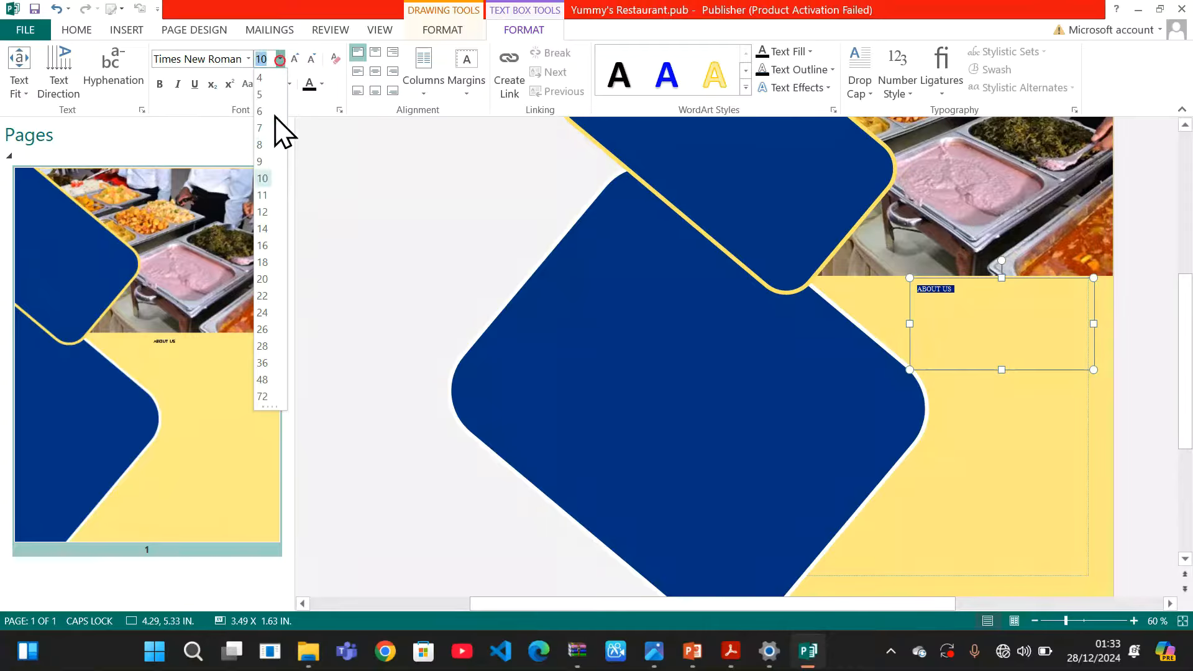
left_click(271, 247)
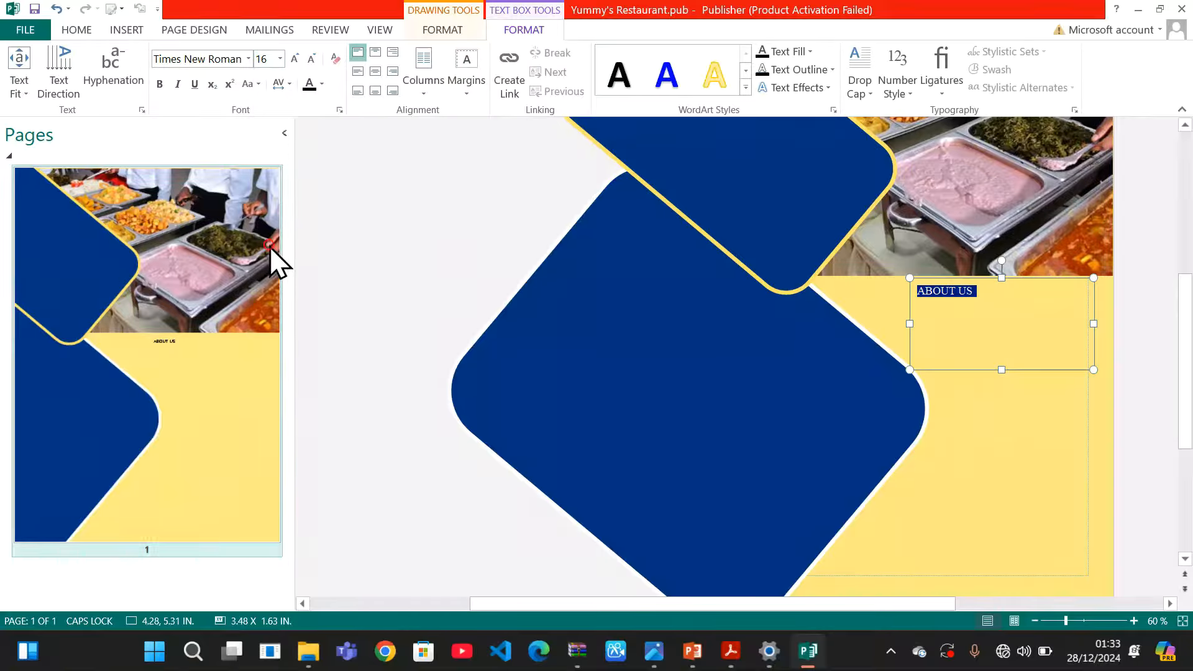
left_click(976, 303)
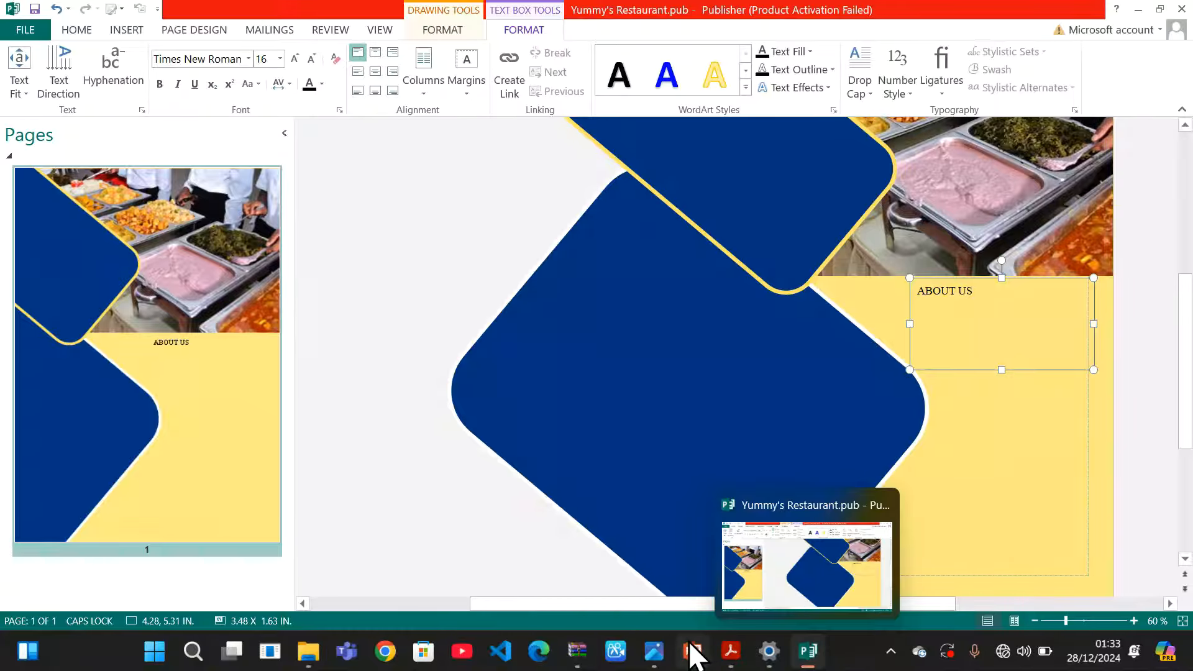
Compare the heading with the reference PDF and bring the flier window back
mouse_move(732, 653)
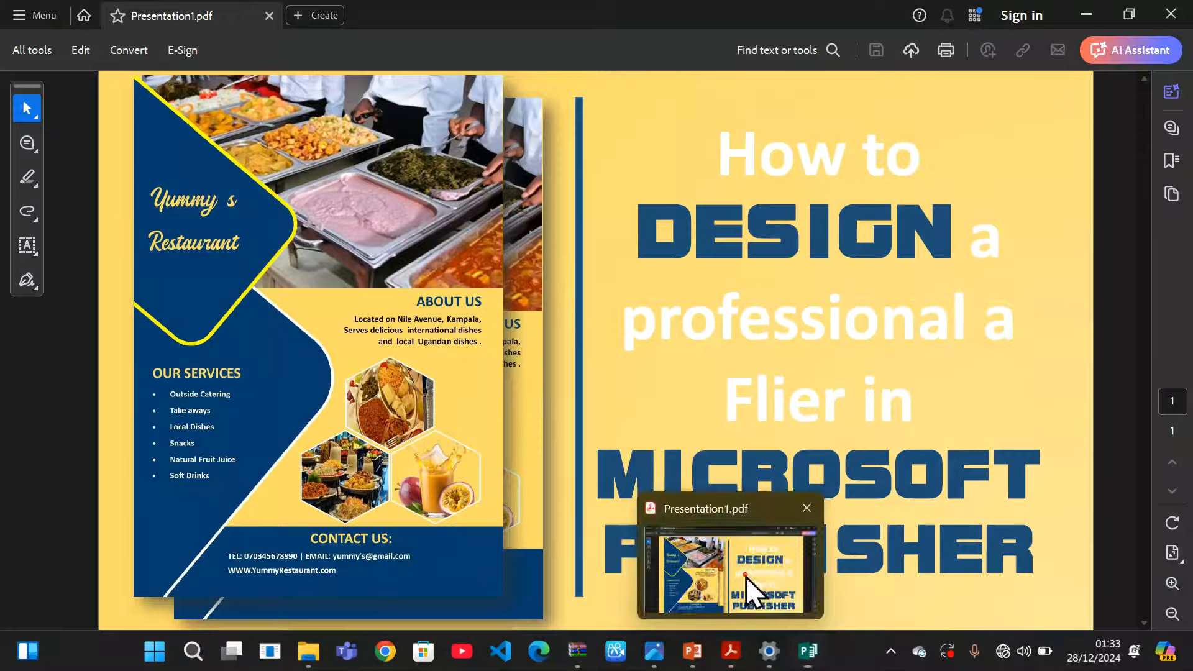
left_click(745, 576)
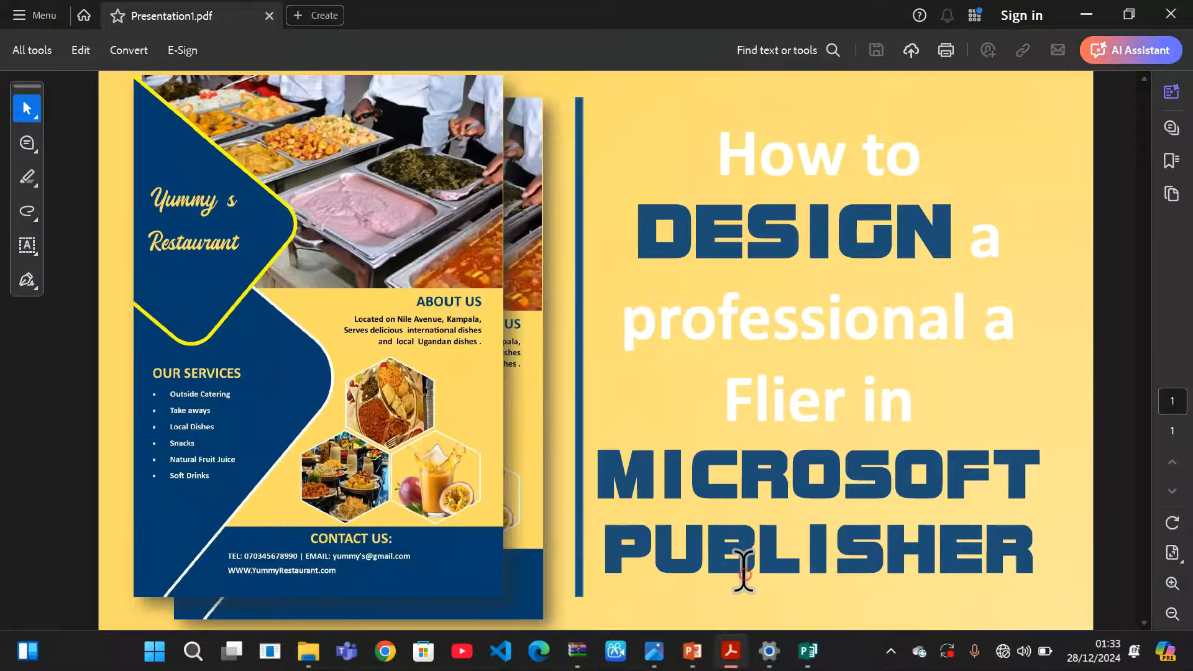
left_click(1096, 32)
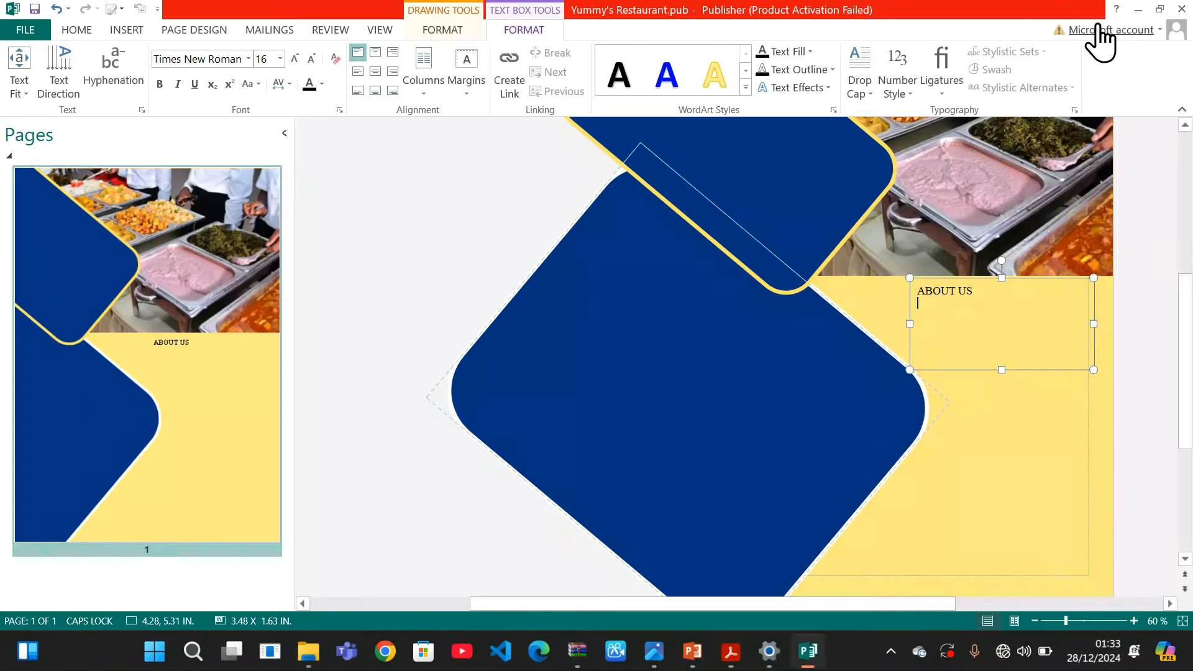
left_click(1135, 9)
mouse_move(1139, 19)
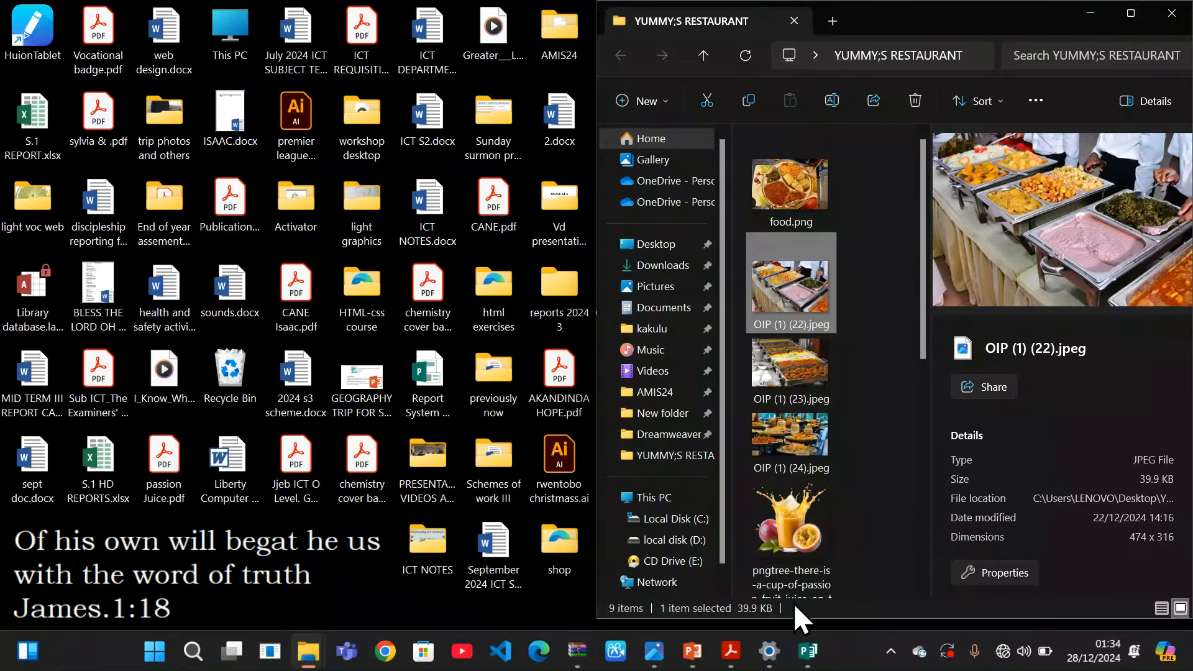
mouse_move(807, 650)
left_click(830, 532)
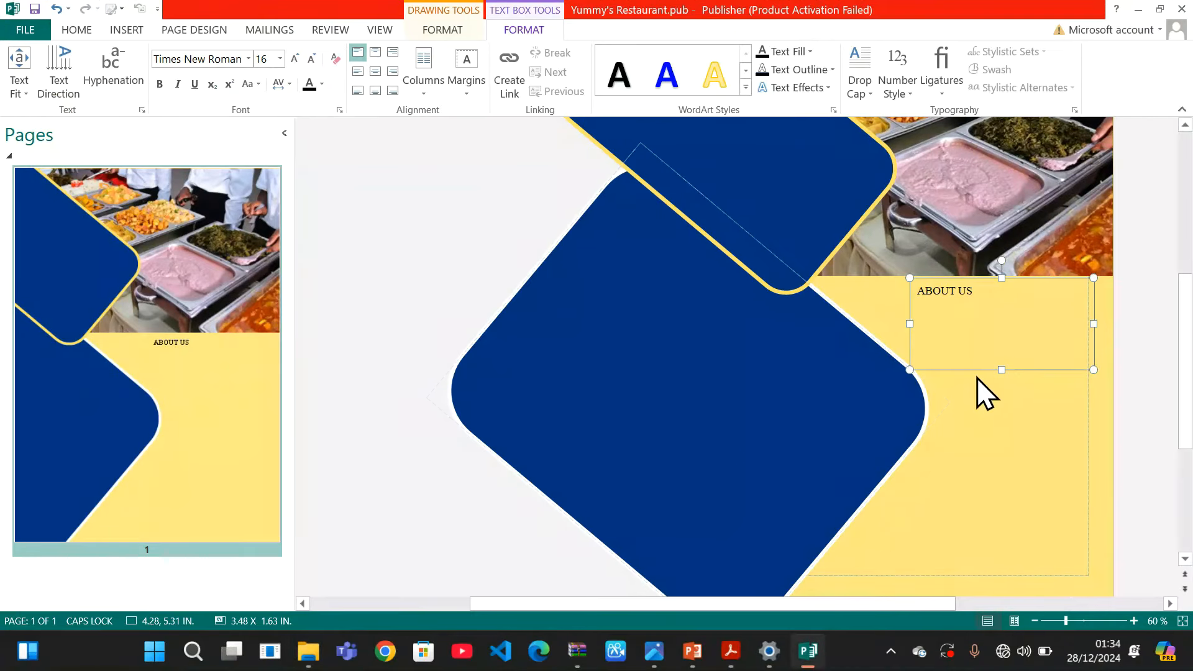
Place the insertion point below ABOUT US and check the reference PDF again
left_click(981, 346)
mouse_move(809, 653)
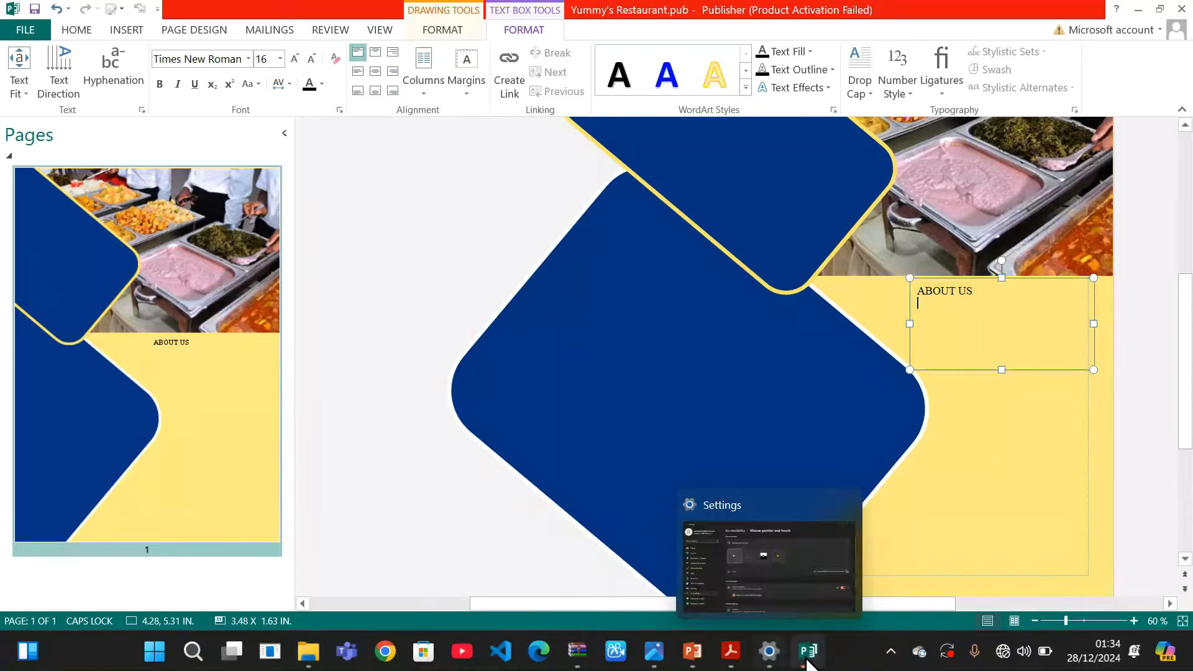
mouse_move(734, 665)
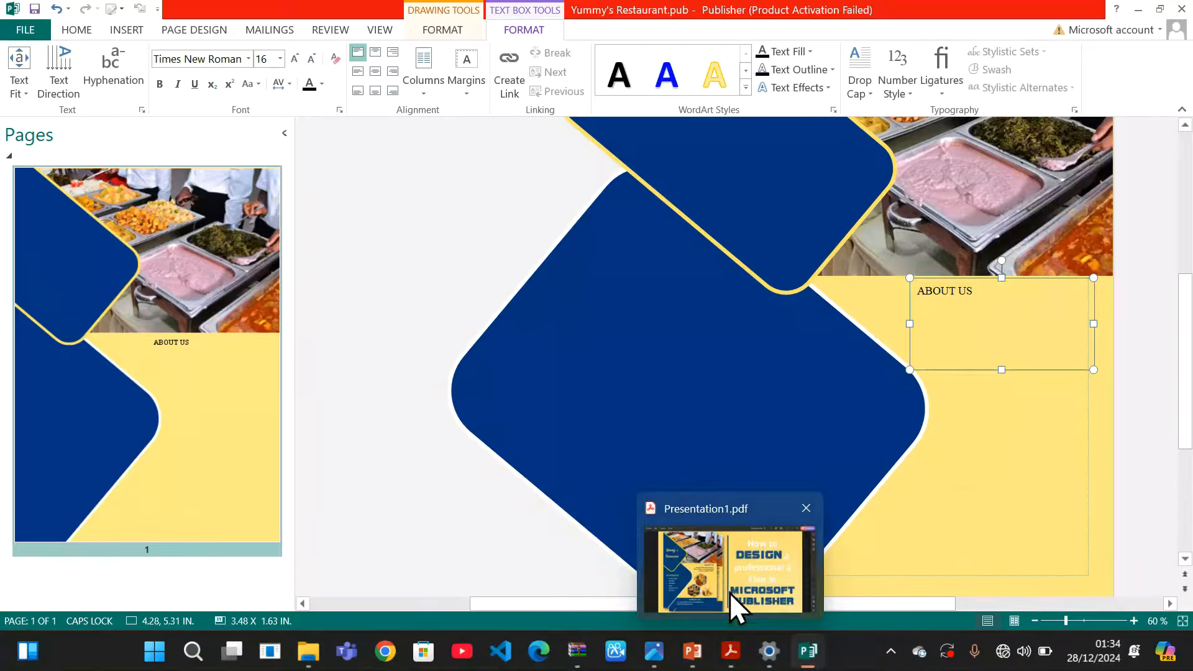
left_click(732, 577)
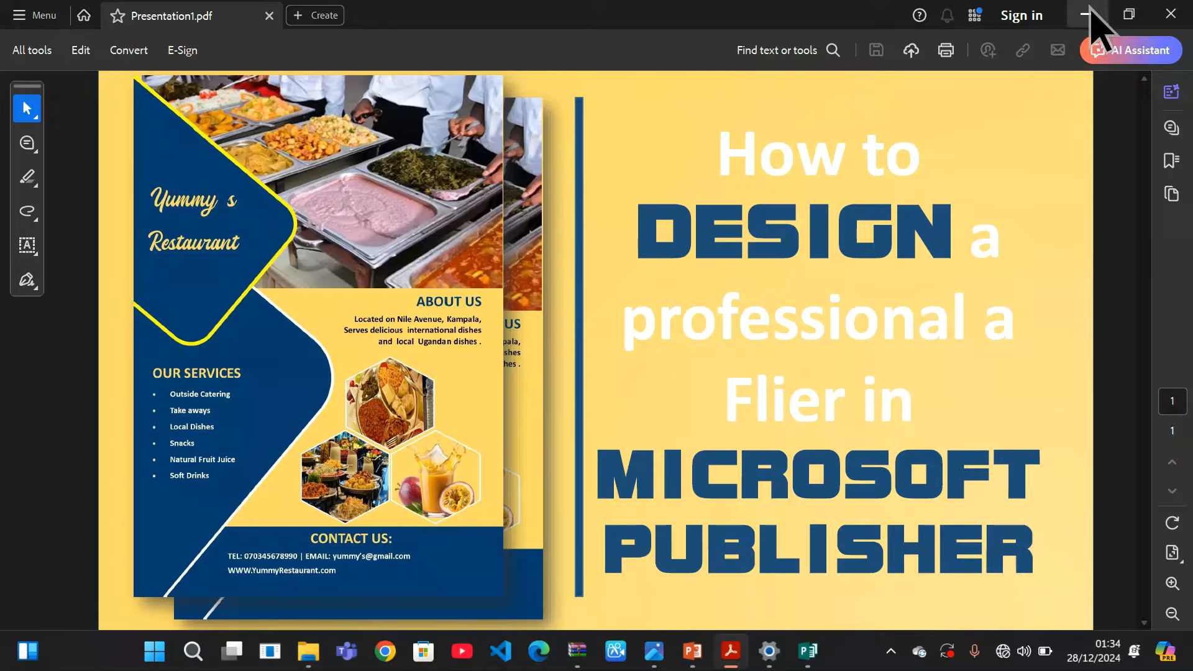
left_click(1088, 13)
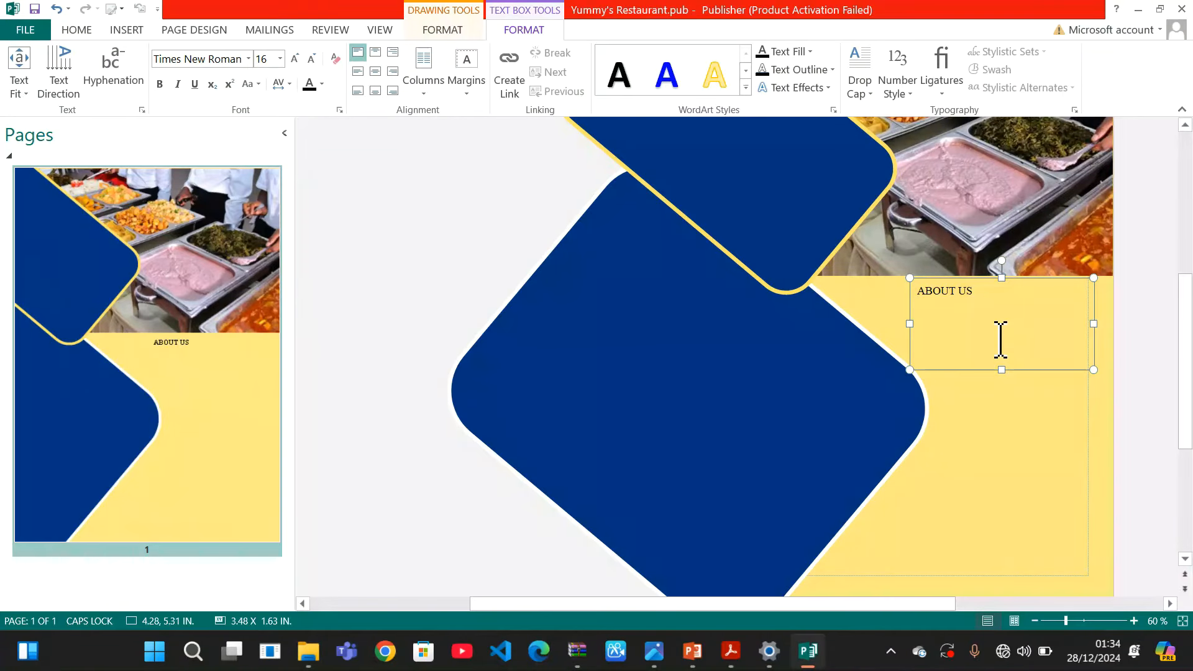
Type 'Located on Nile Avenue Kampala.' under the heading, fixing the typo
key("Caps_Lock")
type("oca")
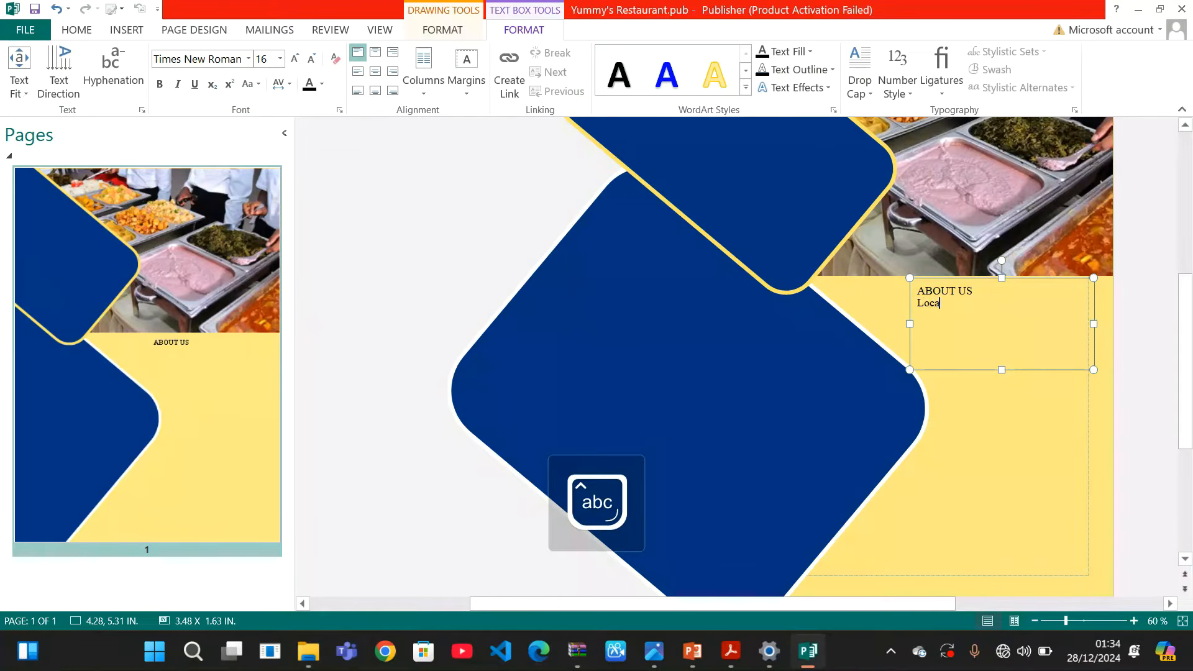
type("ted on Nil")
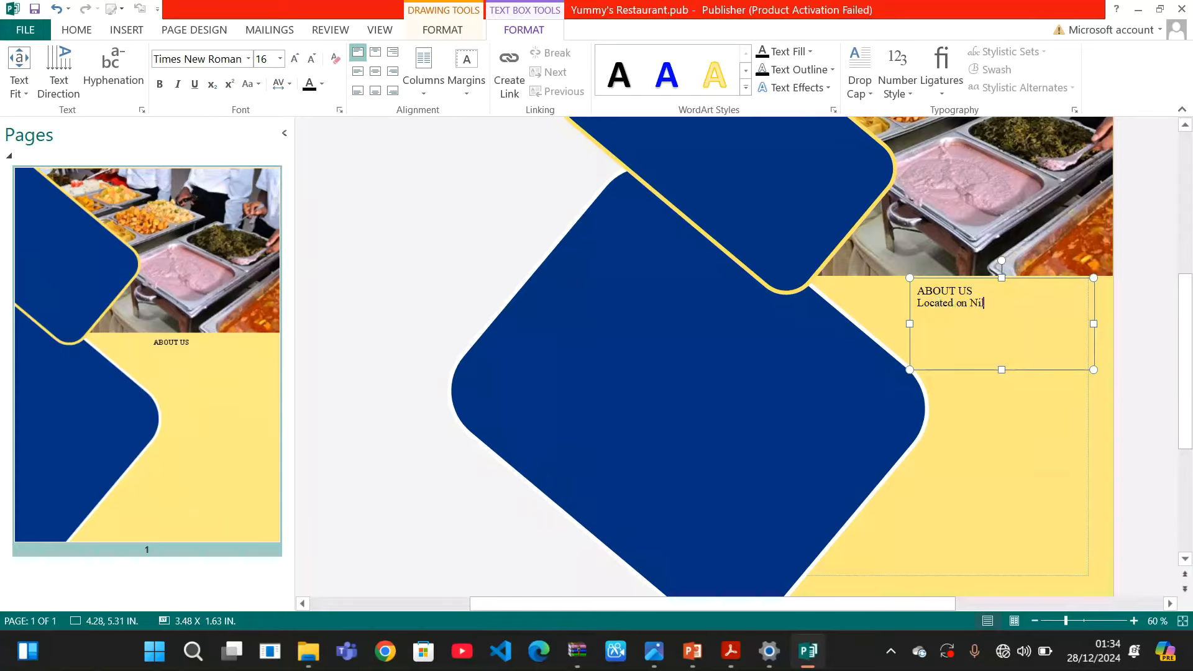
type("r")
key("BackSpace")
type("e Avenue Kampala.")
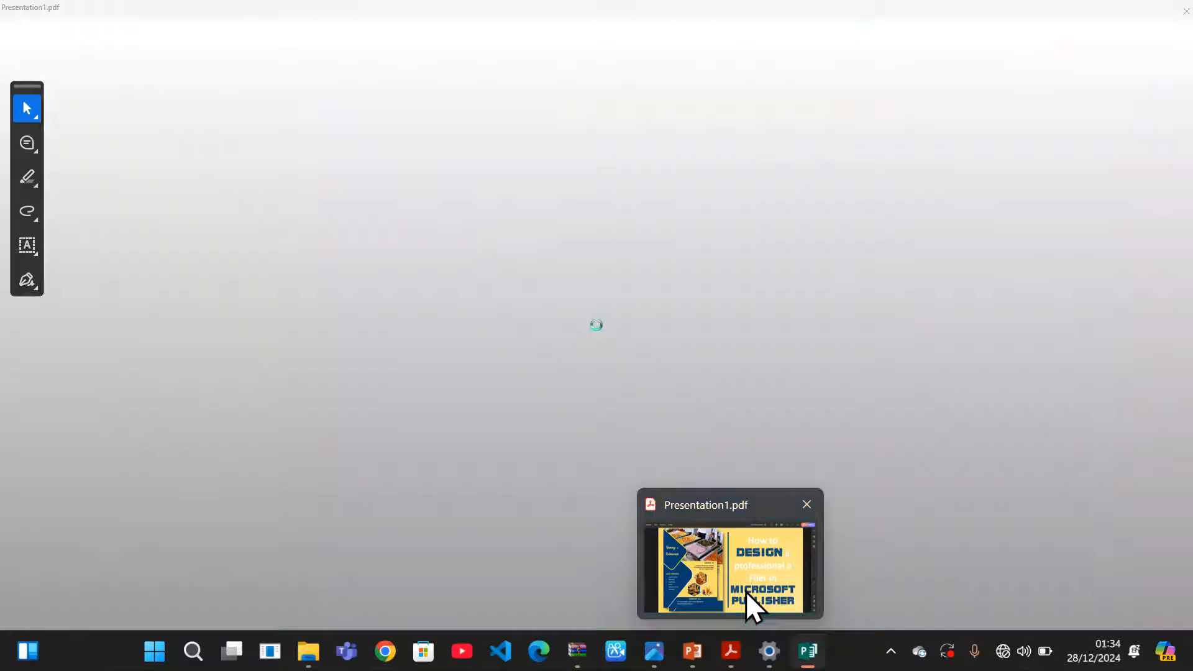
left_click(745, 591)
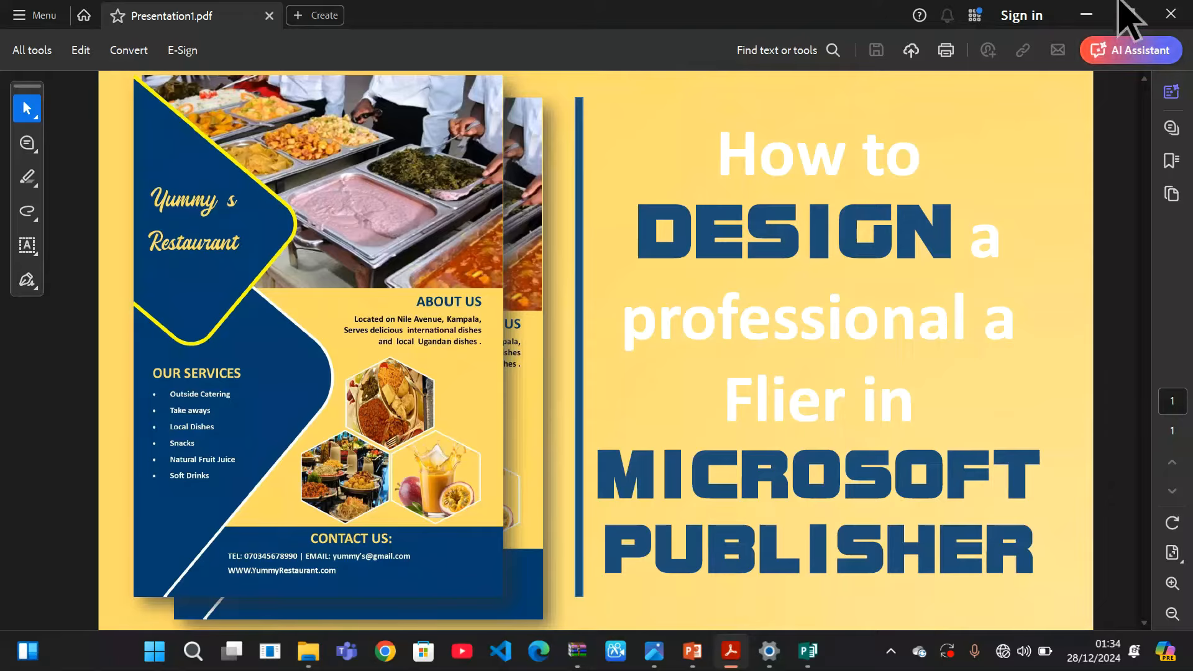
left_click(1086, 14)
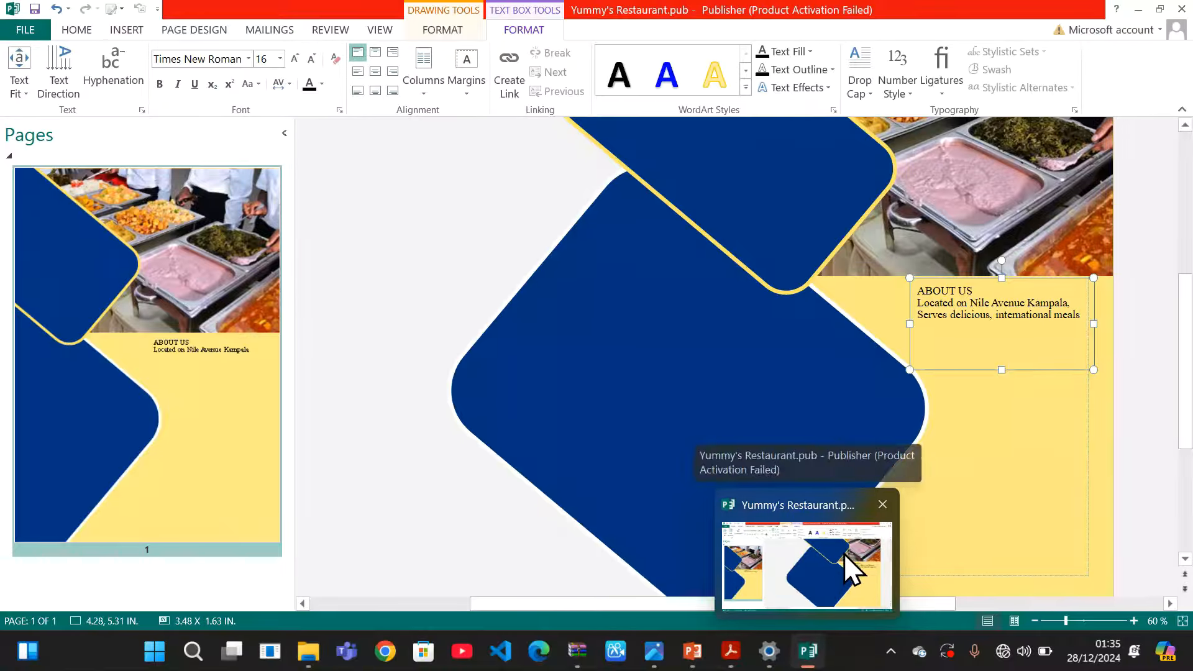
Add the line 'And local Ugandan' and align the whole text block bottom right
mouse_move(730, 652)
left_click(748, 564)
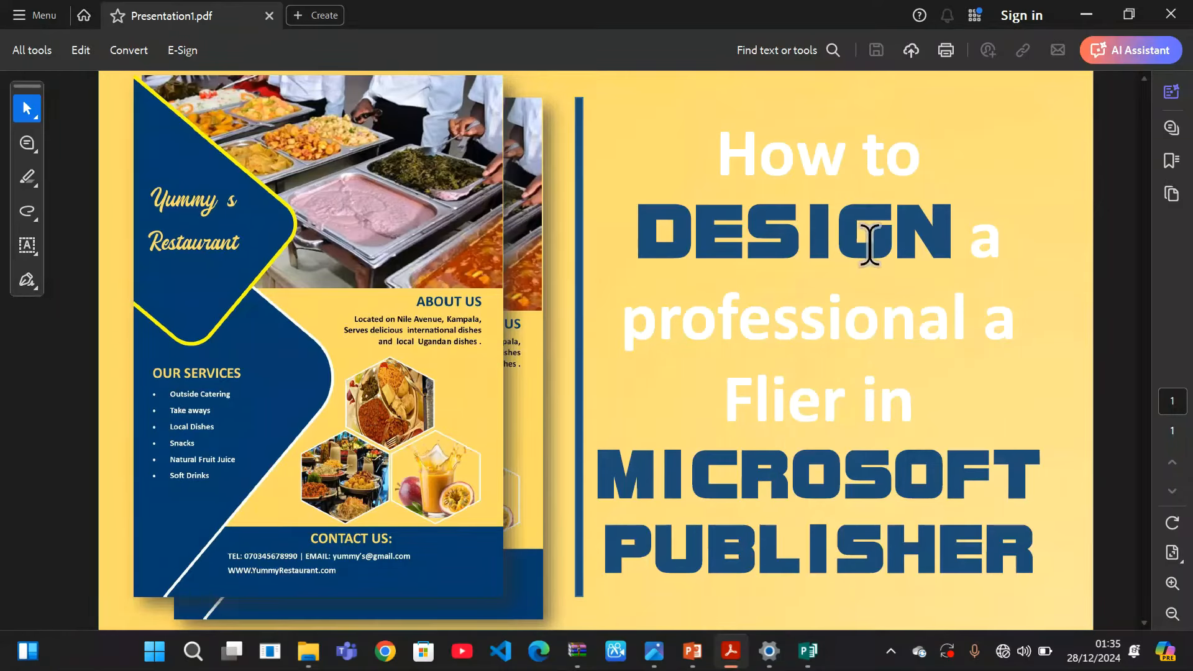
left_click(1088, 19)
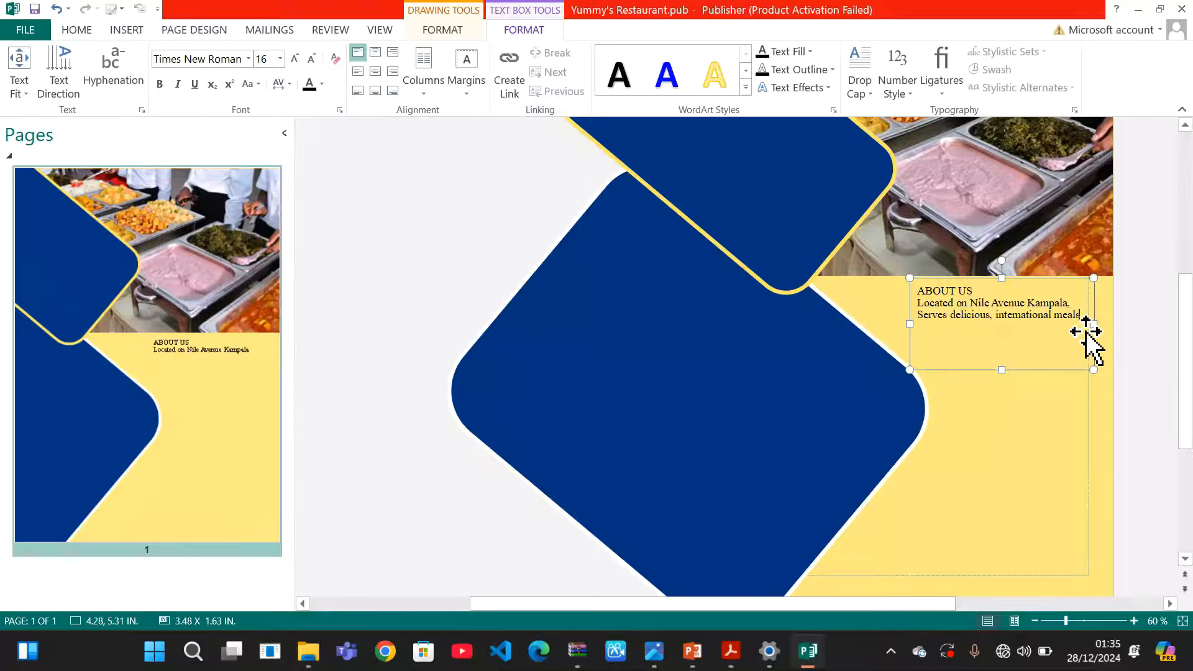
key("Return")
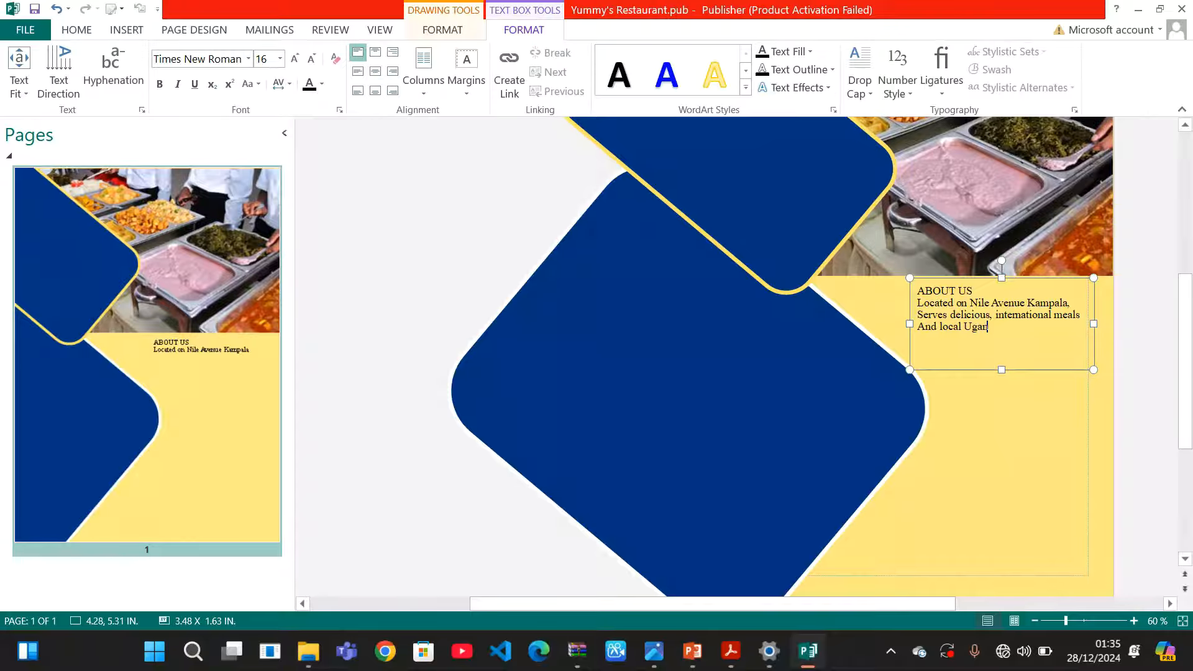
type("And local Ugandan Dishes")
left_click_drag(1056, 324, 911, 290)
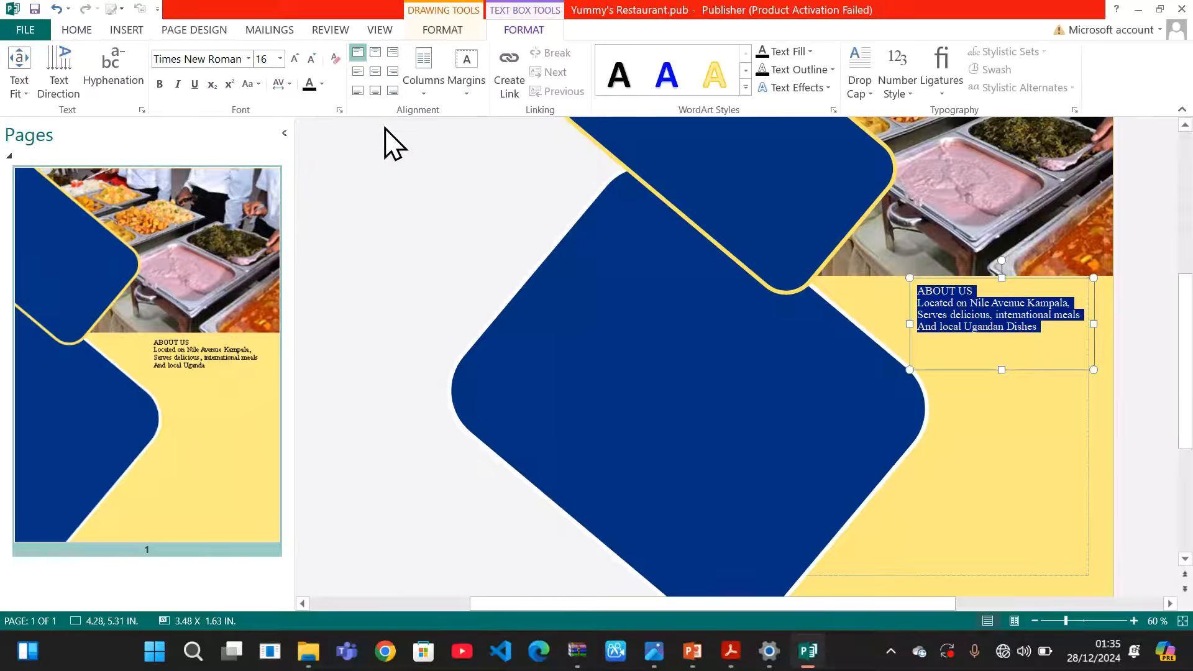
left_click(392, 91)
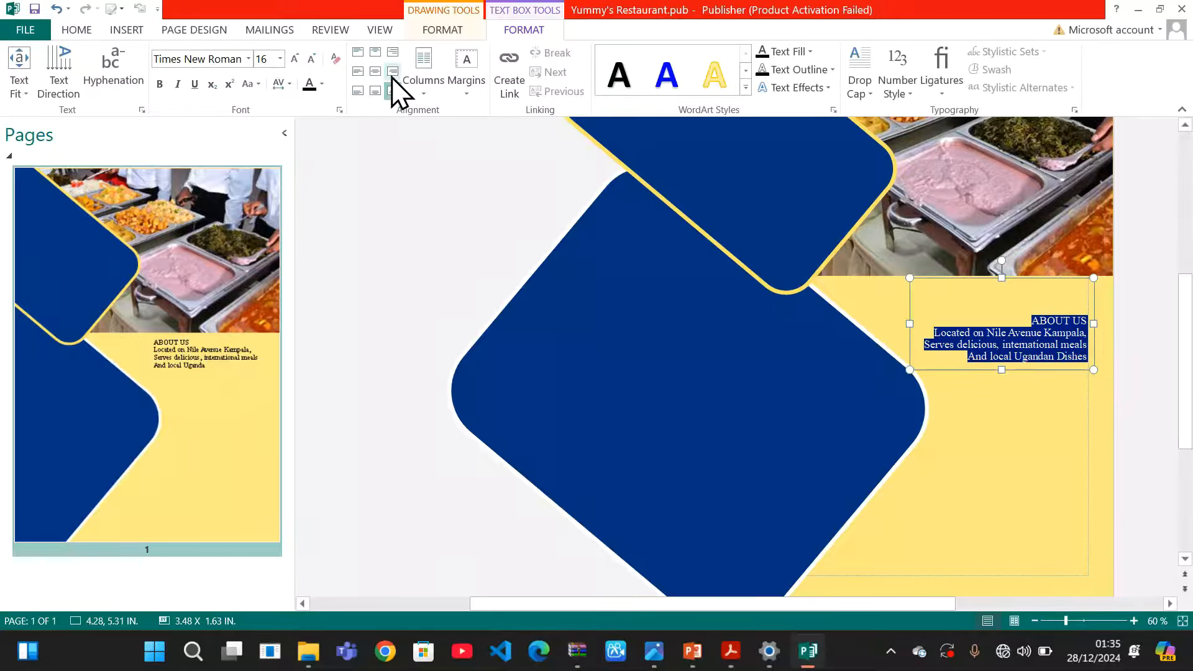
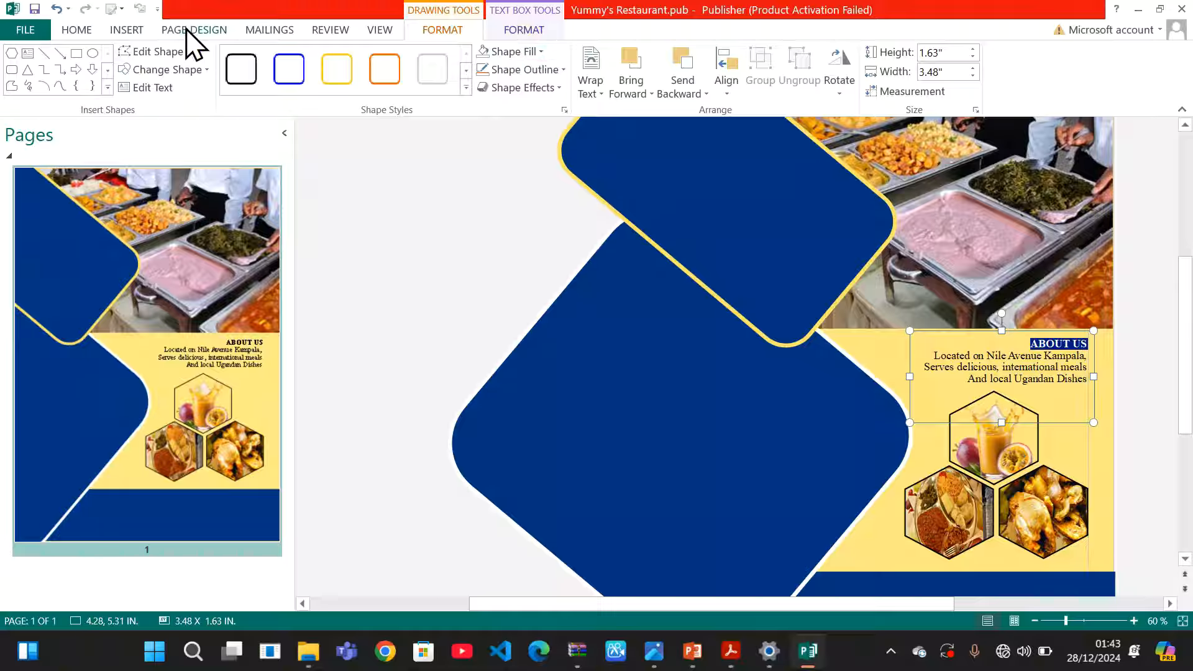
Colour the ABOUT US heading dark blue from the Home font colours, then deselect it
left_click(79, 31)
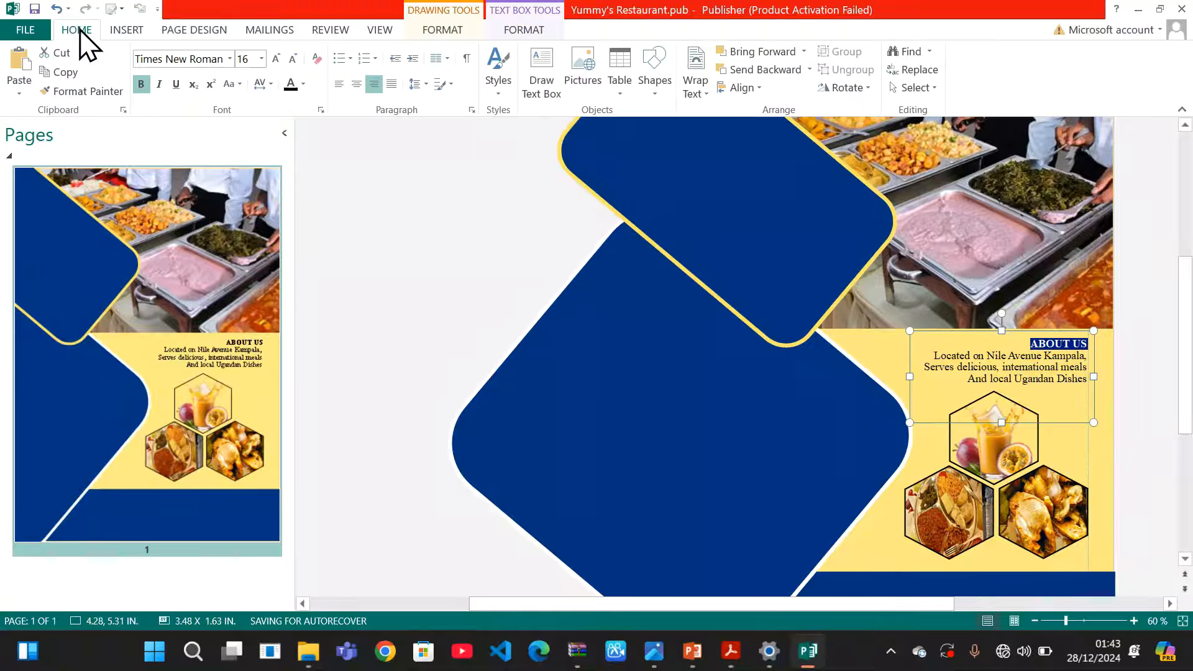
left_click(306, 87)
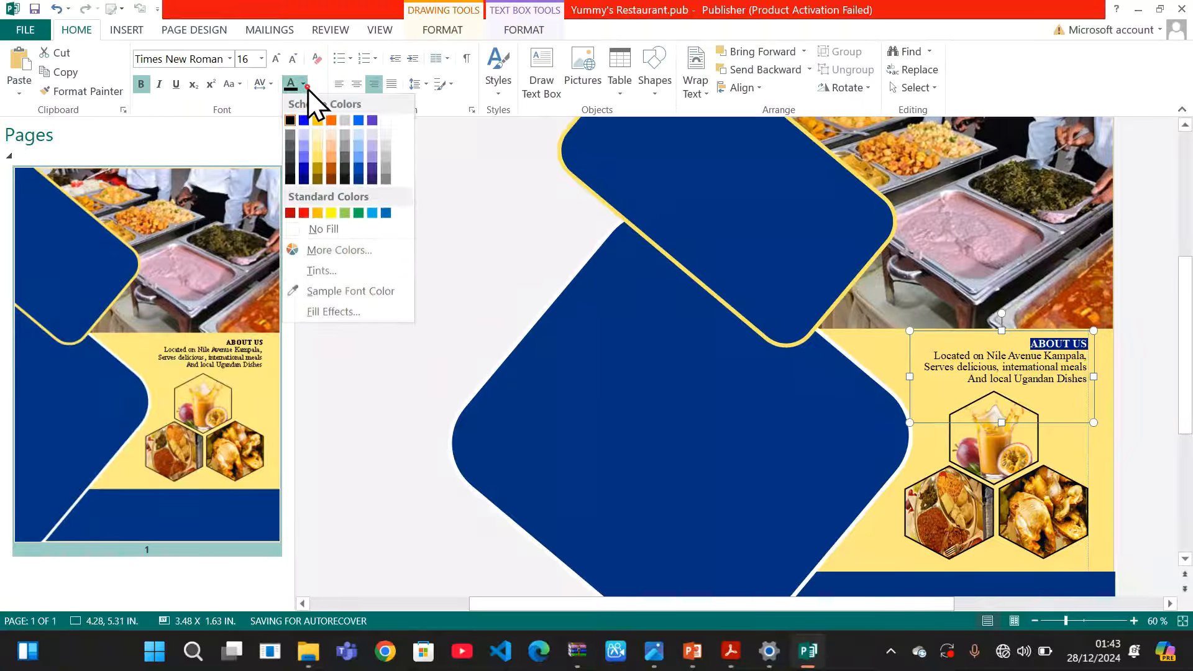
left_click(358, 179)
left_click(474, 304)
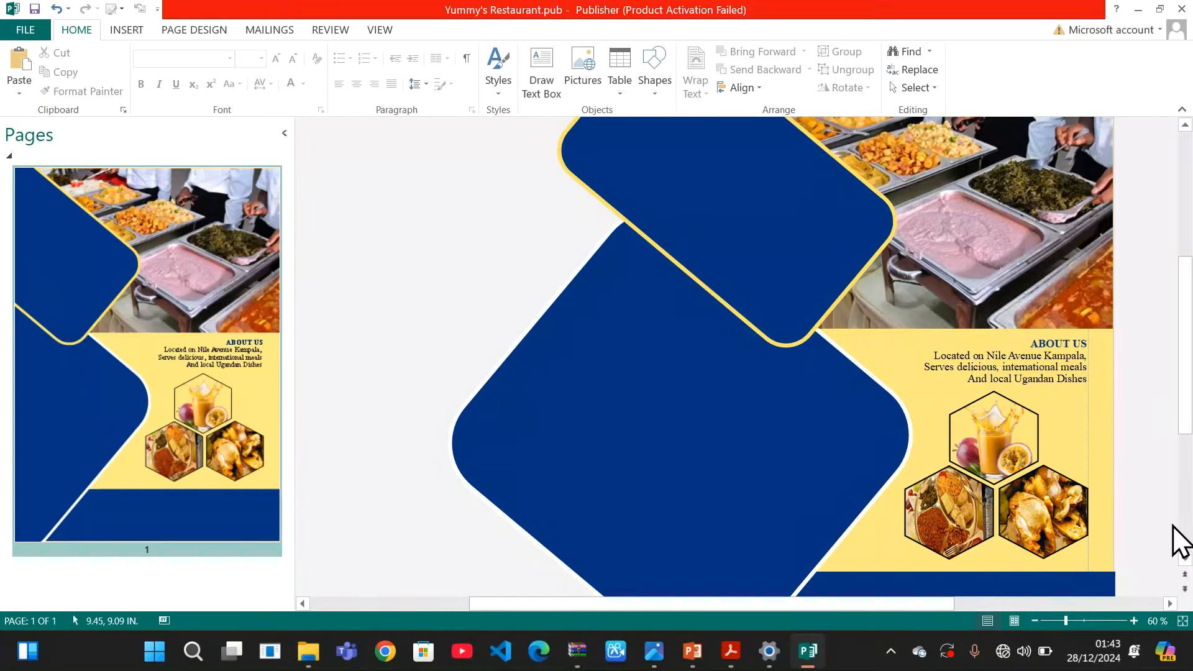
Give the three hexagon food photos a white, 3 pt shape outline
left_click(1009, 451)
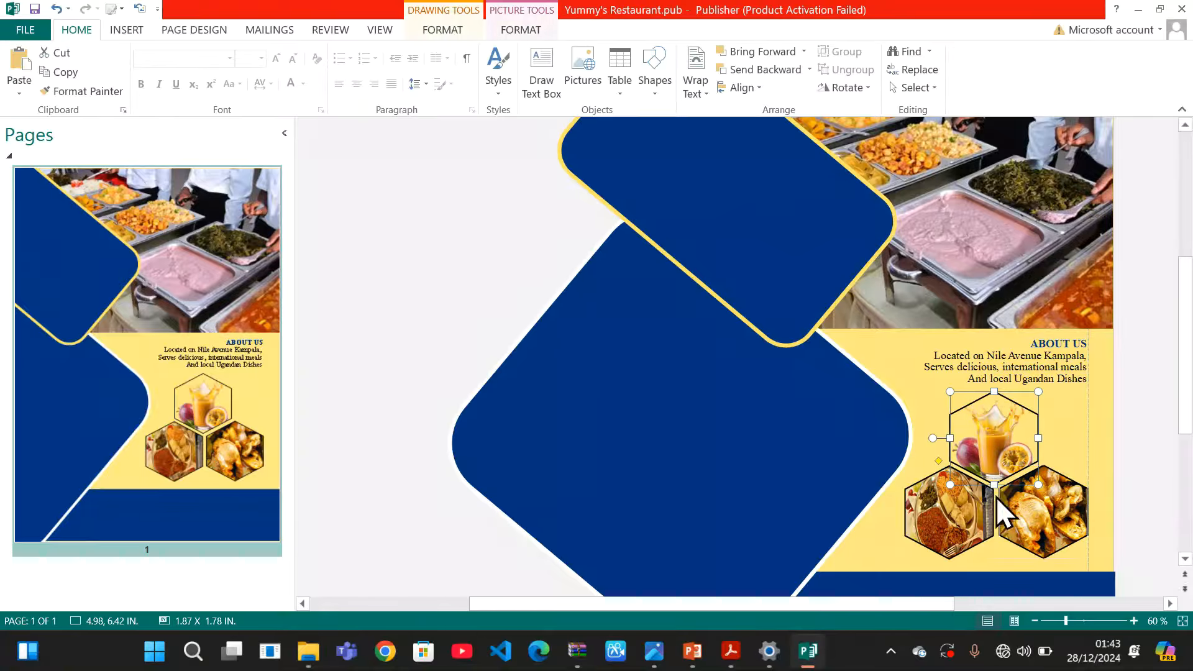
left_click(978, 507, "shift")
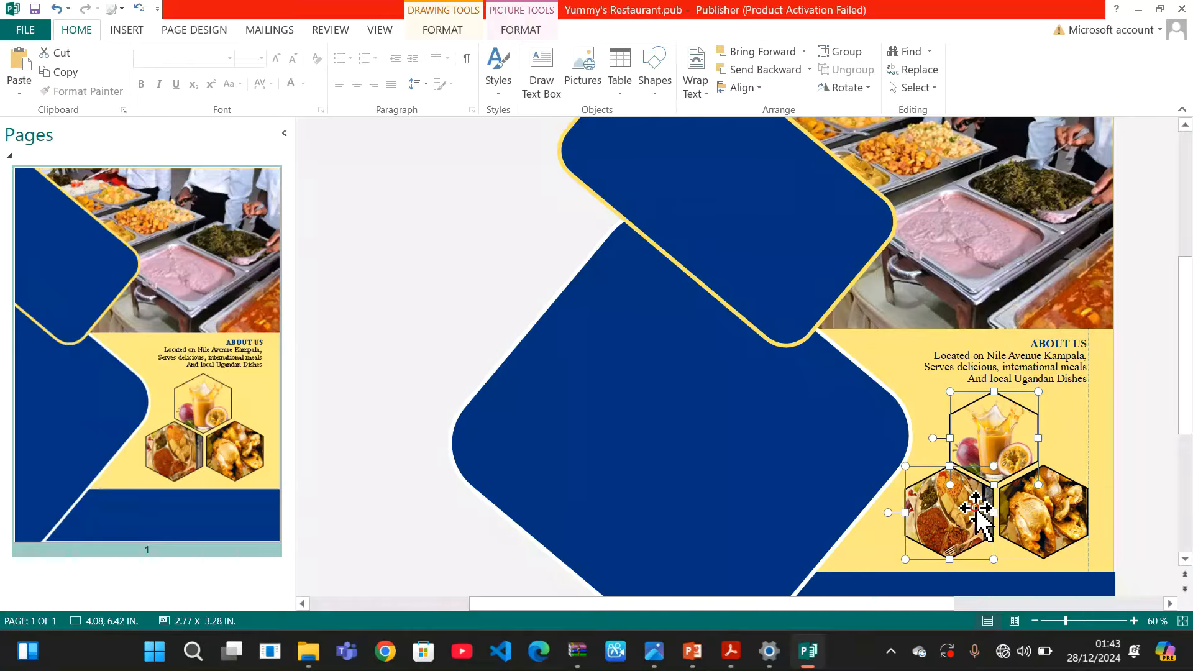
left_click(1043, 528, "shift")
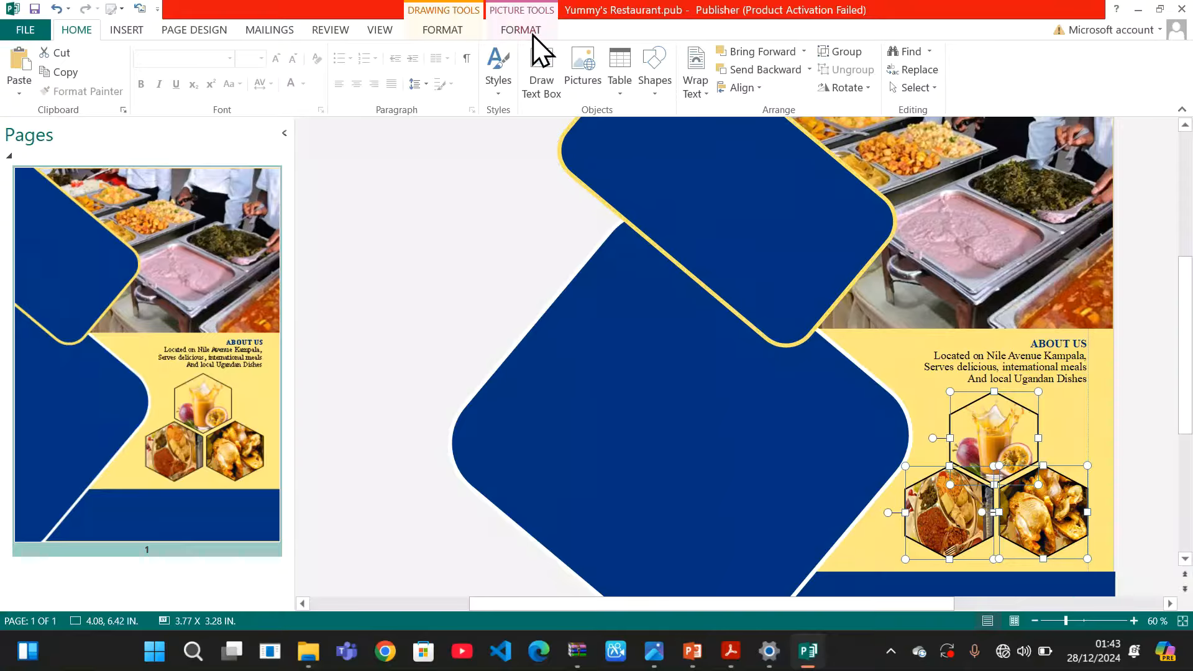
left_click(460, 29)
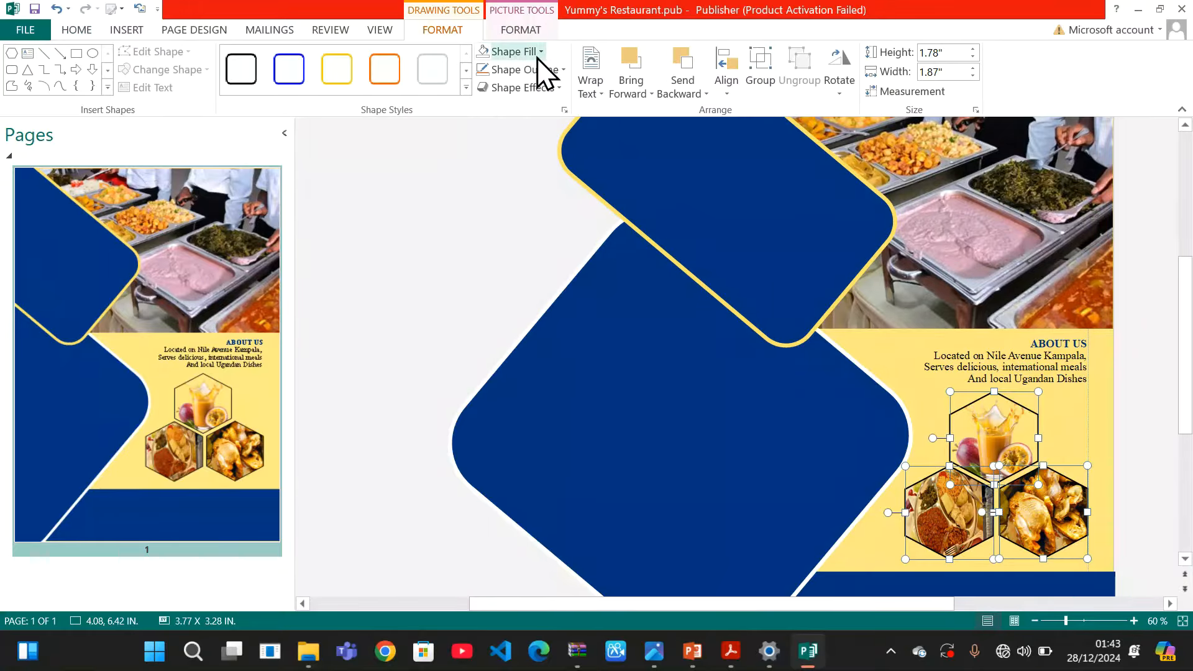
left_click(564, 70)
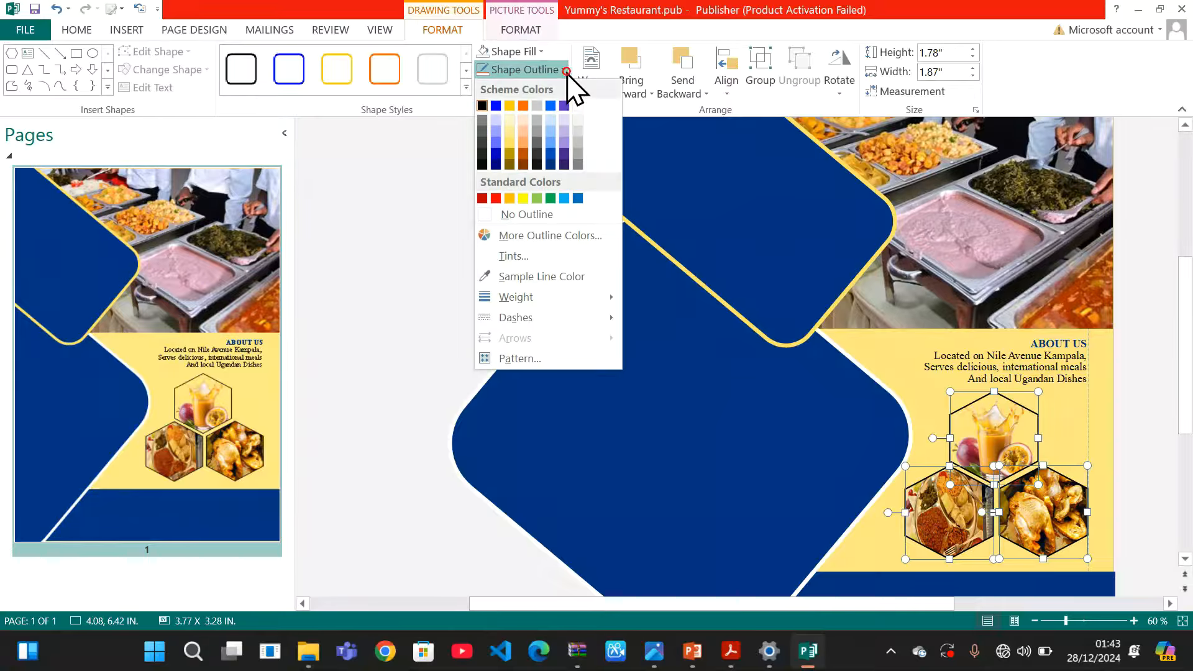
left_click(579, 107)
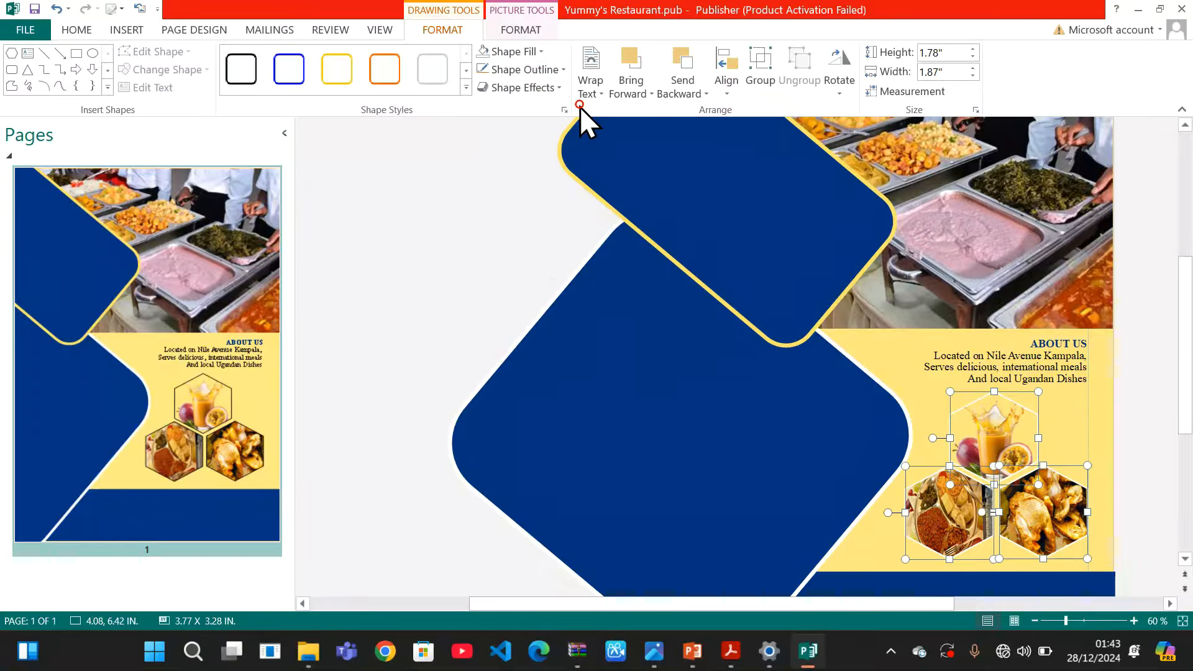
left_click(565, 71)
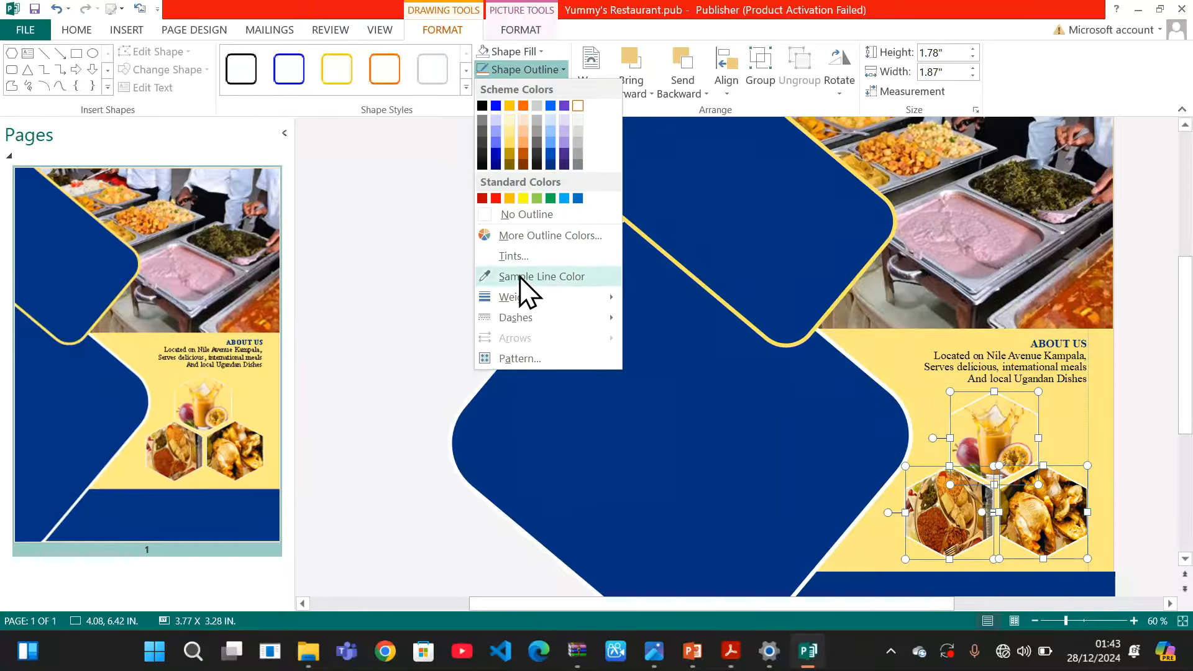
mouse_move(524, 299)
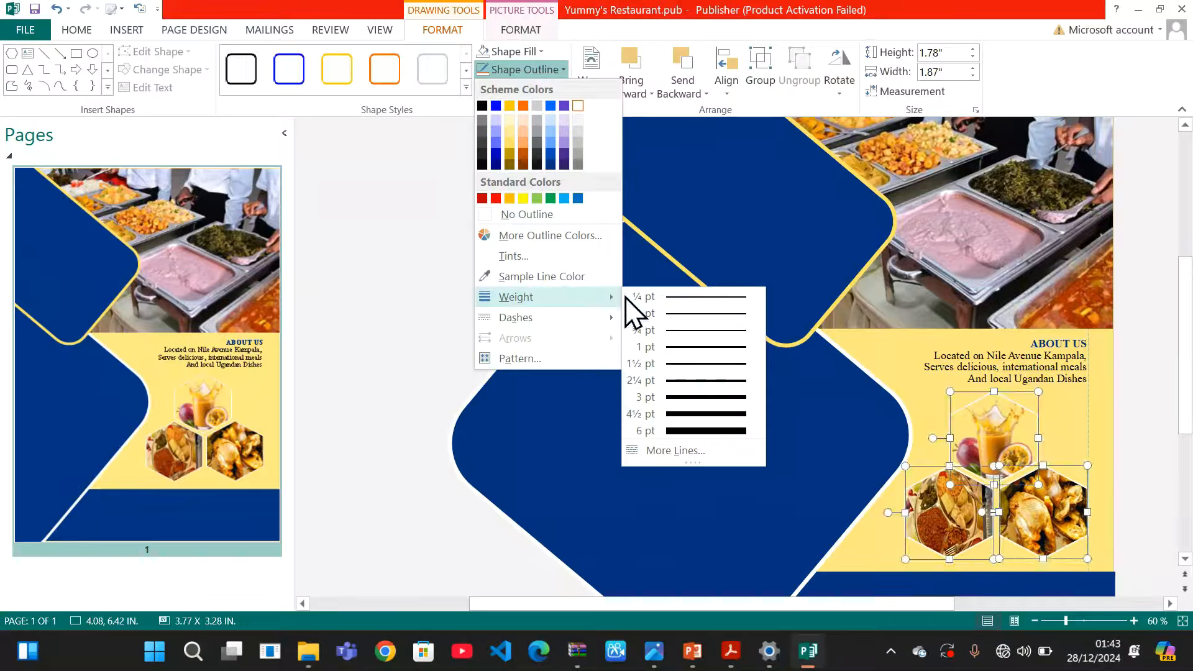
left_click(693, 399)
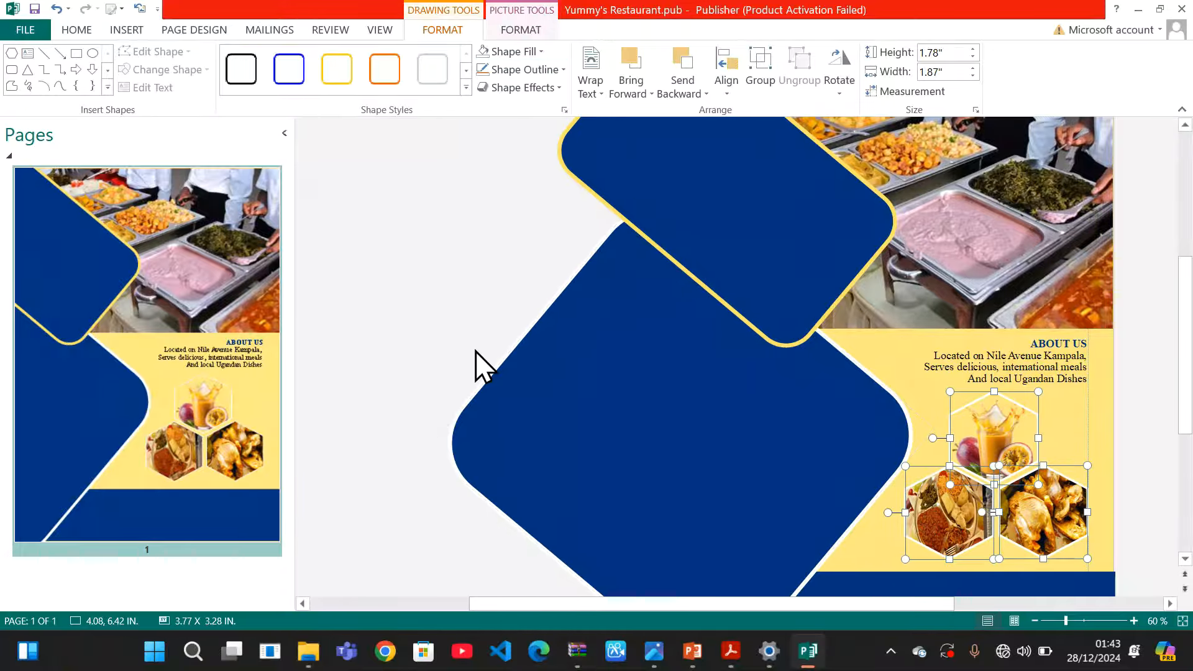
Group the three hexagons into one object and nudge the group into place
left_click(766, 71)
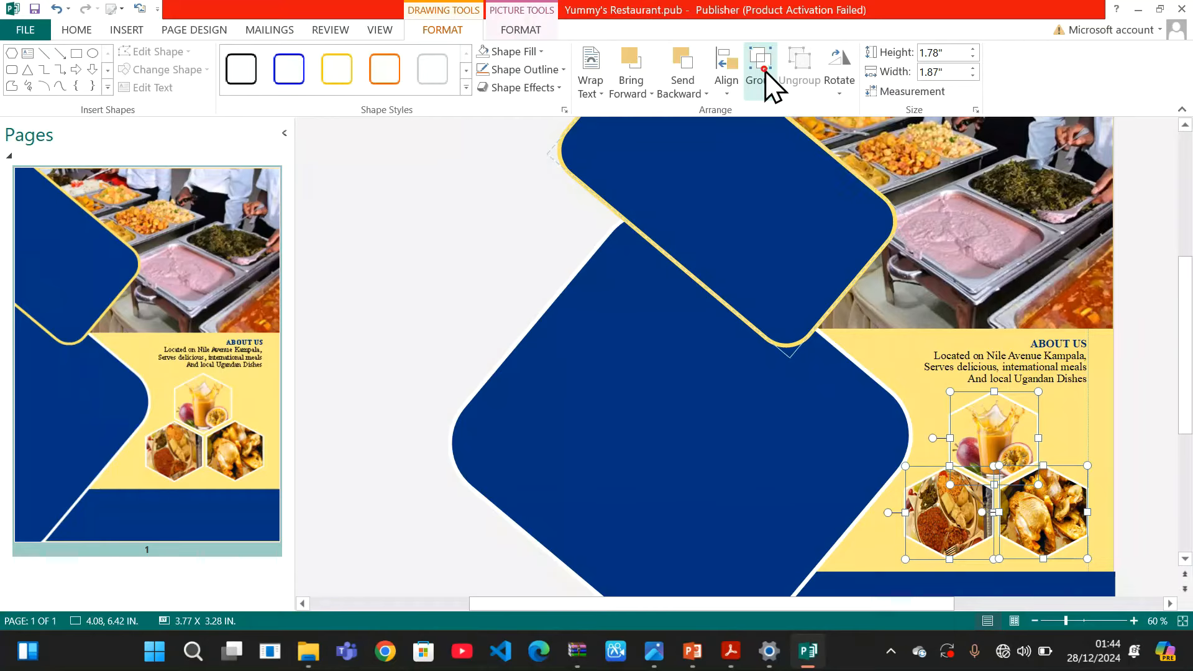
left_click(1140, 466)
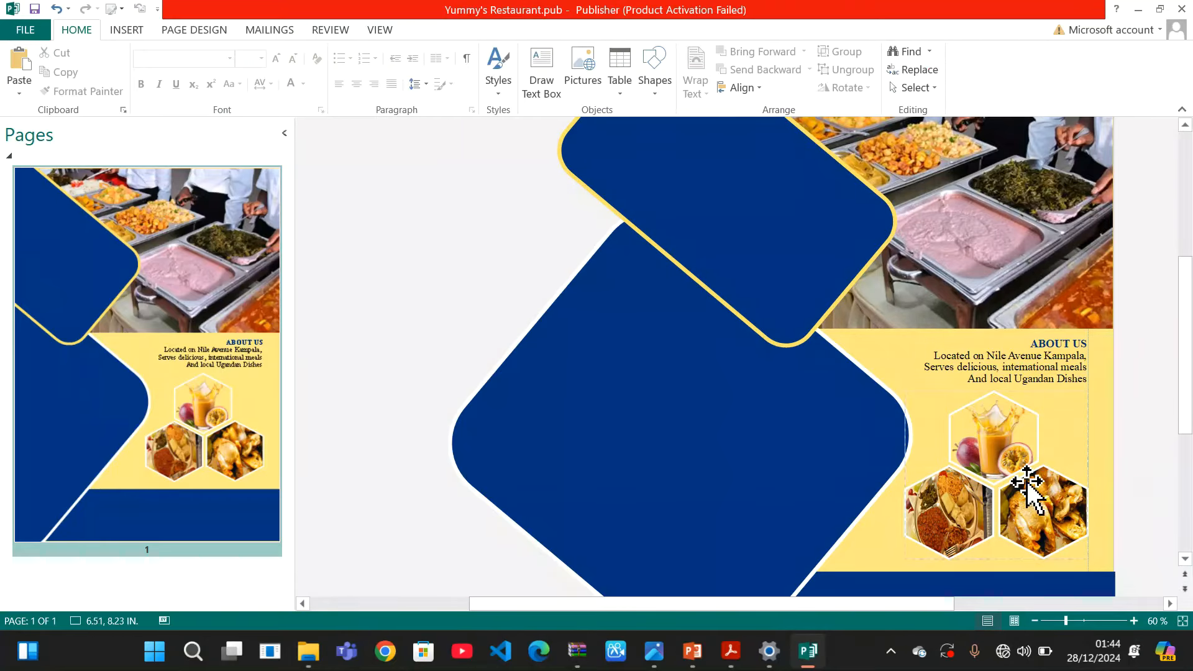
left_click(1025, 487)
mouse_move(1025, 487)
left_mouse_down()
mouse_move(1078, 479)
mouse_move(1032, 483)
left_mouse_up()
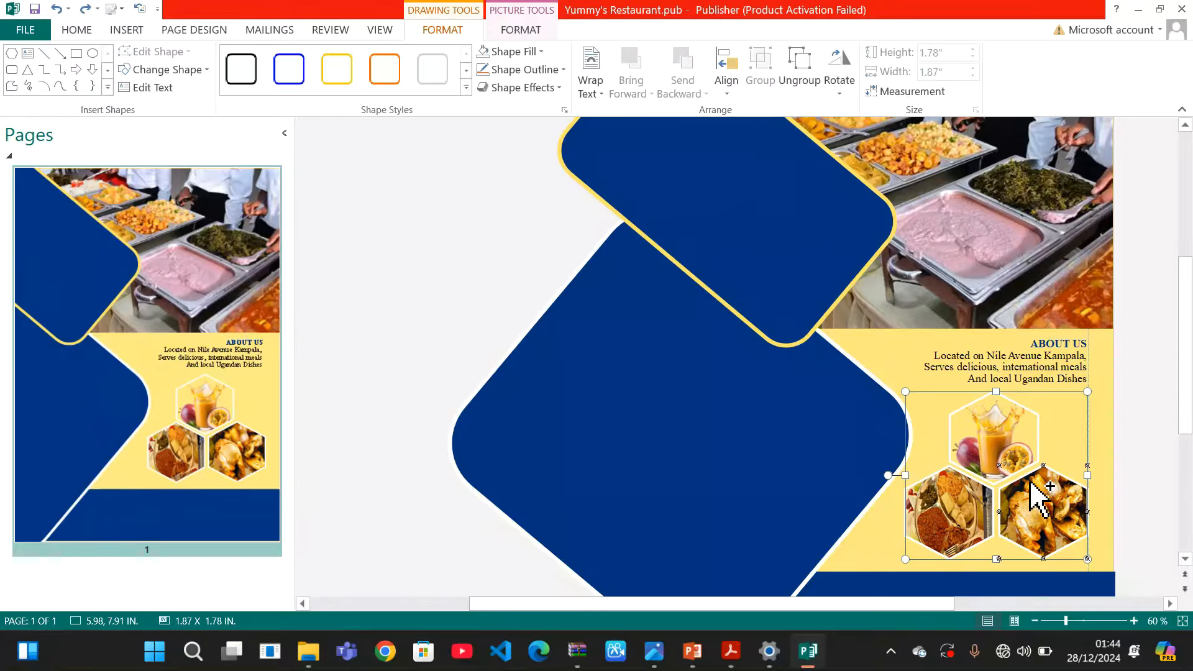
left_click(1110, 413)
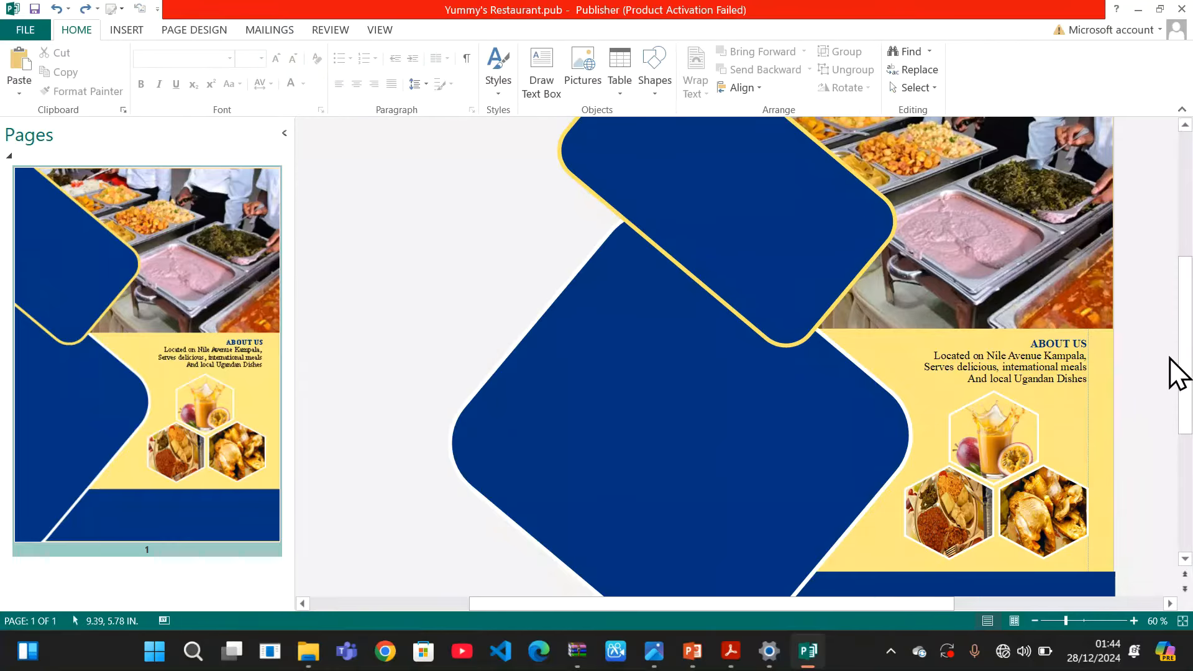
Draw a title text box on the upper navy shape, set it to 36 pt, and reposition it
mouse_move(1185, 324)
left_mouse_down()
mouse_move(1186, 425)
mouse_move(1171, 275)
mouse_move(1183, 337)
mouse_move(1172, 277)
mouse_move(1180, 325)
left_mouse_up()
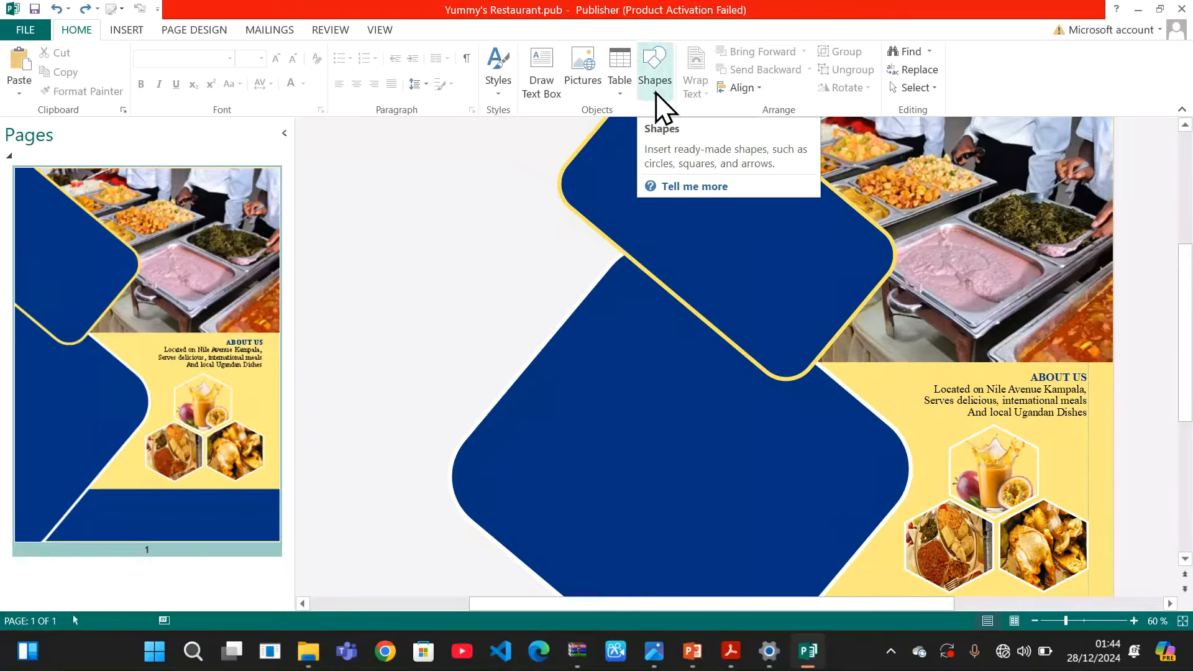
left_click(548, 84)
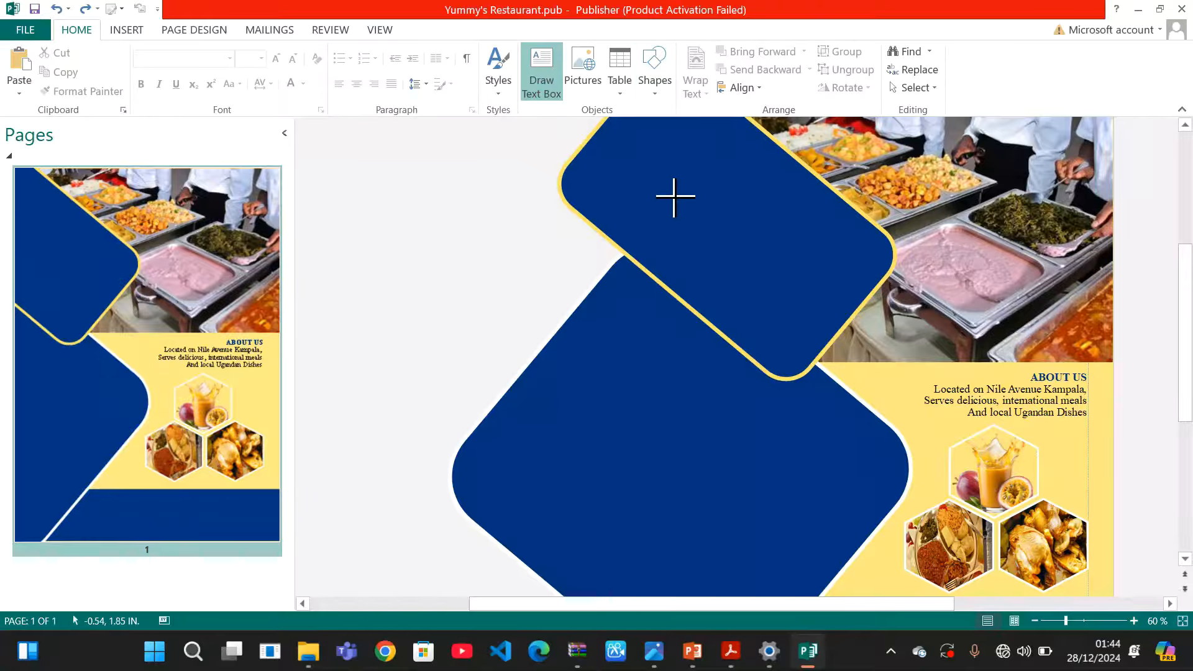
mouse_move(669, 192)
left_mouse_down()
mouse_move(775, 293)
mouse_move(822, 281)
left_mouse_up()
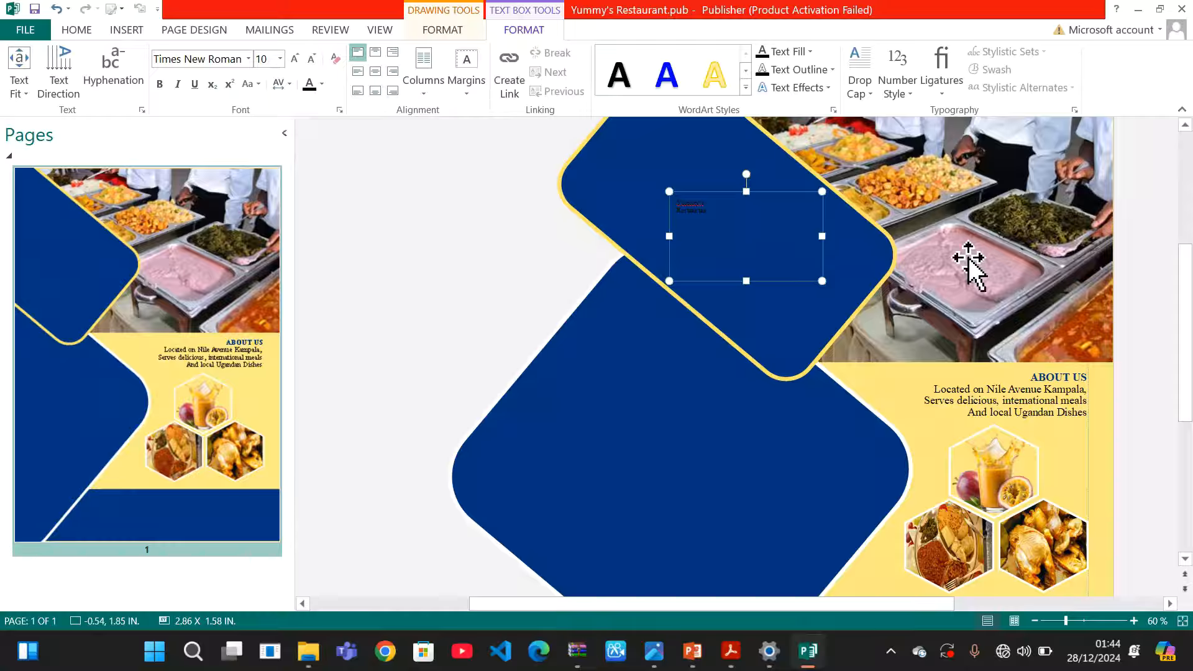
left_click_drag(712, 210, 657, 195)
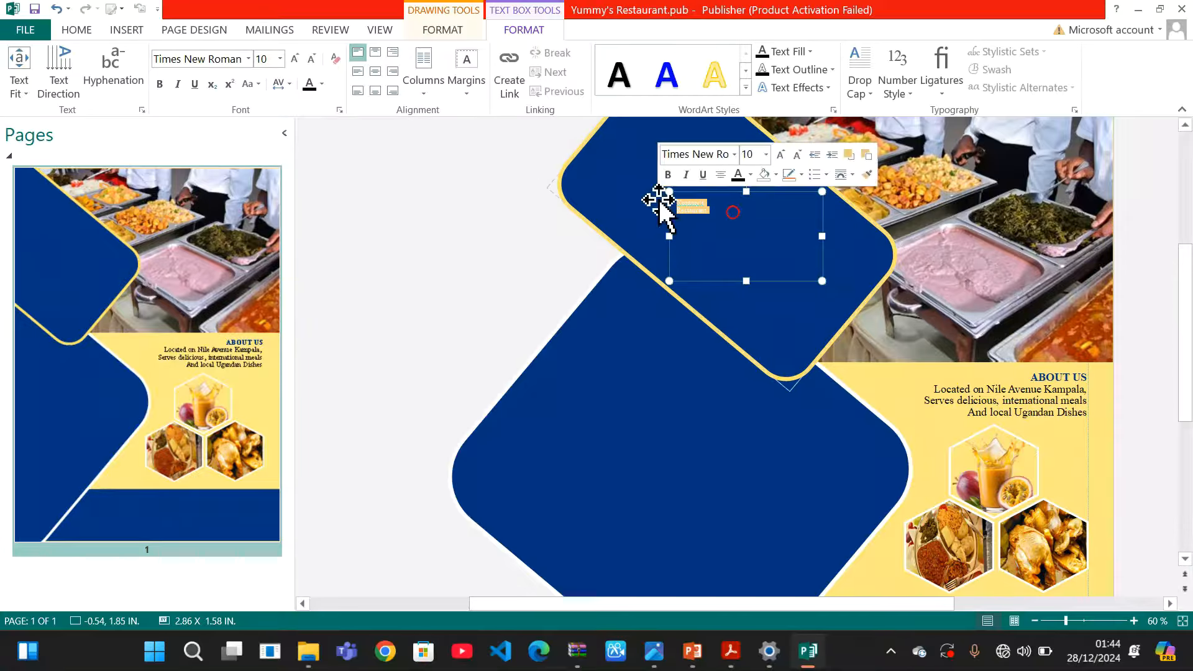
left_click(281, 59)
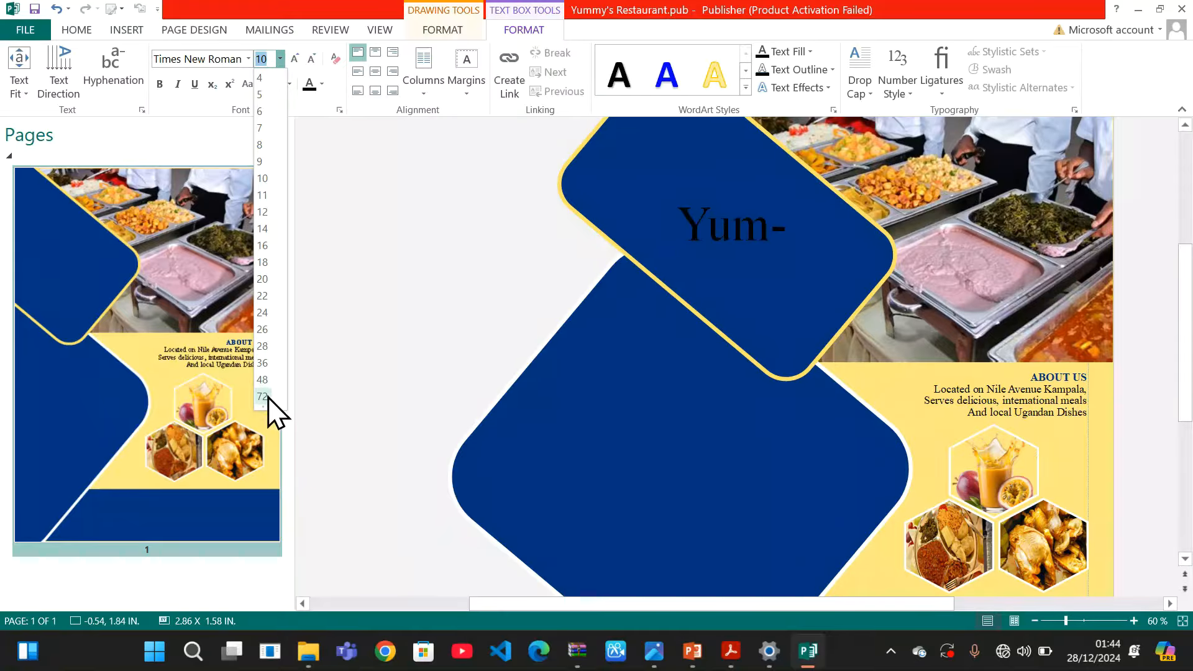
left_click(269, 365)
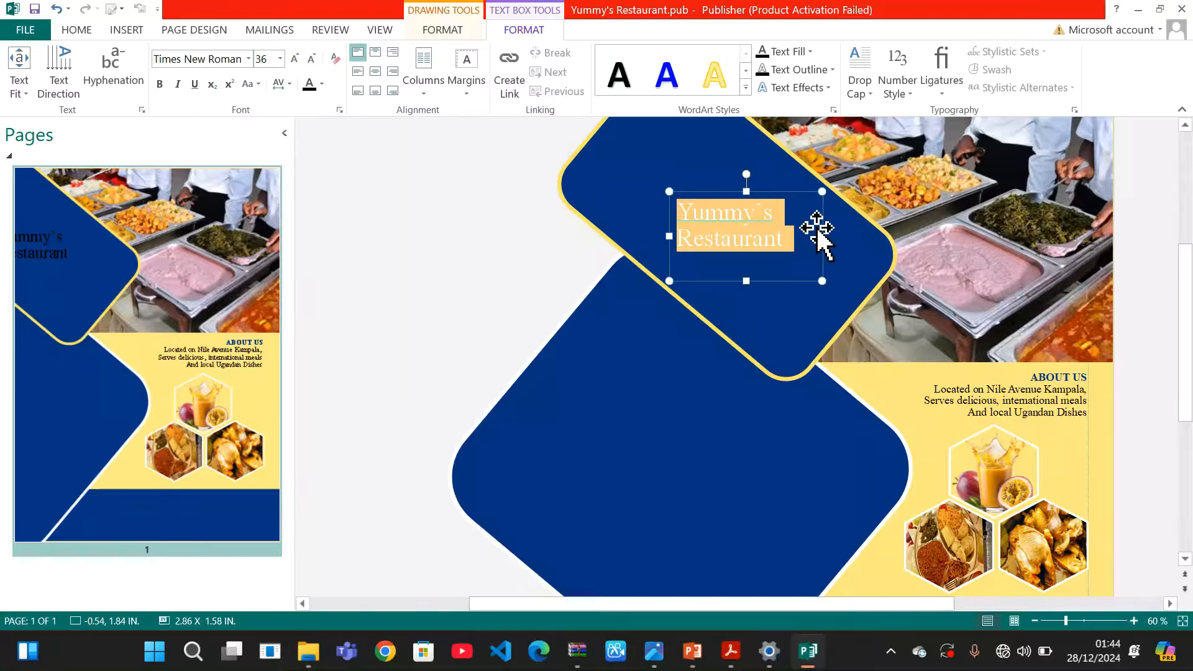
left_click_drag(818, 227, 867, 243)
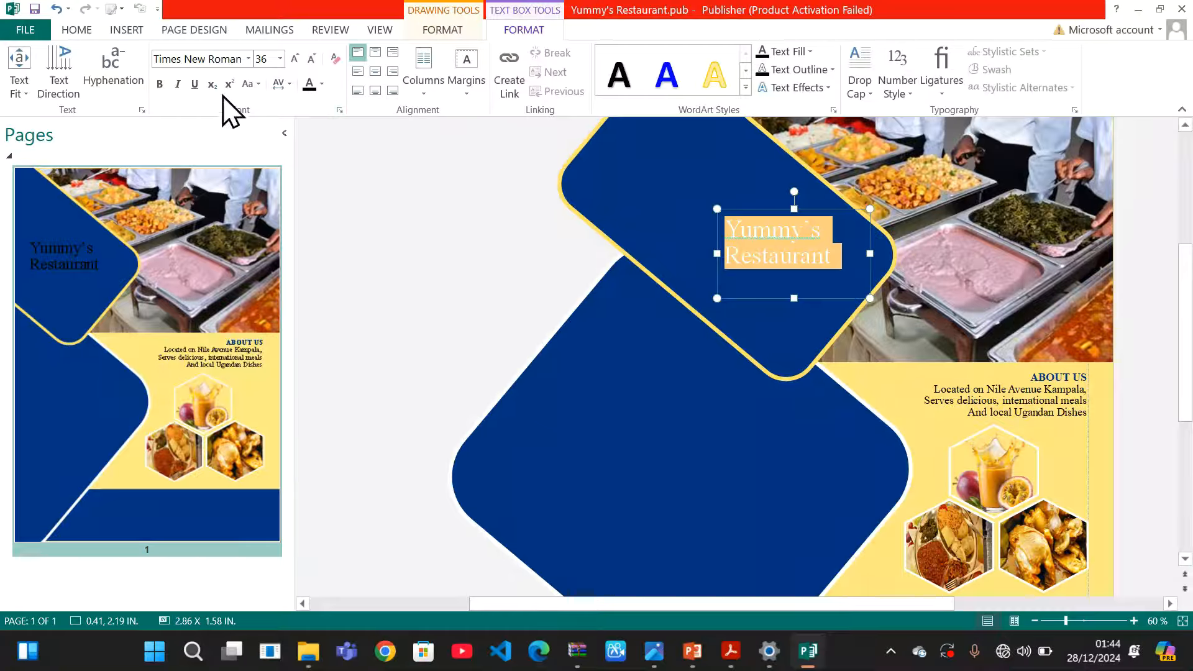
Make the Yummy's Restaurant title gold and bold
left_click(322, 85)
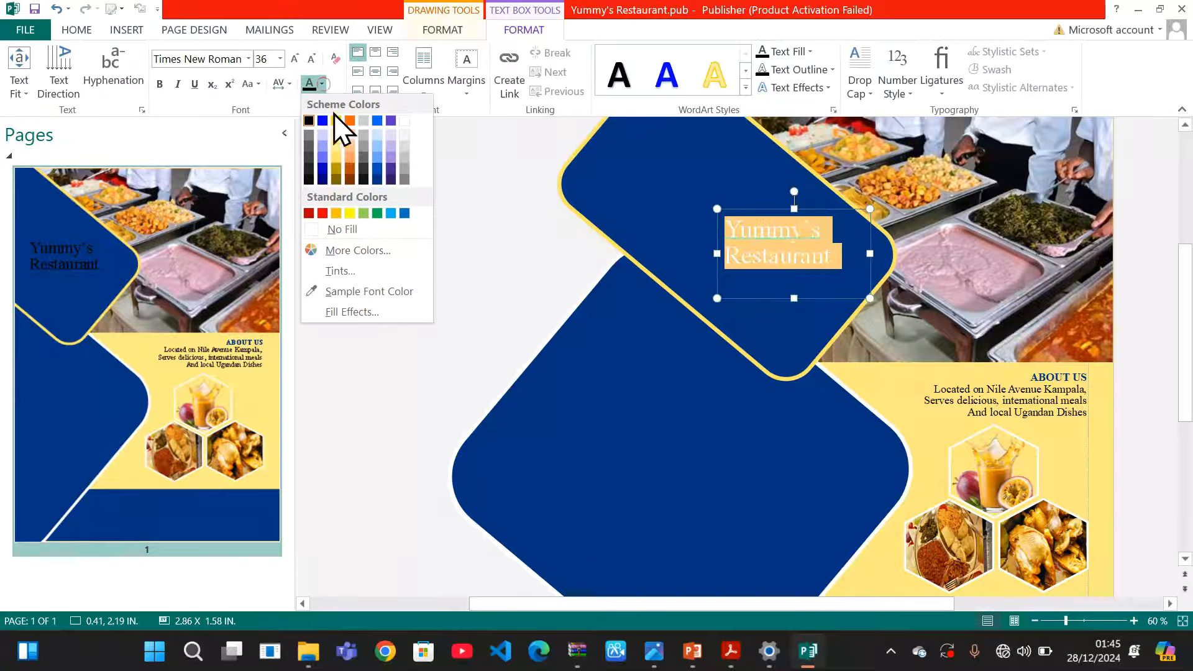
left_click(339, 158)
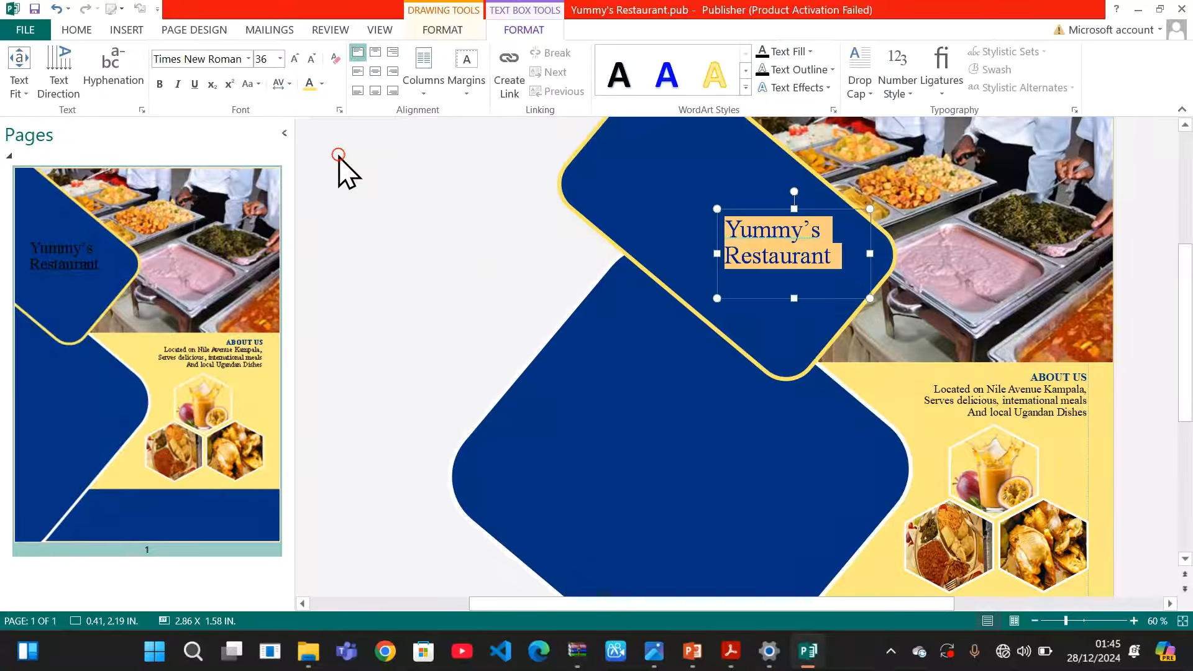
left_click(534, 365)
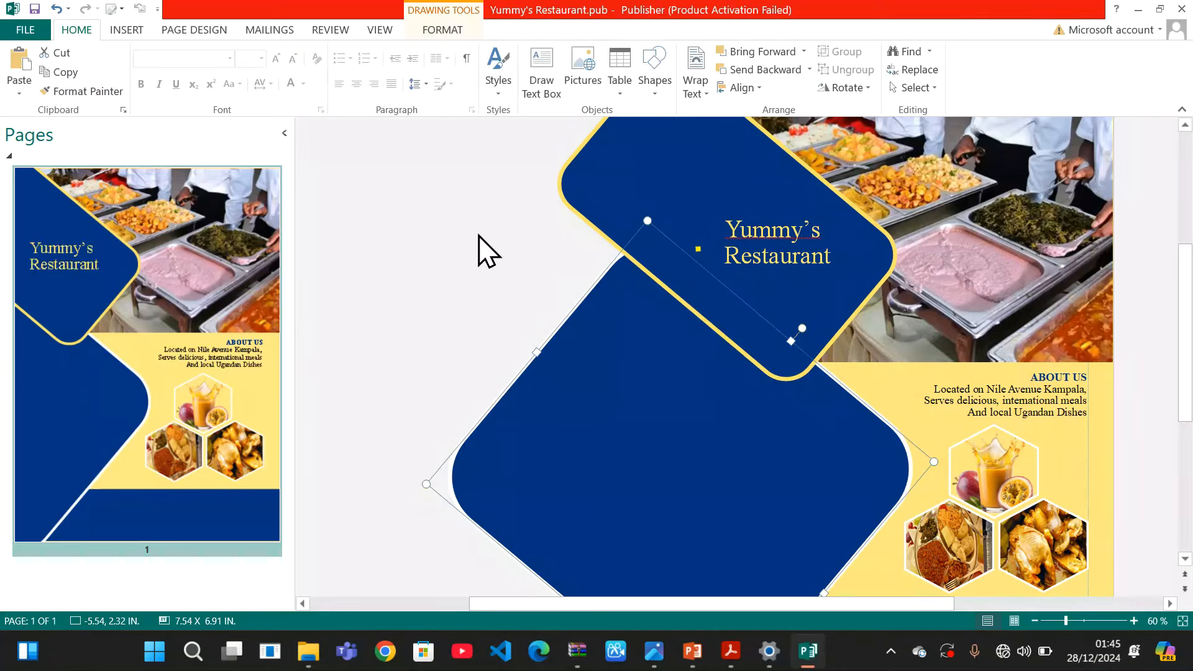
left_click_drag(828, 254, 721, 227)
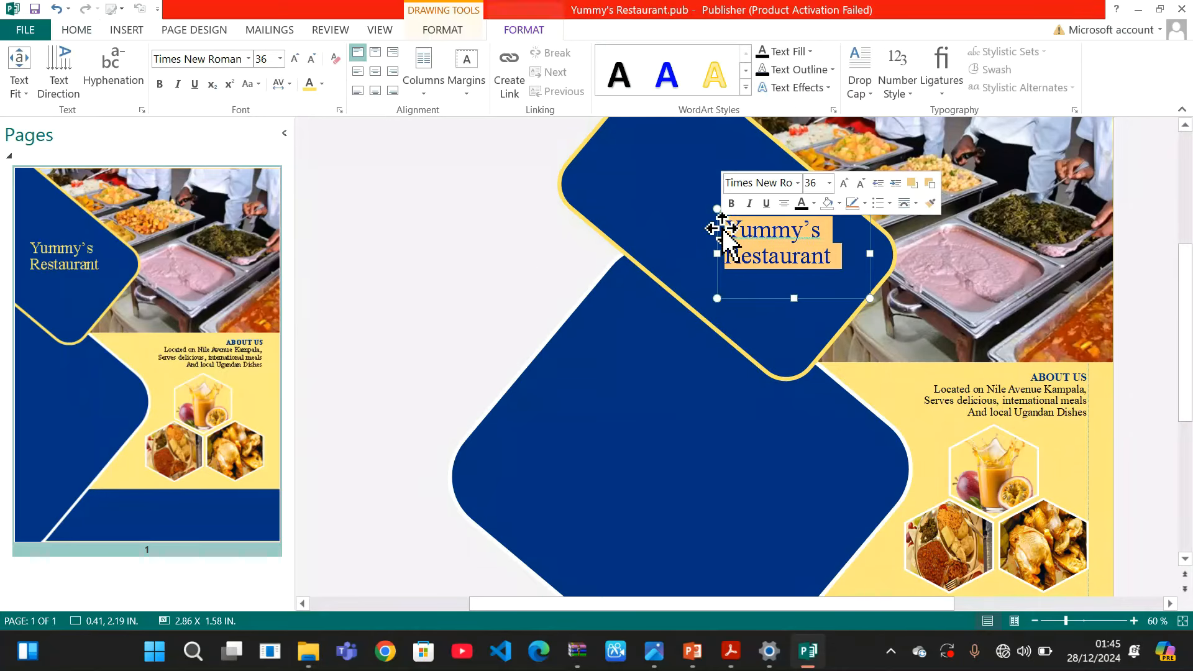
left_click(161, 84)
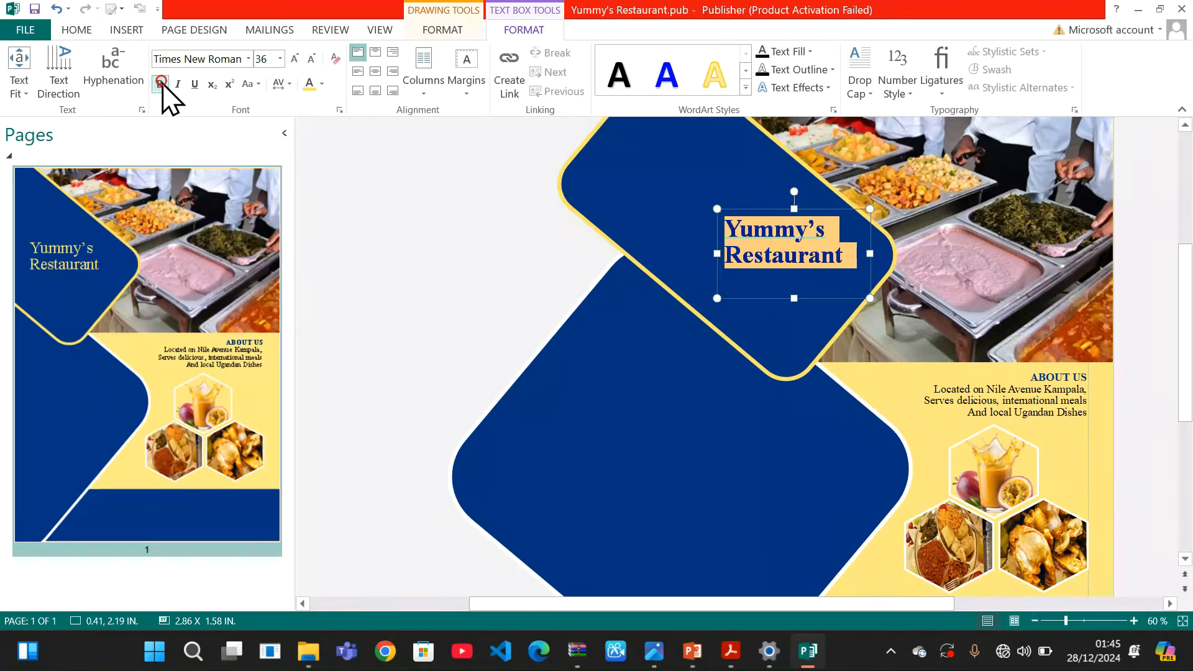
left_click(463, 254)
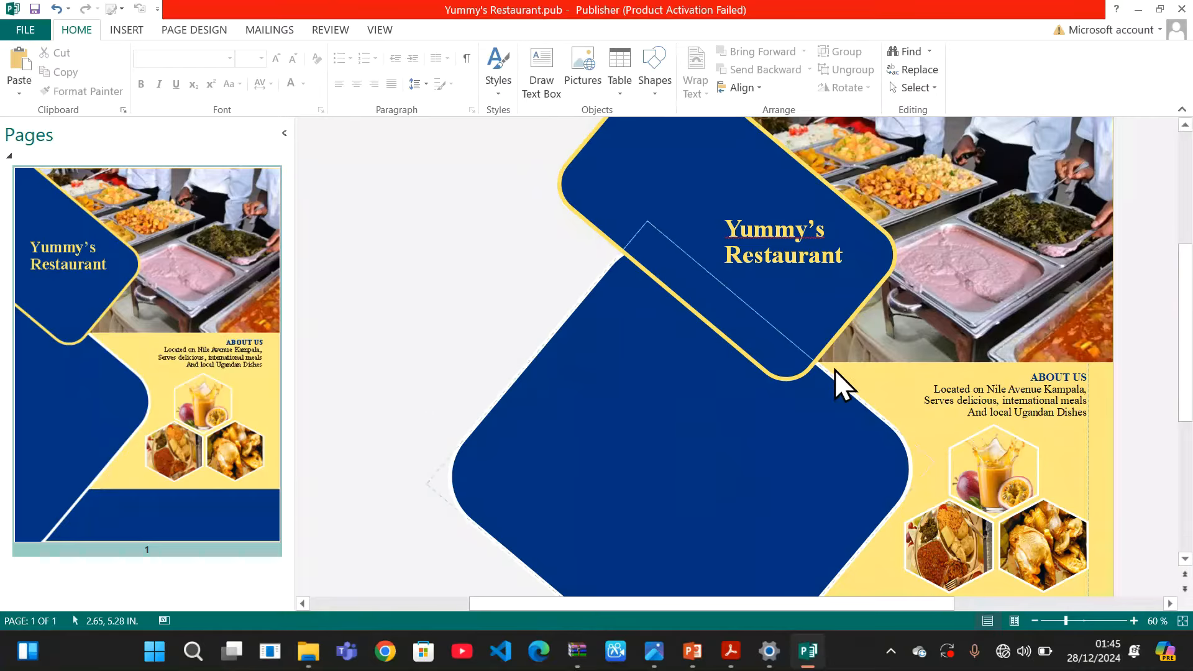
left_click_drag(1184, 292, 1179, 341)
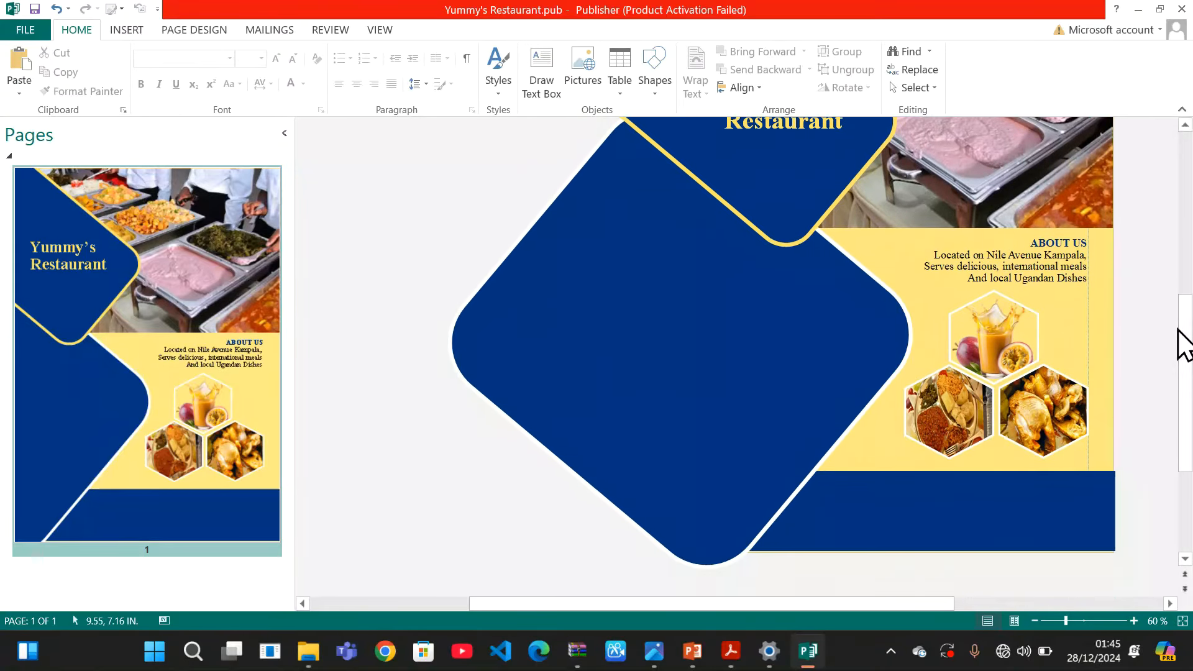
mouse_move(814, 661)
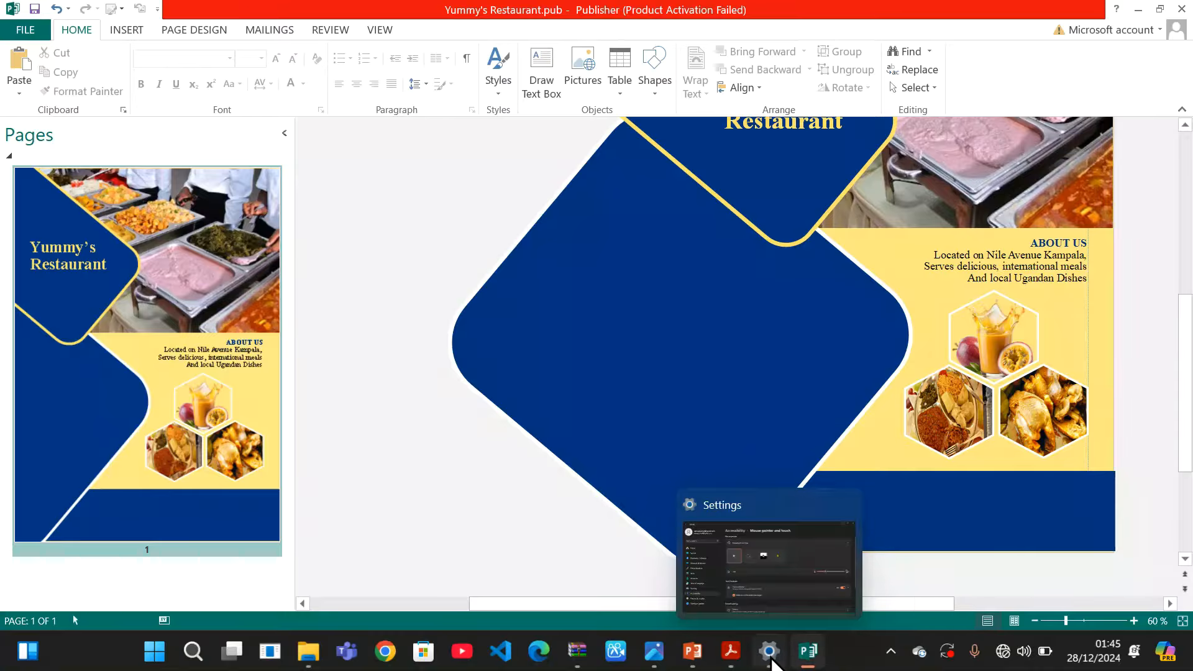
mouse_move(730, 655)
left_click(701, 572)
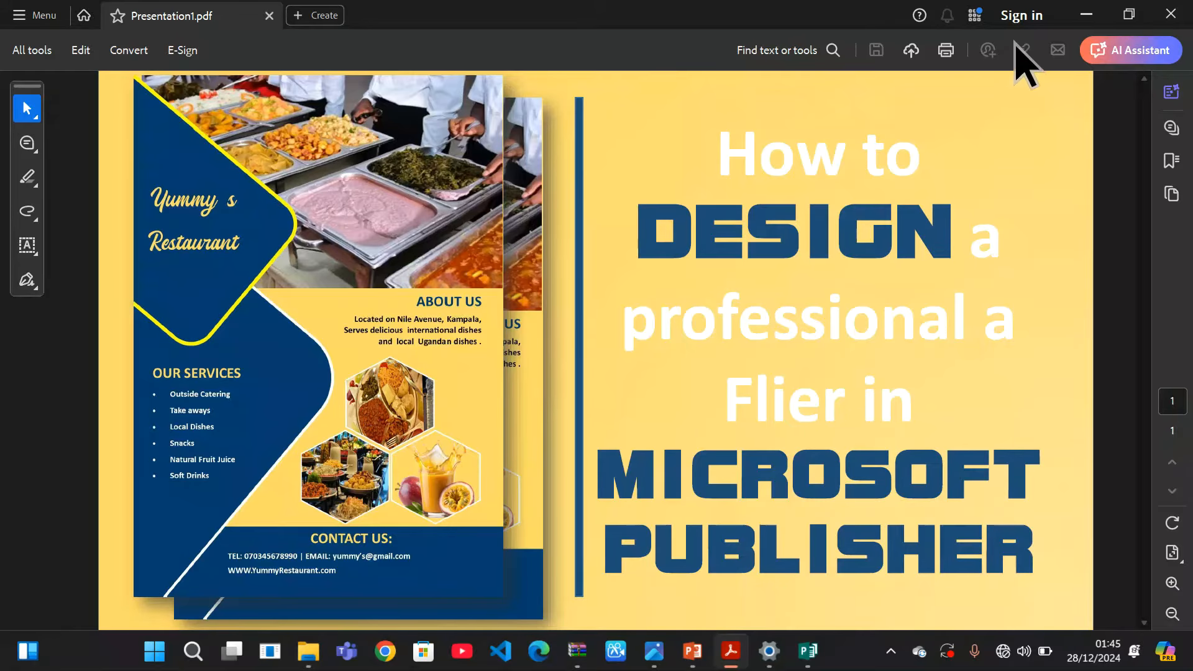
left_click(1087, 15)
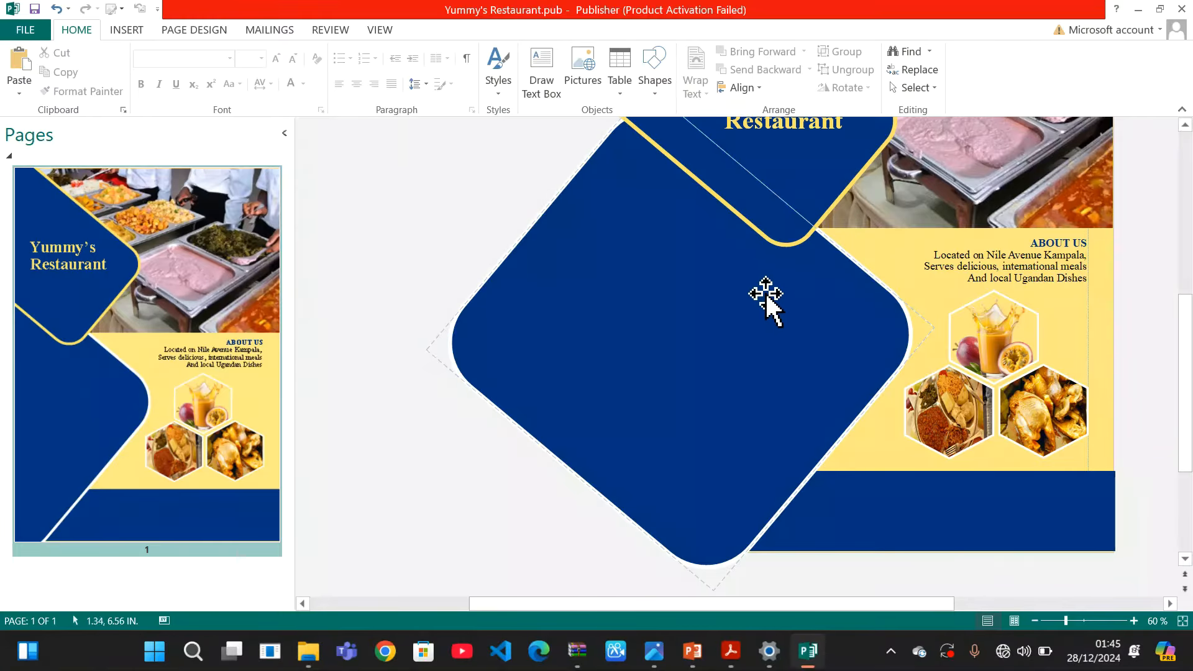
Draw a text box inside the navy rounded shape and type the capitalised services heading
left_click(343, 211)
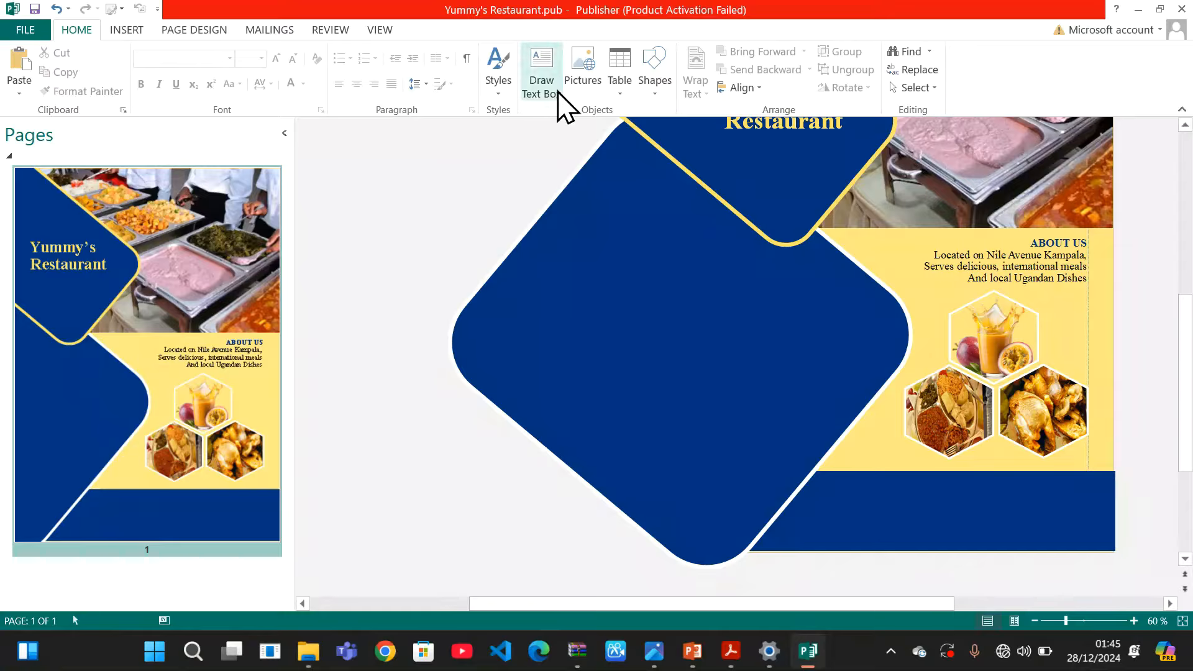
left_click(540, 87)
left_click_drag(701, 262, 811, 464)
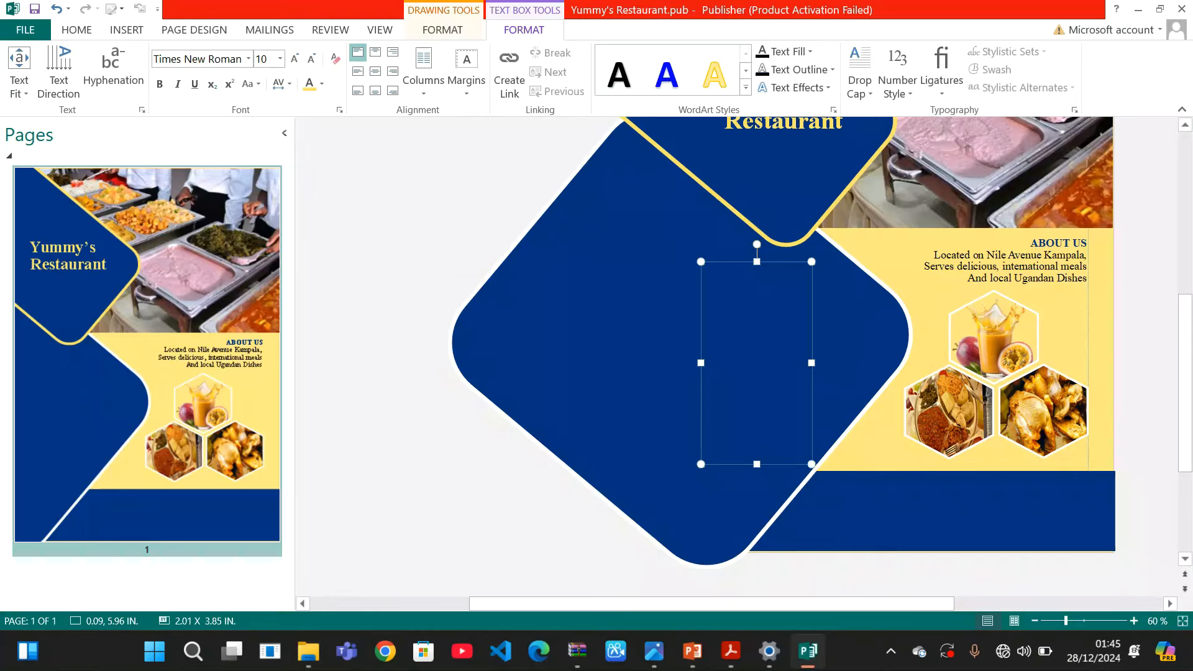
key("Caps_Lock")
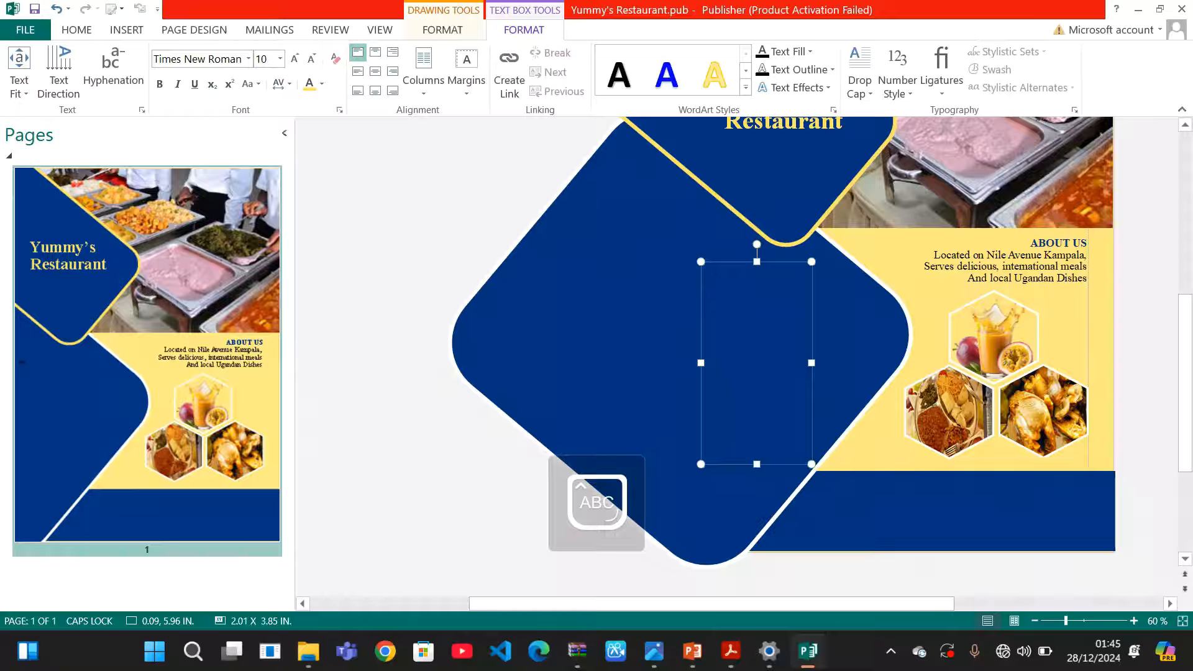
type("OUR MENU")
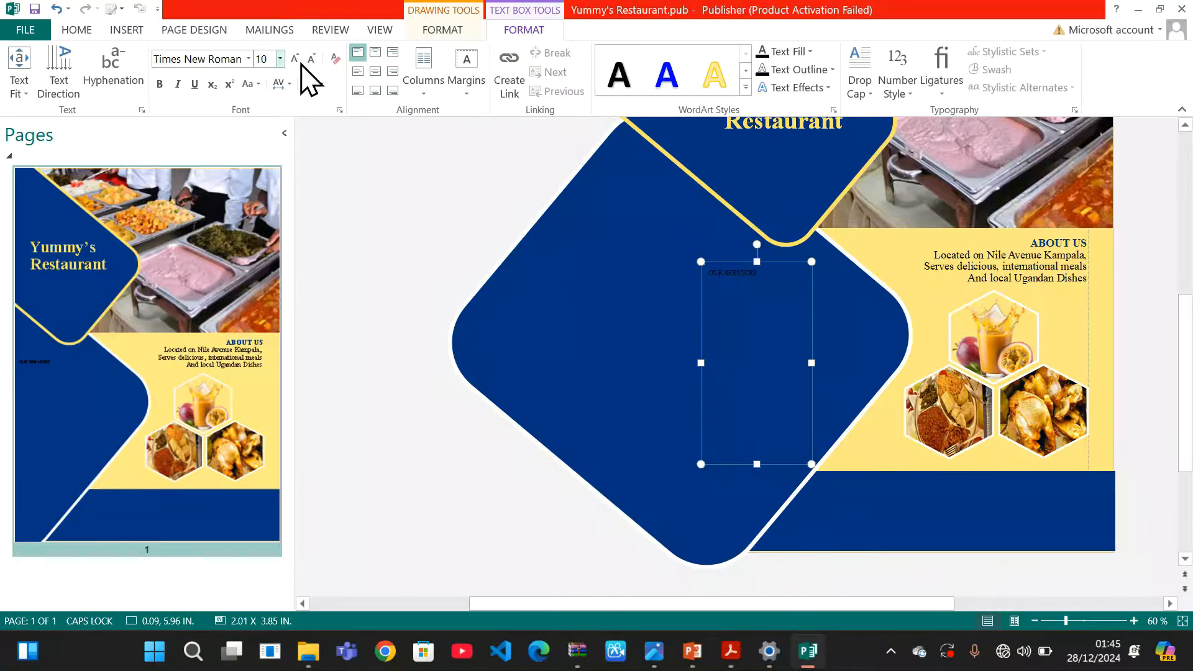
left_click(80, 31)
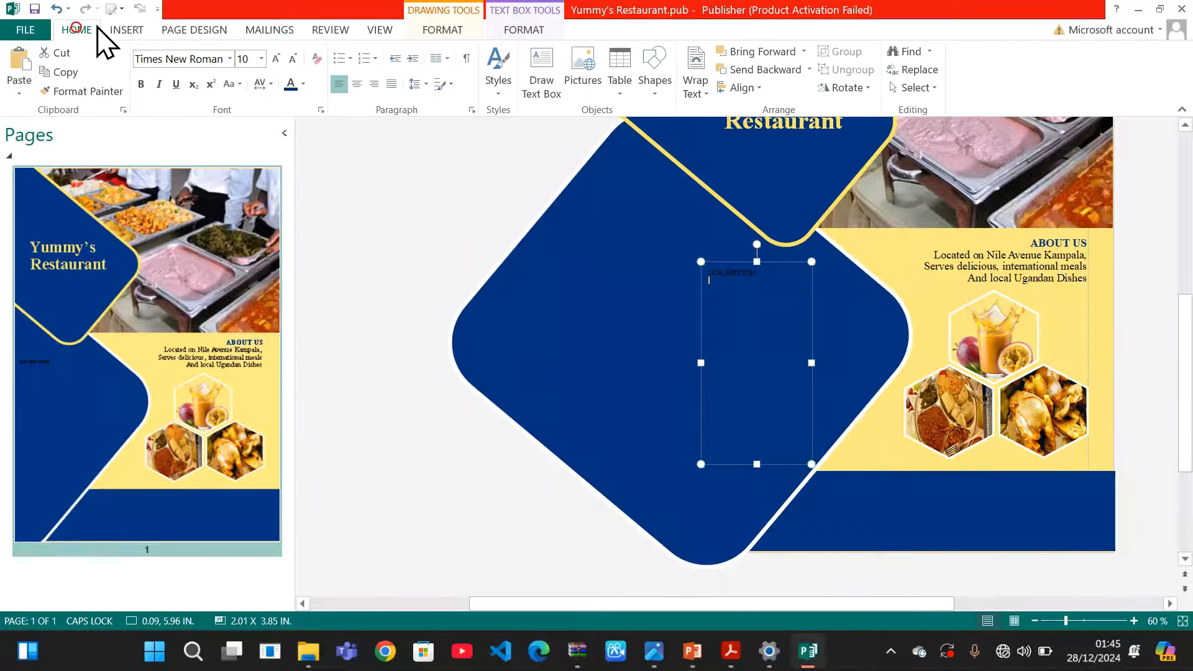
Apply a round bullet style to the text and glance at the reference design
left_click(341, 59)
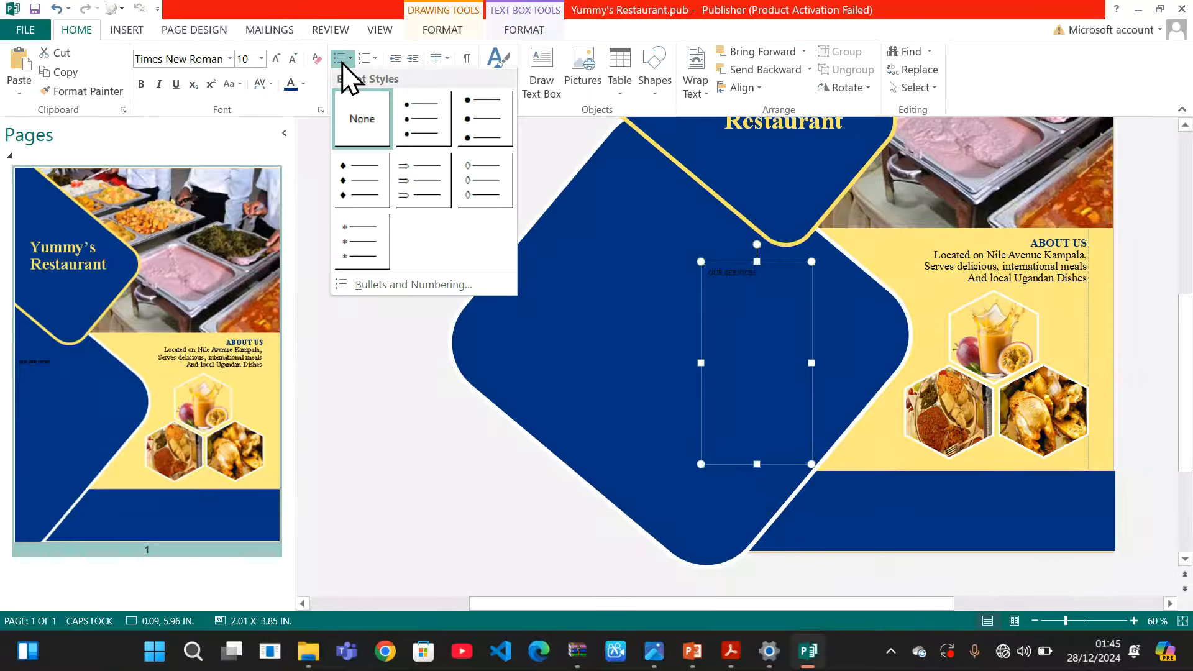
left_click(466, 114)
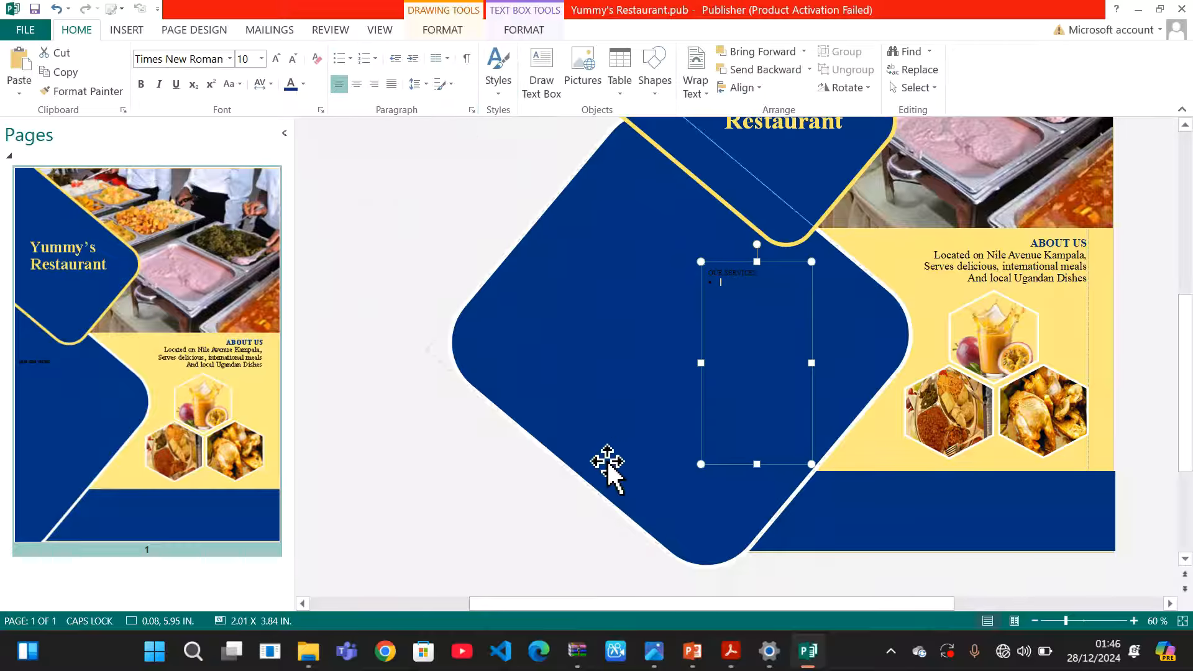
mouse_move(692, 651)
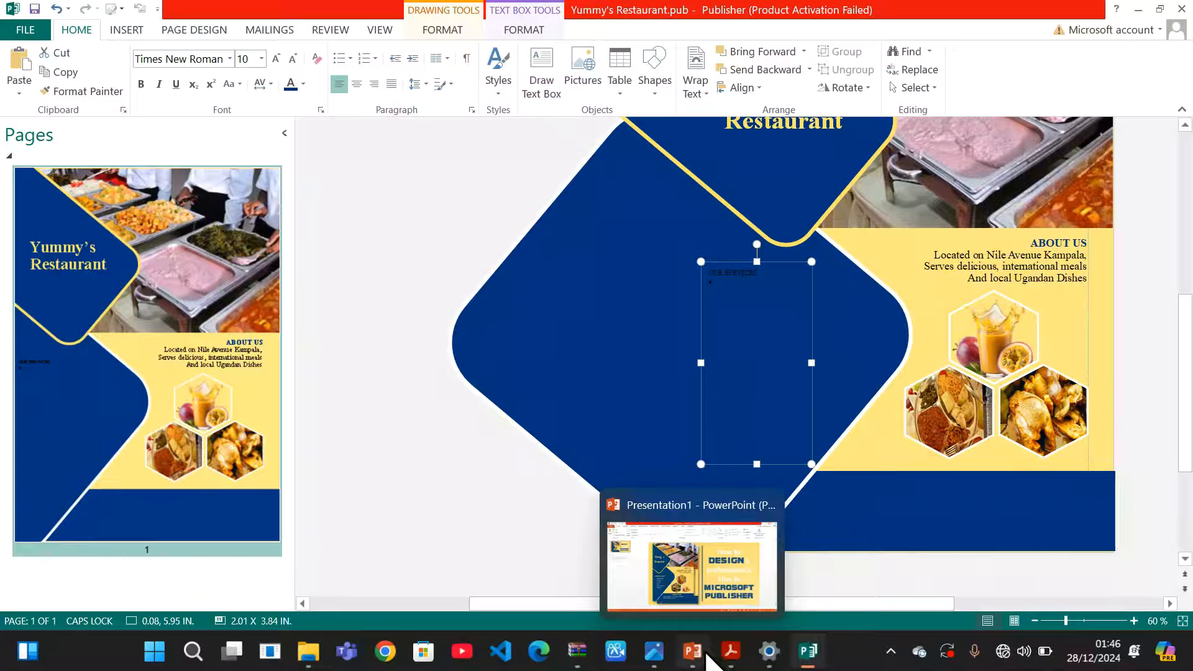
left_click(740, 558)
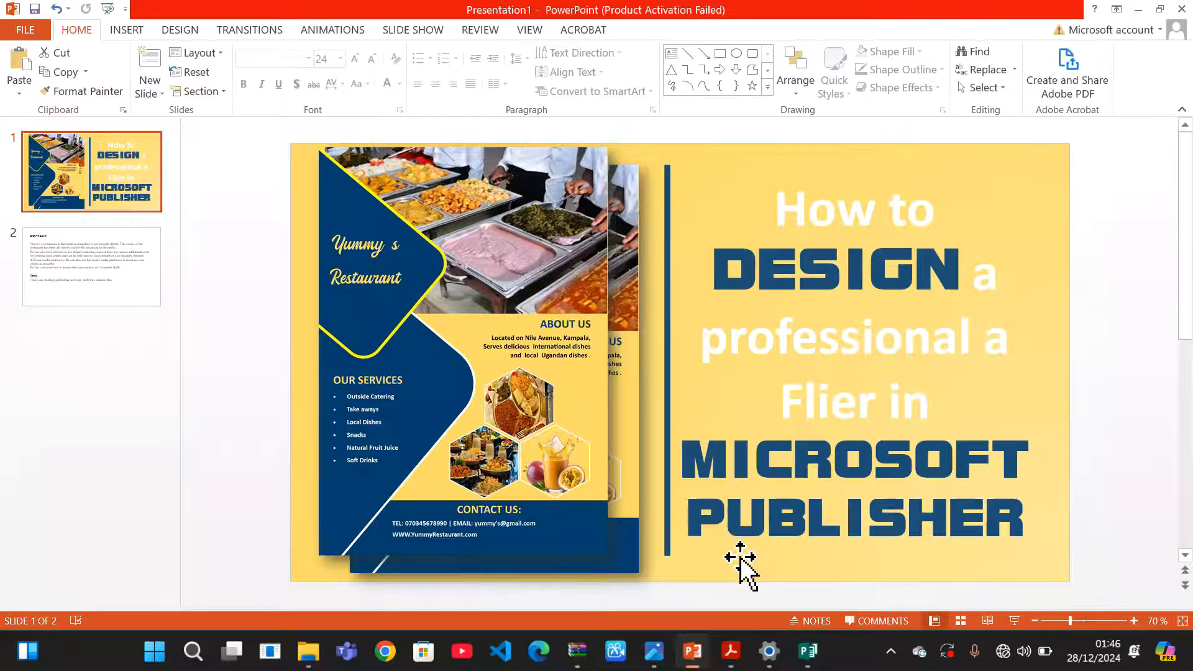
left_click(1137, 13)
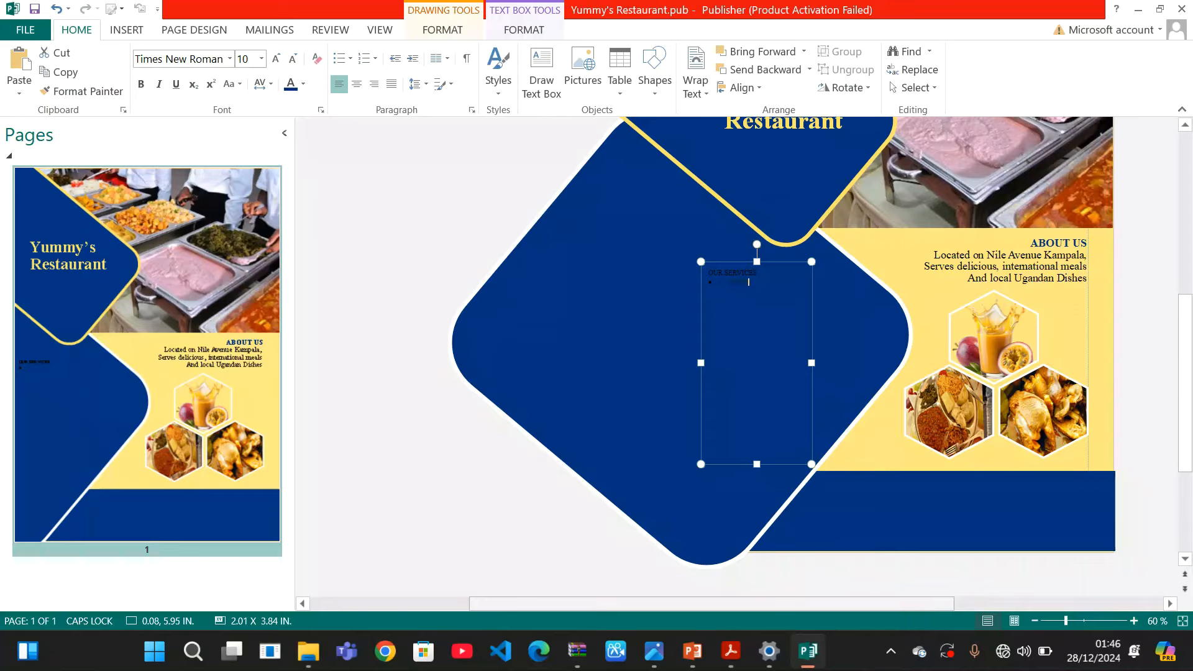
Type the bulleted items Outside Catering, Take aways, Local Dishes and Snacks, checking the reference PDF
key("Caps_Lock")
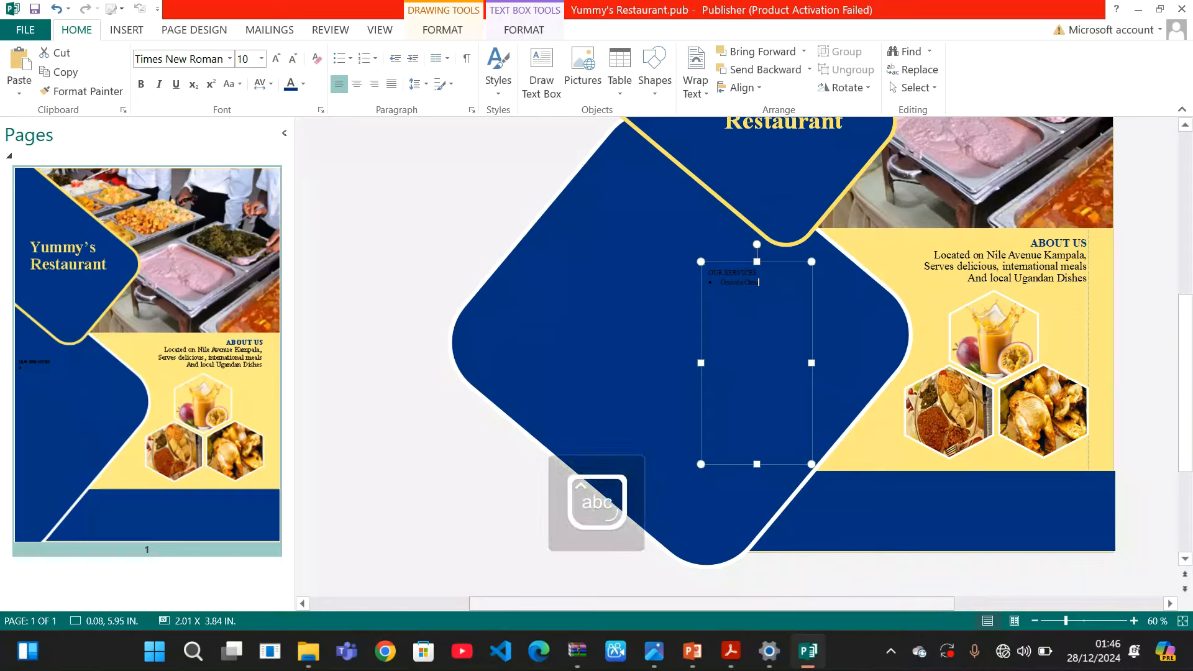
type("ng")
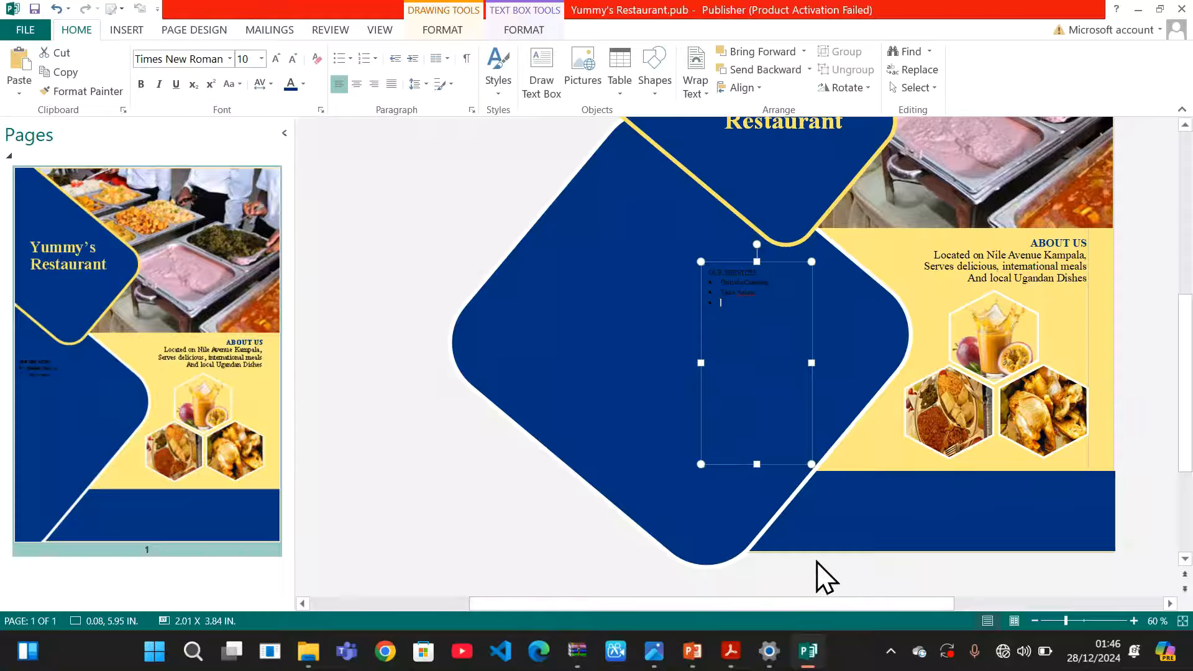
mouse_move(784, 657)
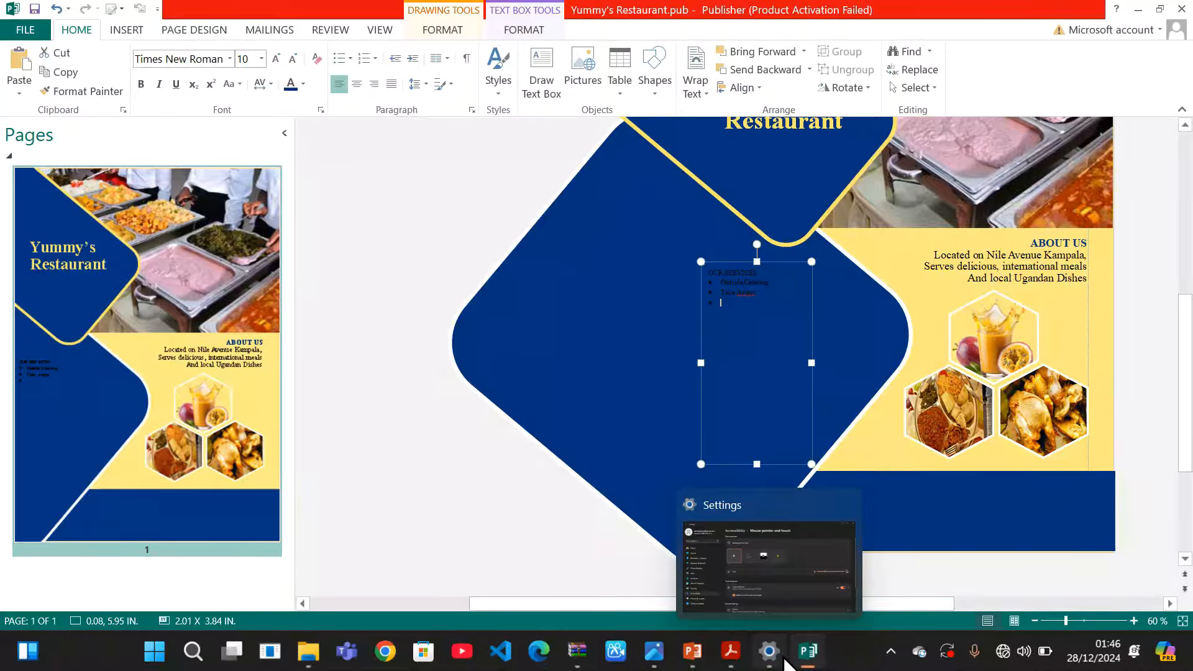
mouse_move(731, 652)
left_click(728, 567)
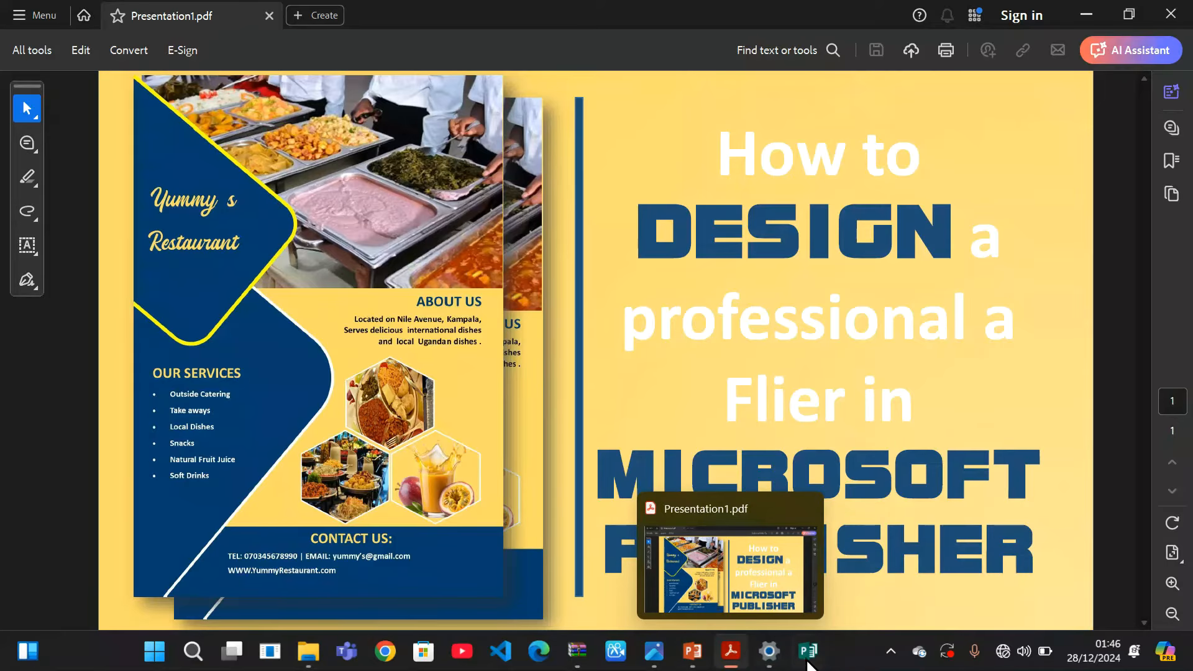
mouse_move(811, 664)
left_click(810, 562)
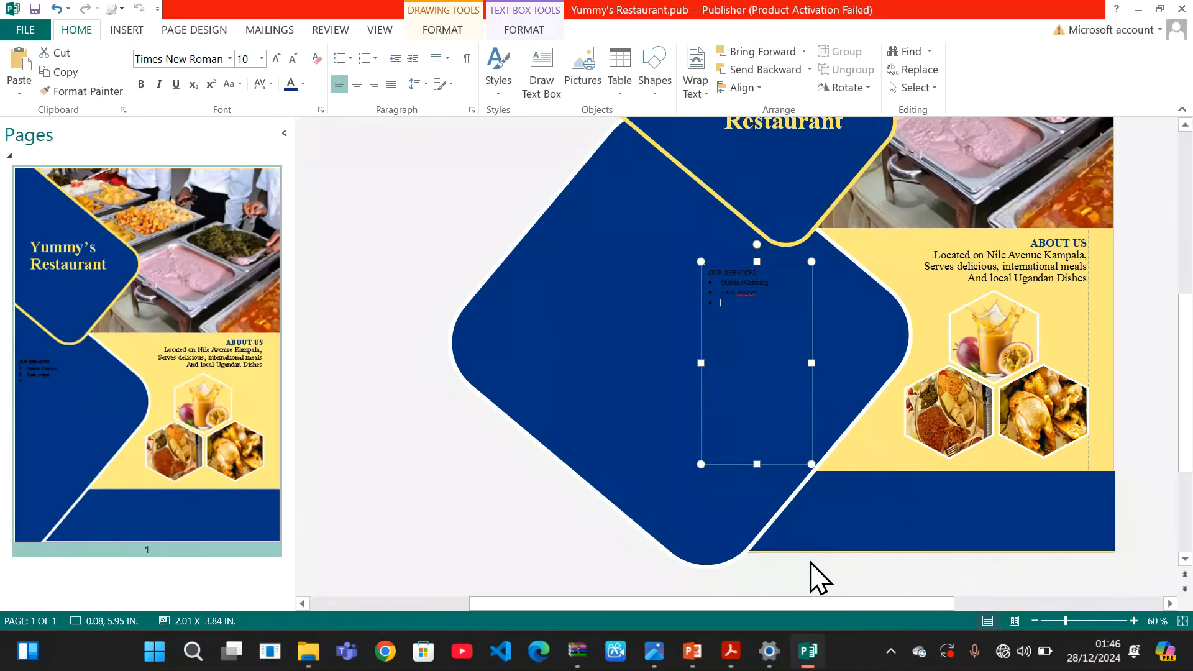
type("Dishes")
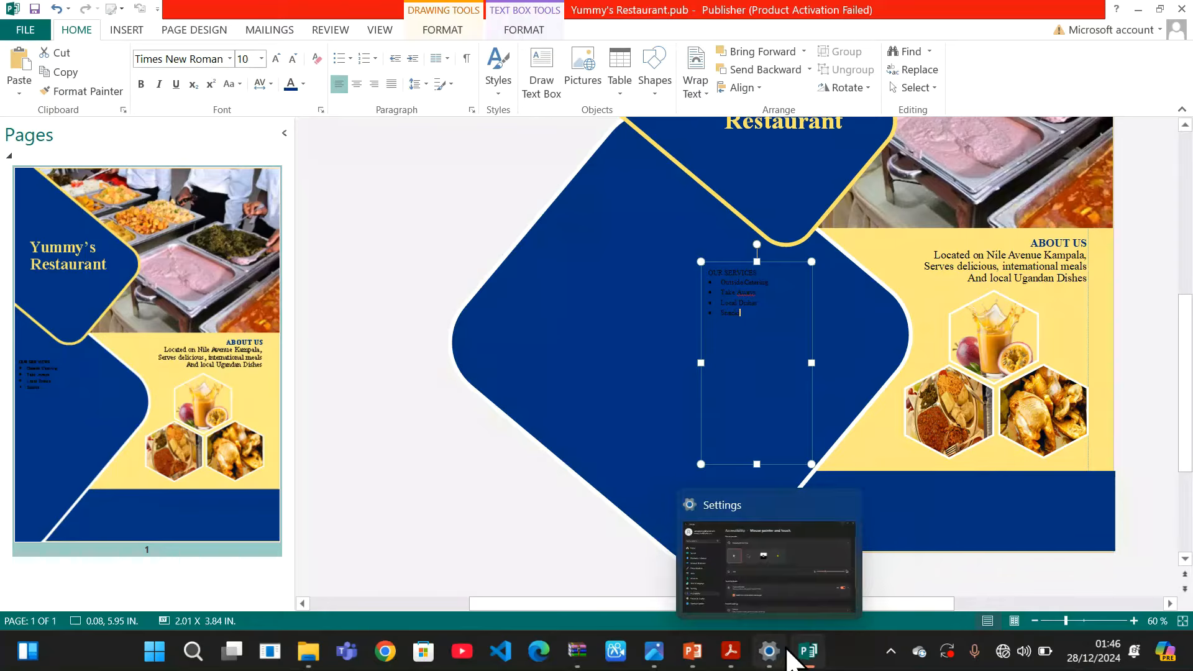
left_click(785, 584)
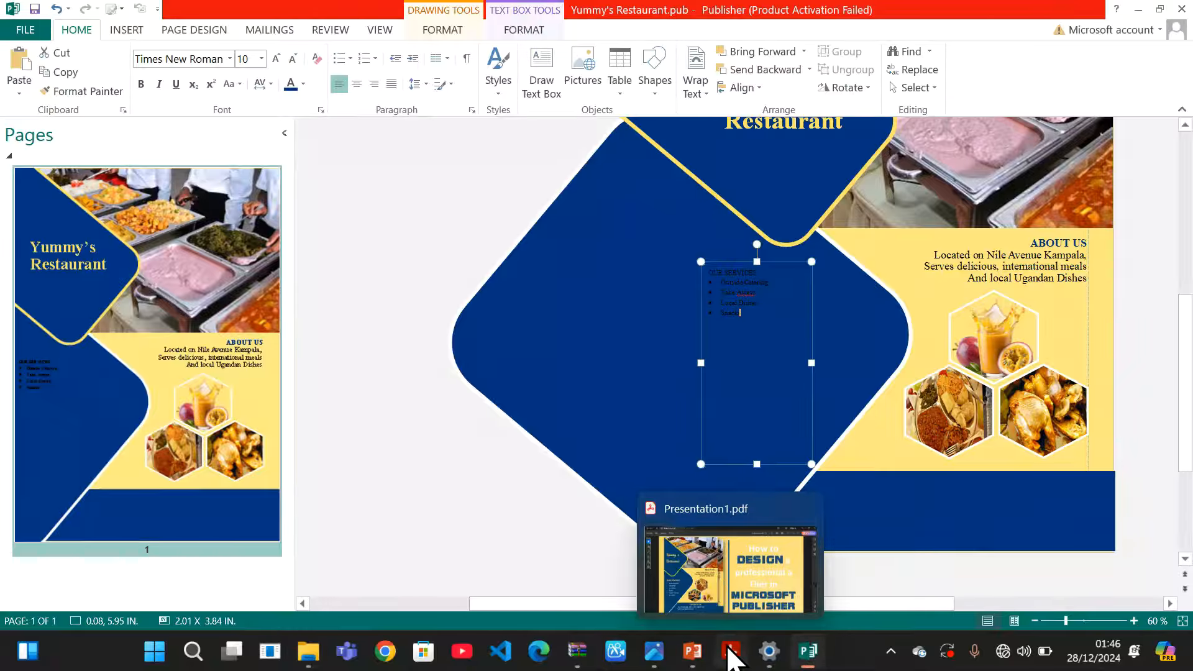
left_click(707, 564)
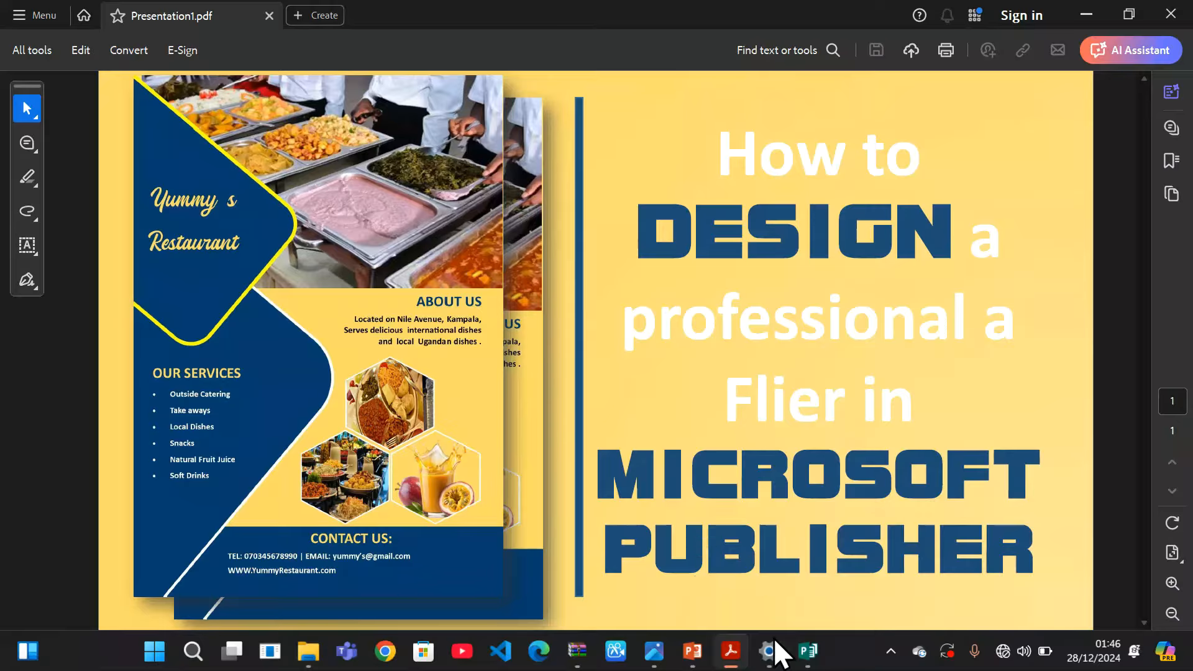
Switch from the reference PDF back to Yummy's Restaurant.pub in Publisher
mouse_move(818, 662)
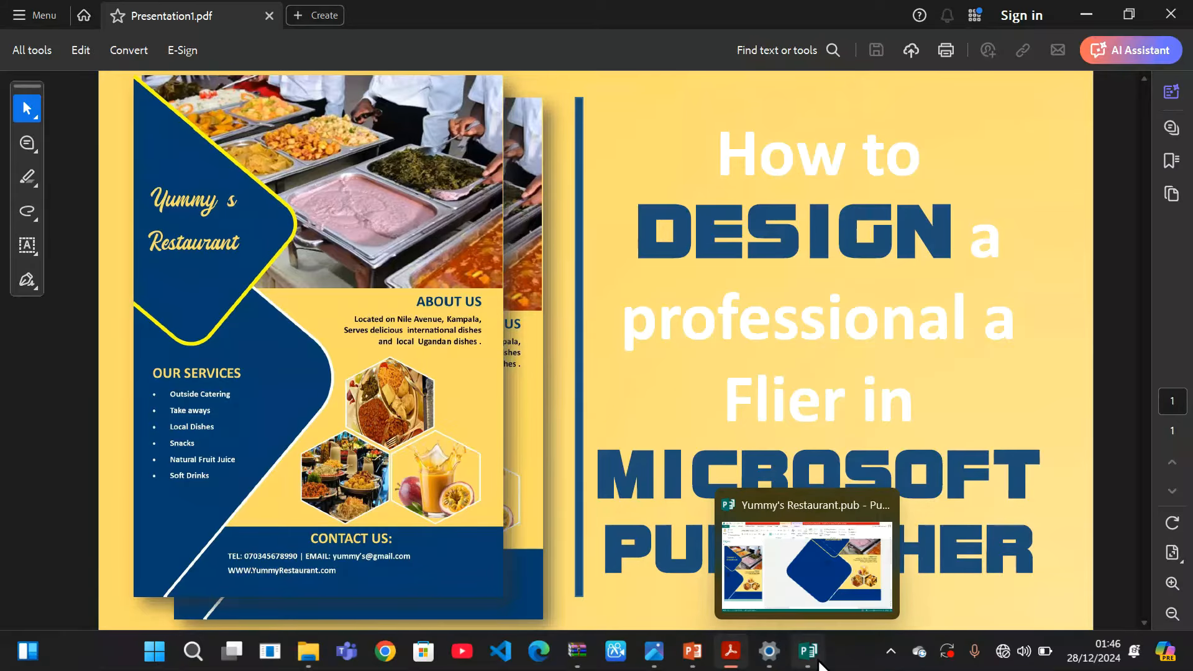
left_click(793, 577)
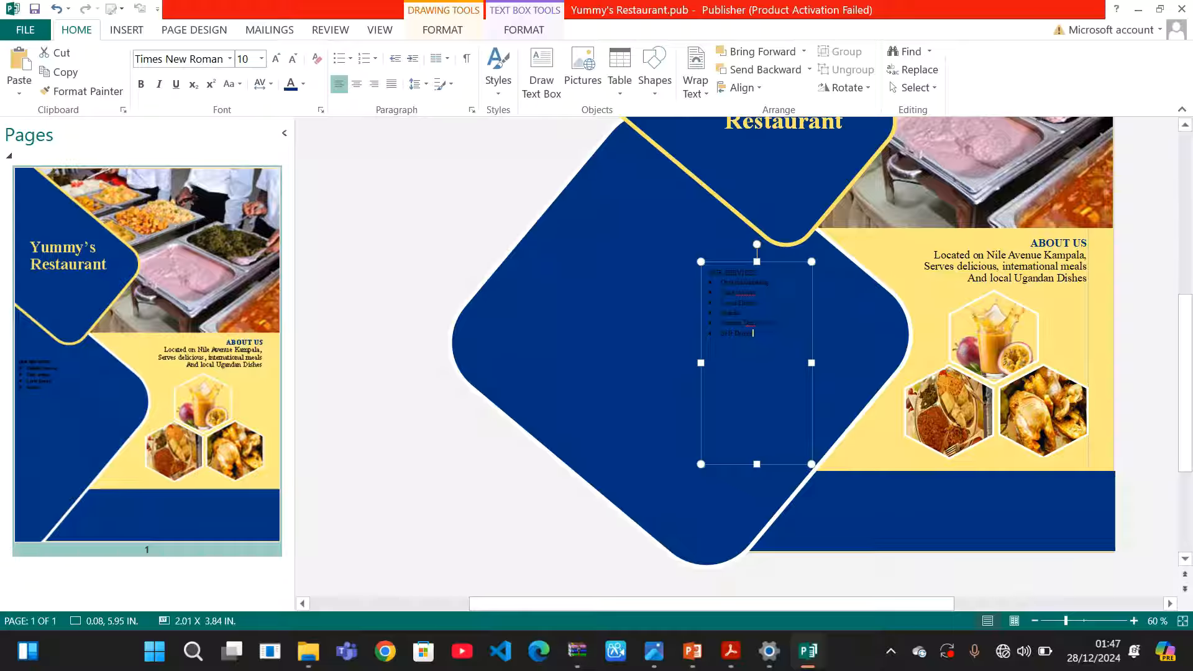
Set the services list to size 20, widen its text box, and move it lower in the navy shape
left_click_drag(777, 355, 692, 261)
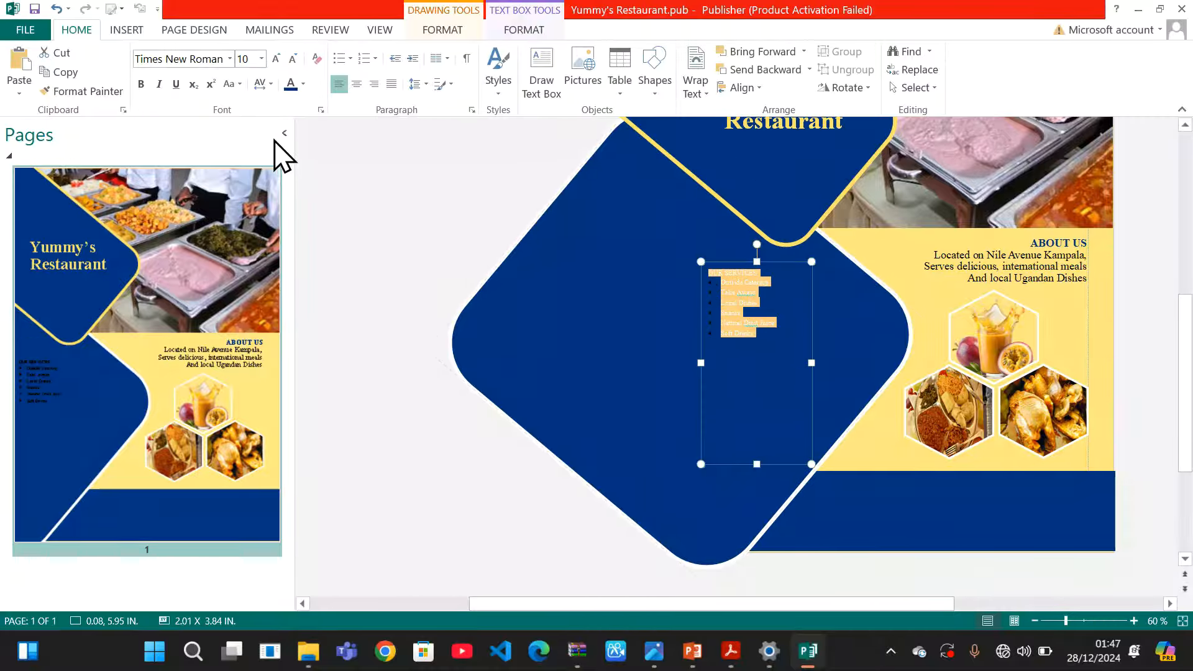
left_click(262, 58)
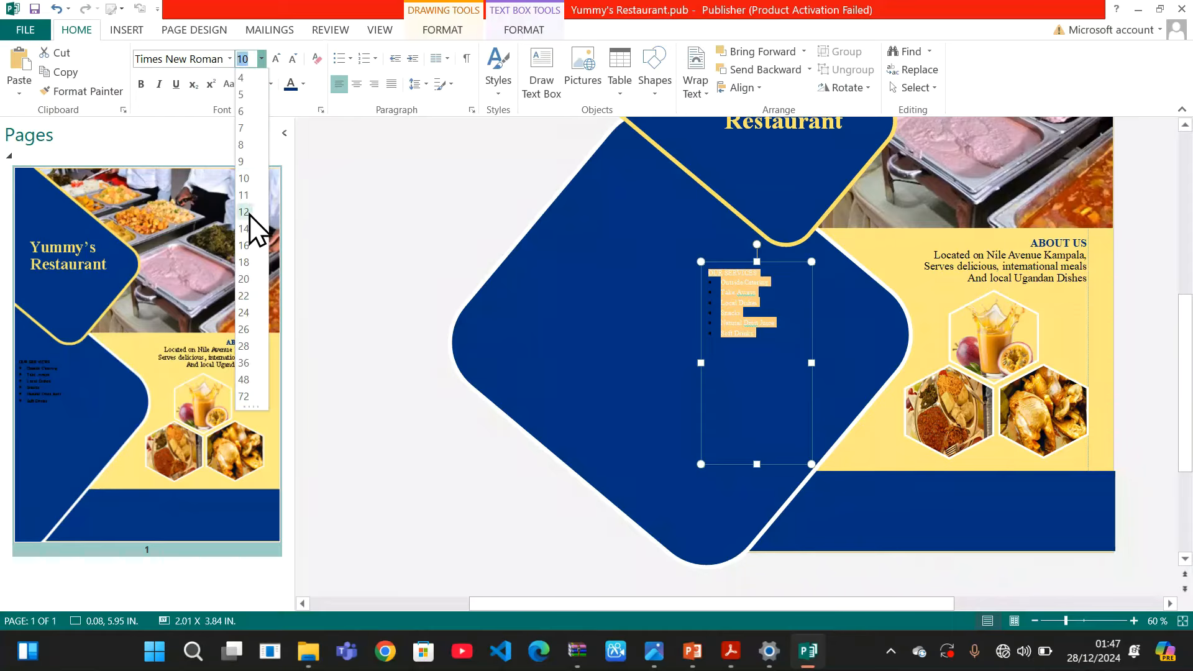
left_click(251, 277)
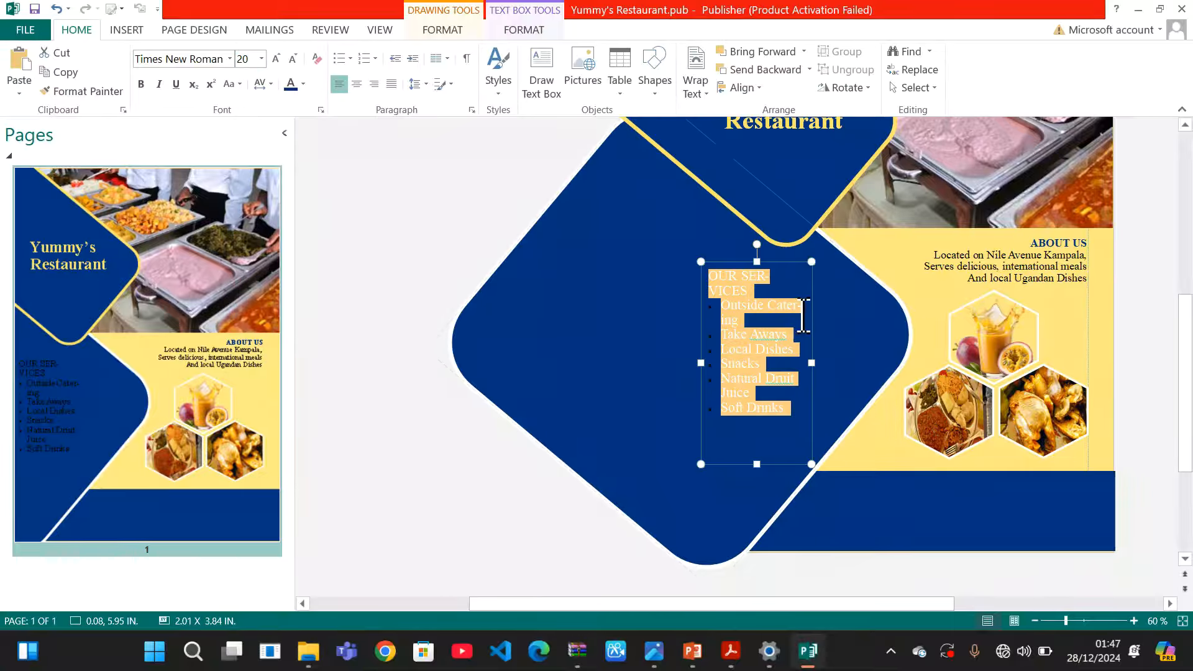
left_click_drag(808, 309, 834, 312)
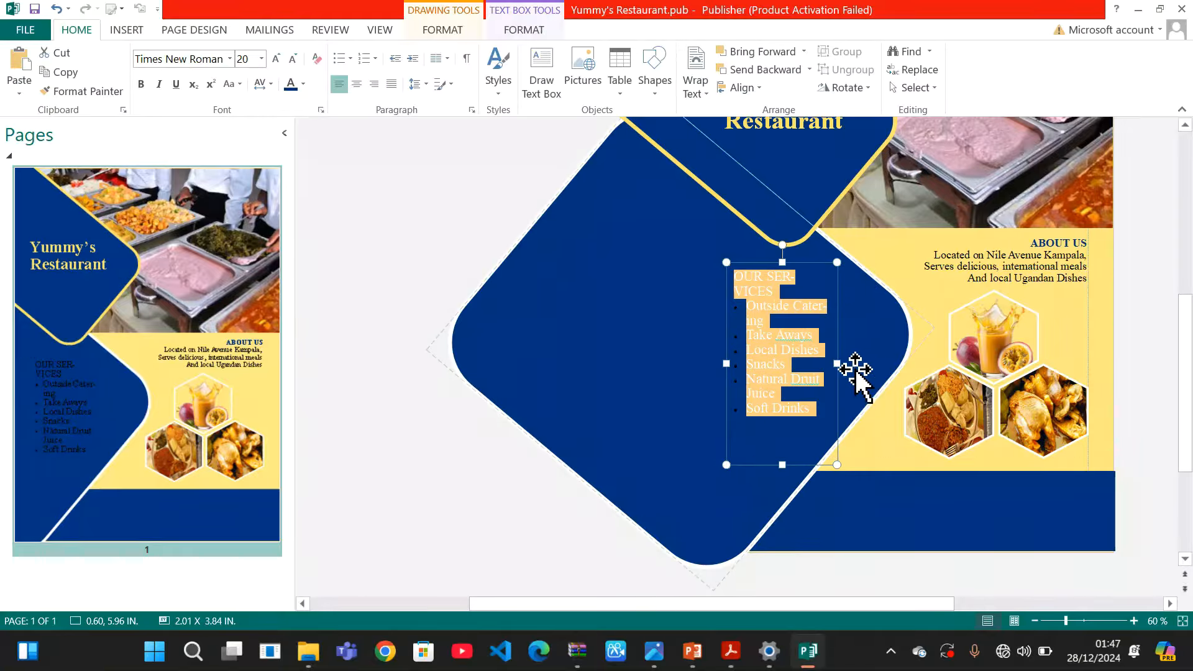
left_click_drag(839, 364, 859, 360)
left_click(829, 422)
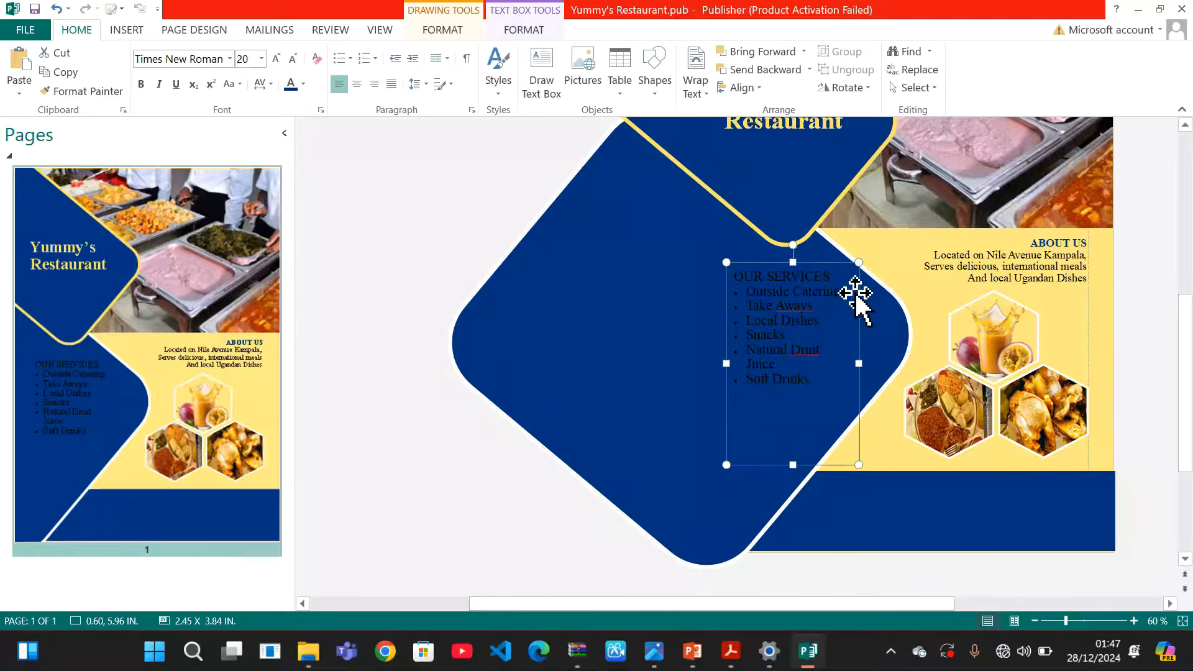
left_click_drag(855, 297, 859, 372)
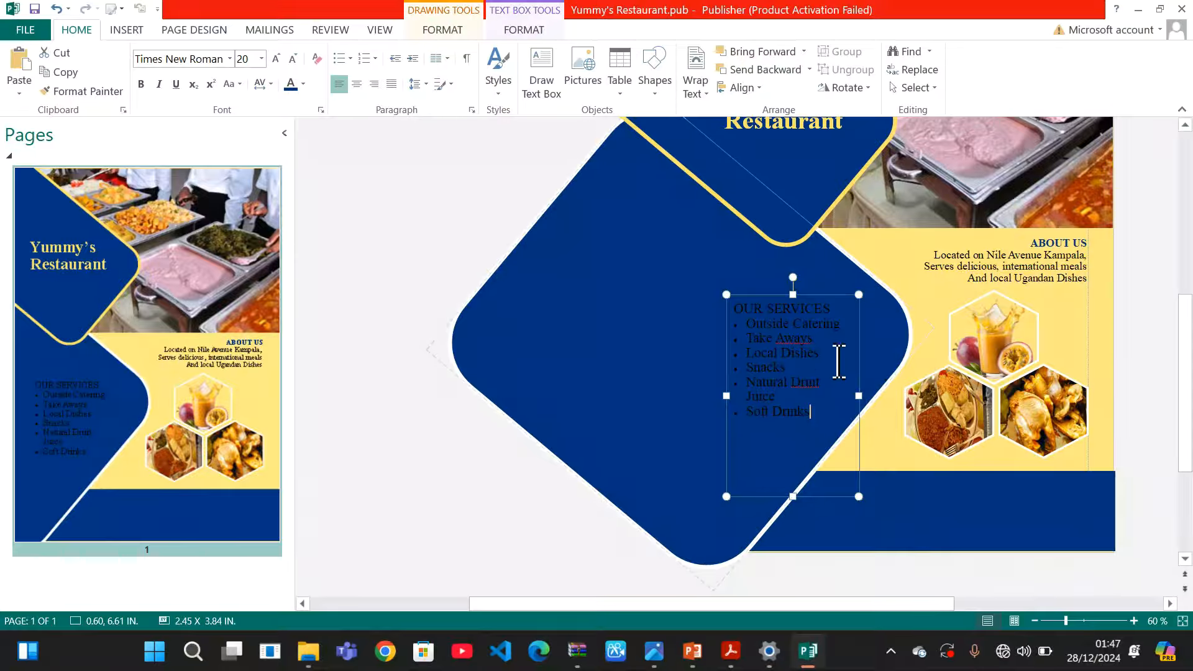
Open the spelling check on the misspelled word 'Druit', then close the Check Spelling dialog
right_click(806, 380)
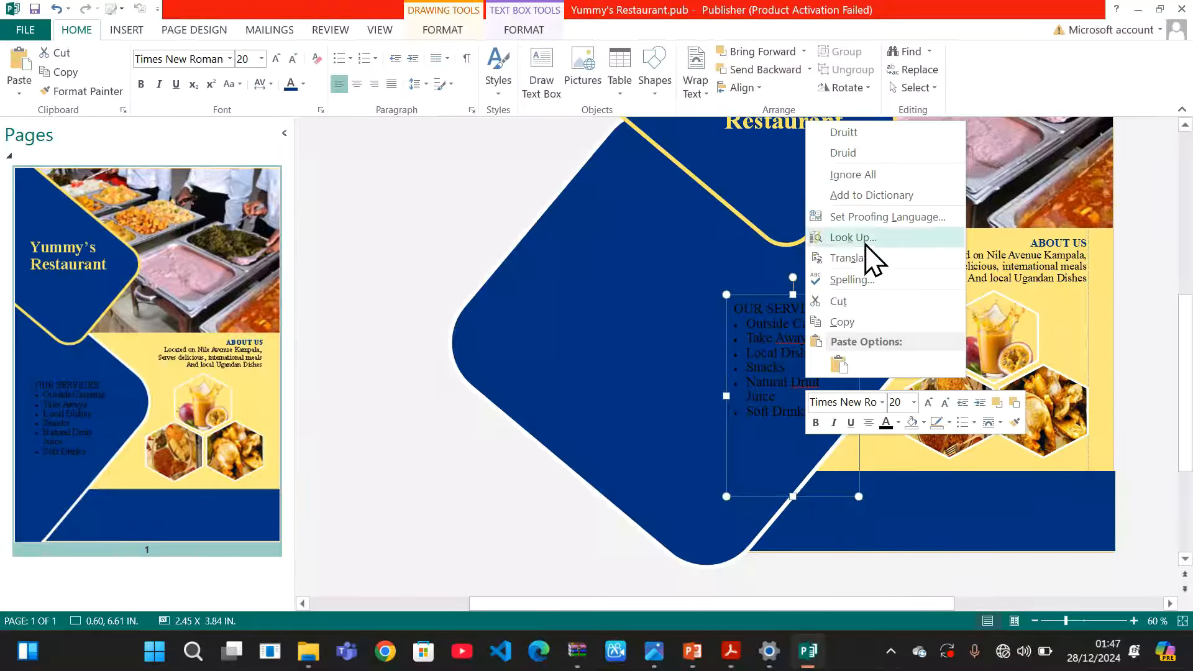
left_click(863, 281)
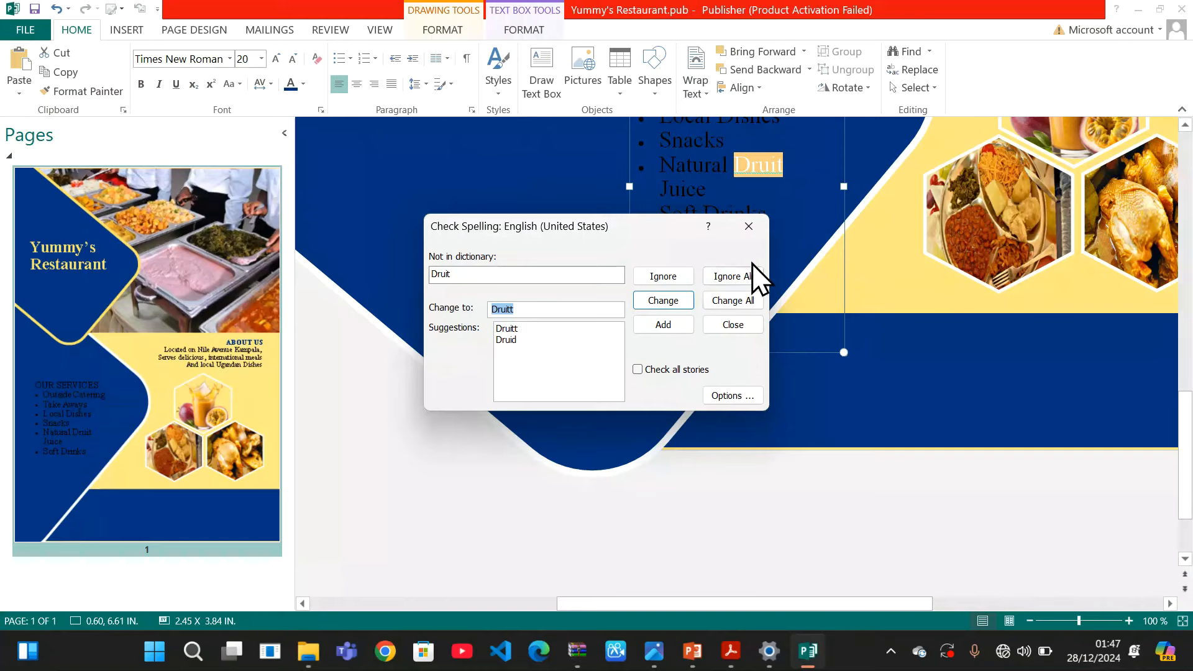
left_click(745, 227)
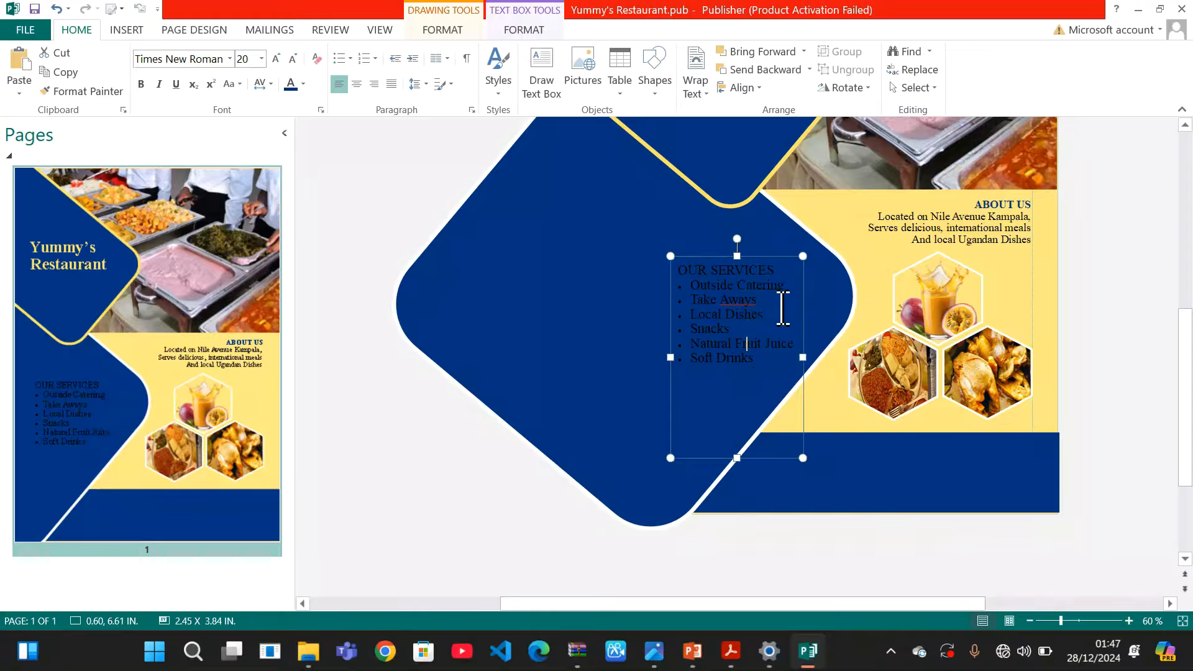
Colour all the services text white and compare it with the reference flier PDF
left_click_drag(759, 366, 677, 268)
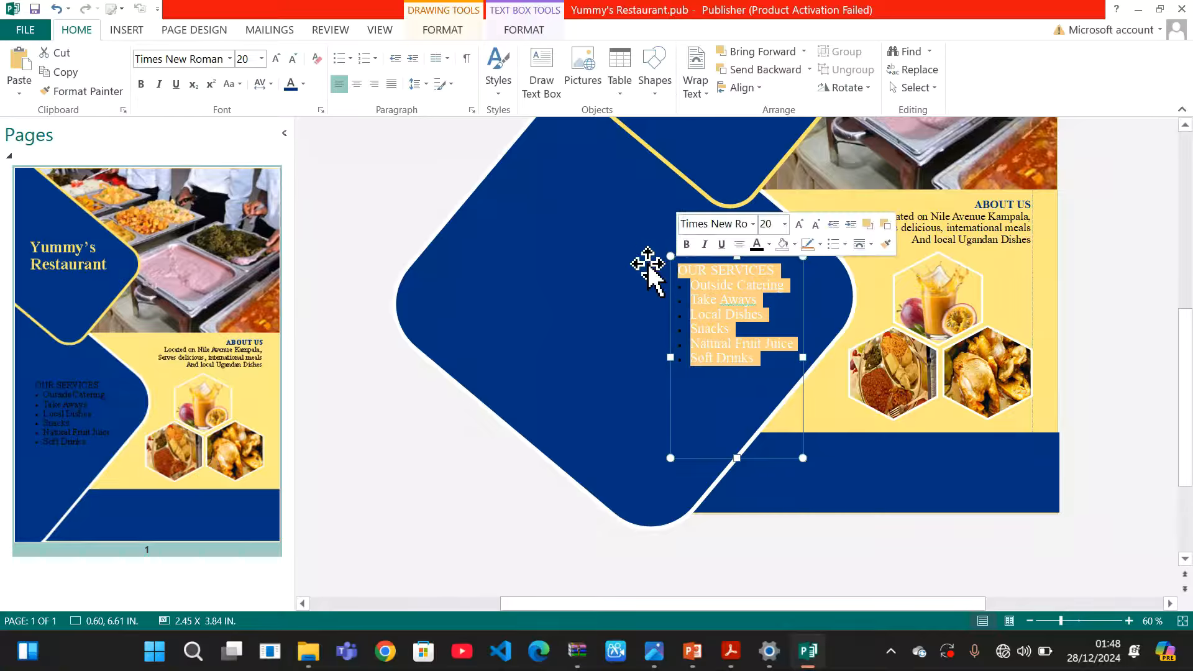
left_click(304, 84)
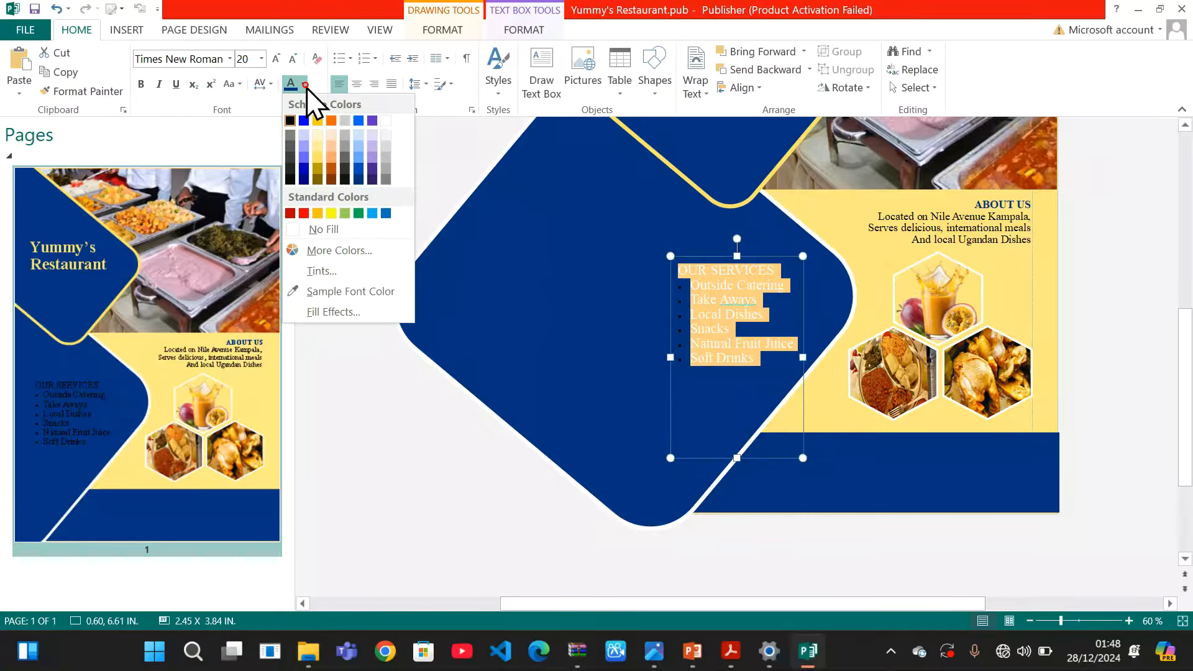
left_click(385, 122)
left_click(601, 436)
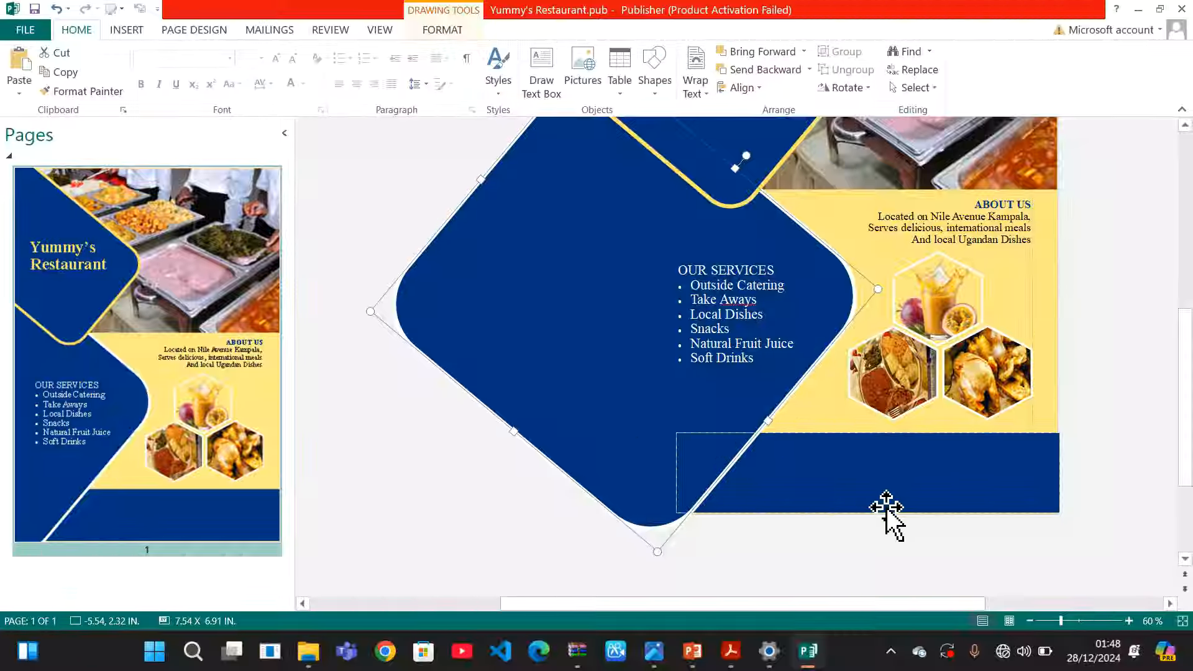
mouse_move(734, 658)
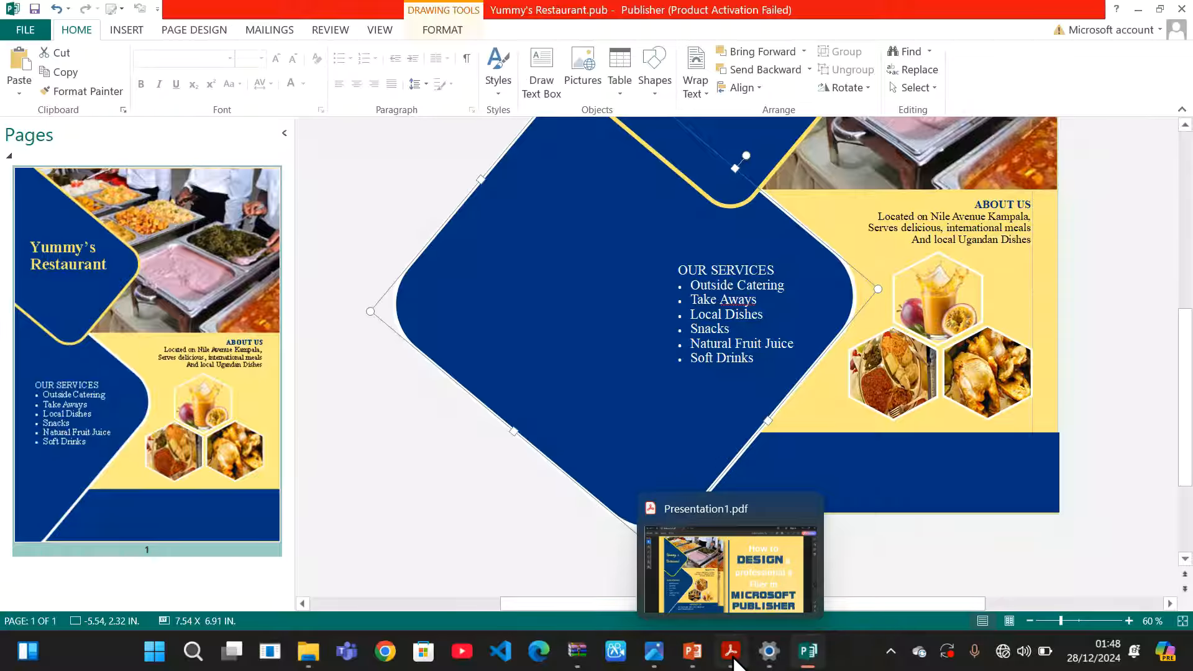
left_click(755, 575)
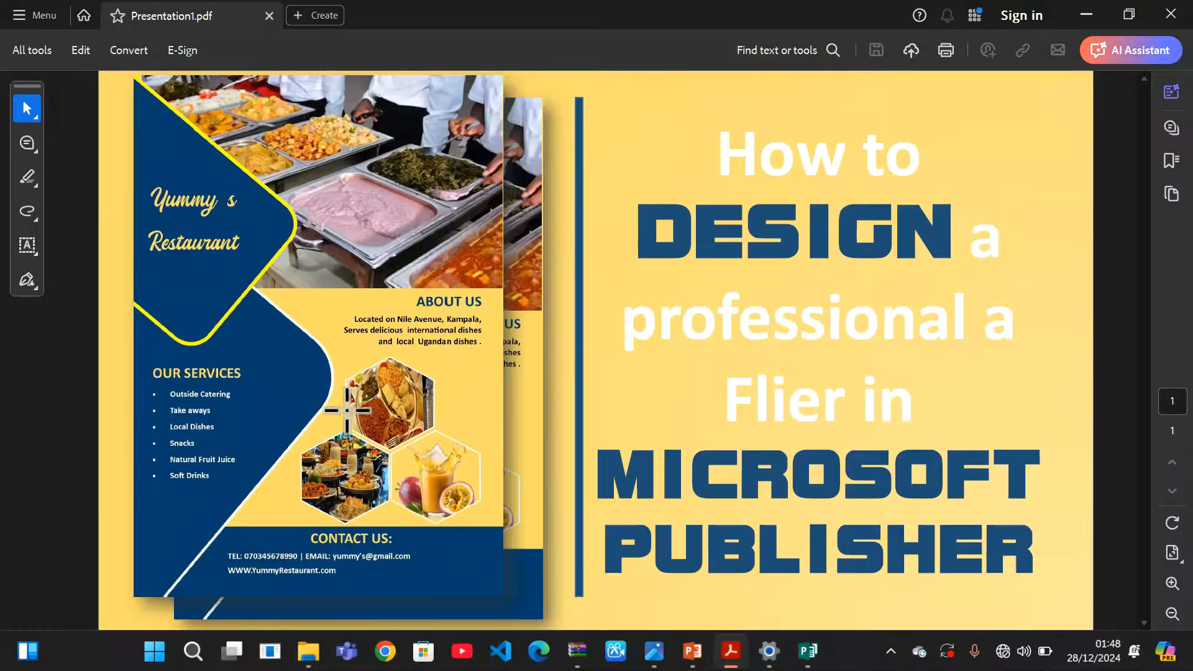
left_click(1085, 15)
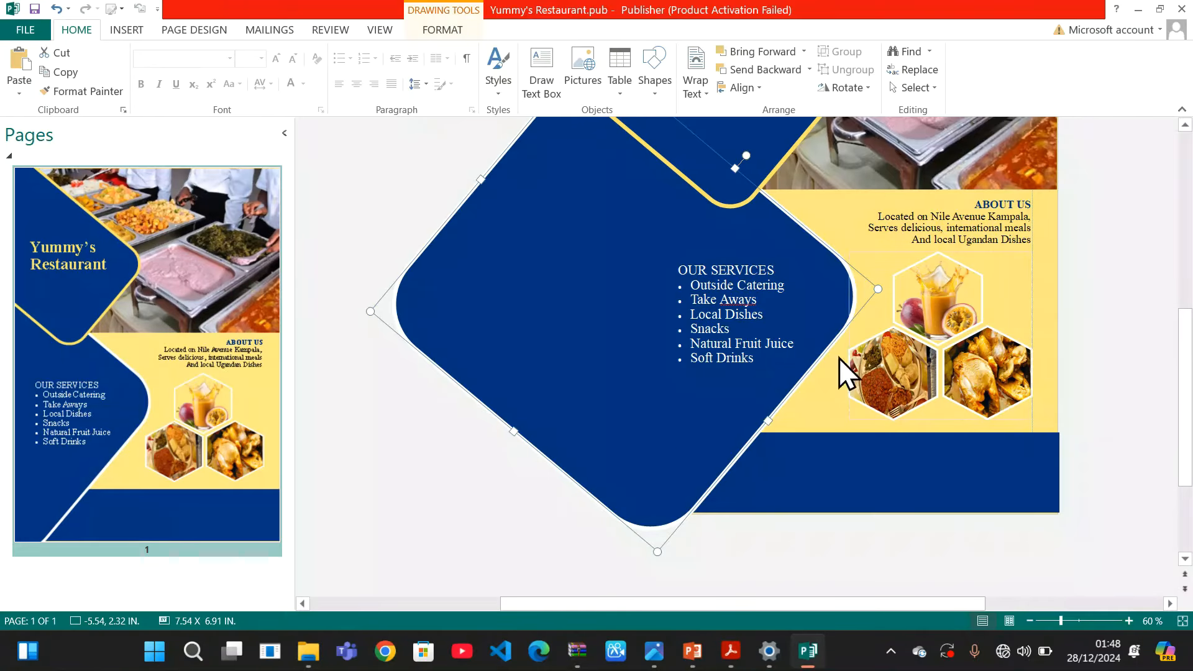
Apply 1.5 line spacing to the whole services list
left_click_drag(766, 365, 669, 266)
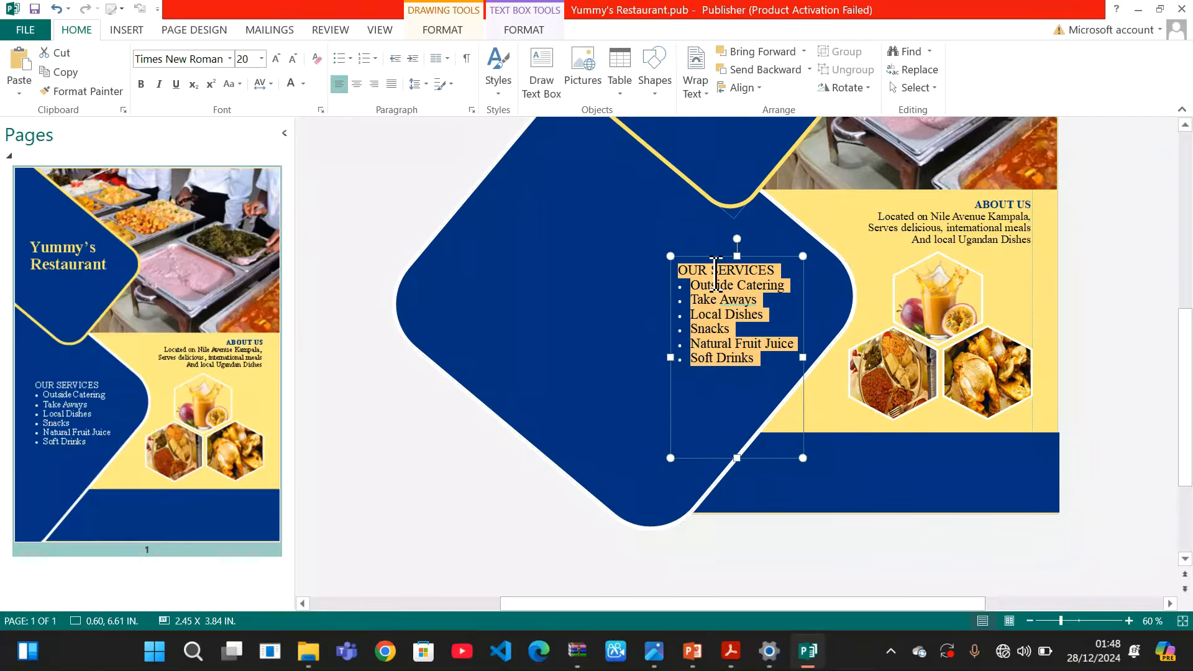
left_click(425, 86)
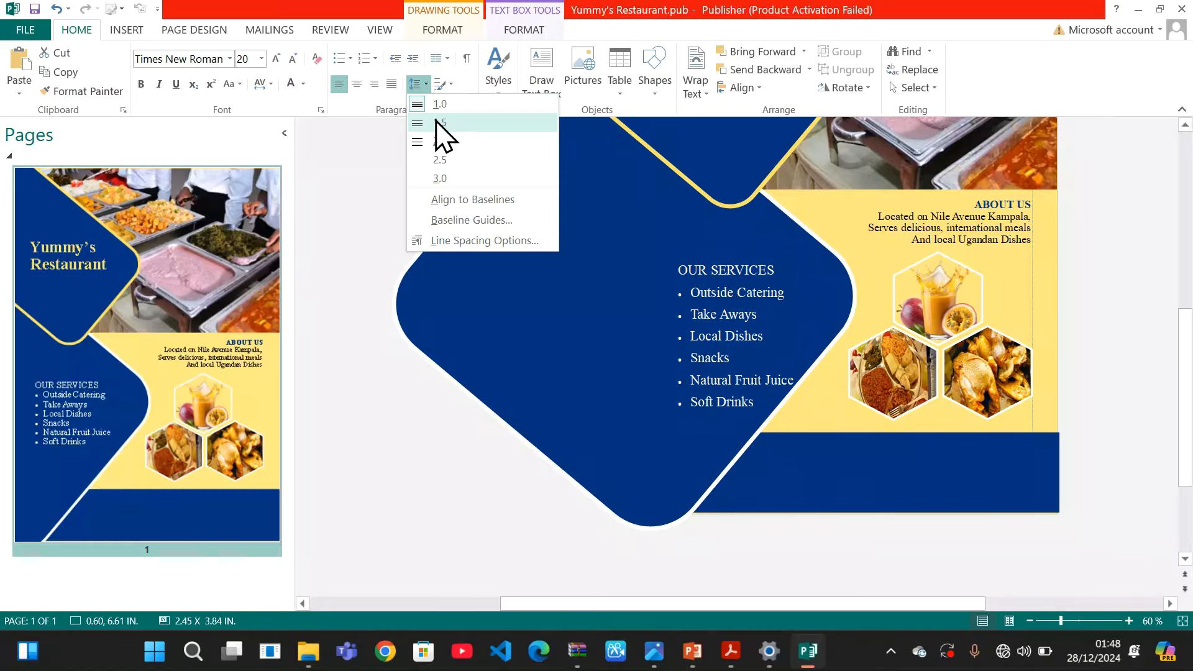
left_click(440, 123)
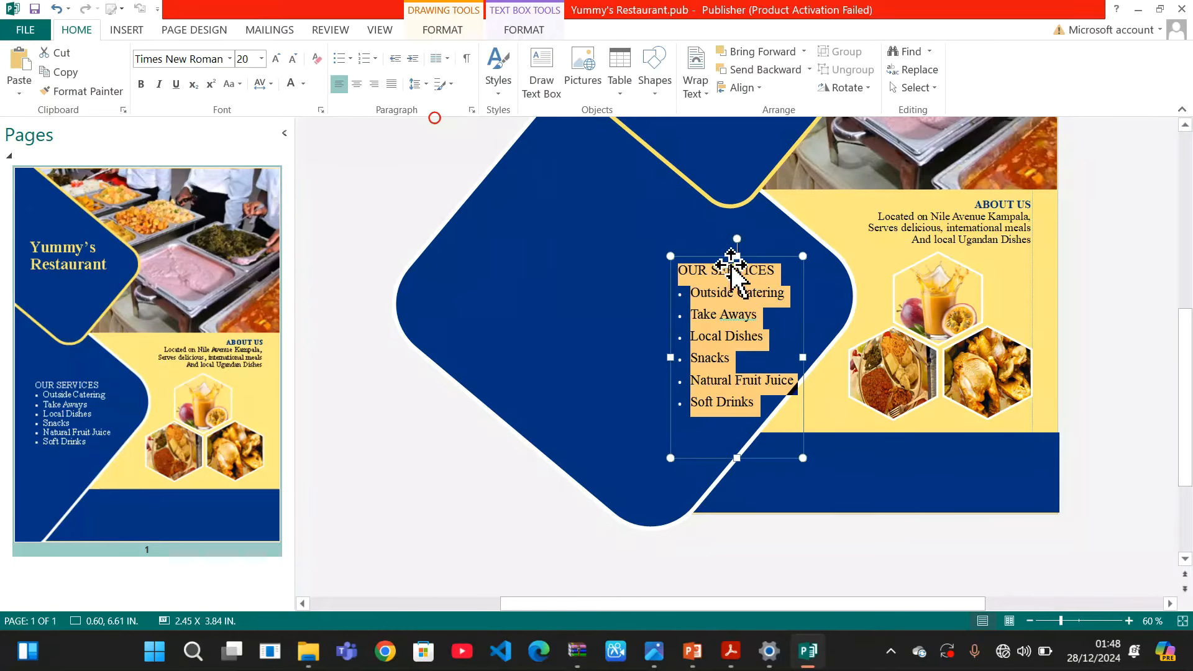
left_click(806, 274)
Undo the accidental moves of the navy shape and reselect the OUR SERVICES text box
left_click_drag(806, 275, 804, 268)
key("ctrl+z")
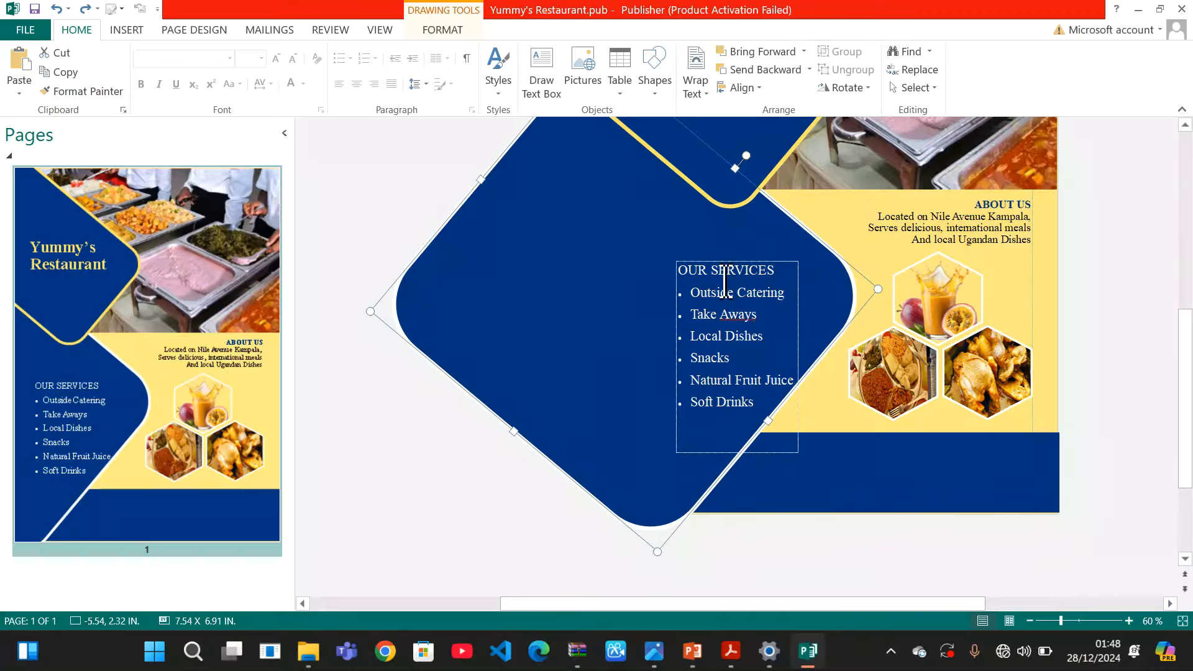
left_click(806, 296)
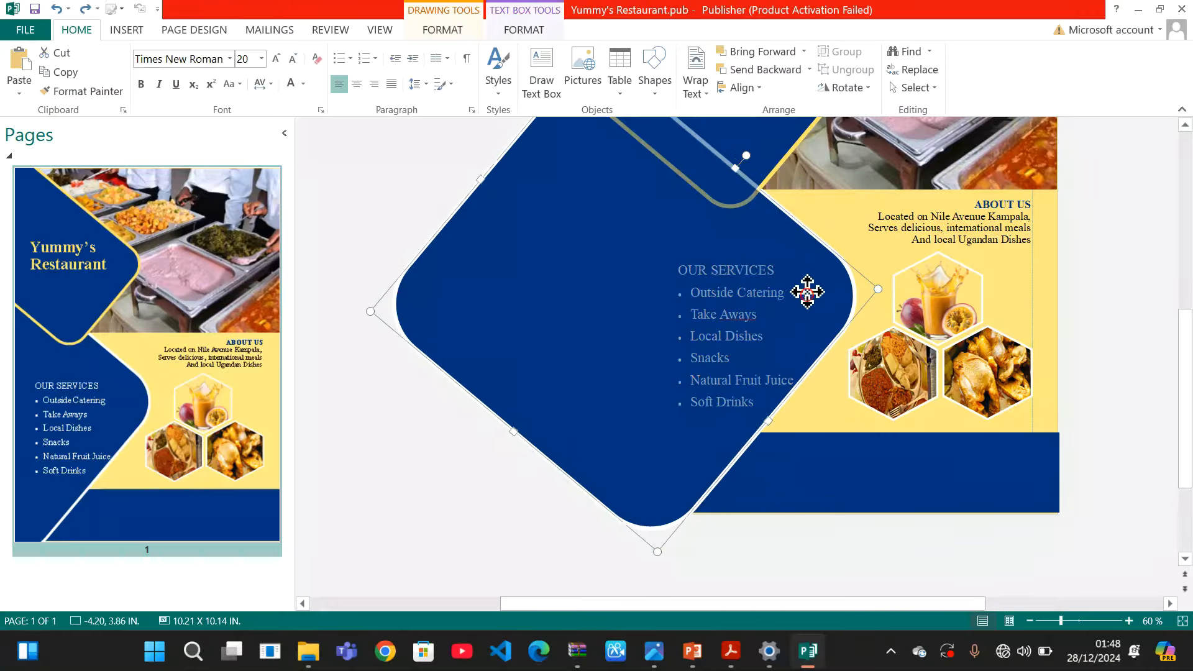
left_click_drag(807, 296, 806, 292)
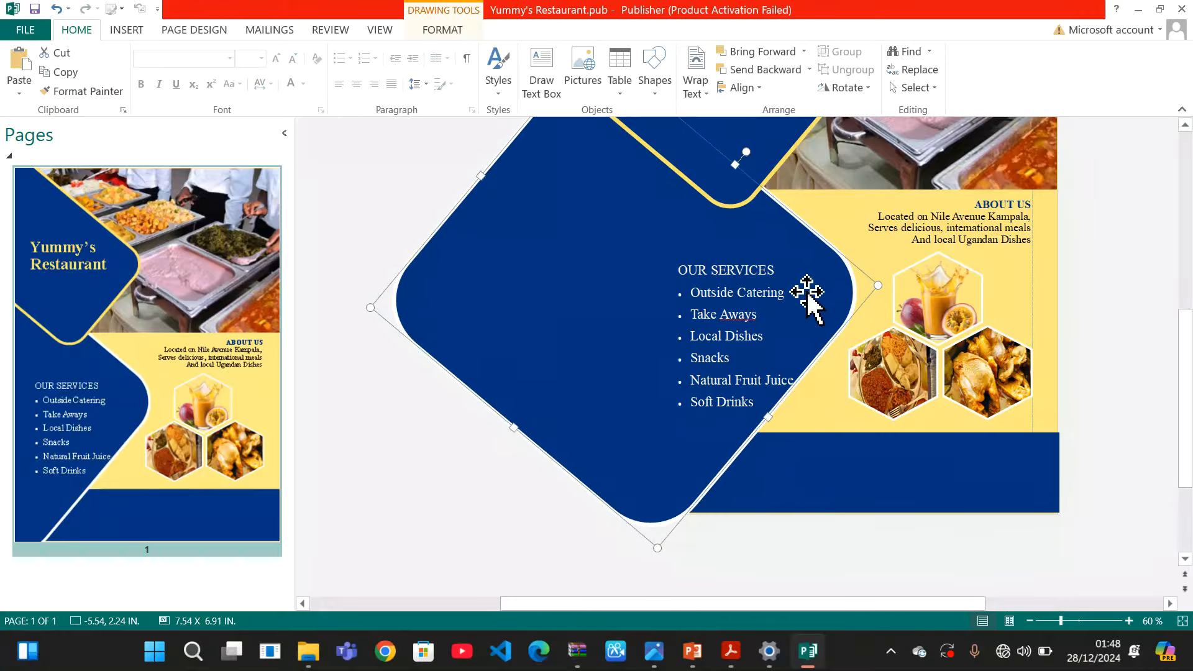
left_click(722, 304)
left_click_drag(707, 259, 705, 242)
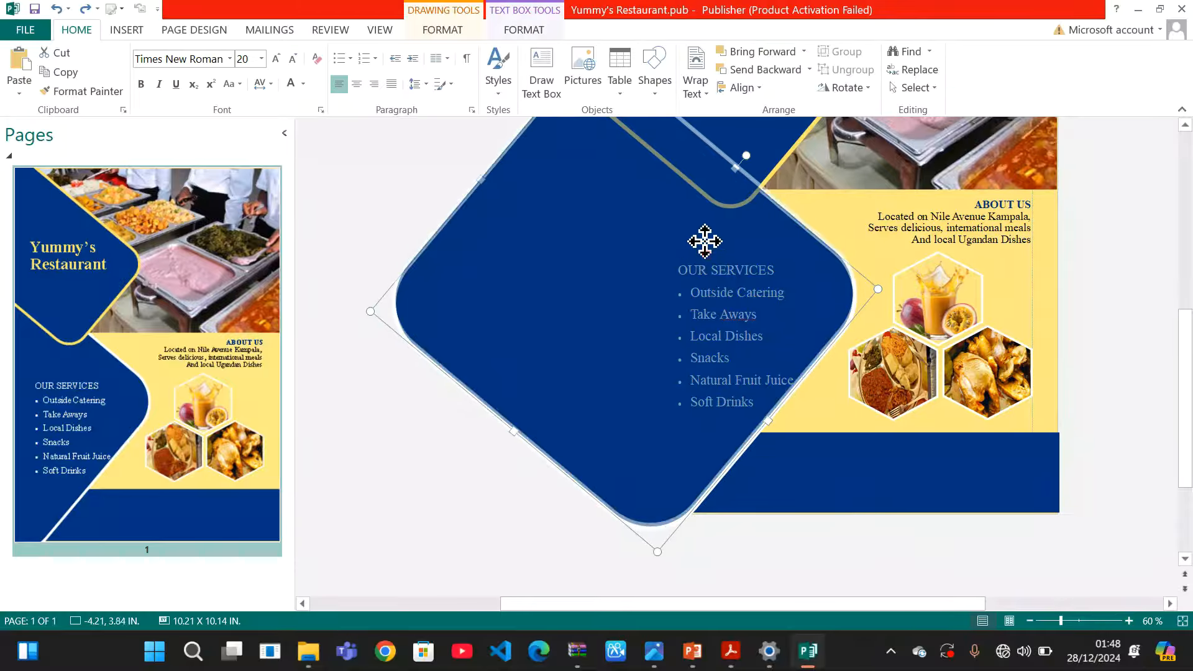
key("ctrl+z")
left_click(701, 314)
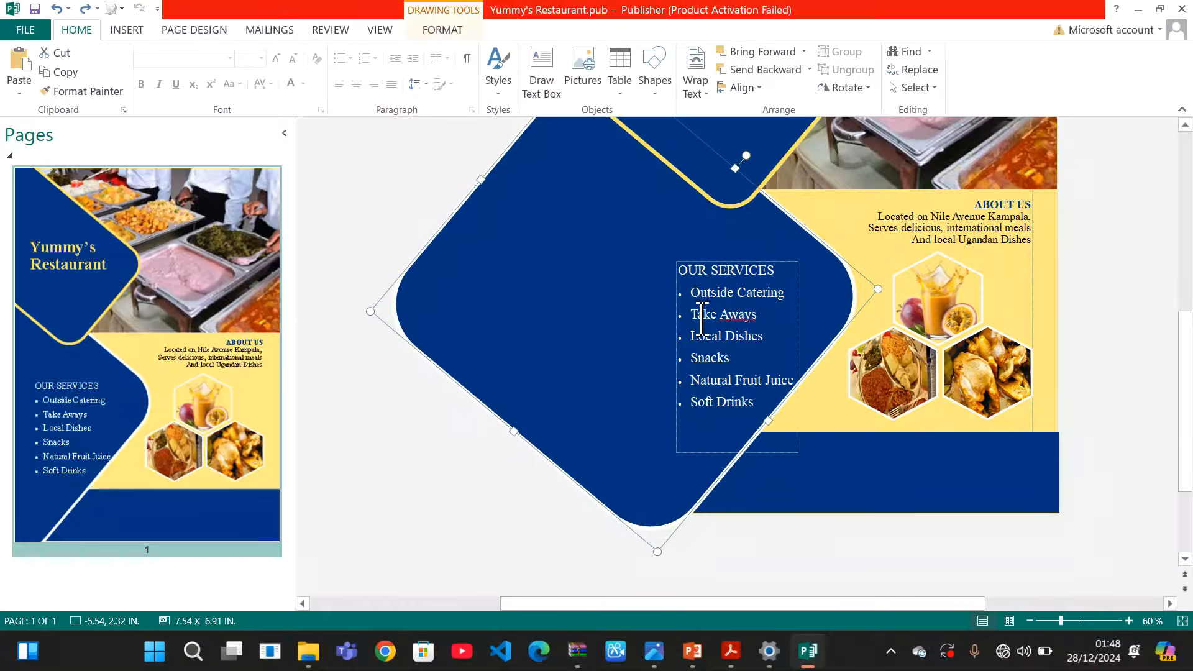
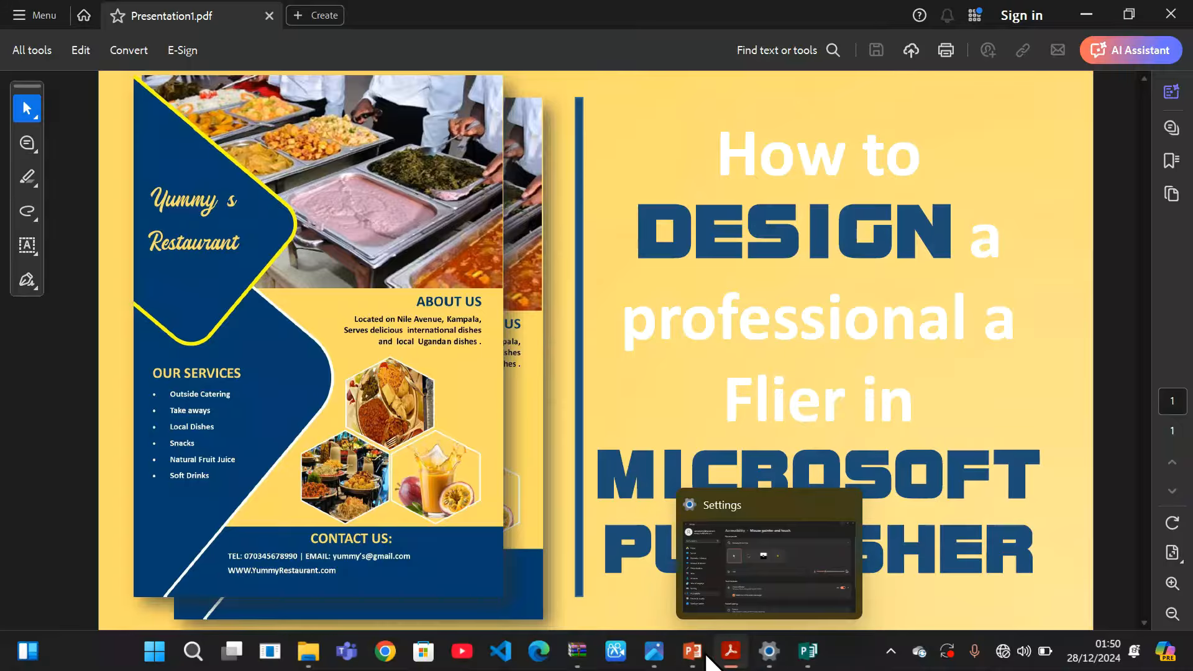
Back in Publisher, type a TEL phone number and an e-mail address on one line in the Contact Us box
mouse_move(807, 652)
left_click(842, 581)
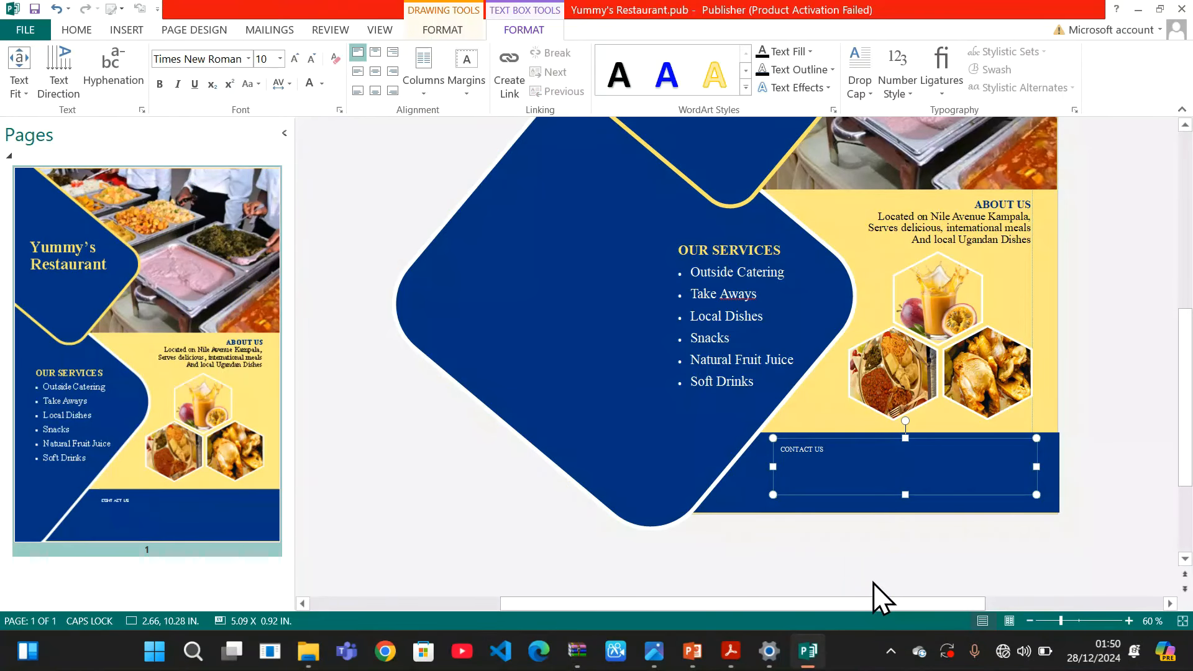
key("Caps_Lock")
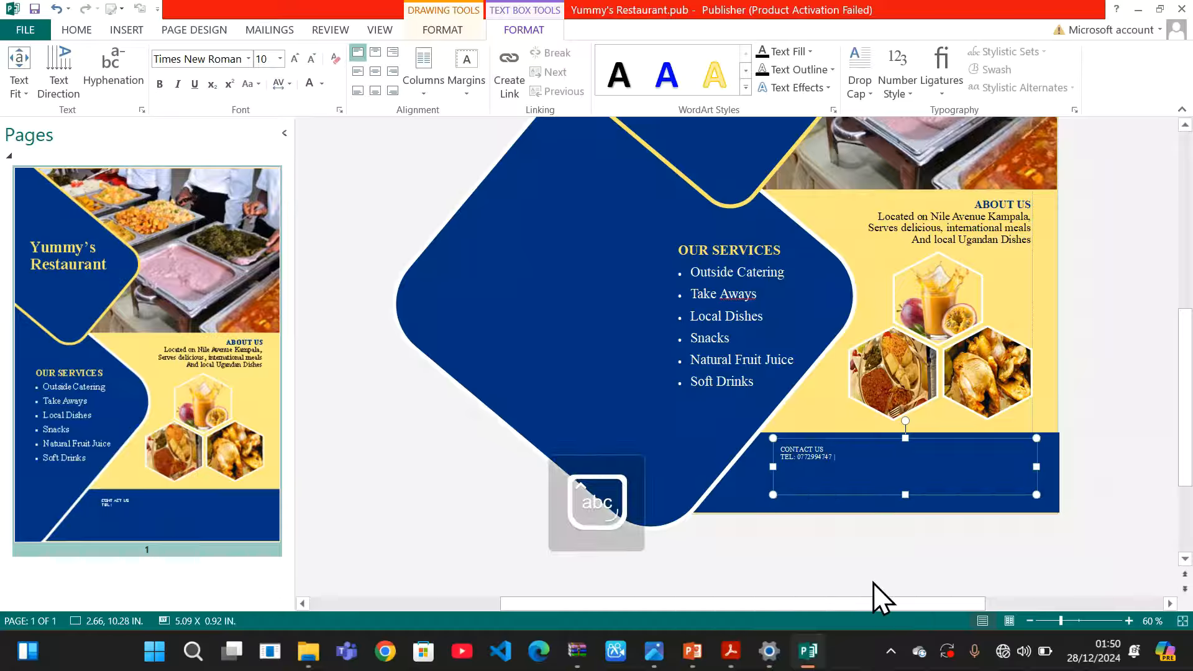
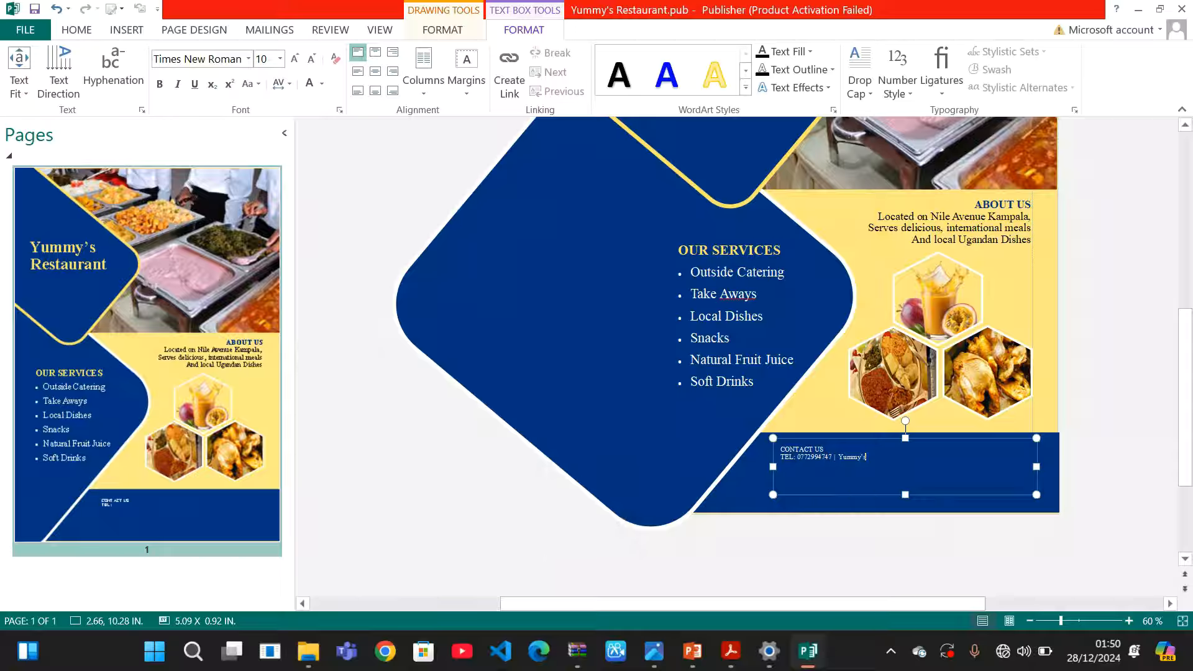
key("Return")
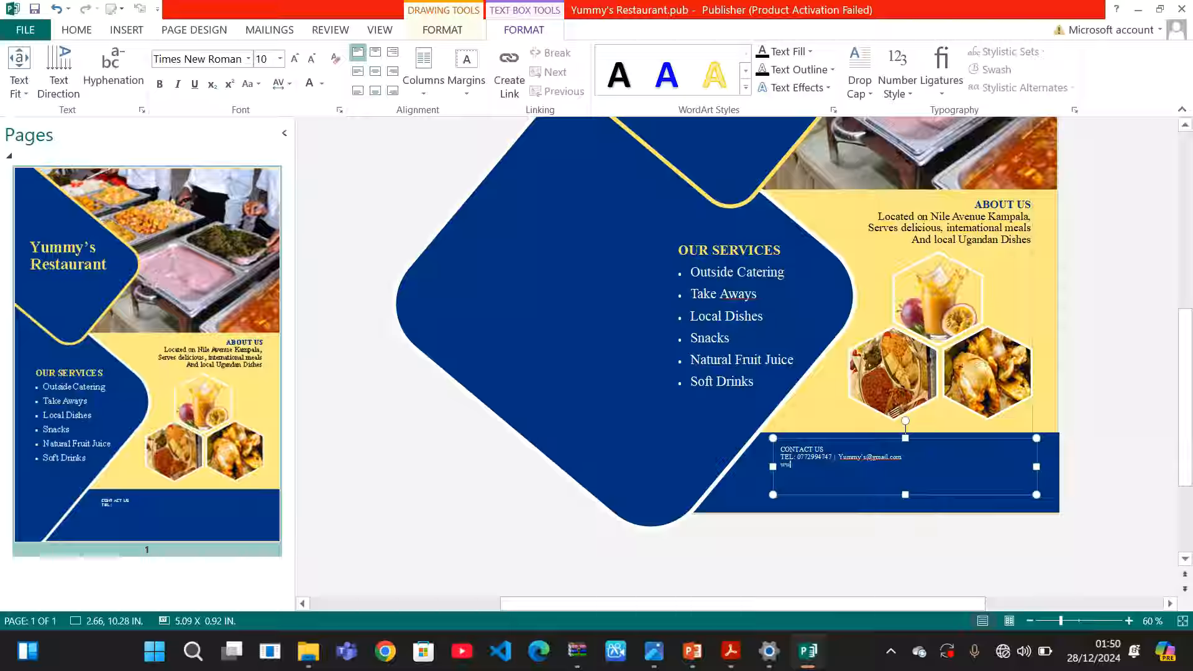
key("BackSpace")
key("BackSpace")
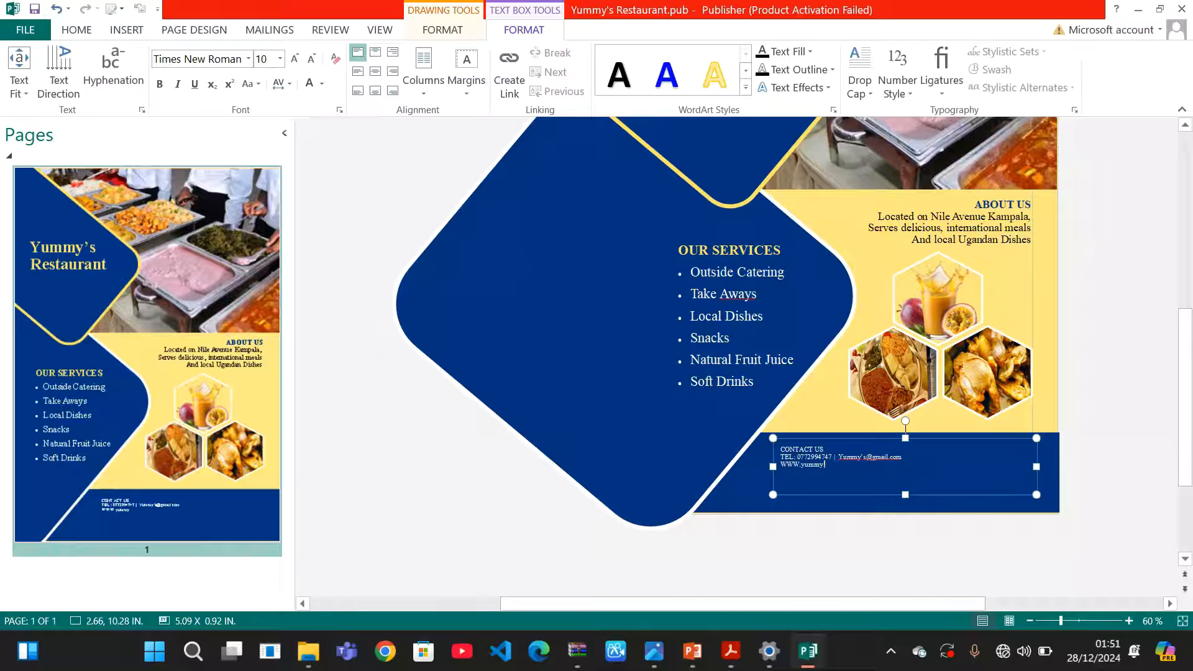
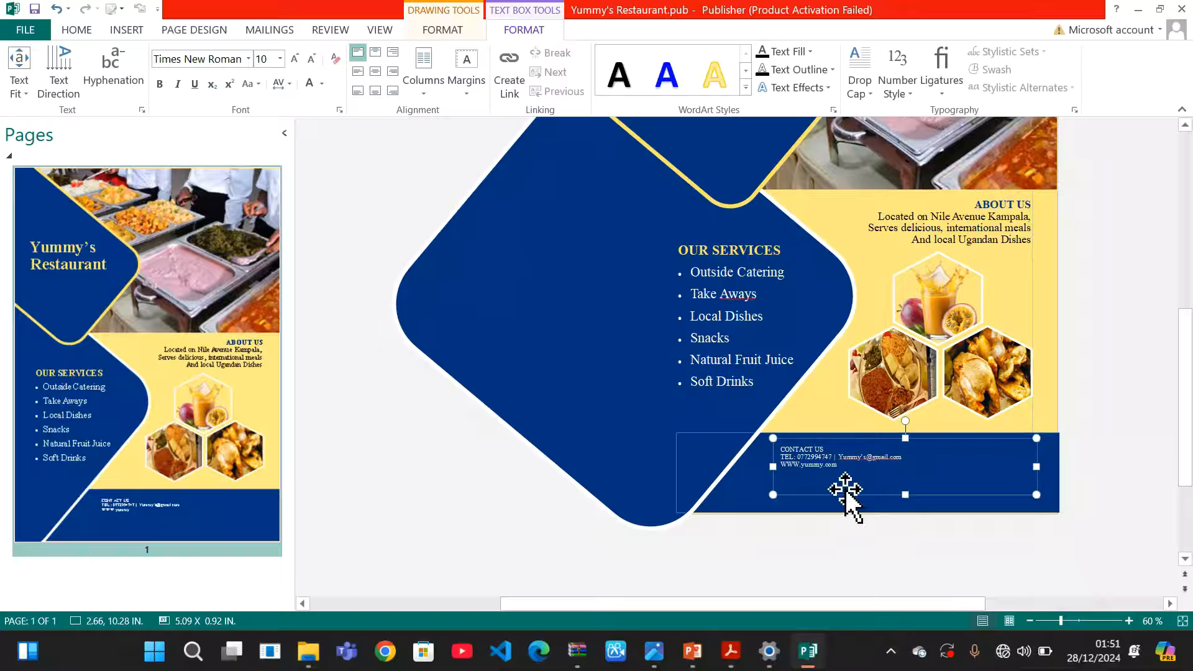
Set the three contact lines to 18 pt and centre them in their box
left_click_drag(857, 468, 780, 458)
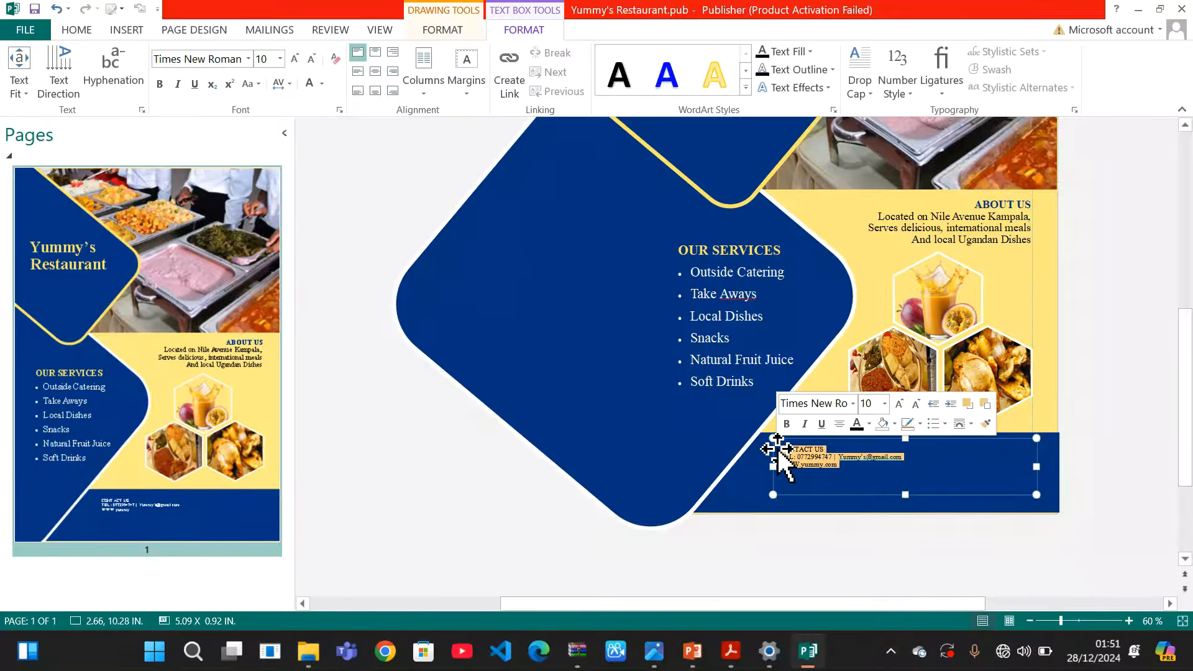
left_click(280, 59)
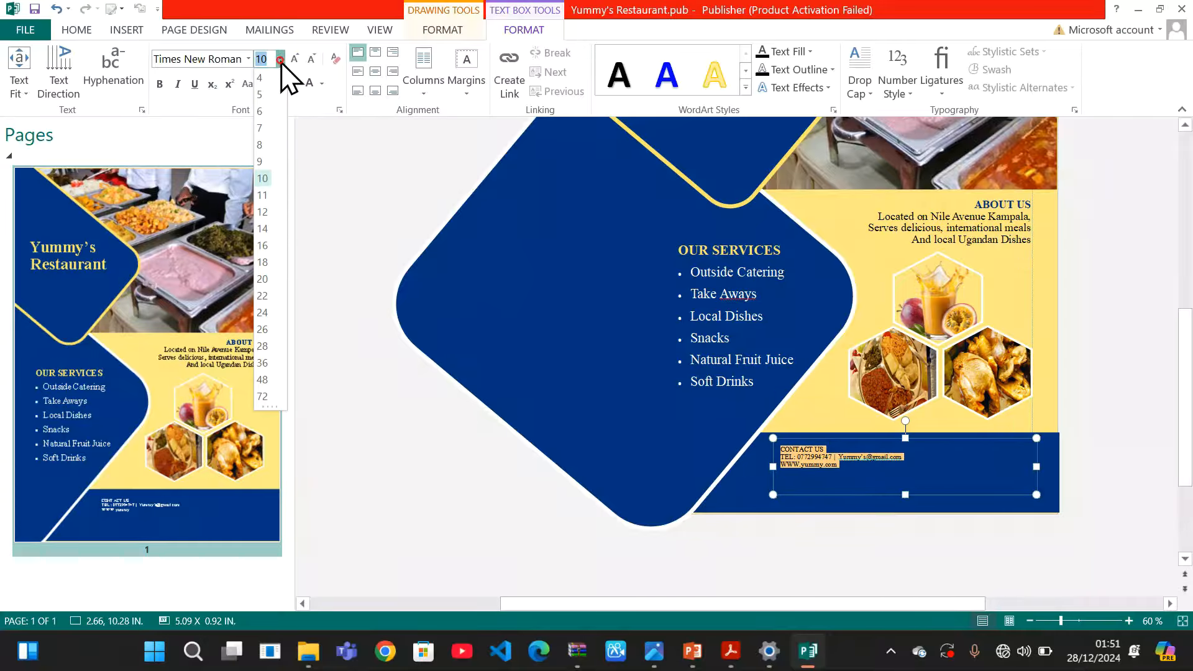
left_click(266, 268)
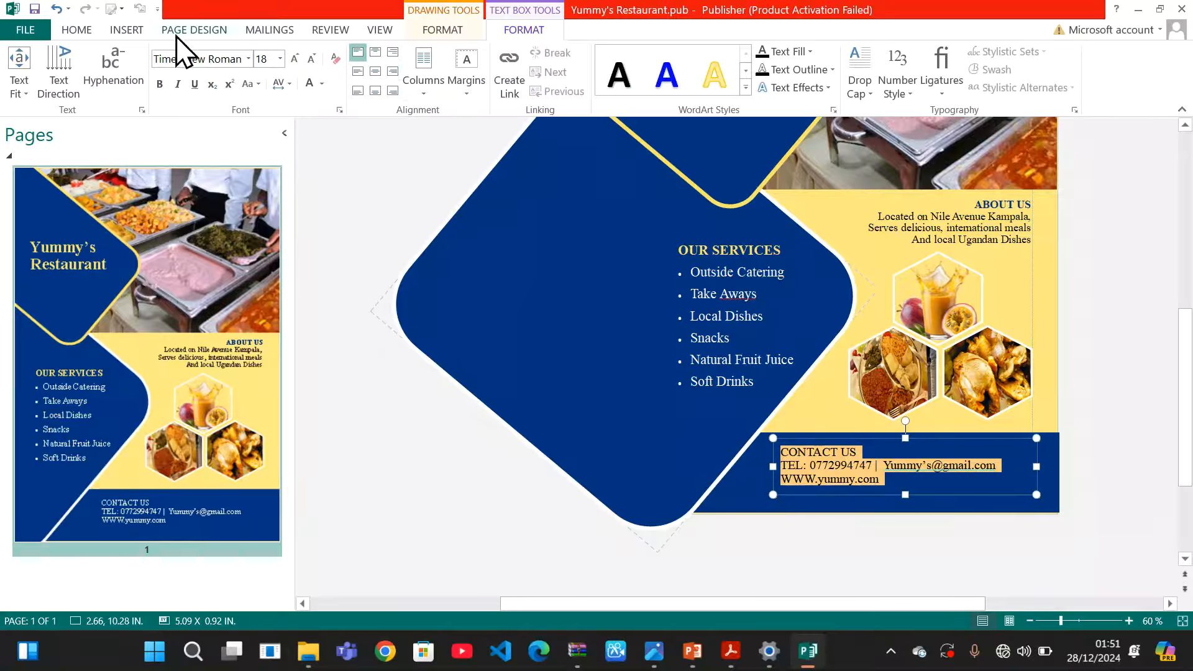
left_click(77, 30)
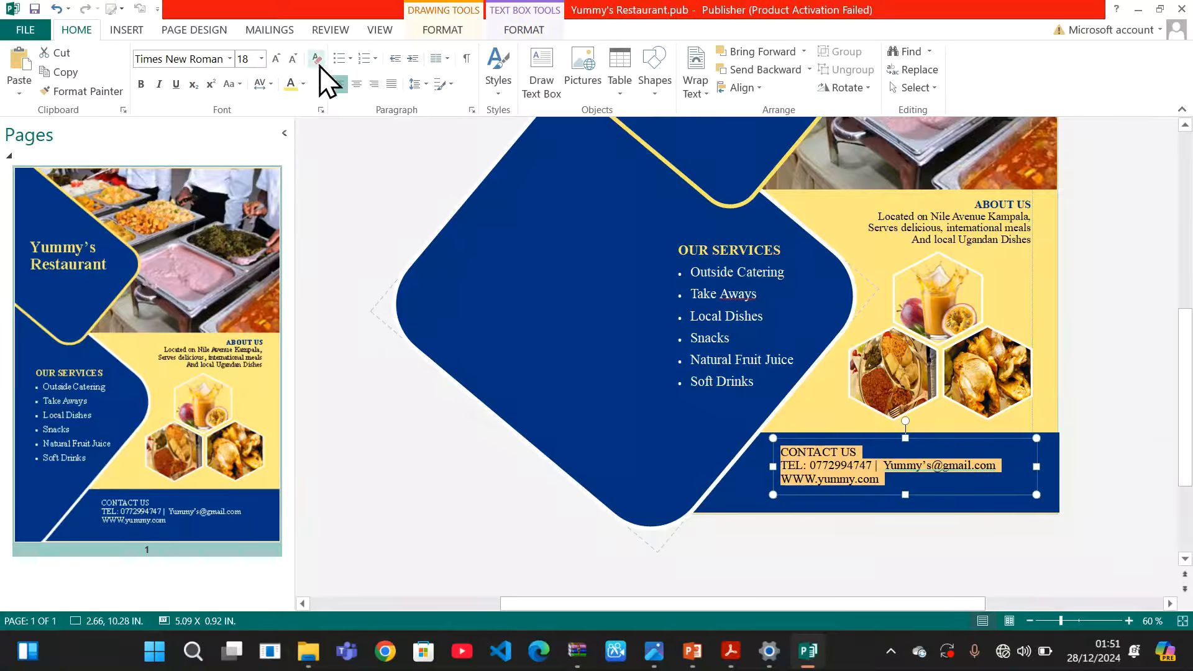
left_click(356, 85)
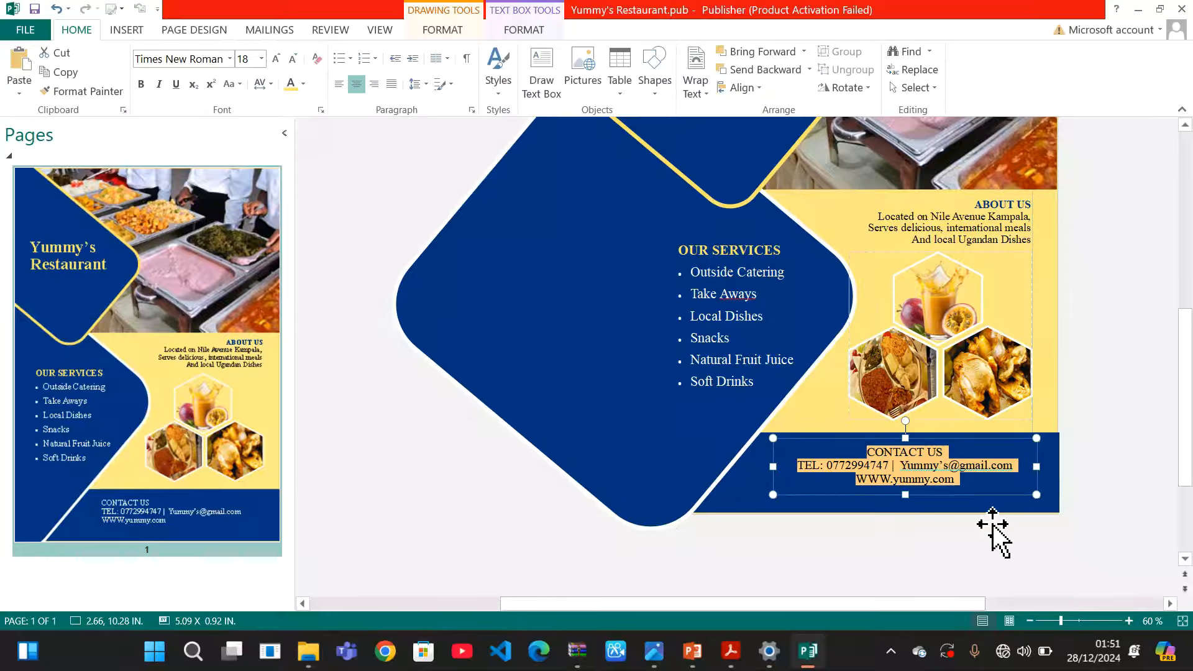
Make the CONTACT US heading bold
left_click(972, 554)
left_click(945, 453)
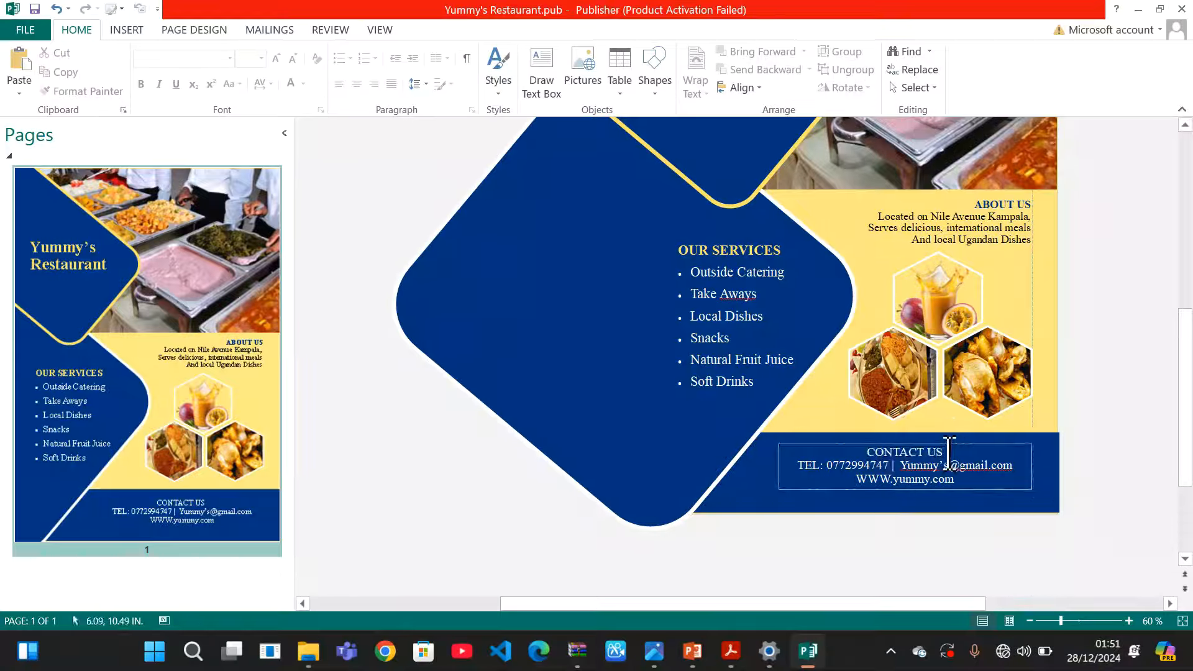
left_click_drag(947, 453, 859, 457)
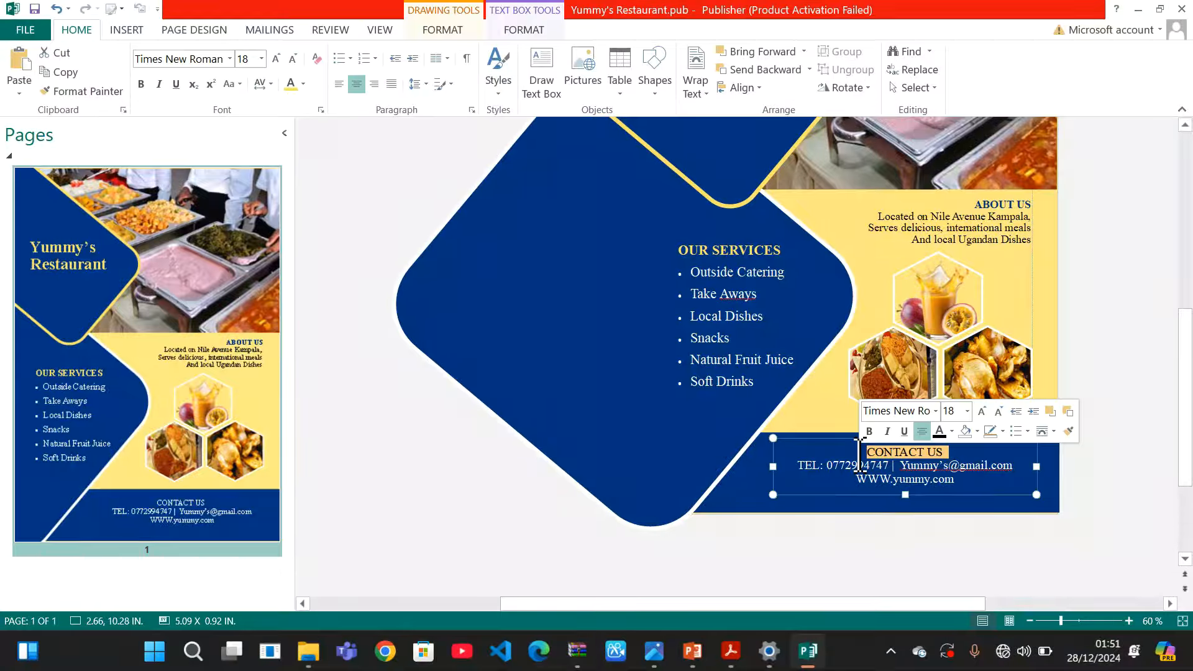
key("ctrl+b")
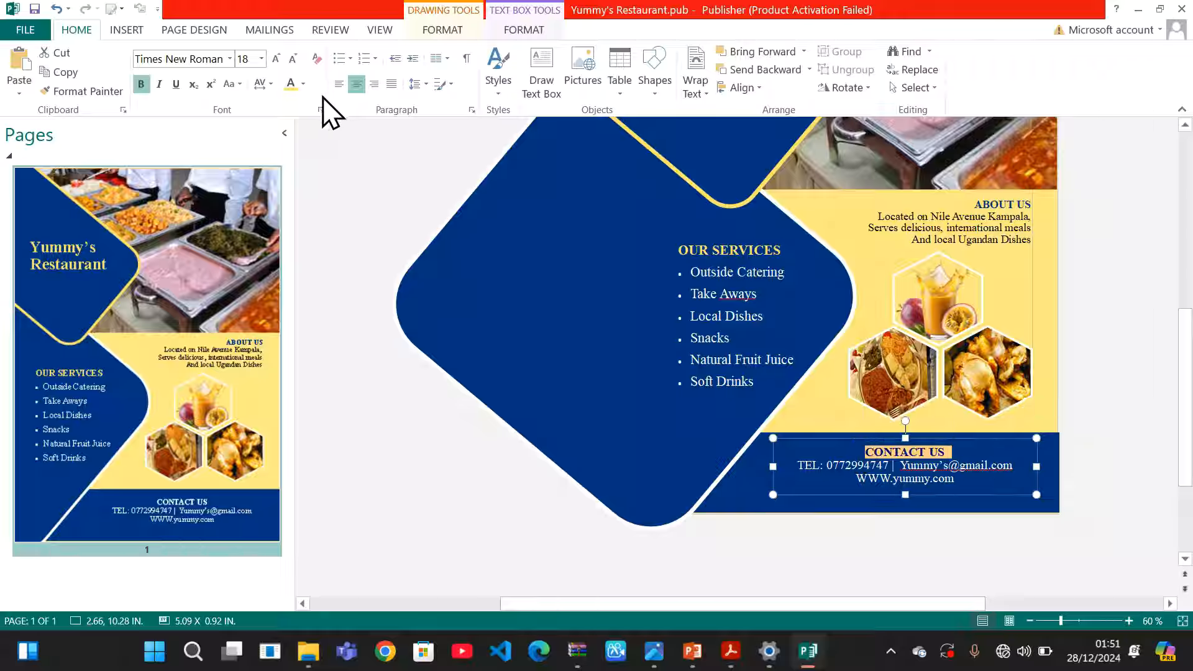
left_click(331, 199)
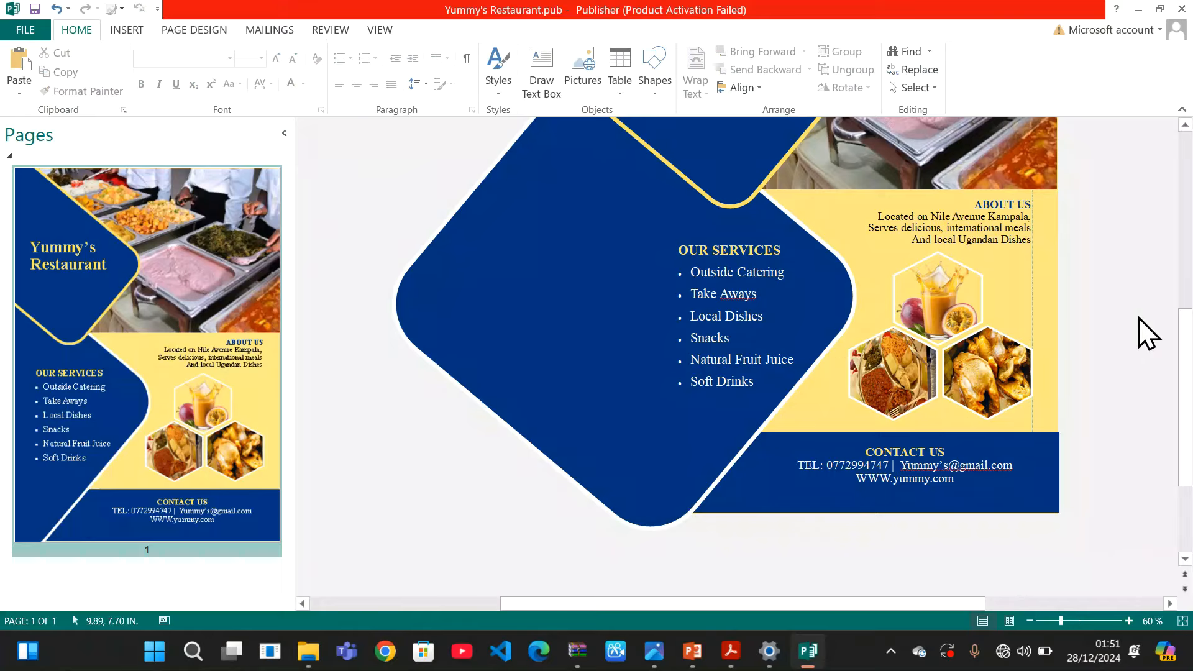
Scroll through the page to review the fully assembled flier
mouse_move(1187, 345)
left_mouse_down()
mouse_move(1172, 176)
mouse_move(1182, 327)
left_mouse_up()
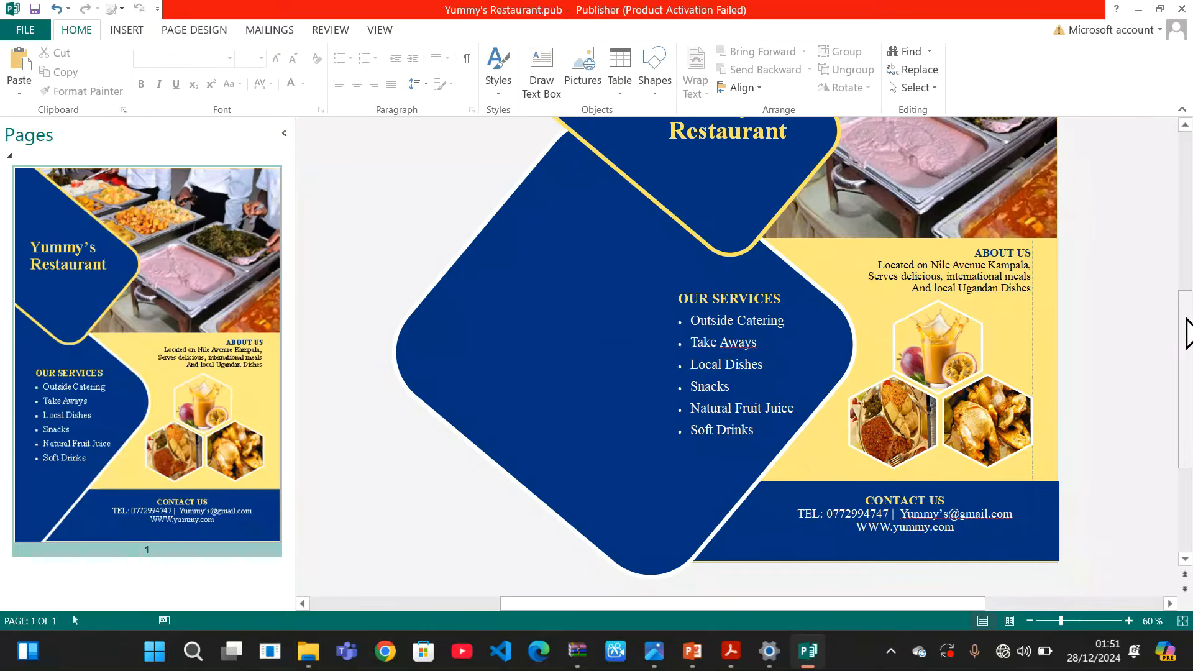
mouse_move(1187, 330)
left_mouse_down()
mouse_move(1179, 186)
mouse_move(1189, 338)
left_mouse_up()
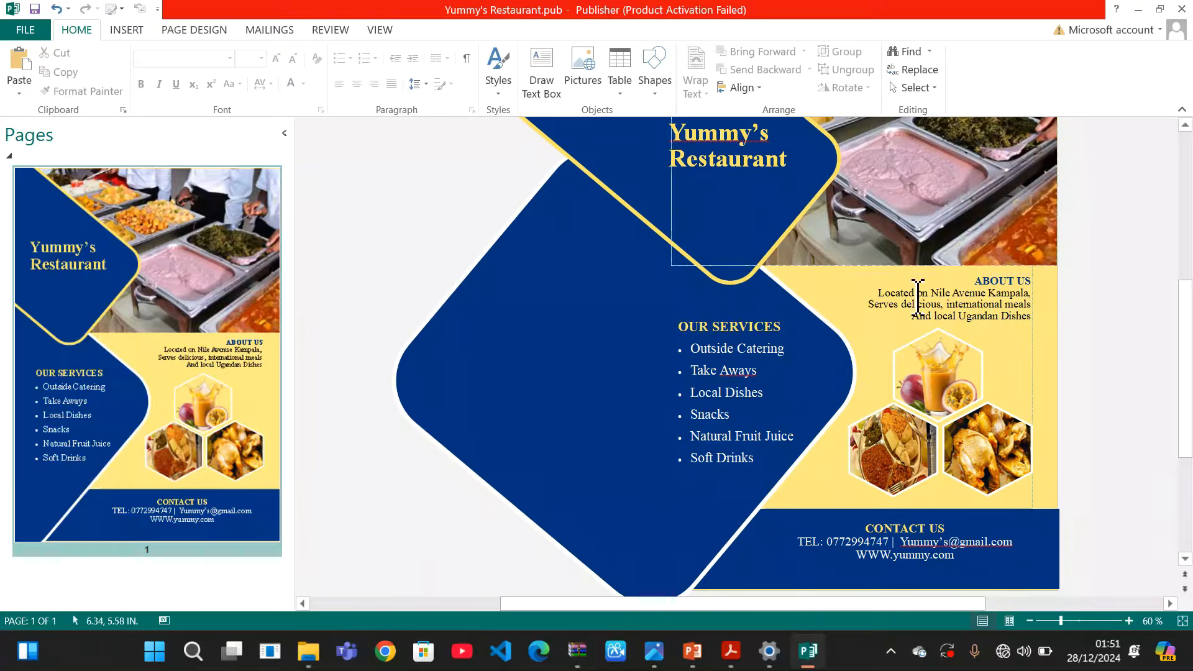
left_click_drag(1187, 320, 1185, 373)
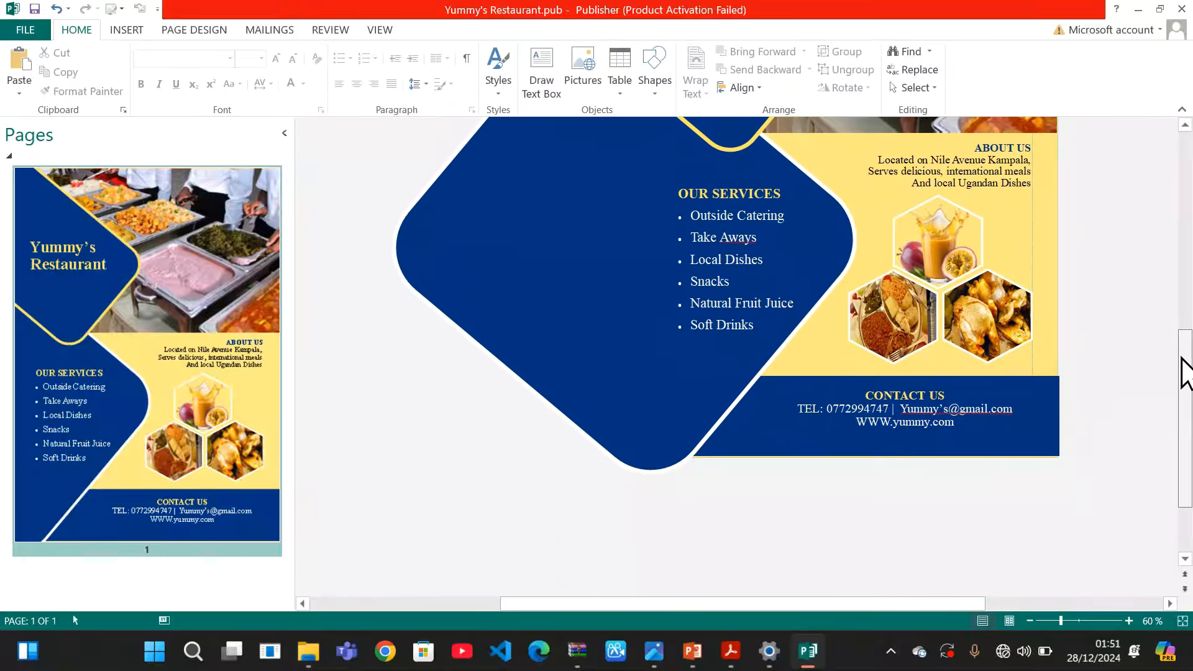
Save the publication, then Save As into the yummy's restaurant folder with PDF (*.pdf) as the file type
left_click(22, 31)
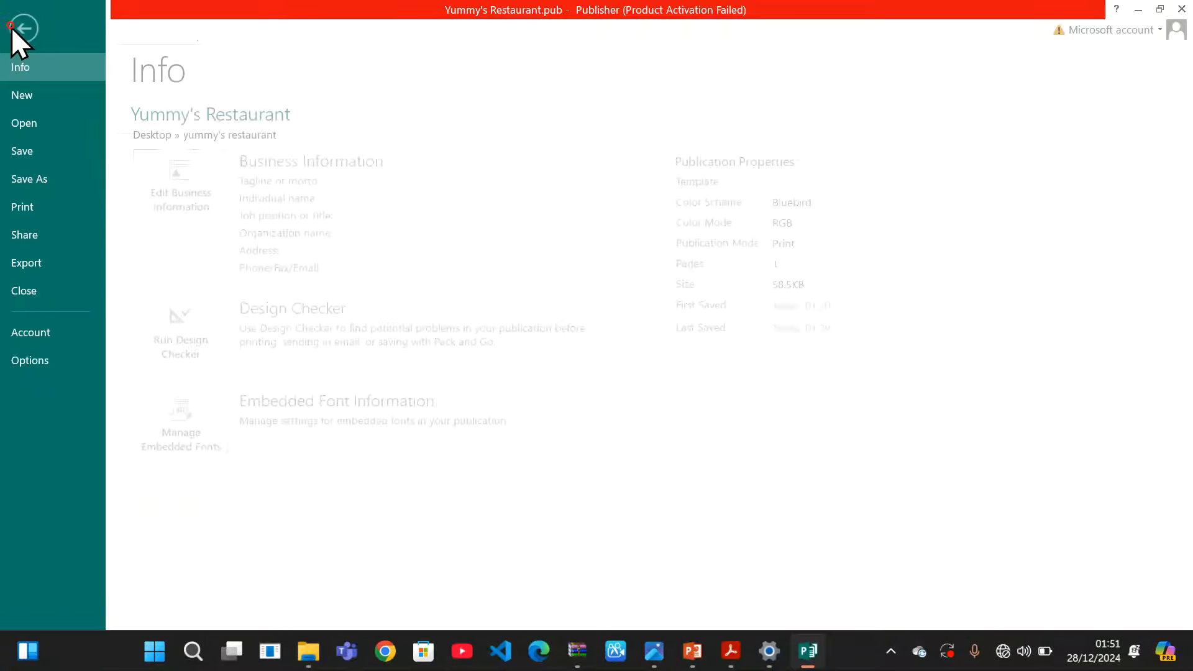
left_click(53, 151)
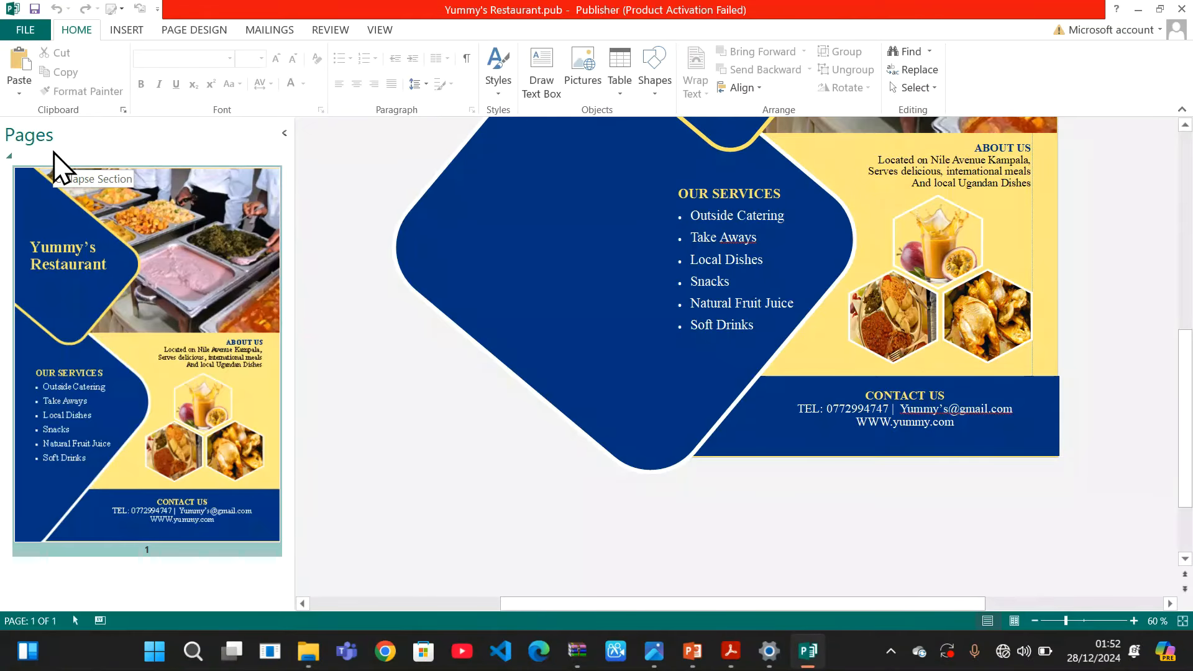
left_click(25, 30)
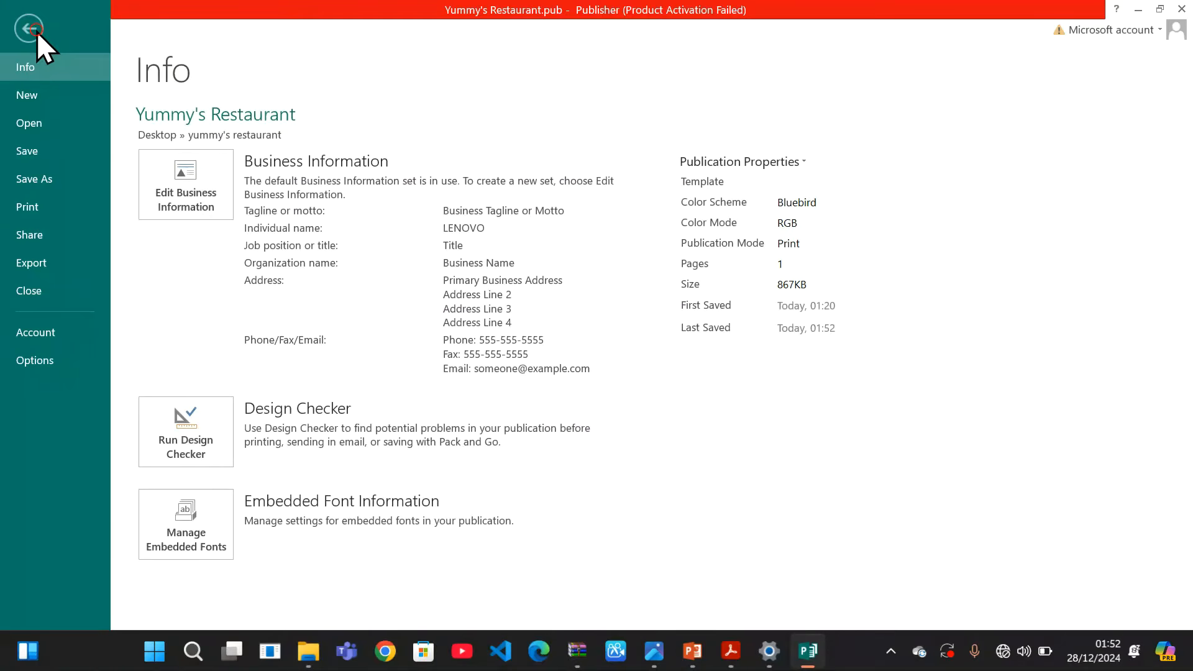
left_click(60, 181)
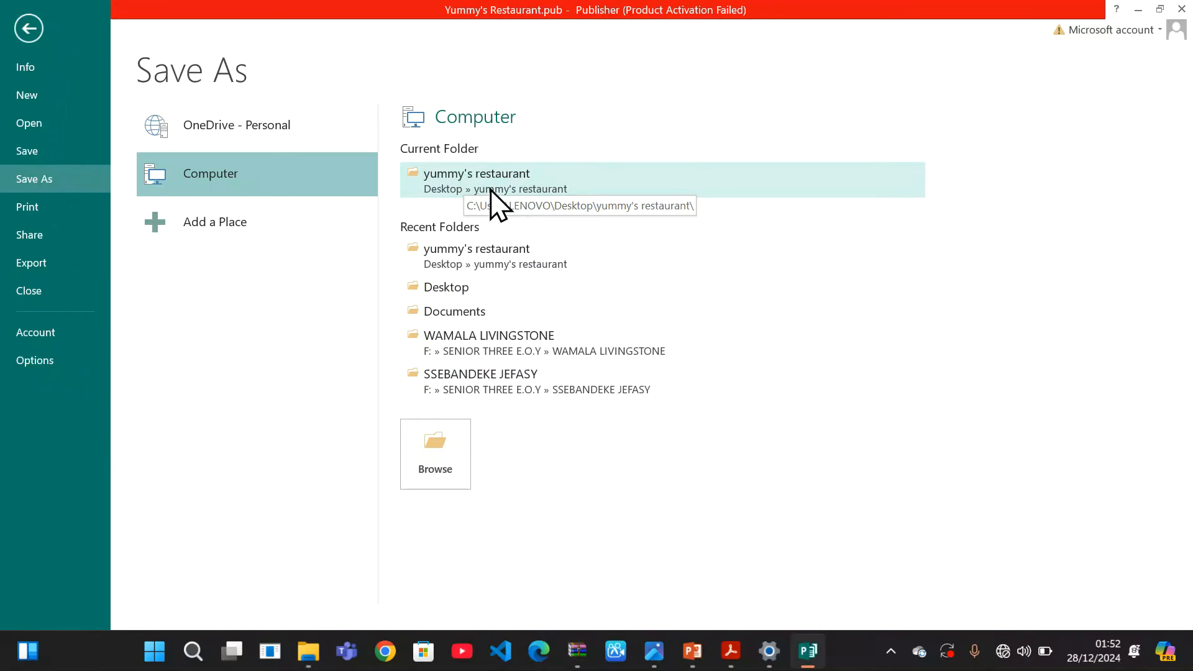
left_click(512, 185)
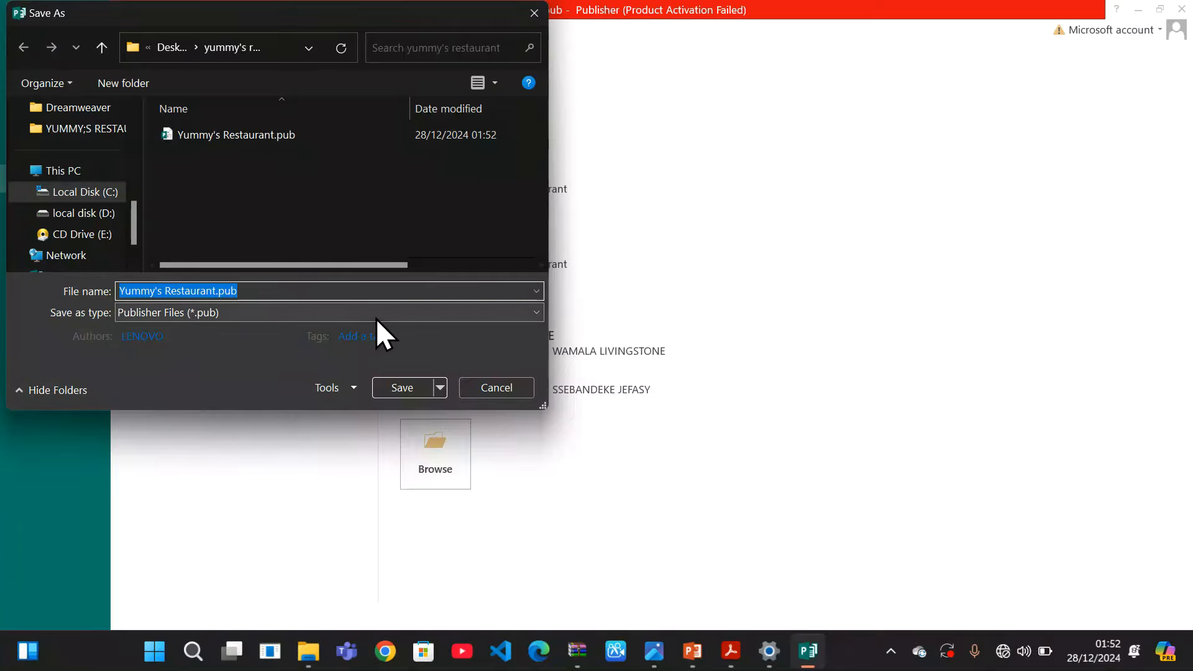
left_click(374, 316)
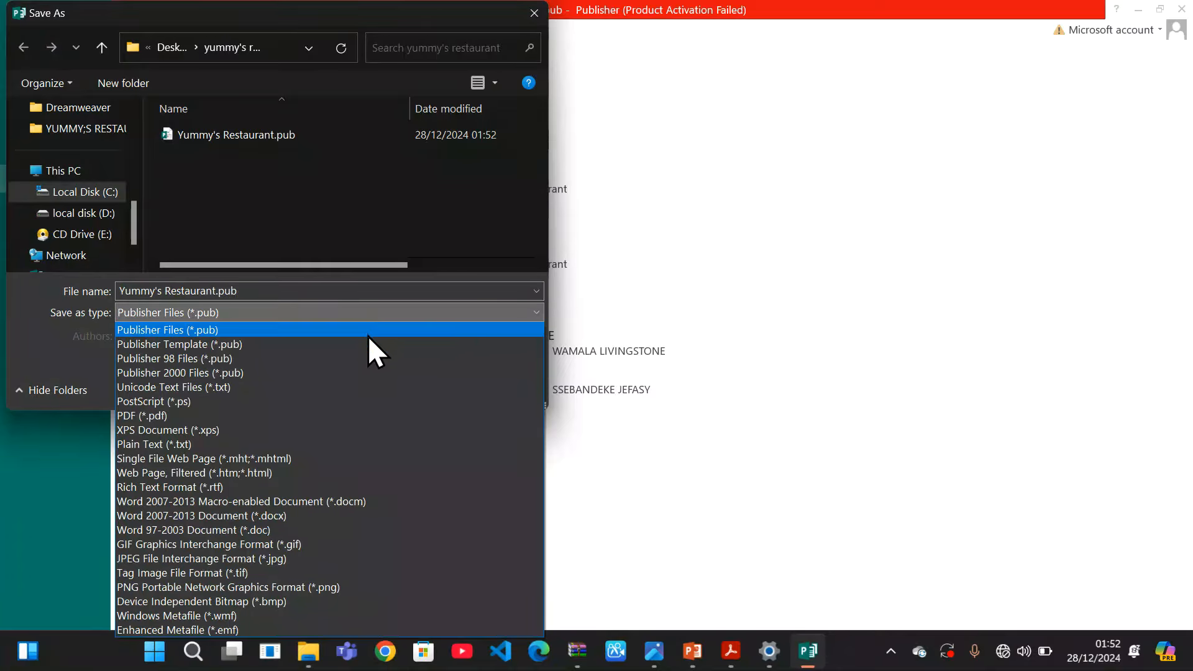
left_click(341, 418)
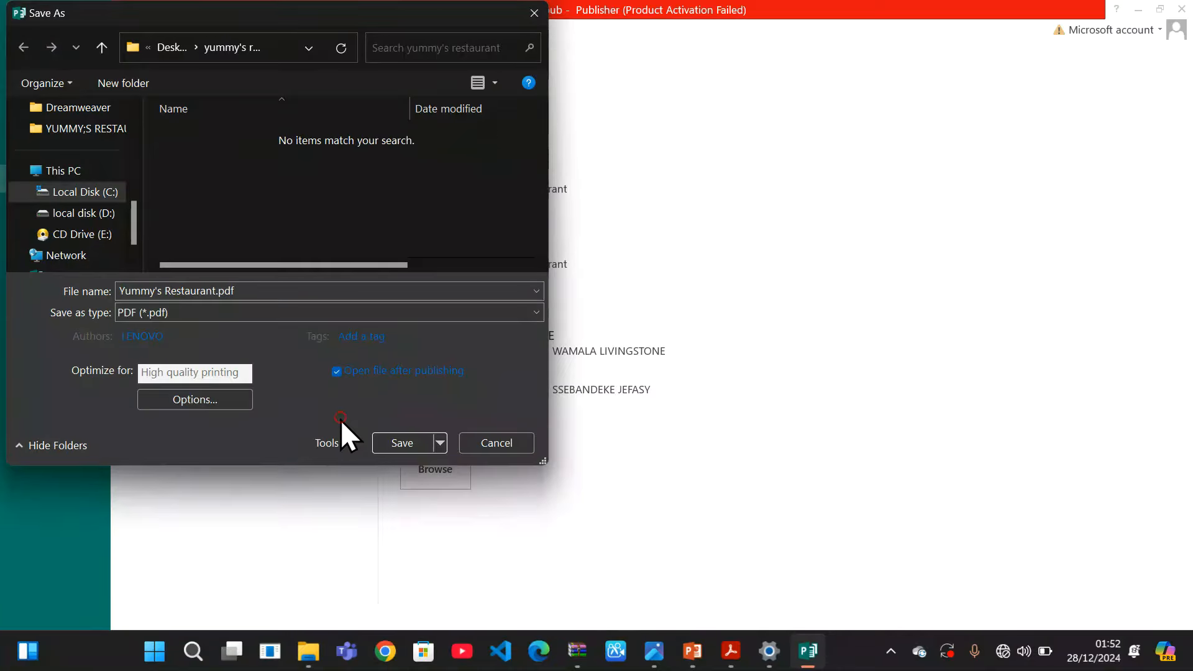
Publish Yummy's Restaurant.pdf and zoom in and out in Acrobat to review the finished flier
left_click(400, 440)
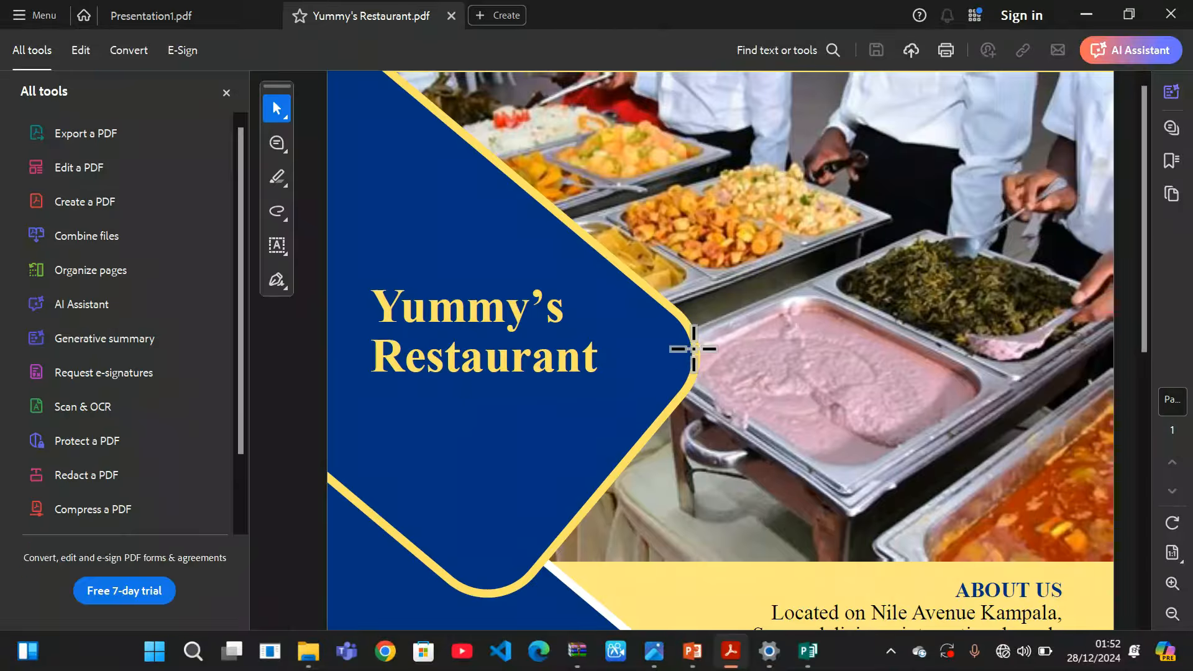
scroll(773, 376, "down", 4)
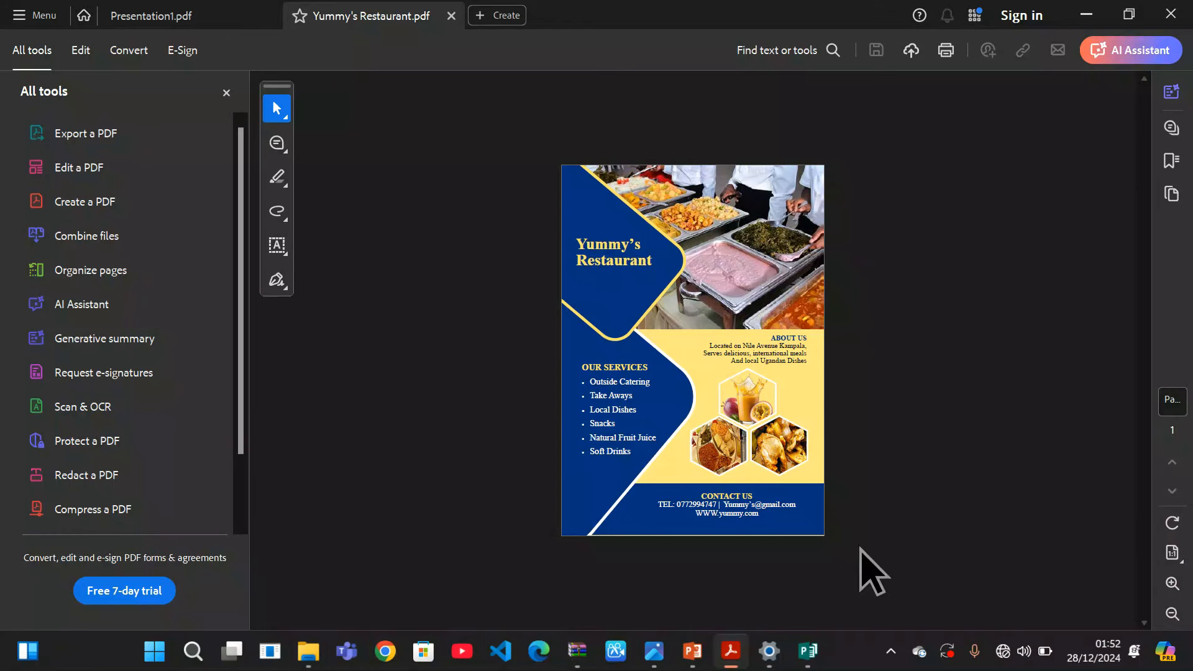
scroll(860, 548, "up", 2)
scroll(860, 548, "up", 1)
scroll(860, 548, "down", 2)
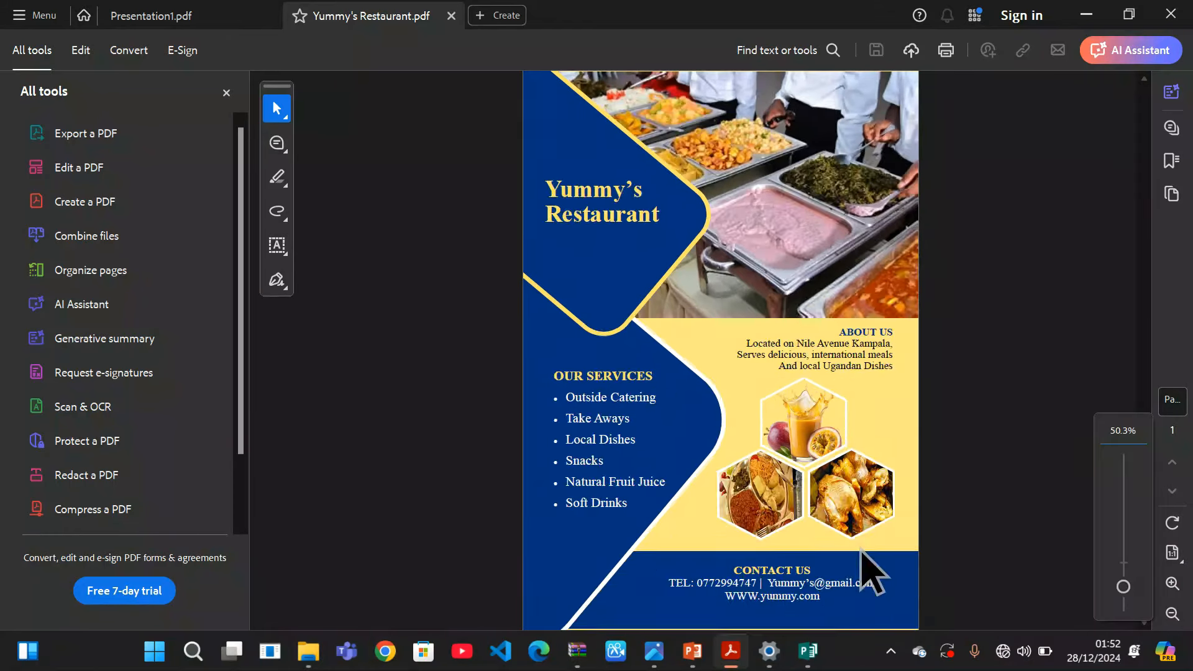
scroll(872, 571, "up", 2)
scroll(873, 571, "down", 2)
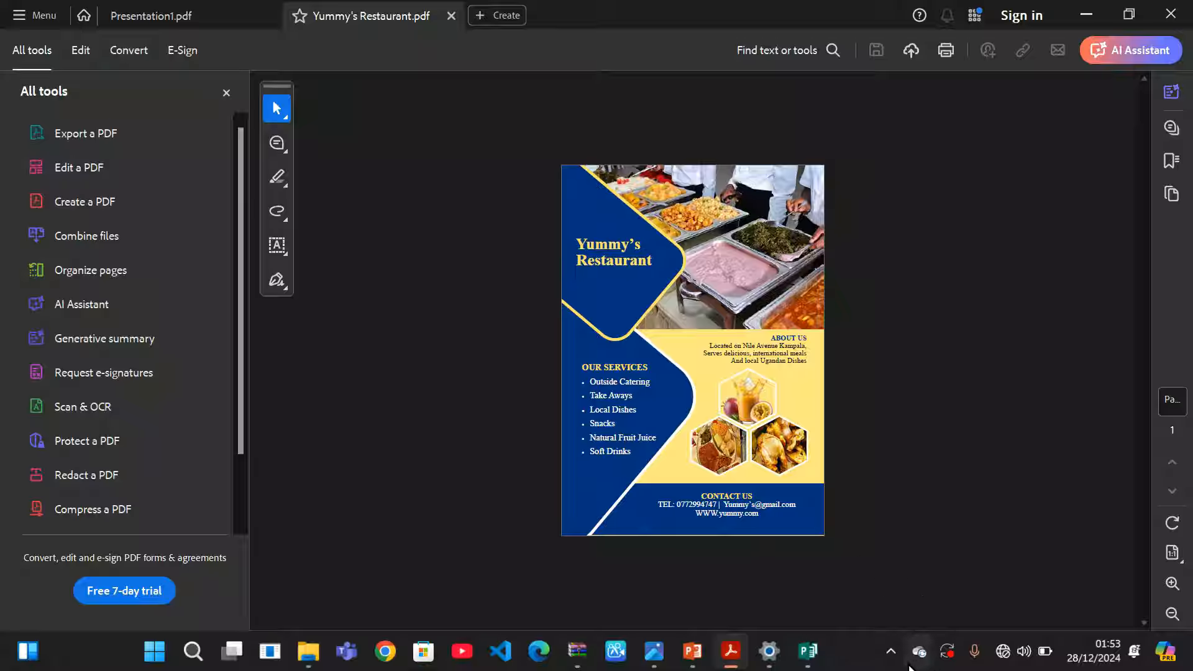
left_click(890, 651)
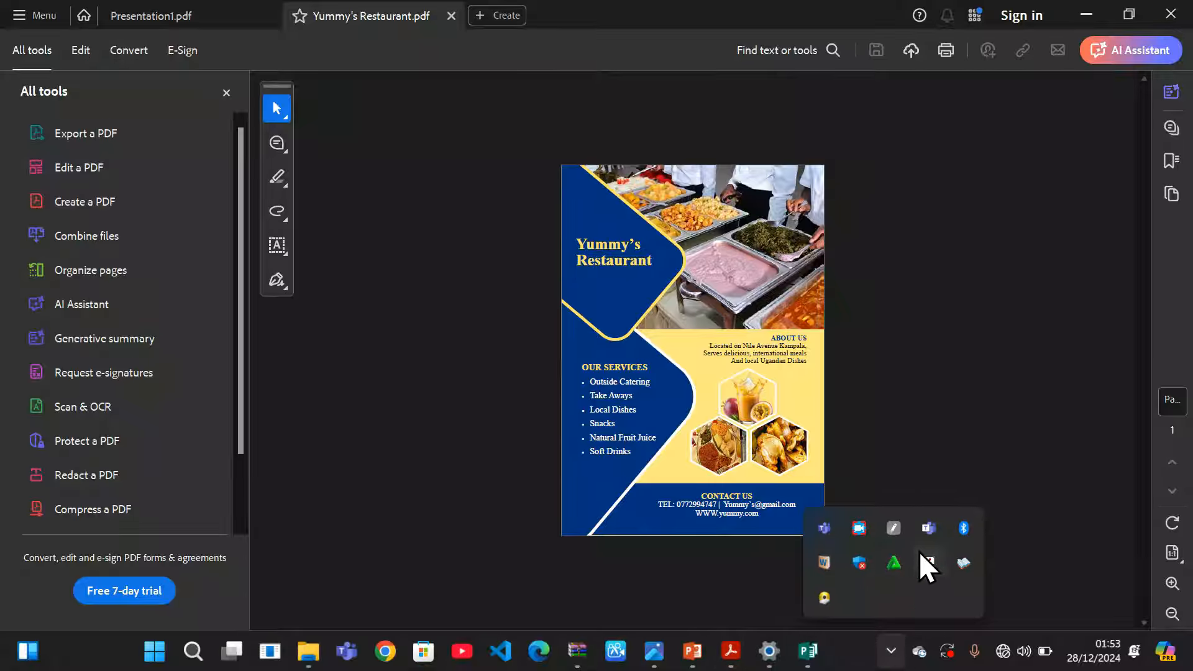